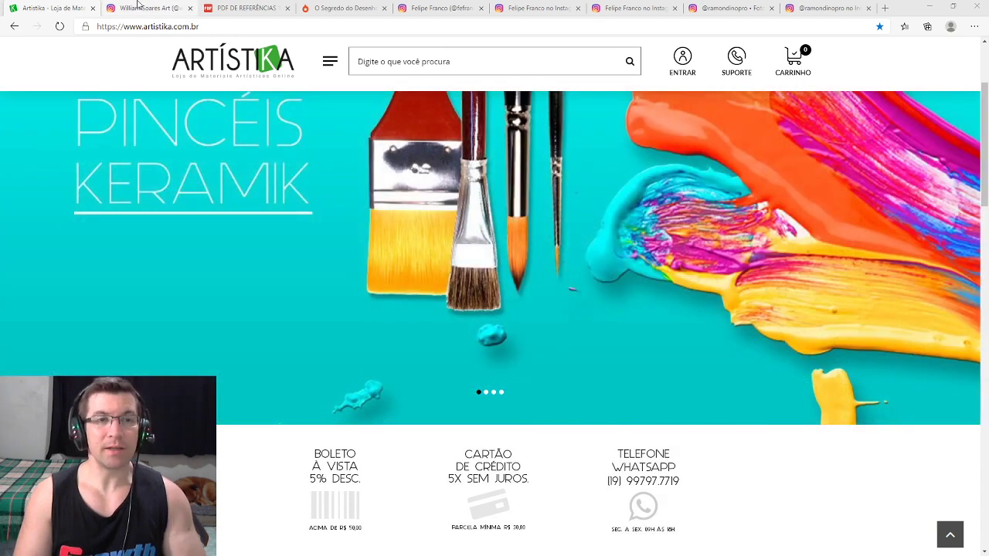
Scroll the artist's Instagram post grid down to the Superman painting and back up
left_click(138, 6)
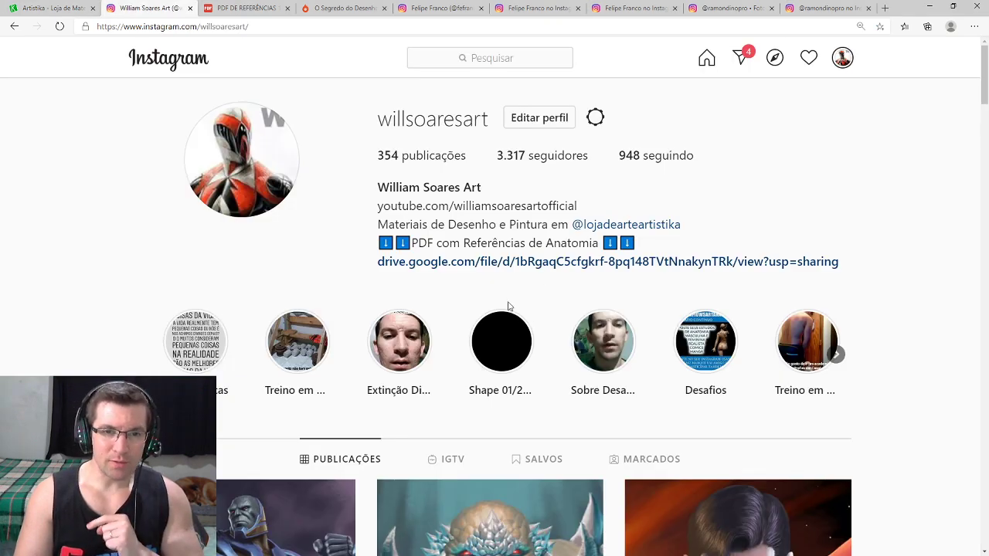
scroll(512, 306, "down", 4)
scroll(605, 311, "down", 5)
scroll(707, 320, "down", 4)
scroll(707, 320, "down", 3)
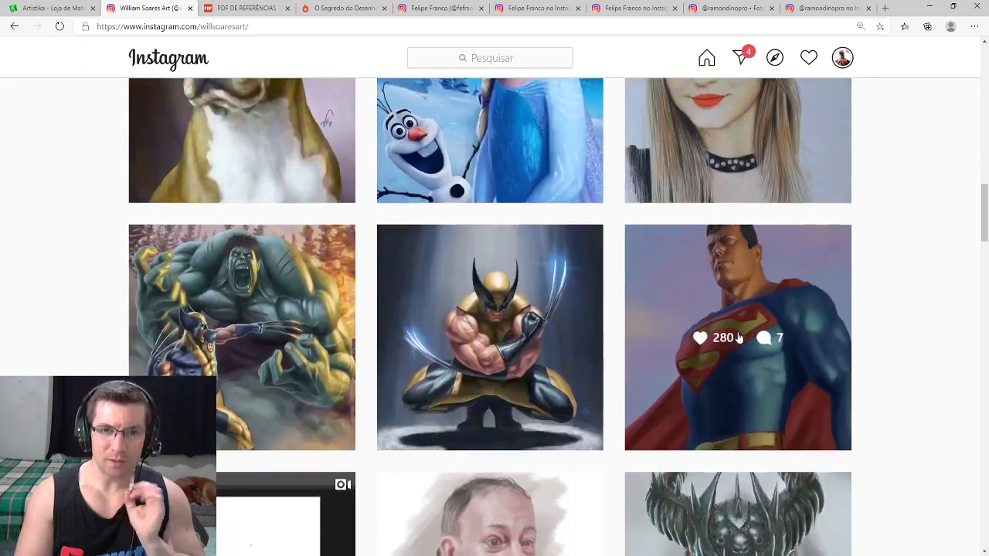
scroll(801, 402, "up", 2)
scroll(796, 397, "up", 3)
scroll(780, 387, "up", 4)
scroll(770, 379, "up", 5)
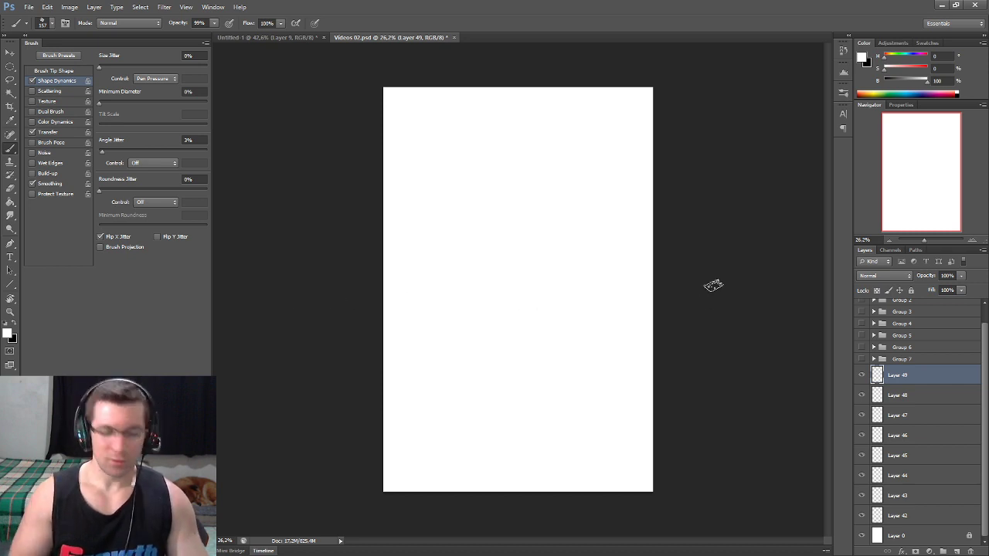
Shrink the brush to about 20 px, delete Layer 49, switch to black and undo a test stroke
left_click_drag(494, 364, 488, 358)
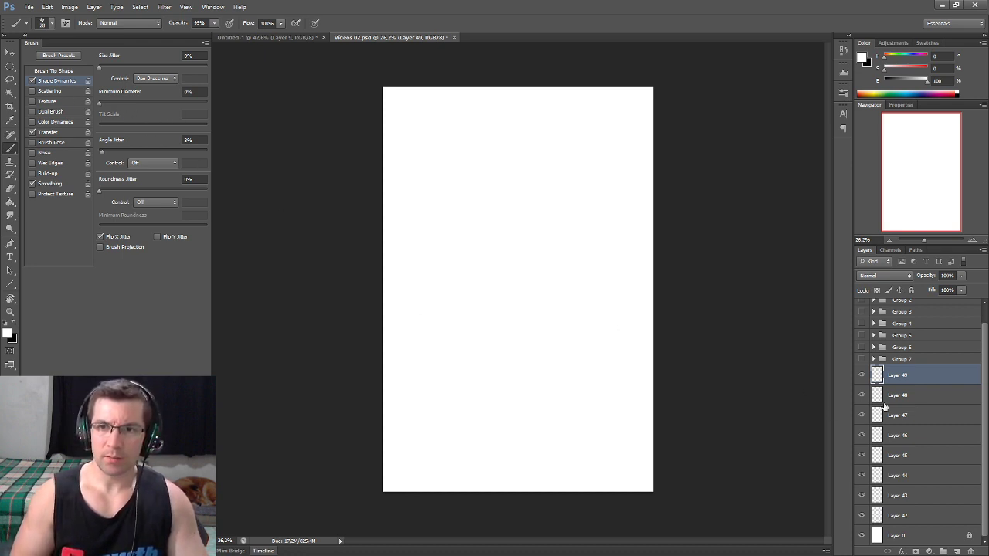
left_click(969, 550)
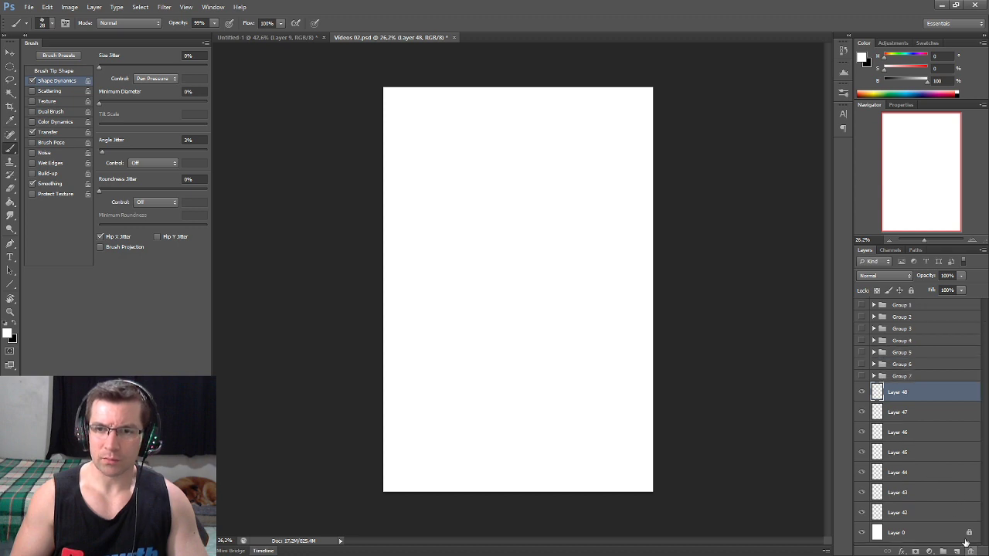
key("x")
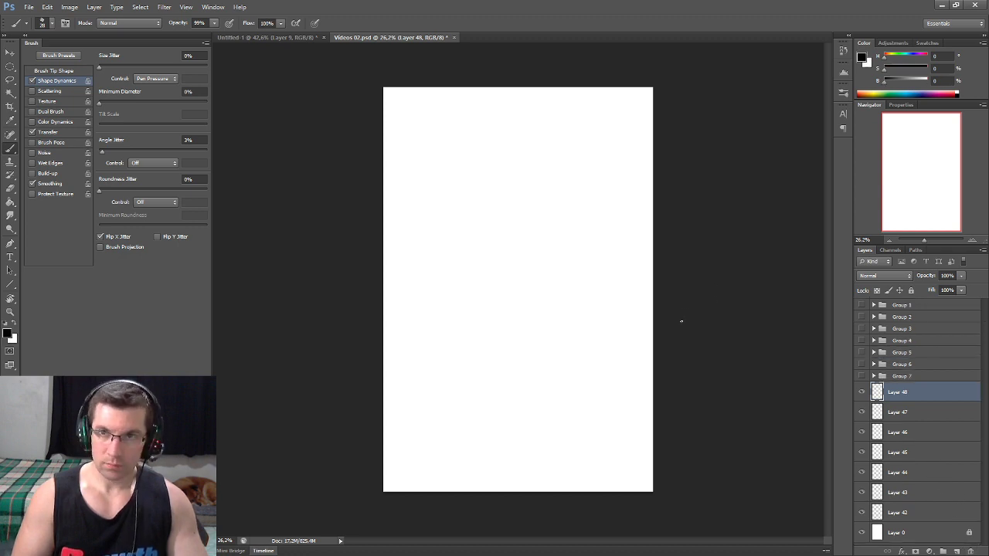
left_click_drag(514, 227, 504, 335)
key("ctrl+z")
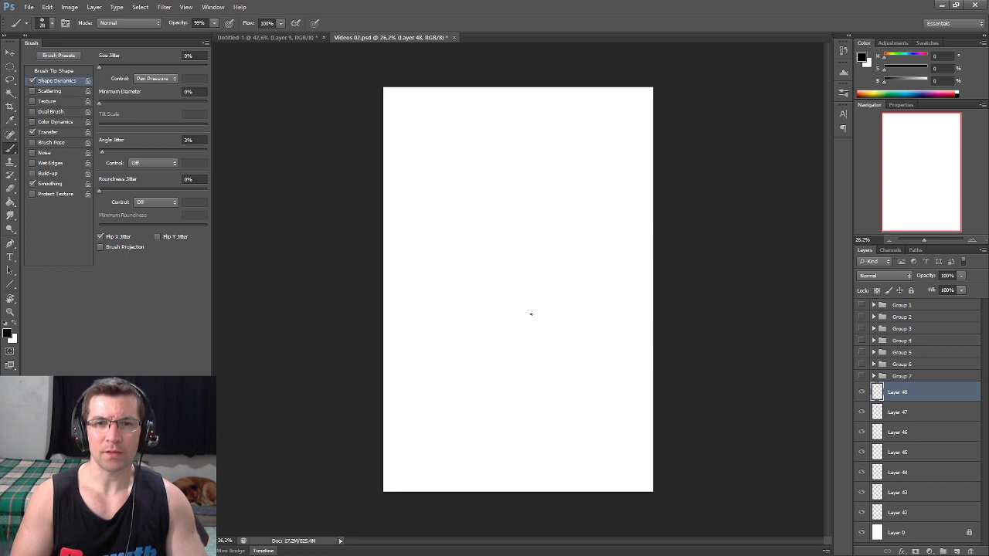
Show the brush's pressure Transfer settings, with flow minimum at 0%
scroll(529, 297, "up", 2)
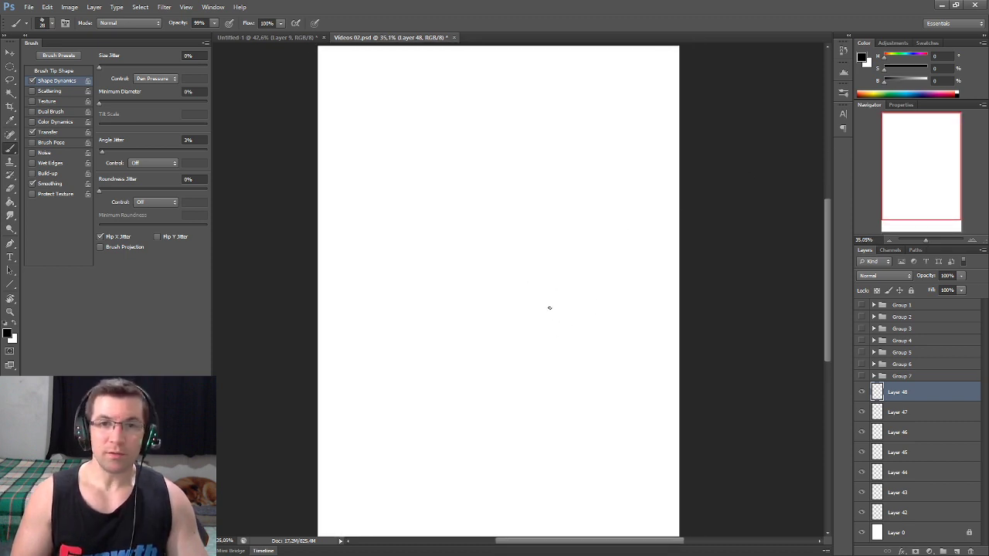
left_click(47, 133)
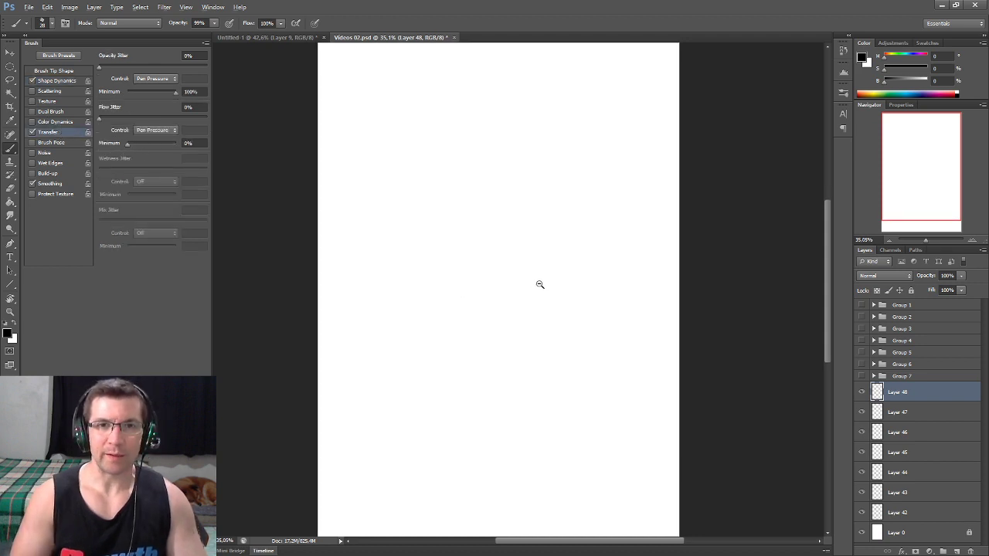
scroll(532, 282, "down", 1)
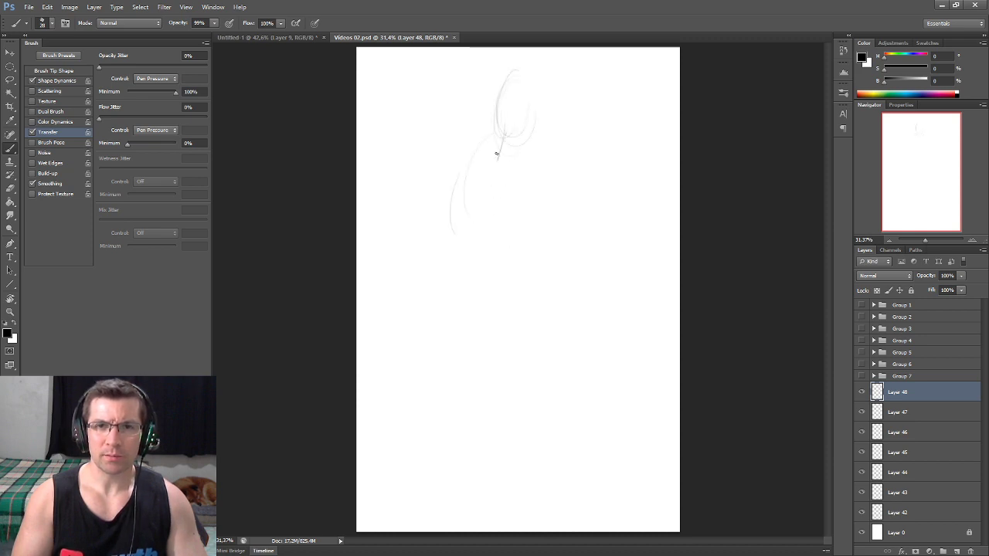
Sketch the ribcage and pelvis ovals, the body's side contours and the head outline
left_click_drag(462, 229, 505, 156)
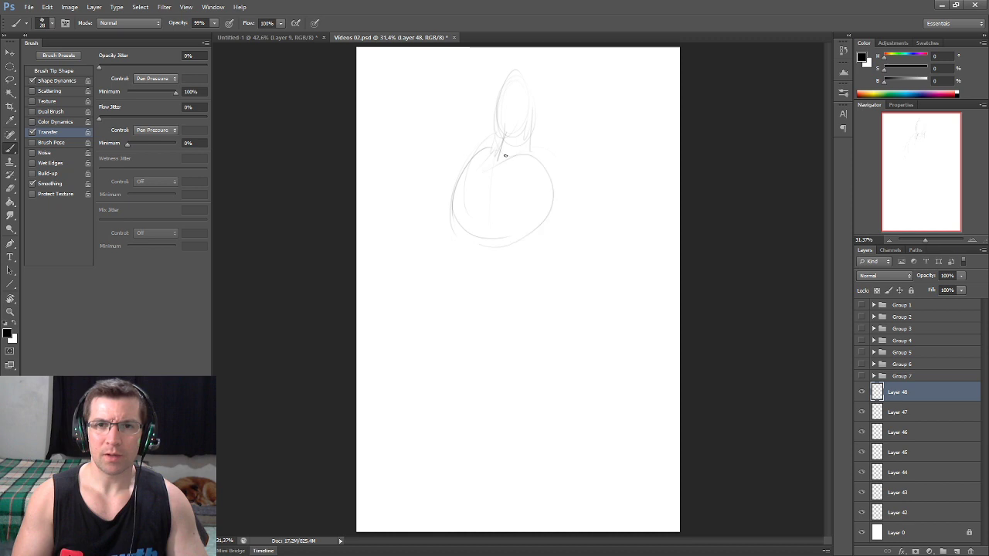
left_click_drag(592, 232, 596, 253)
left_click_drag(545, 207, 569, 287)
left_click_drag(561, 216, 587, 319)
left_click_drag(457, 238, 479, 301)
left_click_drag(515, 326, 530, 372)
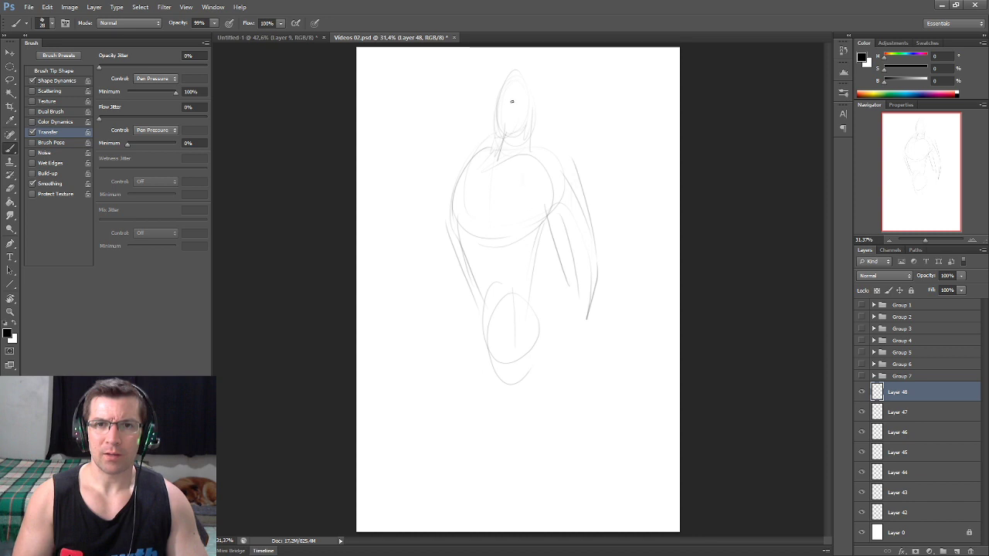
left_click_drag(503, 84, 534, 117)
left_click_drag(465, 272, 469, 354)
Rough in the guide lines of both legs down to the lower leg
left_click_drag(555, 424, 553, 363)
left_click_drag(468, 346, 499, 447)
left_click_drag(465, 371, 550, 485)
left_click_drag(551, 386, 554, 474)
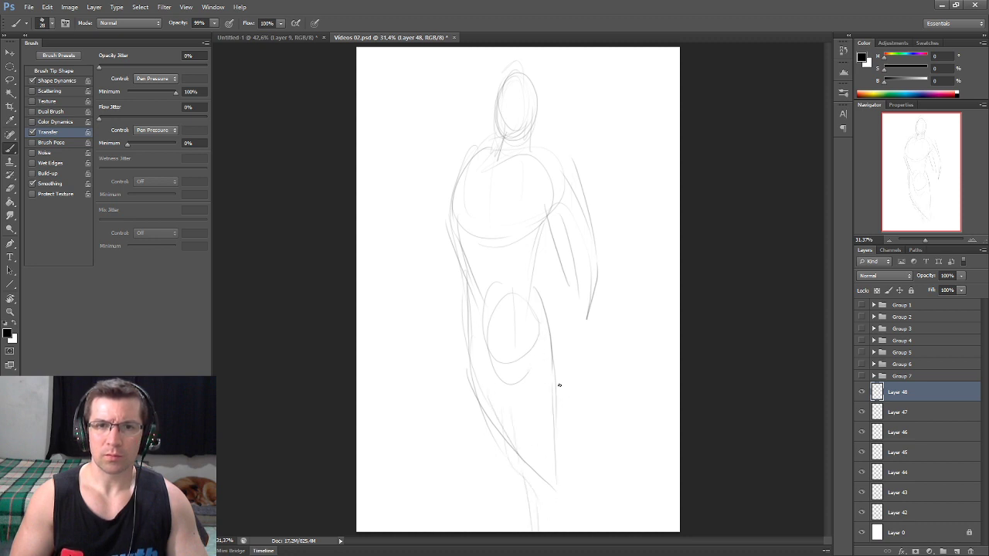
left_click_drag(523, 478, 556, 507)
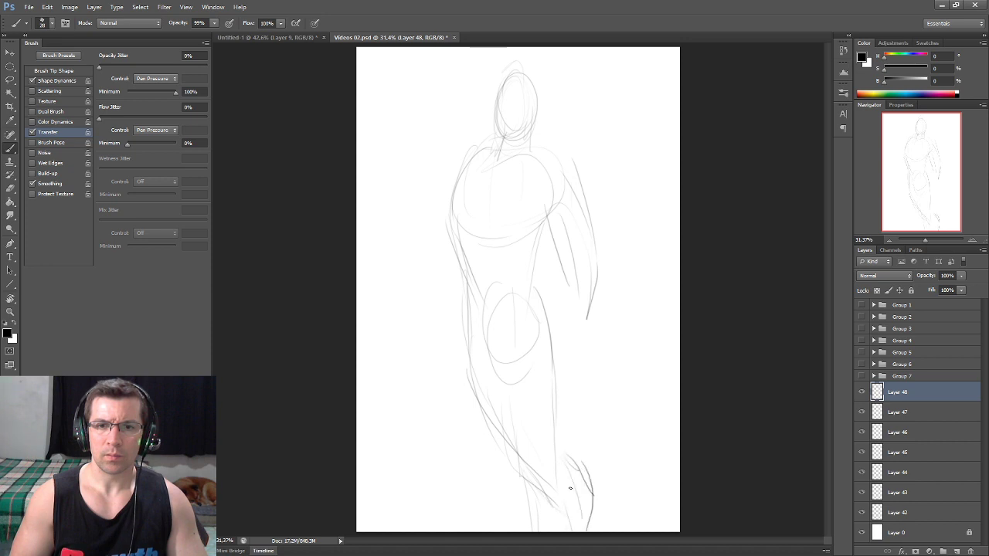
Shift the sketch higher on the page and redraw the thigh and lower-leg contours
left_click_drag(547, 397, 568, 453)
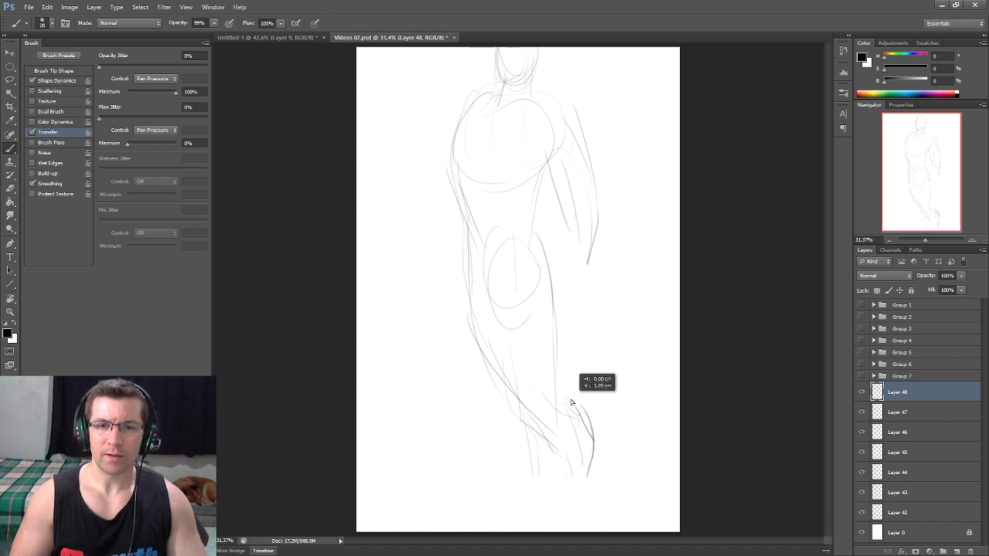
scroll(562, 432, "up", 1)
scroll(575, 410, "up", 2)
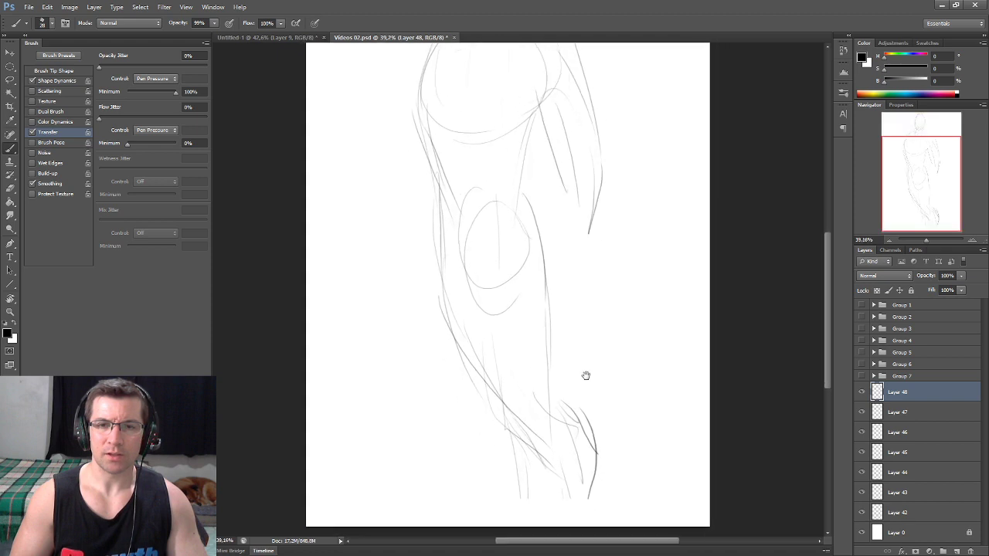
mouse_move(468, 282)
left_mouse_down()
mouse_move(470, 374)
mouse_move(491, 427)
mouse_move(564, 504)
left_mouse_up()
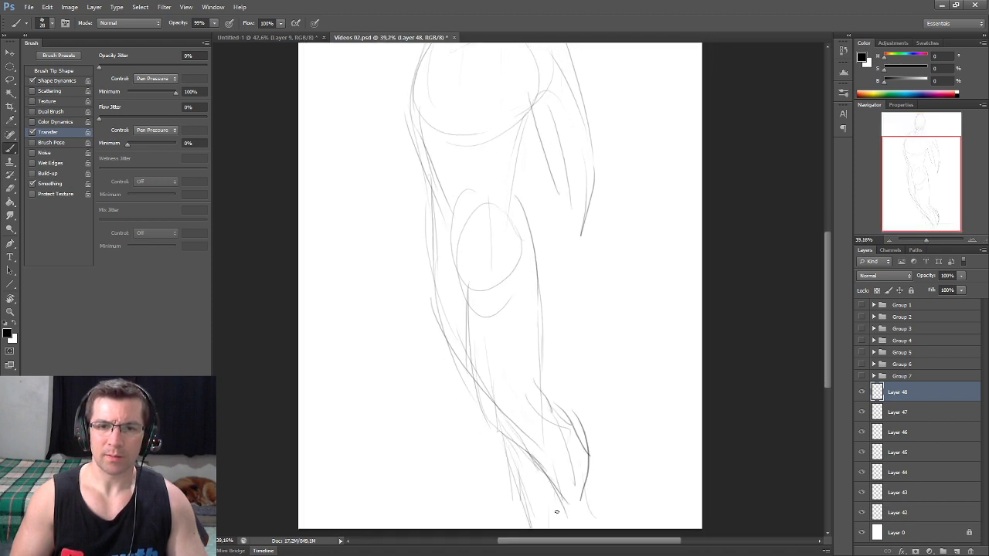
mouse_move(546, 315)
left_mouse_down()
mouse_move(533, 387)
mouse_move(531, 333)
left_mouse_up()
left_click_drag(496, 282, 478, 369)
mouse_move(470, 311)
left_mouse_down()
mouse_move(483, 426)
mouse_move(553, 481)
left_mouse_up()
left_click_drag(539, 400, 582, 432)
left_click_drag(574, 434, 589, 517)
mouse_move(541, 455)
left_mouse_down()
mouse_move(582, 529)
mouse_move(573, 530)
left_mouse_up()
Sketch the torso centre line, chest curves and the neck-to-right-shoulder line
left_click_drag(508, 326, 536, 437)
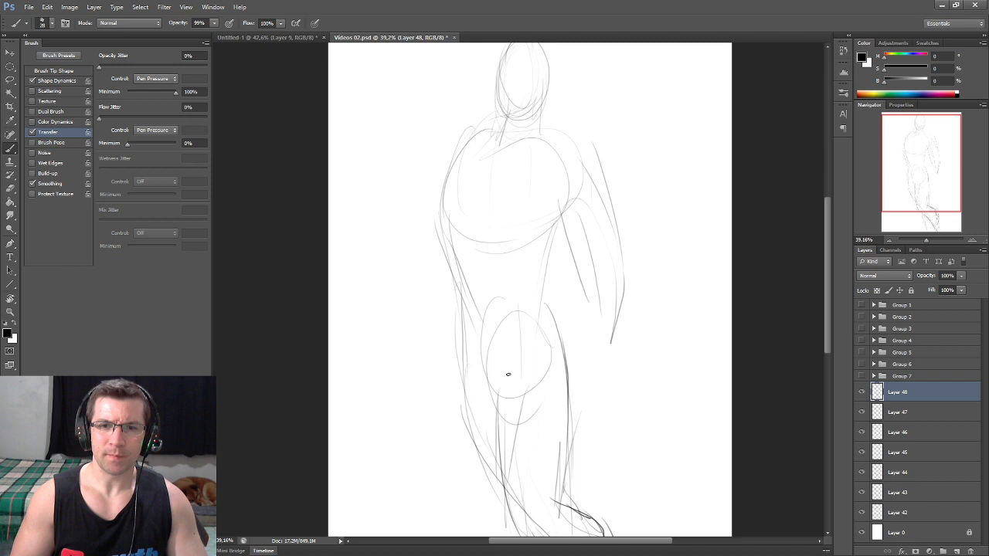
mouse_move(471, 325)
left_mouse_down()
mouse_move(460, 238)
mouse_move(502, 317)
mouse_move(446, 254)
mouse_move(444, 226)
mouse_move(548, 193)
left_mouse_up()
left_click_drag(489, 156, 479, 205)
left_click_drag(477, 209, 538, 223)
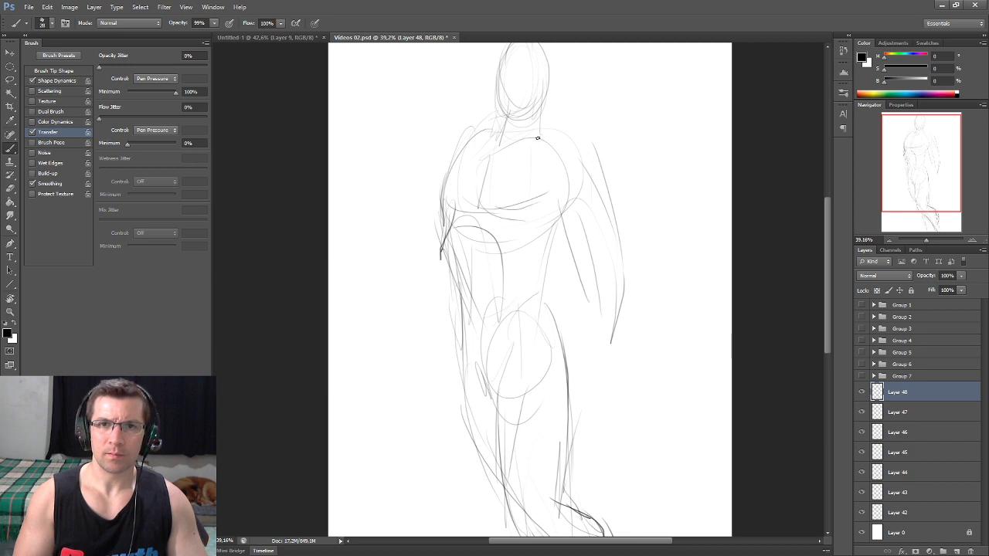
mouse_move(545, 118)
left_mouse_down()
mouse_move(599, 156)
mouse_move(634, 229)
left_mouse_up()
Outline the right upper arm and forearm ending in a round fist
left_click_drag(564, 200, 584, 252)
left_click_drag(639, 234, 641, 311)
left_click_drag(600, 248, 611, 343)
left_click_drag(649, 236, 641, 328)
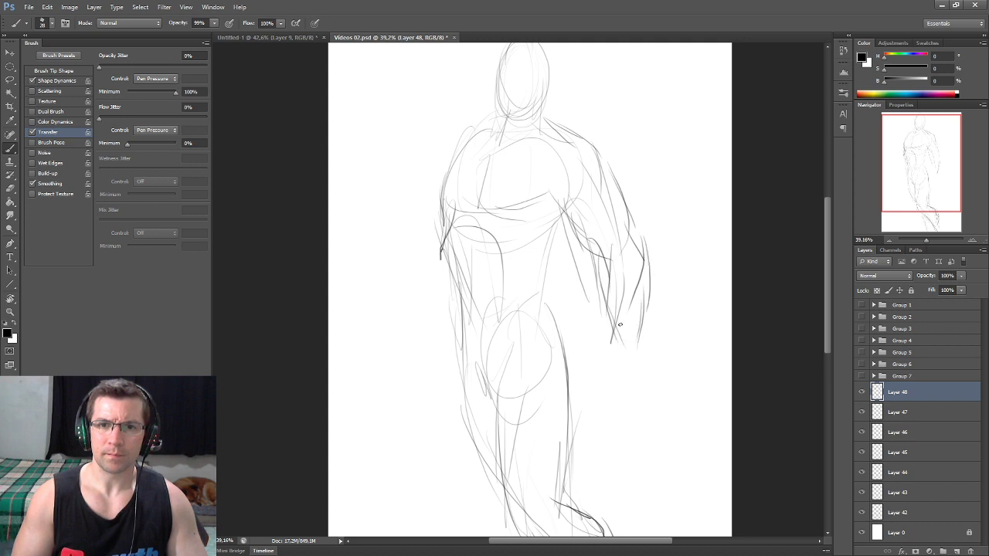
mouse_move(609, 392)
left_mouse_down()
mouse_move(610, 363)
mouse_move(642, 303)
left_mouse_up()
left_click_drag(641, 233, 638, 322)
mouse_move(616, 281)
left_mouse_down()
mouse_move(618, 350)
mouse_move(620, 329)
left_mouse_up()
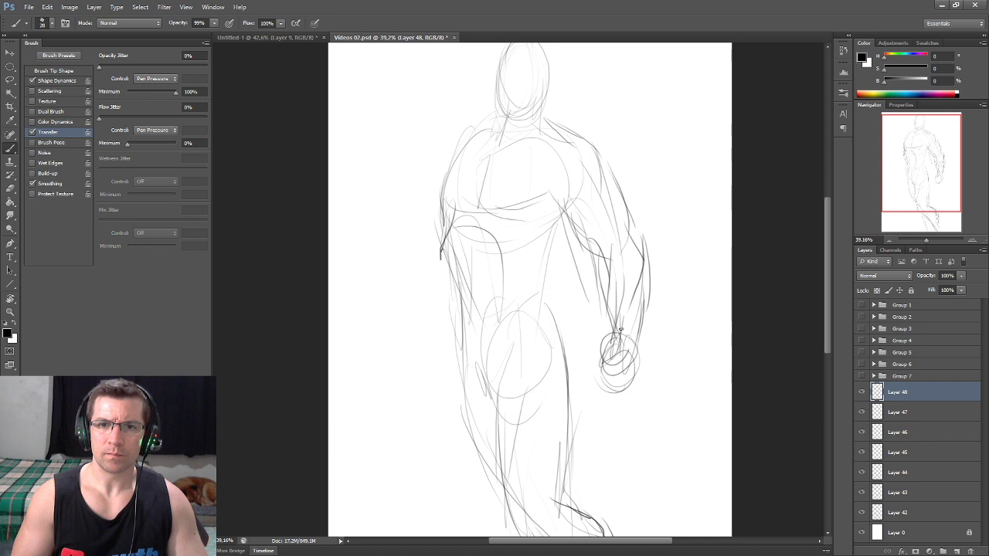
Refine the right shoulder, inner arm and fist, add an inner leg line, and mark the elbow
left_click_drag(610, 180, 618, 201)
mouse_move(556, 131)
left_mouse_down()
mouse_move(590, 202)
mouse_move(549, 253)
left_mouse_up()
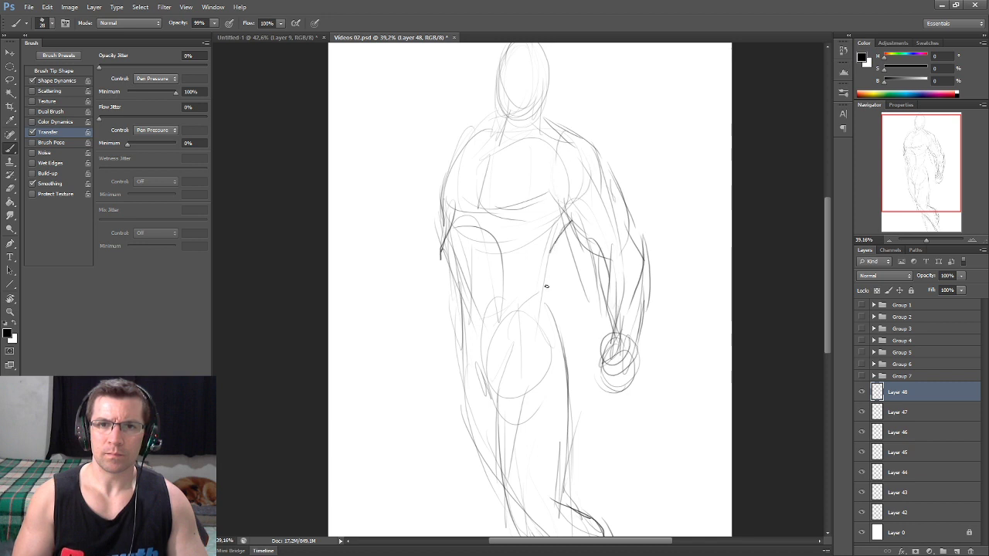
left_click_drag(553, 304, 566, 380)
left_click_drag(607, 290, 617, 344)
left_click_drag(615, 333, 615, 332)
mouse_move(586, 239)
left_mouse_down()
mouse_move(630, 223)
mouse_move(627, 209)
mouse_move(646, 309)
mouse_move(618, 367)
mouse_move(606, 340)
mouse_move(658, 361)
left_mouse_up()
Sketch the left shoulder and arm reaching to a second fist, darkening the forearm
left_click_drag(494, 212, 506, 166)
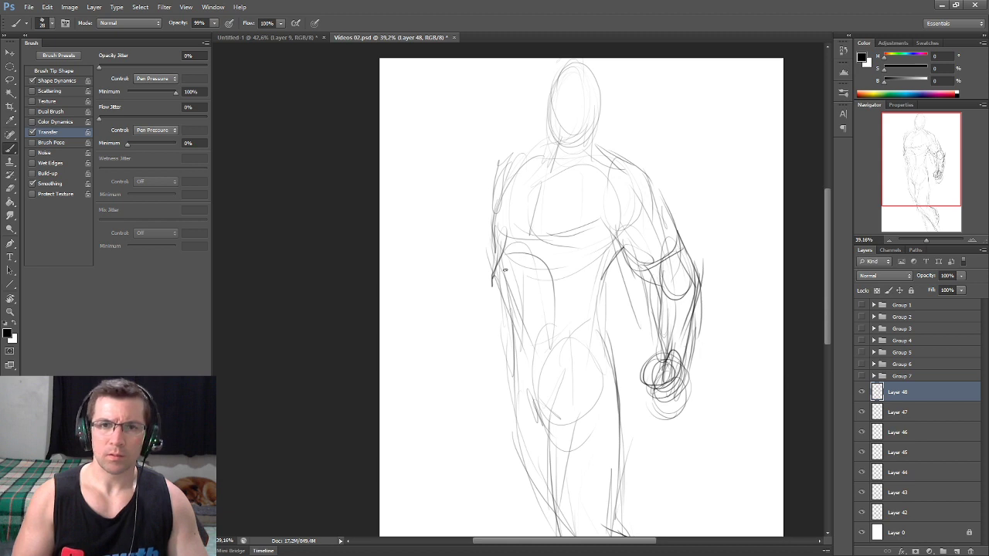
left_click_drag(427, 291, 417, 278)
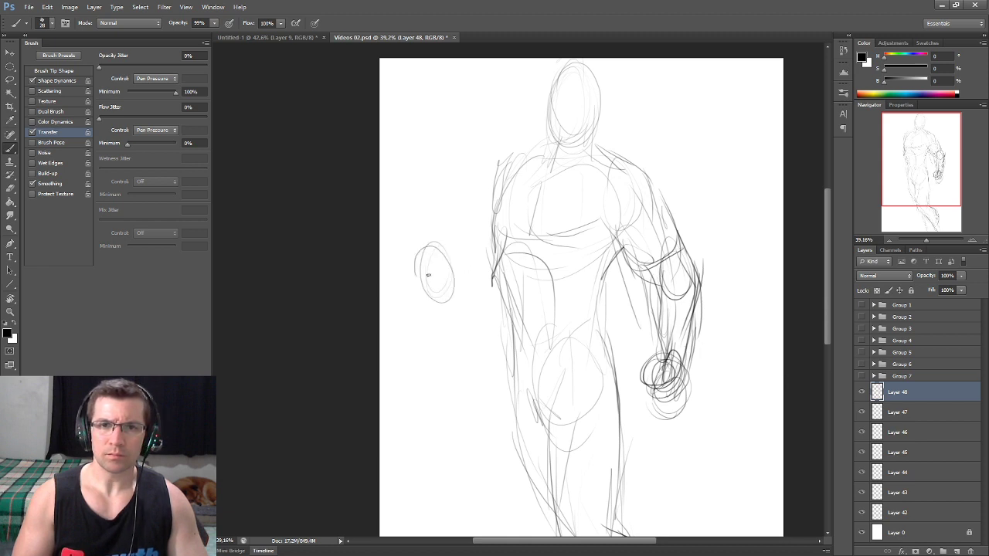
left_click_drag(489, 215, 463, 249)
mouse_move(502, 185)
left_mouse_down()
mouse_move(455, 246)
mouse_move(458, 286)
mouse_move(471, 259)
left_mouse_up()
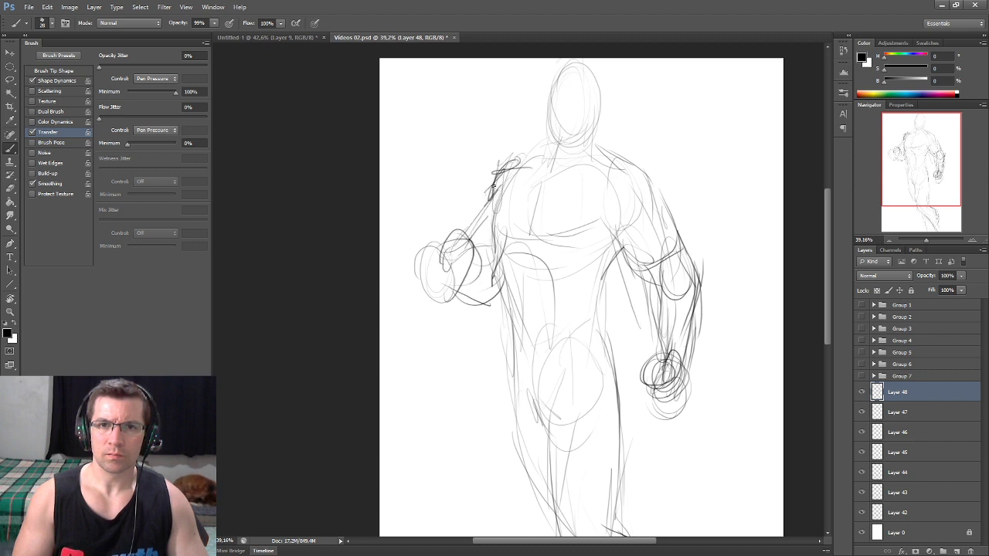
mouse_move(417, 243)
left_mouse_down()
mouse_move(412, 225)
mouse_move(427, 270)
mouse_move(464, 222)
left_mouse_up()
mouse_move(448, 262)
left_mouse_down()
mouse_move(482, 268)
mouse_move(455, 220)
mouse_move(437, 280)
left_mouse_up()
mouse_move(488, 193)
left_mouse_down()
mouse_move(450, 267)
mouse_move(480, 241)
mouse_move(479, 228)
left_mouse_up()
left_click_drag(503, 213, 482, 244)
mouse_move(494, 196)
left_mouse_down()
mouse_move(486, 236)
mouse_move(532, 352)
mouse_move(541, 424)
left_mouse_up()
Mark the belt and hip lines and add lines along the figure's left leg
left_click_drag(540, 336, 611, 340)
left_click_drag(516, 331, 598, 312)
left_click_drag(605, 380, 552, 417)
left_click_drag(570, 394, 539, 423)
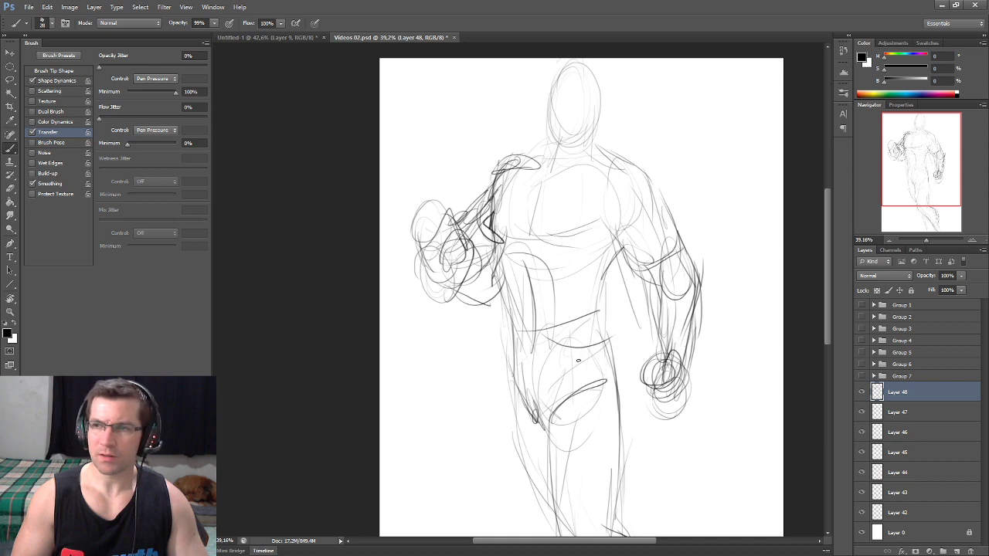
left_click_drag(577, 360, 576, 340)
left_click_drag(509, 364, 515, 451)
mouse_move(510, 456)
left_mouse_down()
mouse_move(524, 440)
mouse_move(546, 486)
left_mouse_up()
left_click_drag(521, 324, 588, 306)
mouse_move(516, 303)
left_mouse_down()
mouse_move(593, 297)
mouse_move(574, 327)
left_mouse_up()
Define the upper chest, chest muscles, neck and both torso sides
left_click_drag(615, 241, 592, 303)
left_click_drag(572, 200, 536, 224)
mouse_move(540, 151)
left_mouse_down()
mouse_move(524, 214)
mouse_move(513, 211)
left_mouse_up()
left_click_drag(545, 147, 589, 145)
mouse_move(530, 130)
left_mouse_down()
mouse_move(550, 102)
mouse_move(547, 143)
left_mouse_up()
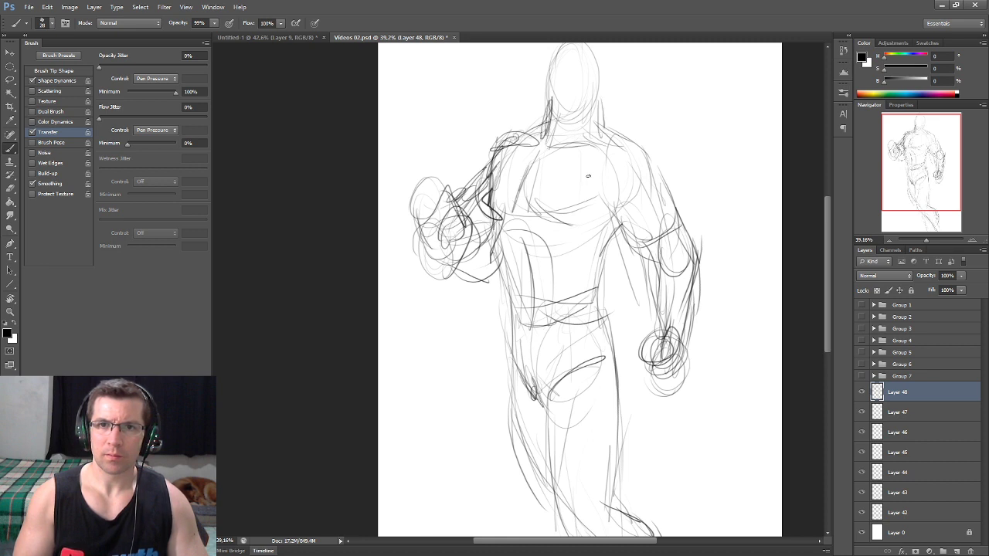
left_click_drag(541, 212, 605, 199)
Darken the right shoulder and arm down to the fist, the chest, and the right torso side
mouse_move(604, 142)
left_mouse_down()
mouse_move(623, 216)
mouse_move(646, 252)
left_mouse_up()
mouse_move(655, 171)
left_mouse_down()
mouse_move(679, 225)
mouse_move(649, 312)
left_mouse_up()
left_click_drag(658, 266, 650, 344)
left_click_drag(694, 290, 674, 336)
mouse_move(696, 246)
left_mouse_down()
mouse_move(673, 340)
mouse_move(668, 329)
left_mouse_up()
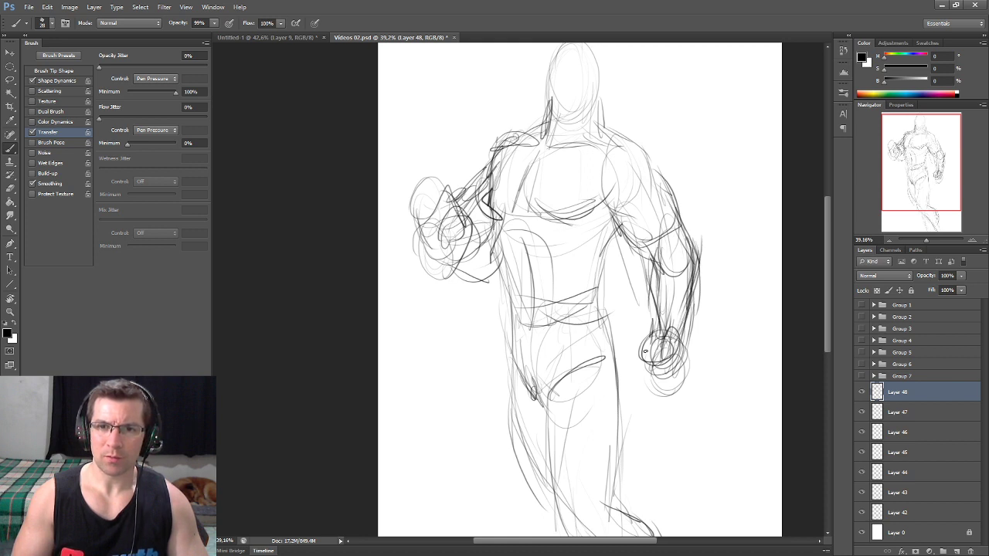
left_click_drag(632, 241, 657, 269)
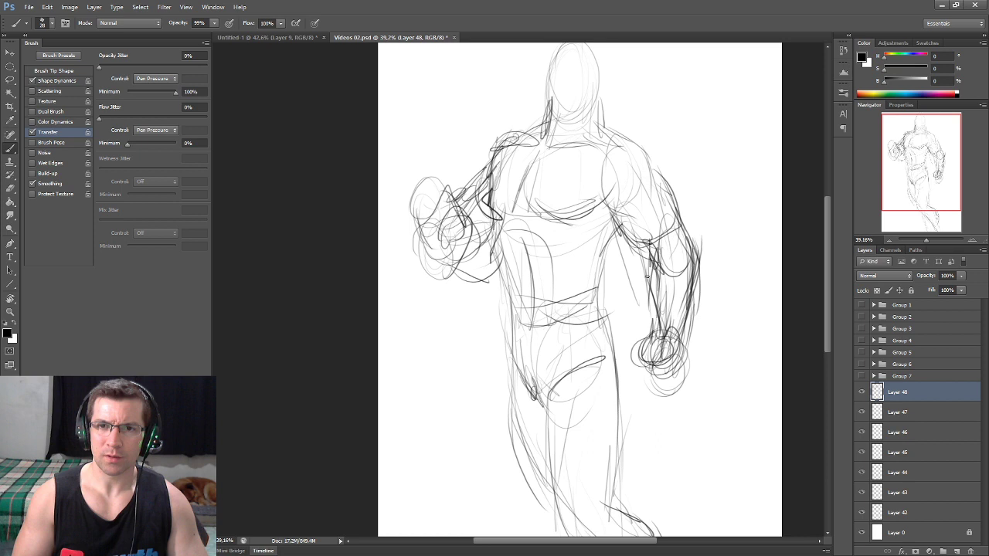
mouse_move(603, 150)
left_mouse_down()
mouse_move(585, 204)
mouse_move(581, 188)
left_mouse_up()
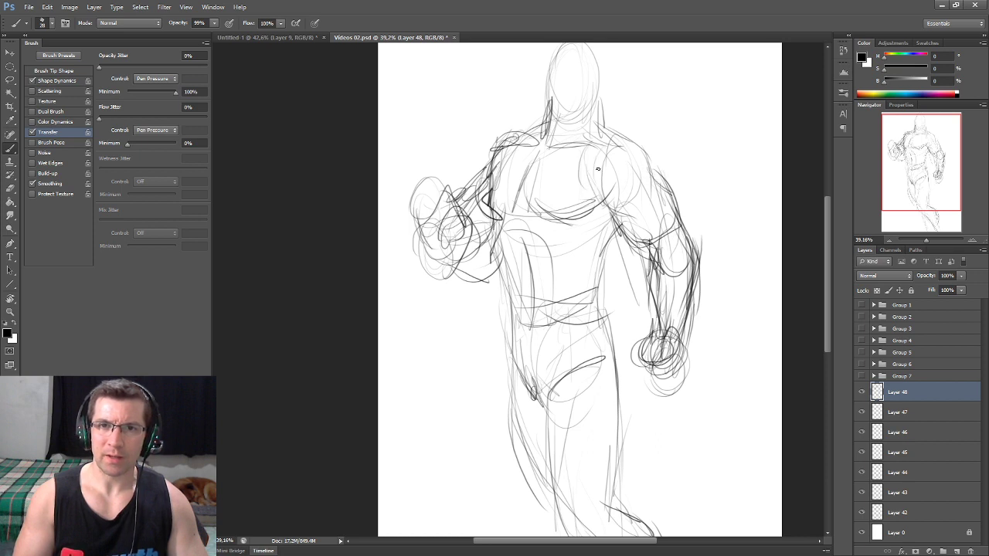
mouse_move(618, 236)
left_mouse_down()
mouse_move(585, 285)
mouse_move(608, 355)
left_mouse_up()
Darken the contours of both legs, strengthening the left leg
left_click_drag(604, 300, 616, 386)
left_click_drag(615, 328, 600, 478)
left_click_drag(544, 393, 545, 469)
mouse_move(545, 463)
left_mouse_down()
mouse_move(539, 371)
mouse_move(564, 444)
left_mouse_up()
mouse_move(545, 402)
left_mouse_down()
mouse_move(565, 463)
mouse_move(618, 498)
left_mouse_up()
mouse_move(616, 456)
left_mouse_down()
mouse_move(606, 276)
mouse_move(618, 386)
left_mouse_up()
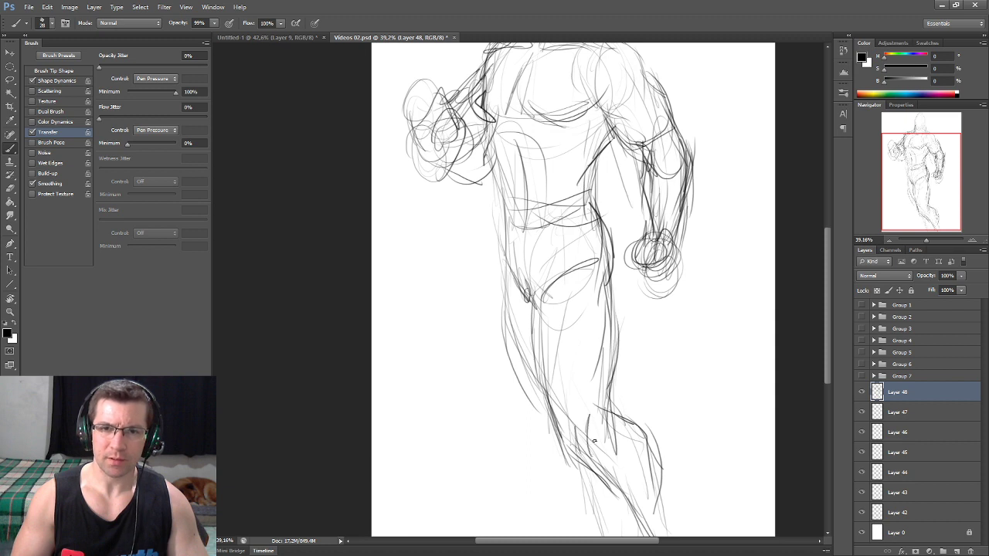
mouse_move(580, 460)
left_mouse_down()
mouse_move(627, 513)
mouse_move(617, 448)
left_mouse_up()
Add and extend lines along the lower right leg and mark the ankle
mouse_move(592, 362)
left_mouse_down()
mouse_move(627, 388)
mouse_move(644, 476)
left_mouse_up()
mouse_move(613, 459)
left_mouse_down()
mouse_move(581, 411)
mouse_move(635, 477)
left_mouse_up()
left_click_drag(635, 403, 672, 474)
left_click_drag(608, 420, 584, 401)
mouse_move(607, 363)
left_mouse_down()
mouse_move(618, 425)
mouse_move(592, 433)
left_mouse_up()
mouse_move(608, 409)
left_mouse_down()
mouse_move(618, 455)
mouse_move(599, 430)
left_mouse_up()
left_click_drag(574, 439, 586, 472)
Trace the outer edge of the leg with several darker strokes
left_click_drag(533, 363, 500, 309)
left_click_drag(504, 312, 533, 352)
left_click_drag(494, 257, 536, 352)
left_click_drag(488, 207, 495, 266)
left_click_drag(491, 204, 507, 307)
left_click_drag(509, 250, 529, 343)
Darken the lower-leg lines and the inner leg contour
mouse_move(553, 414)
left_mouse_down()
mouse_move(582, 497)
mouse_move(609, 516)
left_mouse_up()
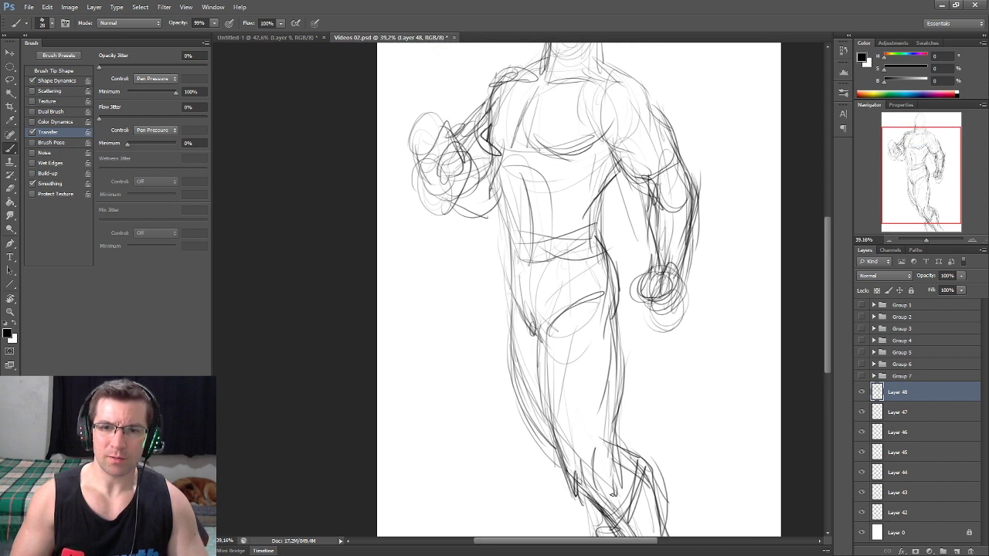
left_click_drag(606, 455, 603, 404)
left_click_drag(581, 340, 573, 445)
left_click_drag(591, 337, 578, 432)
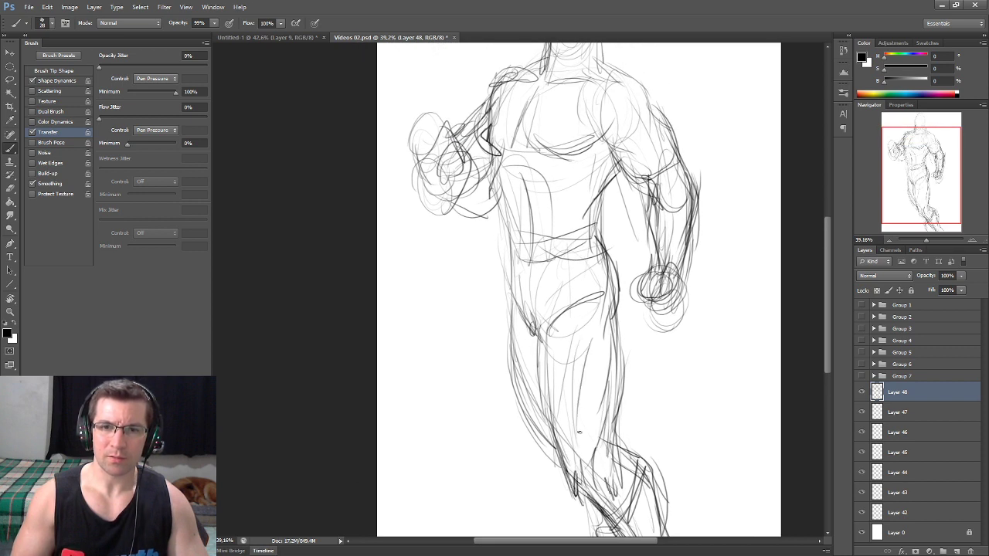
left_click_drag(543, 335, 558, 443)
left_click_drag(555, 393, 562, 475)
mouse_move(548, 351)
left_mouse_down()
mouse_move(557, 412)
mouse_move(558, 390)
left_mouse_up()
Draw the hip line and belt with a round buckle, then firm up thigh and armpit contours
left_click_drag(570, 300, 554, 349)
mouse_move(509, 267)
left_mouse_down()
mouse_move(520, 326)
mouse_move(546, 258)
mouse_move(530, 258)
left_mouse_up()
left_click_drag(541, 242, 585, 241)
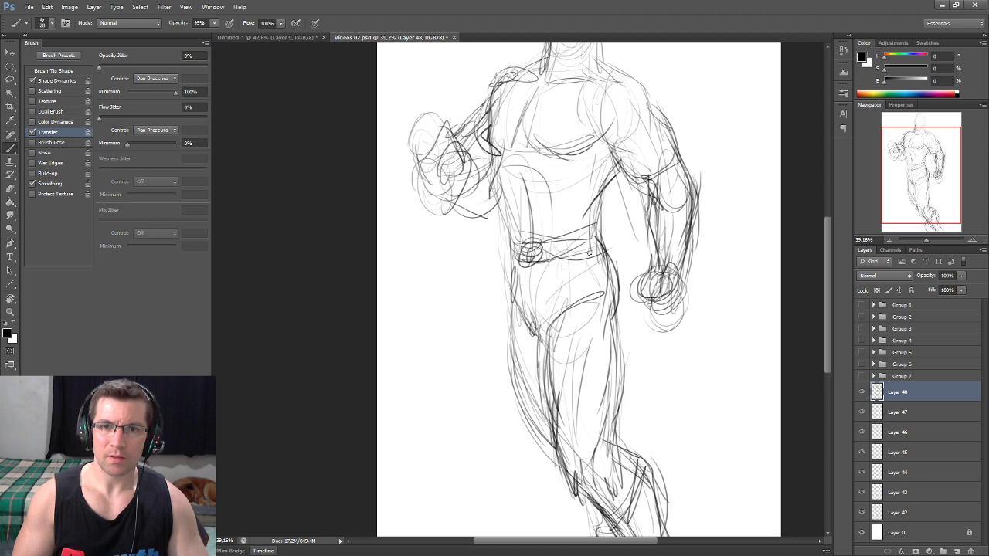
mouse_move(519, 312)
left_mouse_down()
mouse_move(550, 348)
mouse_move(546, 387)
left_mouse_up()
left_click_drag(616, 349, 610, 398)
left_click_drag(606, 289, 614, 320)
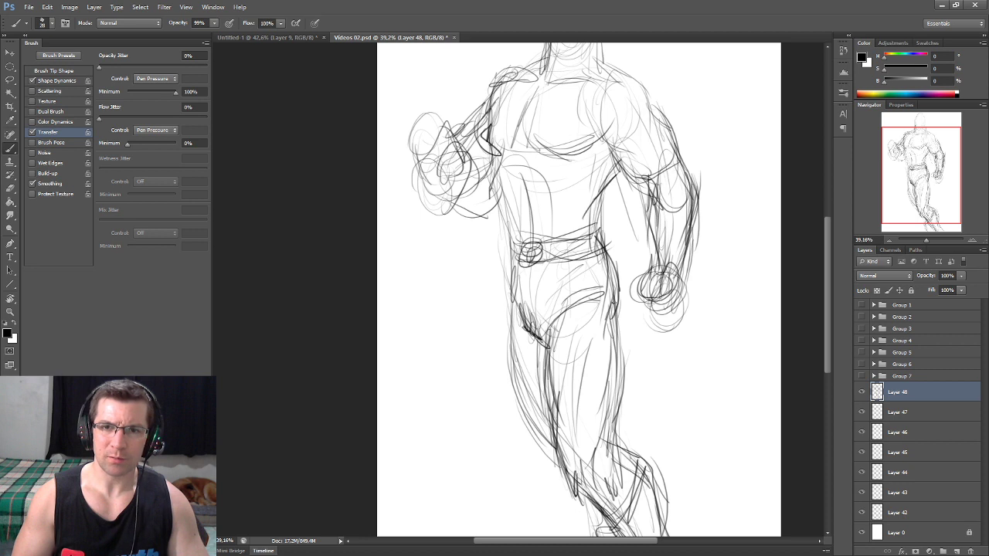
mouse_move(492, 213)
left_mouse_down()
mouse_move(500, 154)
mouse_move(492, 271)
left_mouse_up()
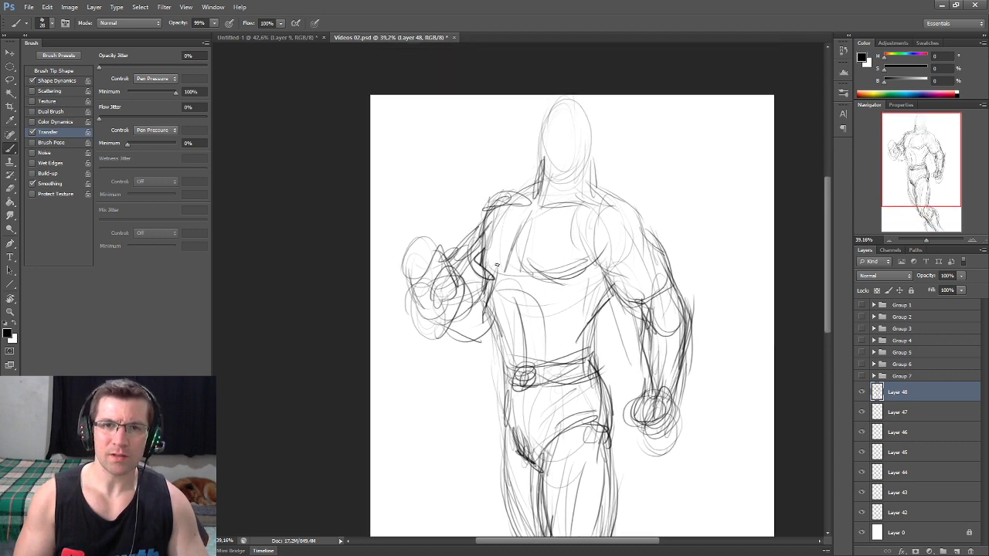
Sketch the chest emblem and darken the chest and lower chest curves
mouse_move(554, 271)
left_mouse_down()
mouse_move(512, 324)
mouse_move(514, 254)
left_mouse_up()
left_click_drag(566, 224, 554, 247)
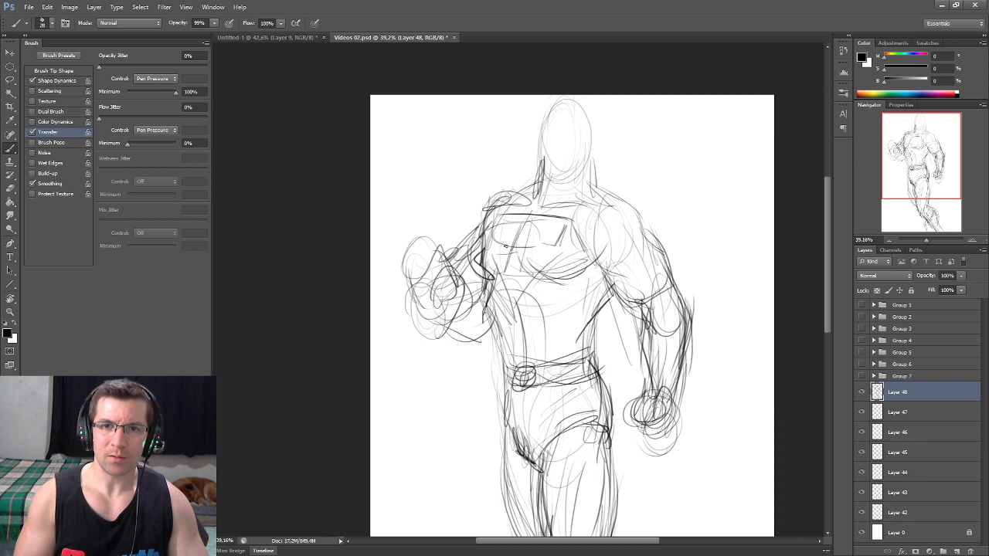
mouse_move(497, 263)
left_mouse_down()
mouse_move(511, 284)
mouse_move(494, 283)
mouse_move(578, 253)
left_mouse_up()
left_click_drag(525, 274, 564, 244)
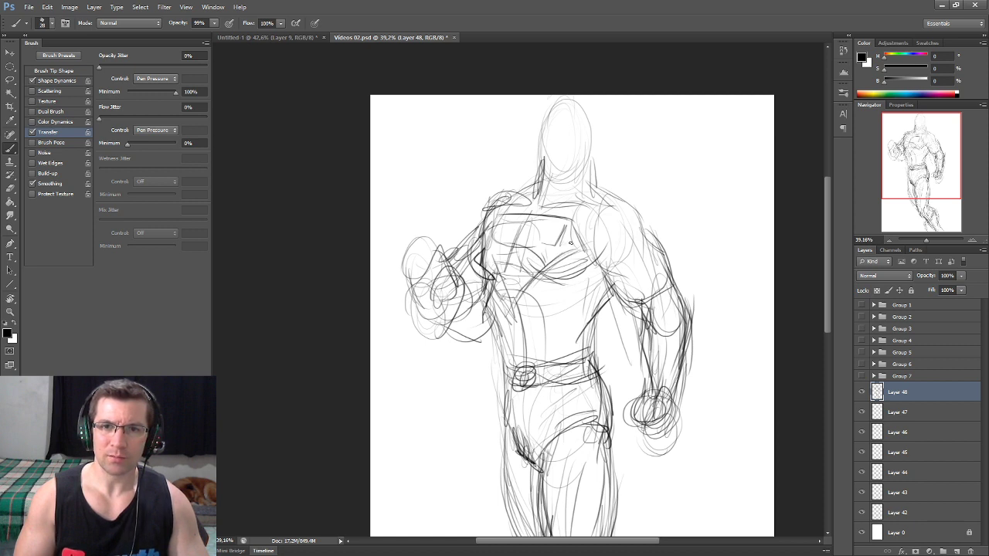
Thicken the left shoulder and chest outline and draw the torso side down to the belt
mouse_move(486, 230)
left_mouse_down()
mouse_move(504, 244)
mouse_move(510, 272)
mouse_move(502, 313)
left_mouse_up()
mouse_move(476, 244)
left_mouse_down()
mouse_move(479, 272)
mouse_move(478, 258)
left_mouse_up()
mouse_move(486, 224)
left_mouse_down()
mouse_move(479, 278)
mouse_move(502, 427)
left_mouse_up()
left_click_drag(493, 358, 550, 357)
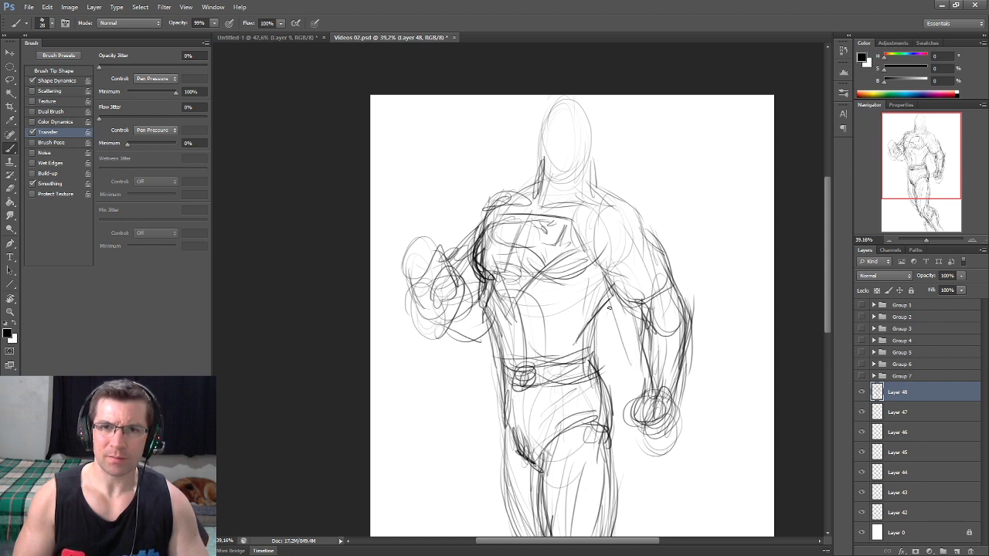
Sweep cape lines out from the shoulder and neck, curving past the shoulder
left_click_drag(498, 177, 398, 222)
left_click_drag(466, 219, 370, 225)
left_click_drag(593, 185, 638, 183)
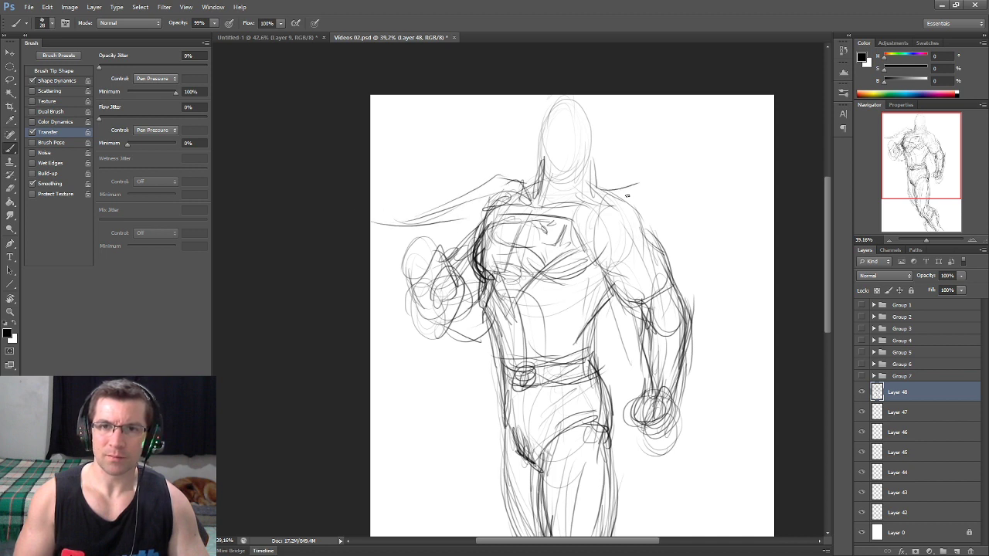
left_click_drag(662, 239, 693, 309)
Extend the right shoulder curve and forearm line
left_click_drag(699, 272, 694, 329)
left_click_drag(699, 247, 689, 306)
left_click_drag(618, 479, 625, 426)
left_click_drag(668, 363, 633, 422)
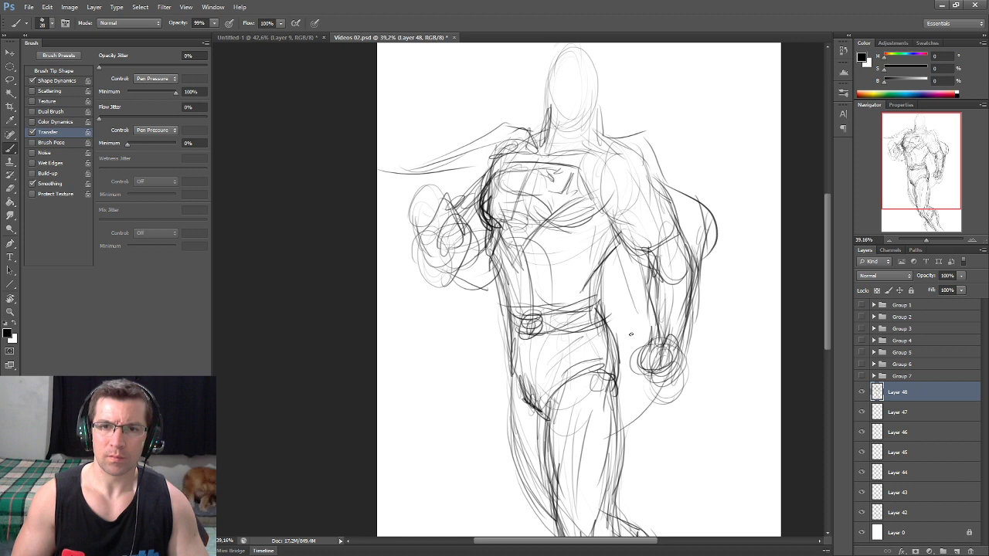
Add cape folds and strokes at the lower left of the figure
mouse_move(485, 456)
left_mouse_down()
mouse_move(385, 394)
mouse_move(486, 394)
left_mouse_up()
left_click_drag(434, 328, 482, 316)
left_click_drag(411, 259, 378, 250)
mouse_move(489, 406)
left_mouse_down()
mouse_move(502, 331)
mouse_move(519, 409)
mouse_move(479, 452)
mouse_move(534, 422)
left_mouse_up()
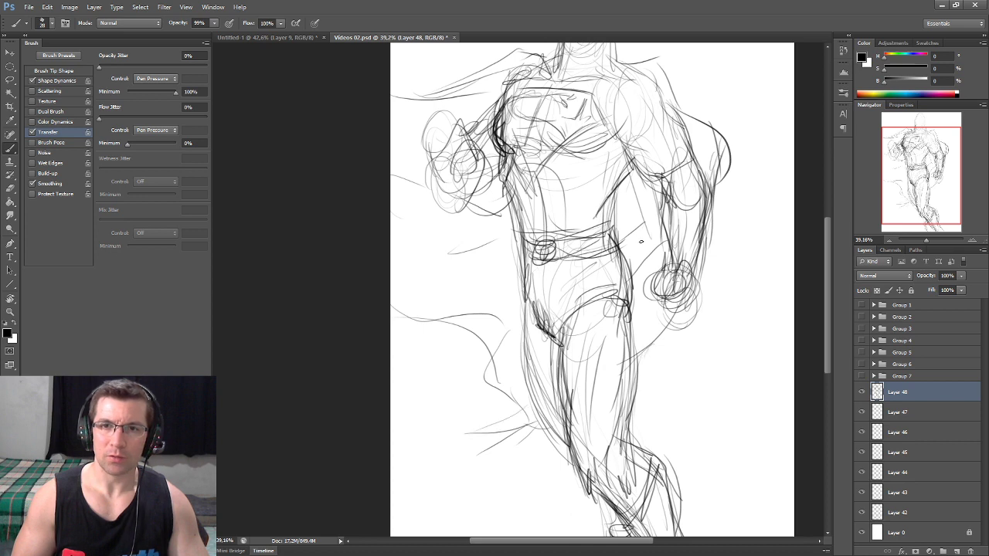
Add strokes along the figure's right arm
left_click_drag(640, 242, 637, 339)
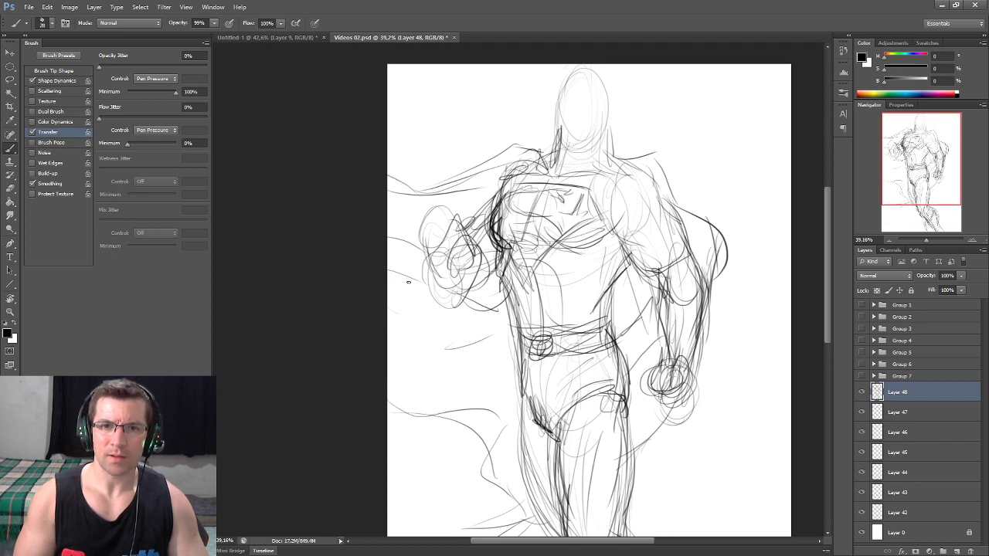
left_click_drag(660, 160, 626, 149)
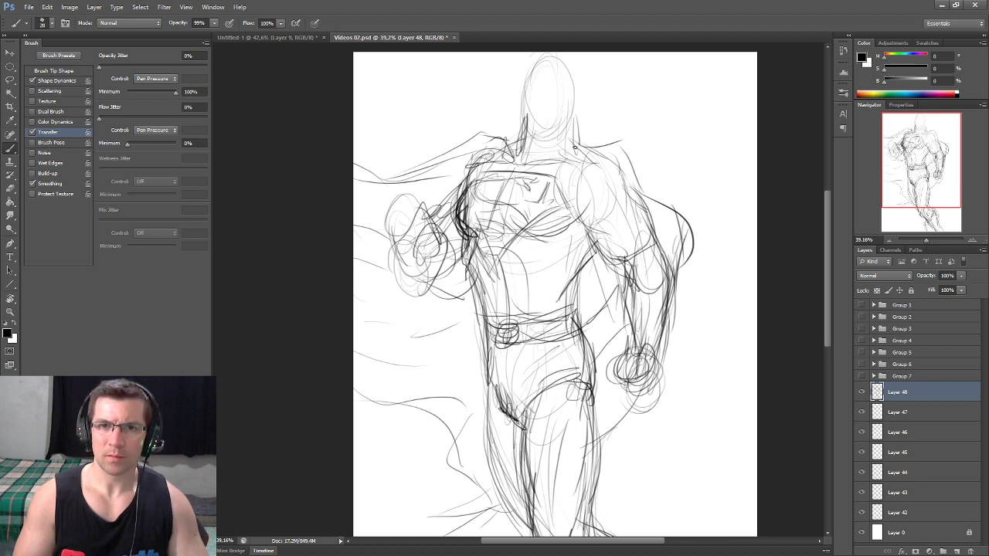
left_click_drag(622, 154, 672, 298)
left_click_drag(636, 411, 631, 272)
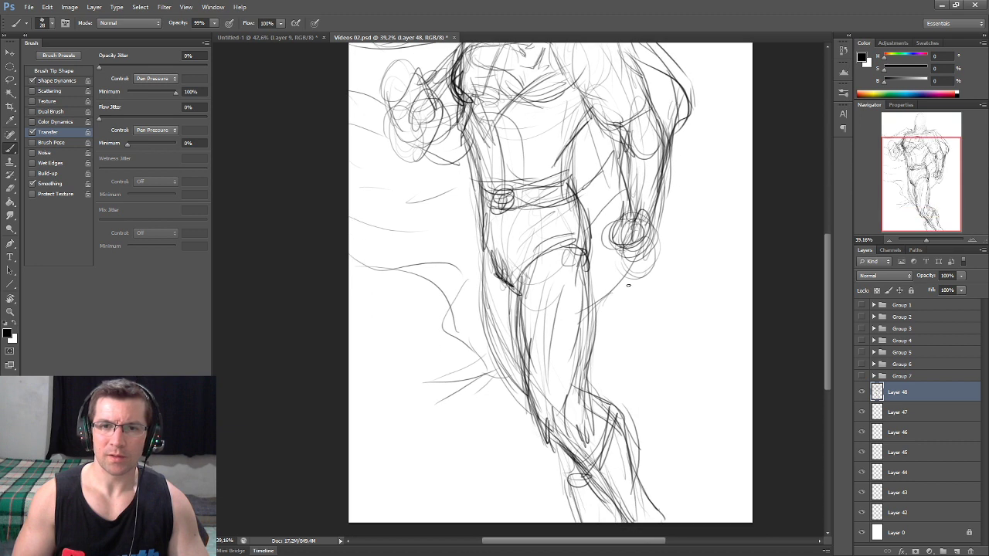
Draw flowing, curved dark cape strokes sweeping left of the figure
left_click_drag(467, 352, 416, 383)
left_click_drag(475, 310, 443, 353)
left_click_drag(457, 262, 394, 300)
left_click_drag(412, 258, 360, 255)
mouse_move(510, 265)
left_mouse_down()
mouse_move(494, 327)
mouse_move(524, 335)
left_mouse_up()
left_click_drag(438, 305, 485, 297)
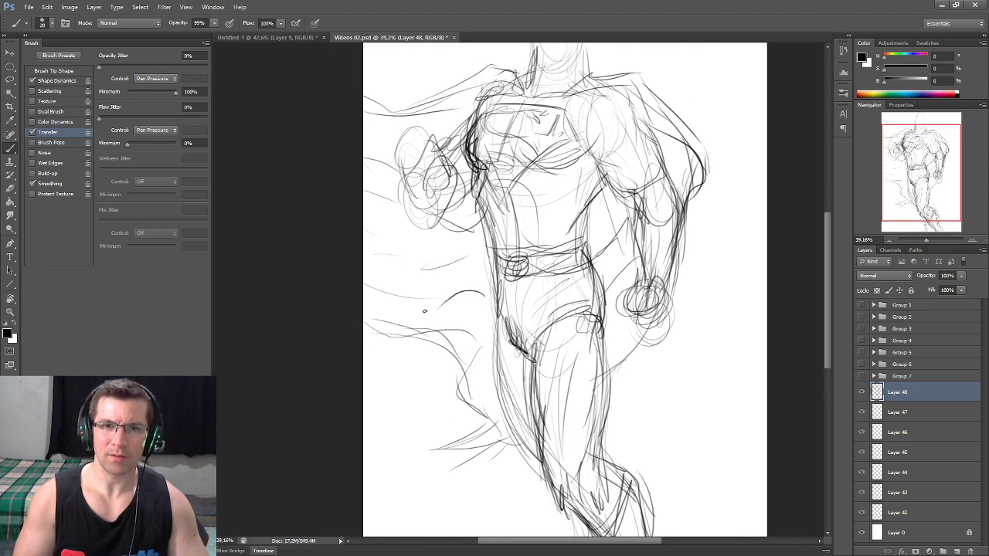
Add a dark cape stroke at the upper left of the sketch
left_click_drag(533, 113, 499, 154)
left_click_drag(447, 126, 385, 154)
left_click_drag(457, 110, 528, 275)
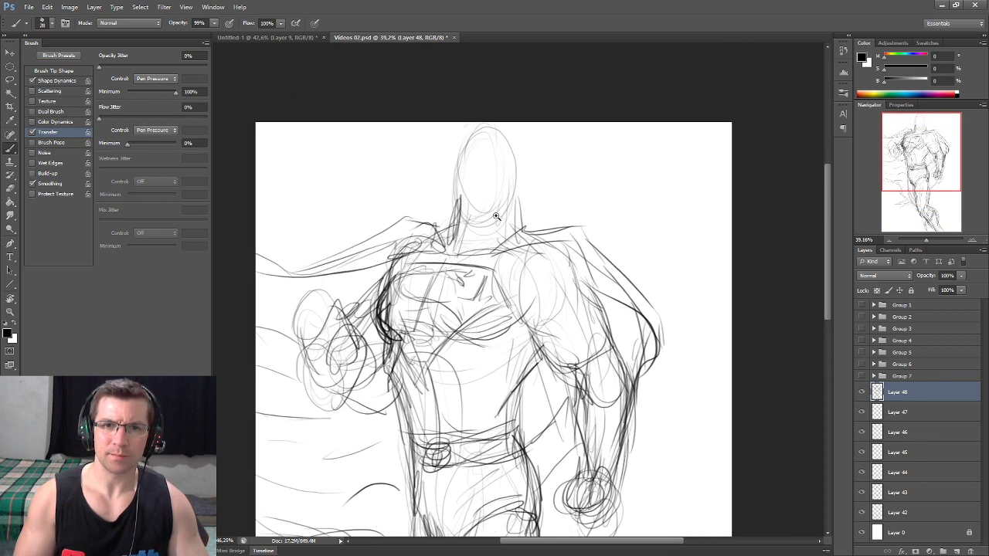
Reinforce the head outline and darken the neck and collar
scroll(528, 275, "down", 3)
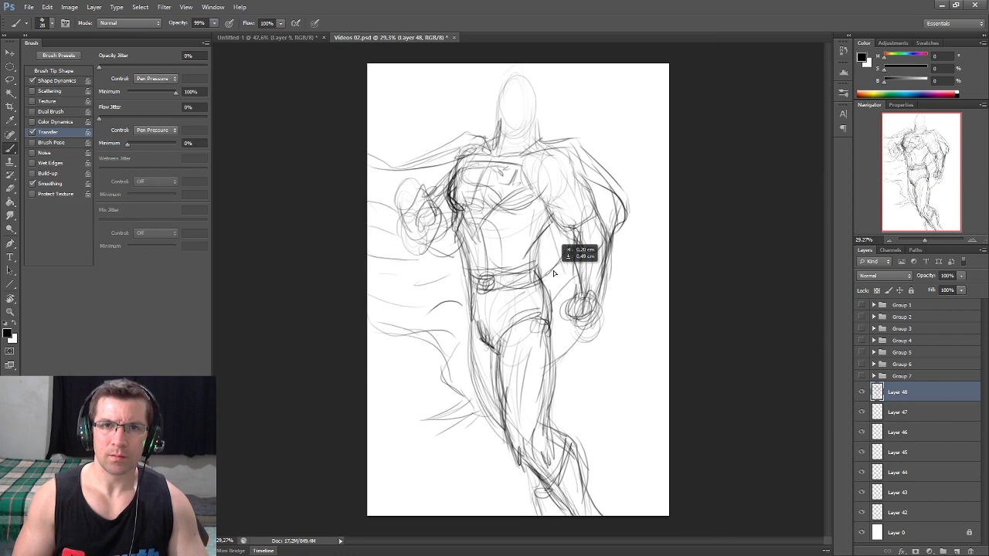
scroll(524, 218, "up", 3)
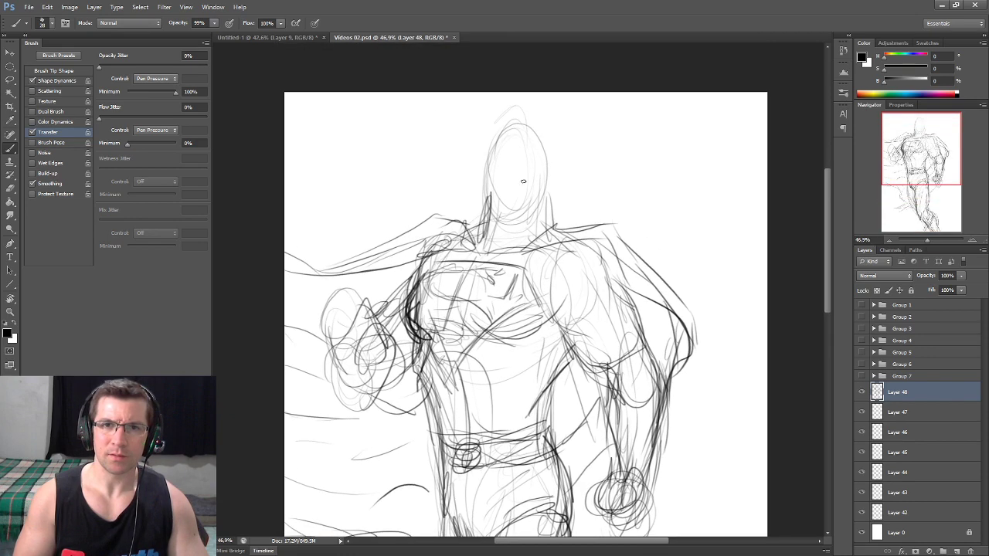
left_click_drag(511, 116, 550, 203)
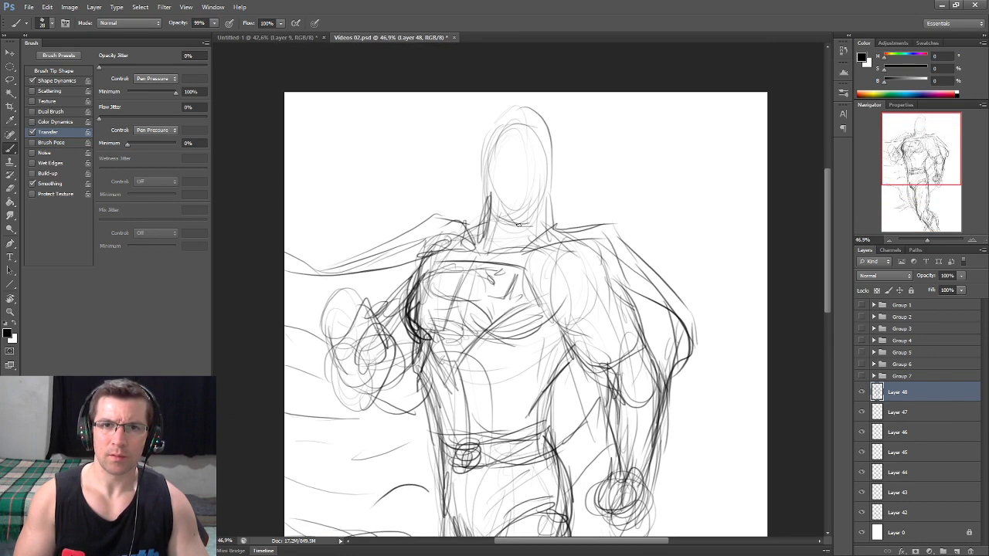
left_click_drag(500, 119, 549, 185)
left_click_drag(485, 205, 508, 118)
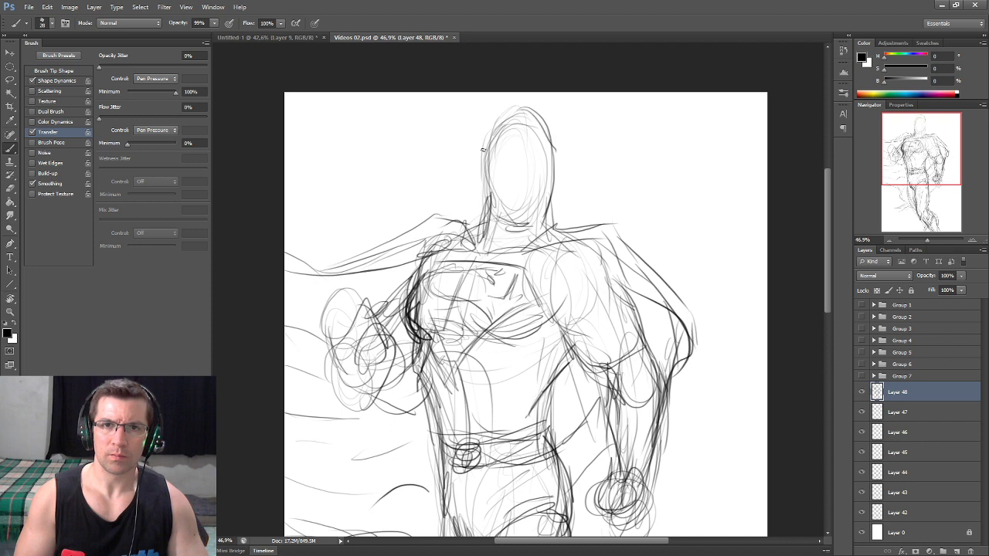
mouse_move(496, 205)
left_mouse_down()
mouse_move(533, 231)
mouse_move(536, 221)
mouse_move(519, 227)
mouse_move(521, 109)
left_mouse_up()
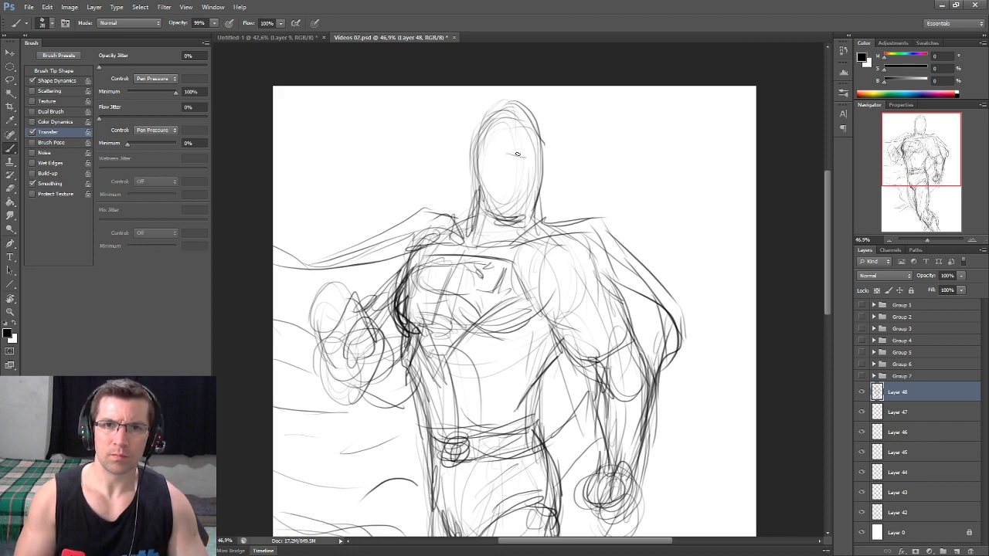
Draw the eyebrow, eyes, and left cheek and jaw line
left_click_drag(528, 157, 499, 154)
left_click_drag(486, 198, 500, 224)
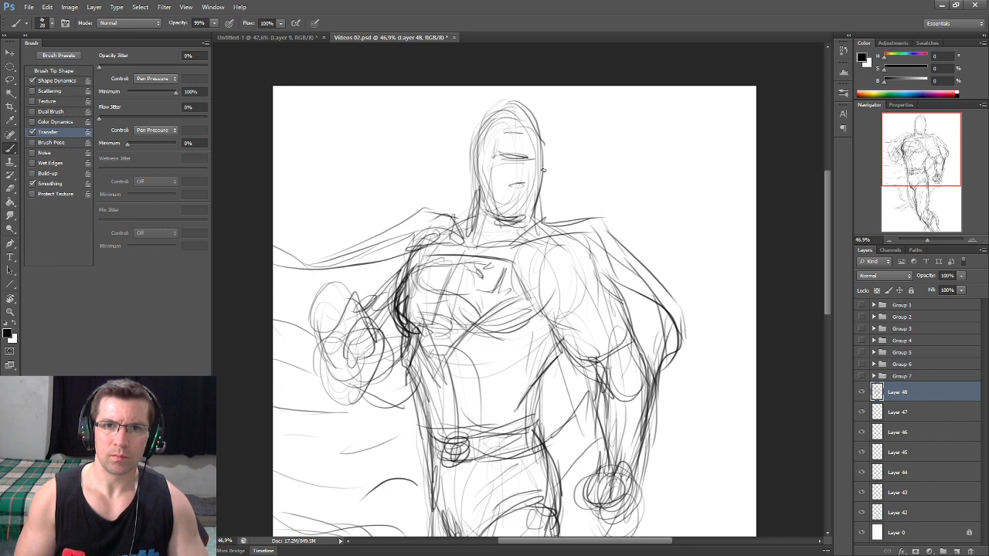
left_click_drag(533, 216, 513, 224)
mouse_move(510, 161)
left_mouse_down()
mouse_move(498, 164)
mouse_move(538, 163)
mouse_move(520, 189)
left_mouse_up()
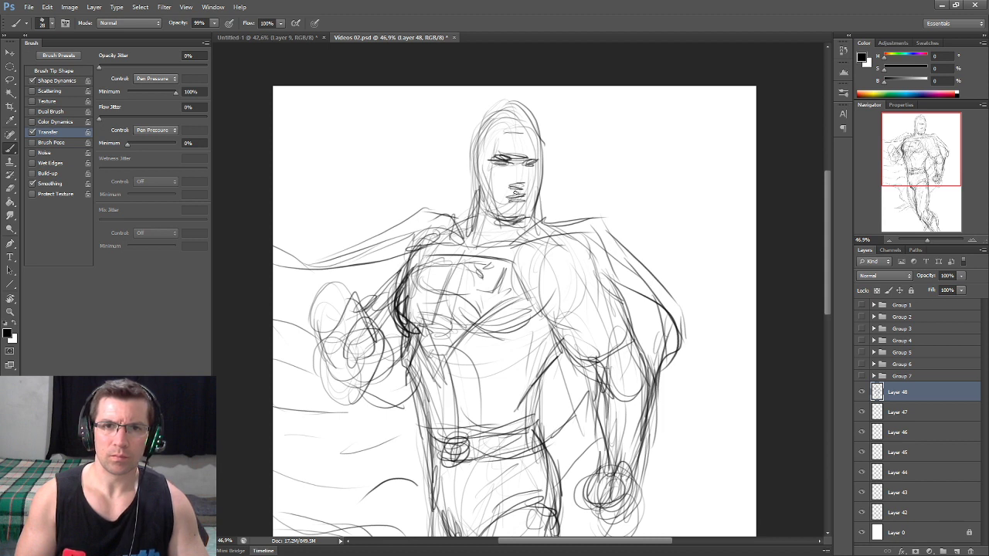
Add the ear, forehead curl, hair and nose
mouse_move(471, 184)
left_mouse_down()
mouse_move(474, 159)
mouse_move(474, 187)
left_mouse_up()
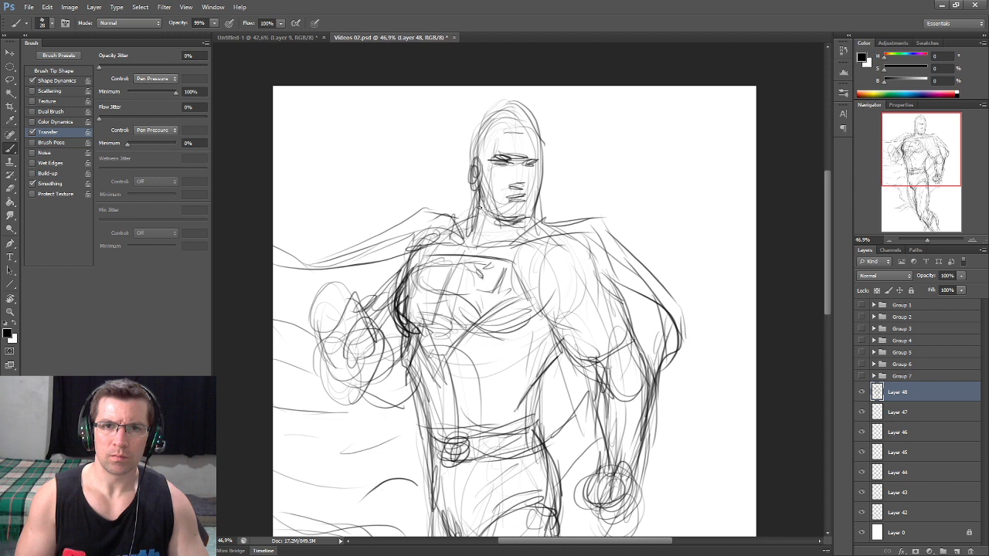
left_click_drag(516, 130, 524, 144)
mouse_move(473, 163)
left_mouse_down()
mouse_move(473, 130)
mouse_move(515, 114)
left_mouse_up()
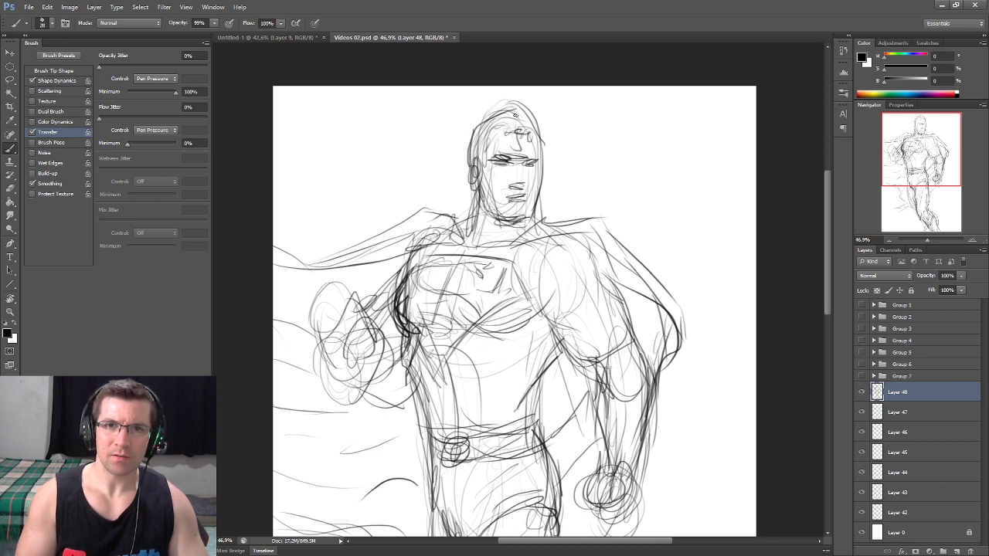
mouse_move(539, 148)
left_mouse_down()
mouse_move(540, 187)
mouse_move(521, 176)
left_mouse_up()
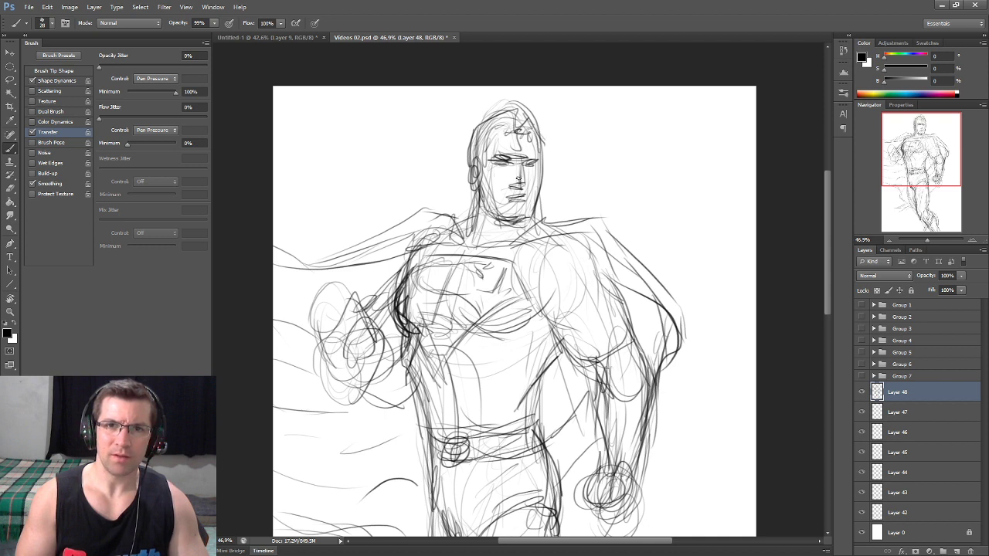
scroll(525, 254, "down", 2)
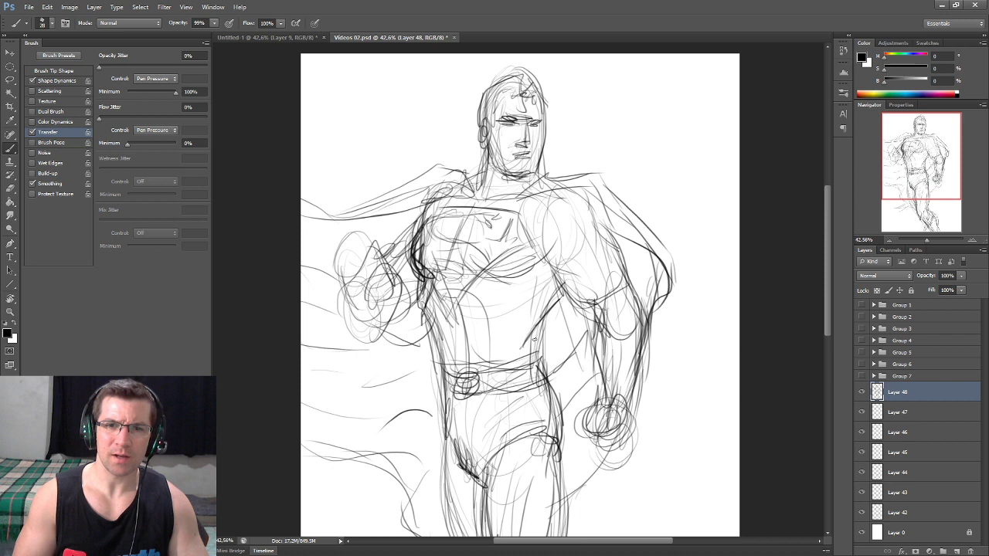
Darken the left hip, thigh and inner left leg lines
left_click_drag(499, 495, 489, 297)
left_click_drag(454, 267, 431, 210)
left_click_drag(447, 250, 433, 197)
left_click_drag(455, 379, 430, 238)
mouse_move(479, 403)
left_mouse_down()
mouse_move(428, 317)
mouse_move(448, 315)
left_mouse_up()
left_click_drag(473, 356, 441, 281)
left_click_drag(442, 344, 423, 261)
left_click_drag(453, 363, 431, 249)
left_click_drag(480, 341, 458, 278)
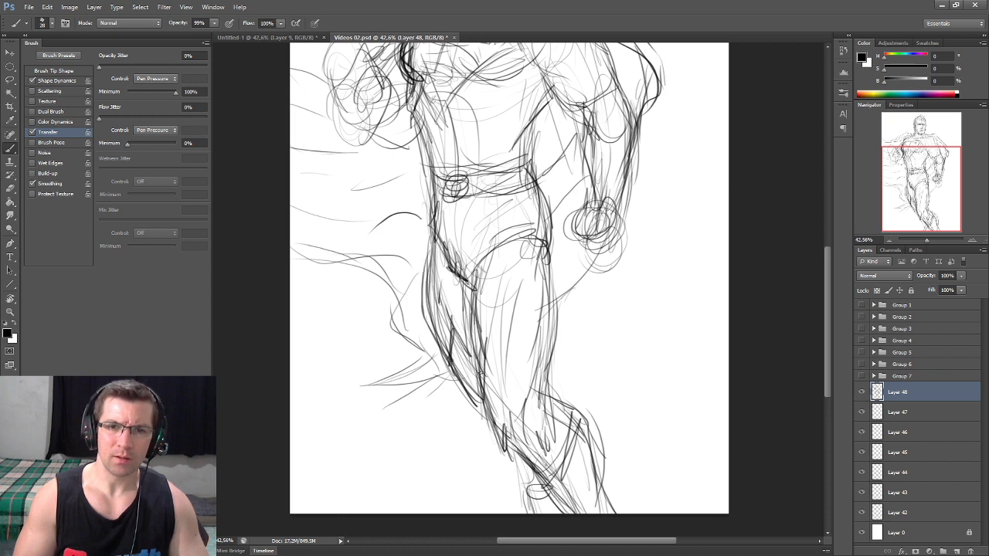
Darken and refine the lower shin and calf contours
scroll(468, 350, "down", 1)
scroll(469, 348, "down", 2)
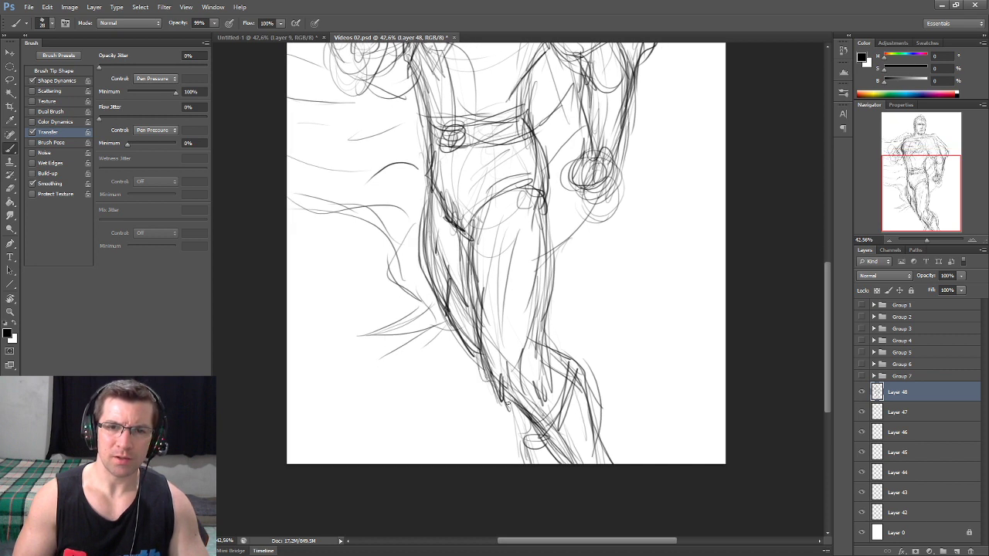
mouse_move(507, 405)
left_mouse_down()
mouse_move(525, 432)
mouse_move(499, 463)
left_mouse_up()
mouse_move(568, 404)
left_mouse_down()
mouse_move(576, 340)
mouse_move(583, 406)
left_mouse_up()
left_click_drag(564, 355, 610, 463)
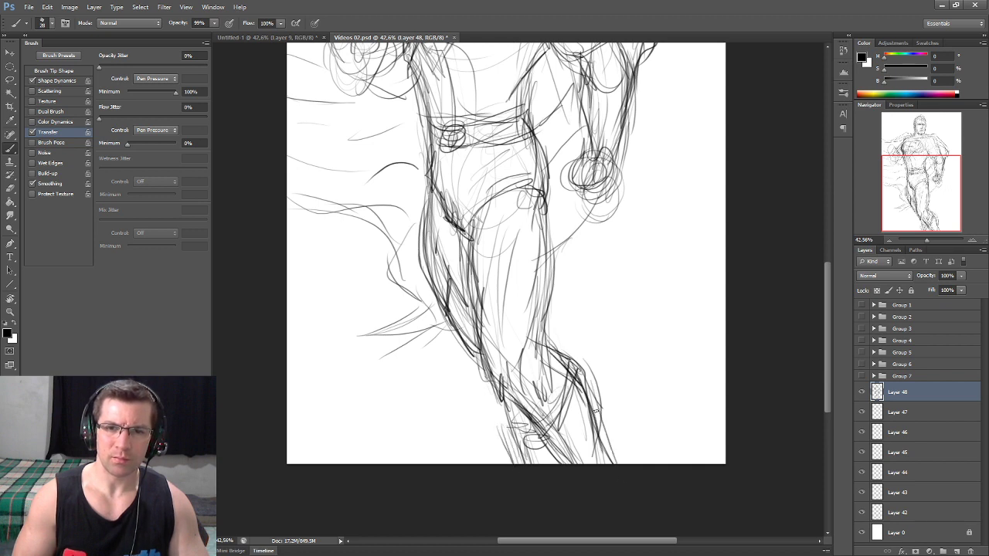
scroll(543, 324, "up", 1)
mouse_move(472, 323)
left_mouse_down()
mouse_move(472, 385)
mouse_move(496, 387)
mouse_move(519, 433)
left_mouse_up()
left_click_drag(510, 385, 520, 414)
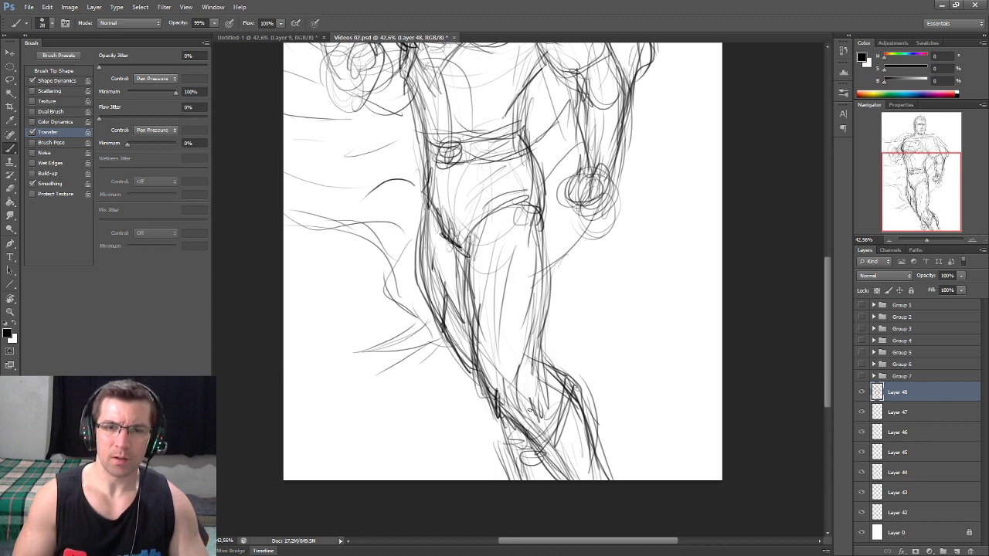
left_click_drag(538, 349, 542, 409)
Ink the left side and centre lines of the torso
left_click_drag(542, 220, 542, 282)
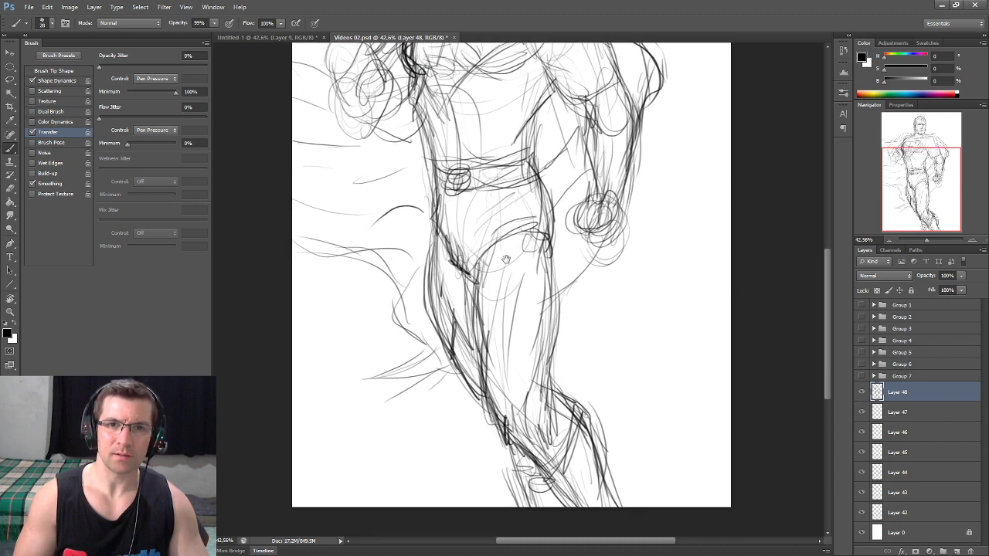
left_click_drag(480, 160, 496, 279)
left_click_drag(458, 250, 459, 322)
left_click_drag(455, 226, 461, 316)
left_click_drag(481, 263, 487, 317)
left_click_drag(476, 224, 485, 305)
left_click_drag(482, 258, 494, 313)
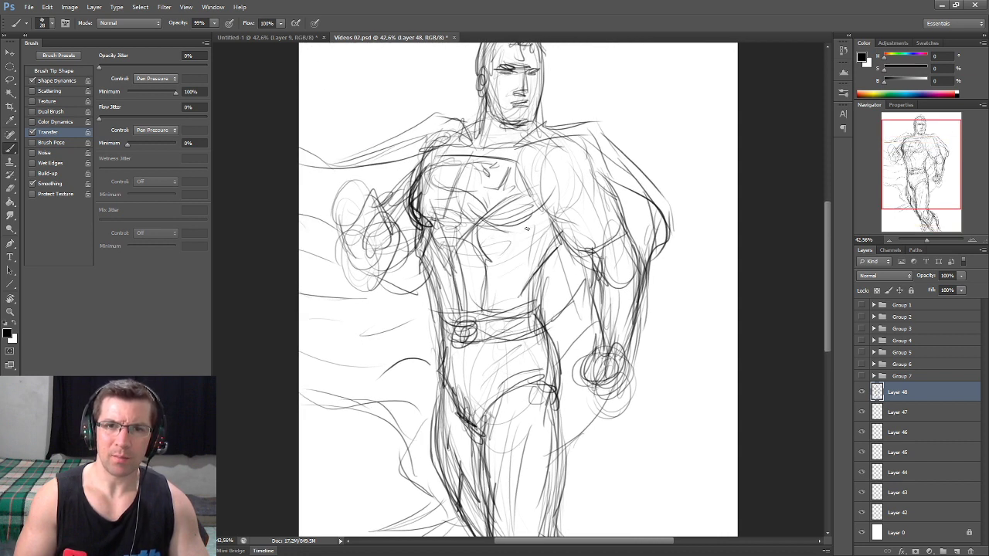
Define the right chest and darken the right shoulder and arm outline
left_click_drag(530, 224, 539, 322)
left_click_drag(543, 261, 533, 320)
left_click_drag(565, 237, 550, 279)
left_click_drag(575, 212, 549, 250)
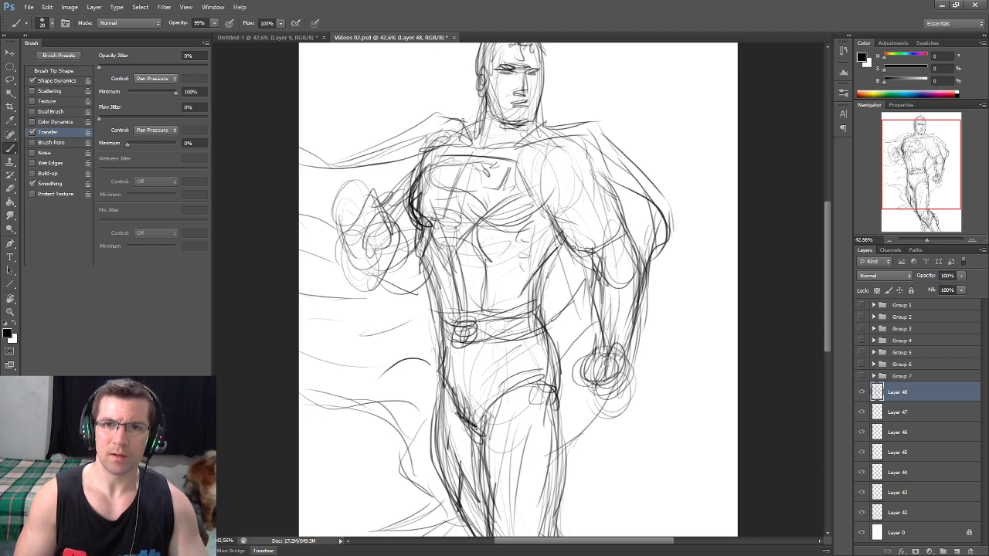
mouse_move(598, 162)
left_mouse_down()
mouse_move(638, 260)
mouse_move(593, 297)
mouse_move(590, 352)
left_mouse_up()
Outline the right forearm and fist and strengthen the arm edges
mouse_move(624, 308)
left_mouse_down()
mouse_move(628, 365)
mouse_move(609, 383)
left_mouse_up()
mouse_move(602, 342)
left_mouse_down()
mouse_move(578, 386)
mouse_move(604, 392)
mouse_move(623, 362)
mouse_move(627, 301)
mouse_move(623, 357)
mouse_move(600, 326)
left_mouse_up()
mouse_move(634, 277)
left_mouse_down()
mouse_move(615, 206)
mouse_move(622, 254)
left_mouse_up()
left_click_drag(640, 307, 623, 369)
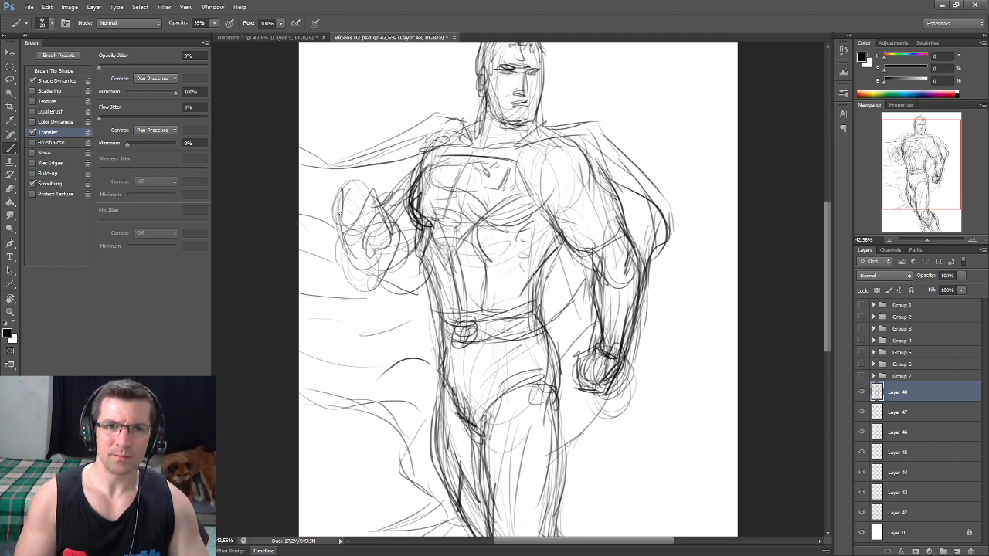
Darken the left shoulder, forearm and fist, and connect the shoulder to the collar
left_click_drag(356, 170, 375, 214)
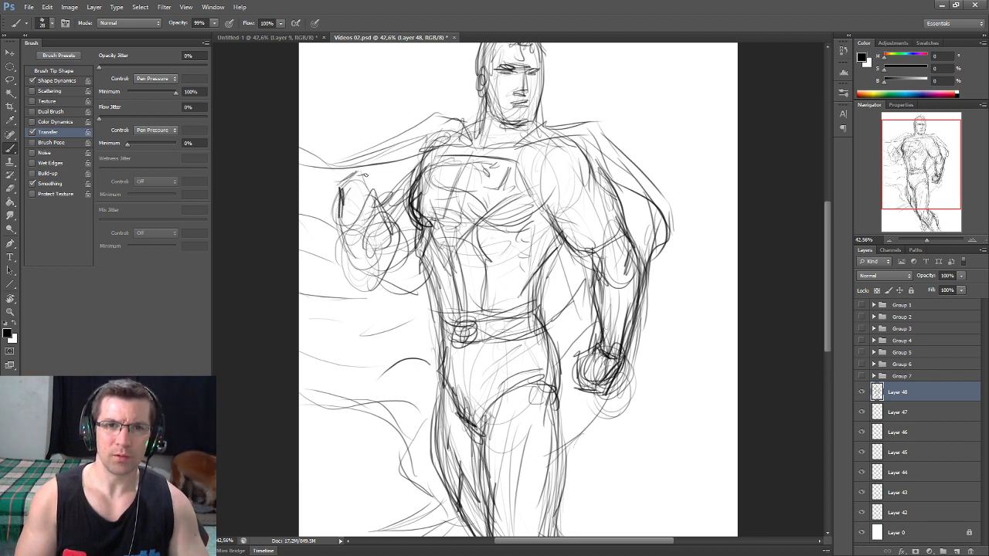
mouse_move(364, 171)
left_mouse_down()
mouse_move(377, 200)
mouse_move(345, 260)
left_mouse_up()
left_click_drag(339, 224, 375, 291)
left_click_drag(397, 218, 371, 267)
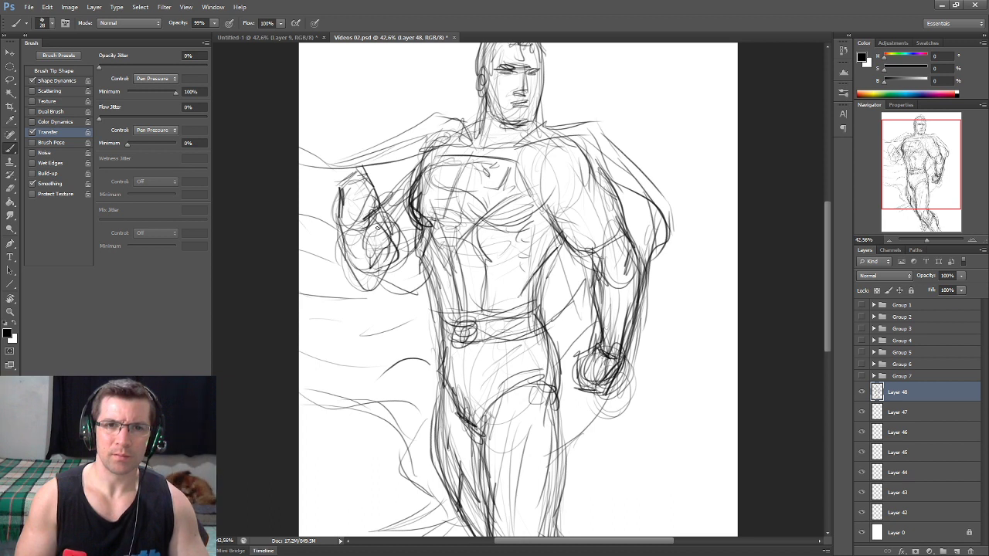
left_click_drag(403, 180, 455, 145)
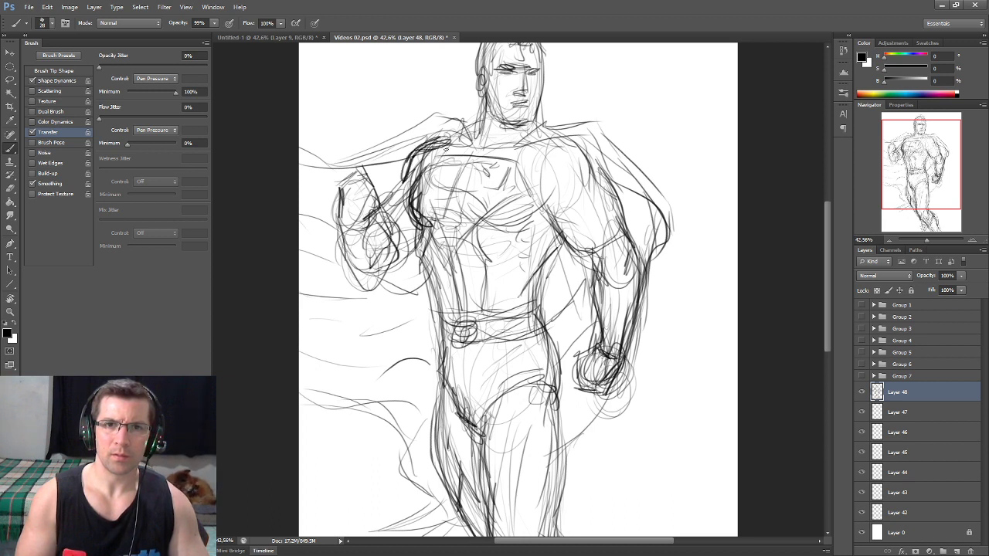
mouse_move(417, 235)
left_mouse_down()
mouse_move(380, 268)
mouse_move(380, 237)
left_mouse_up()
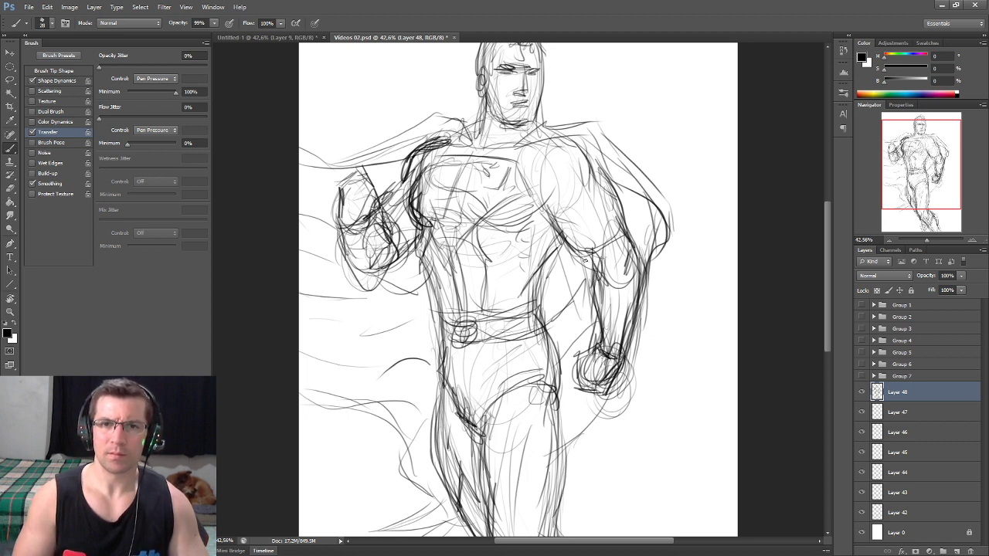
scroll(565, 261, "down", 2)
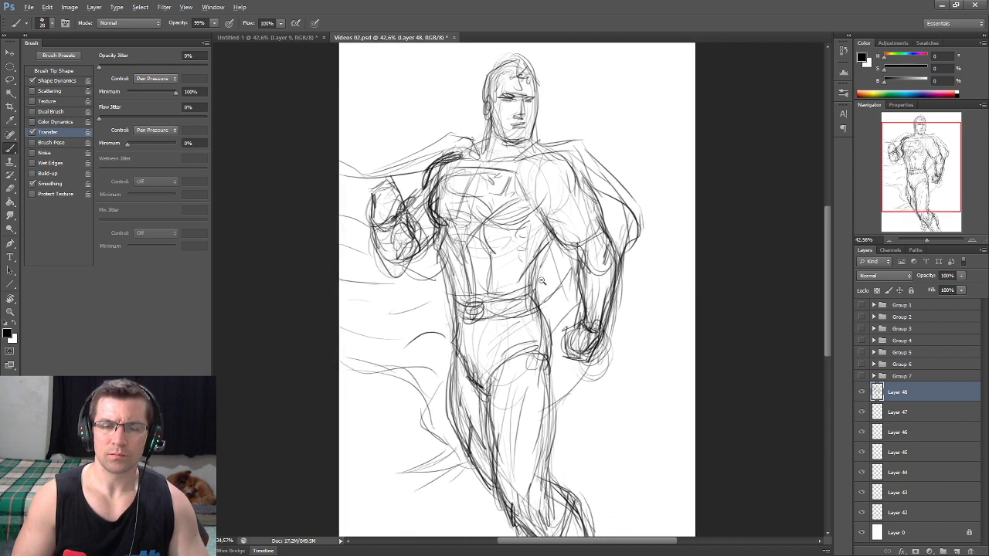
Redraw the right arm and forearm lines, extending the outer edge downward
scroll(571, 253, "down", 2)
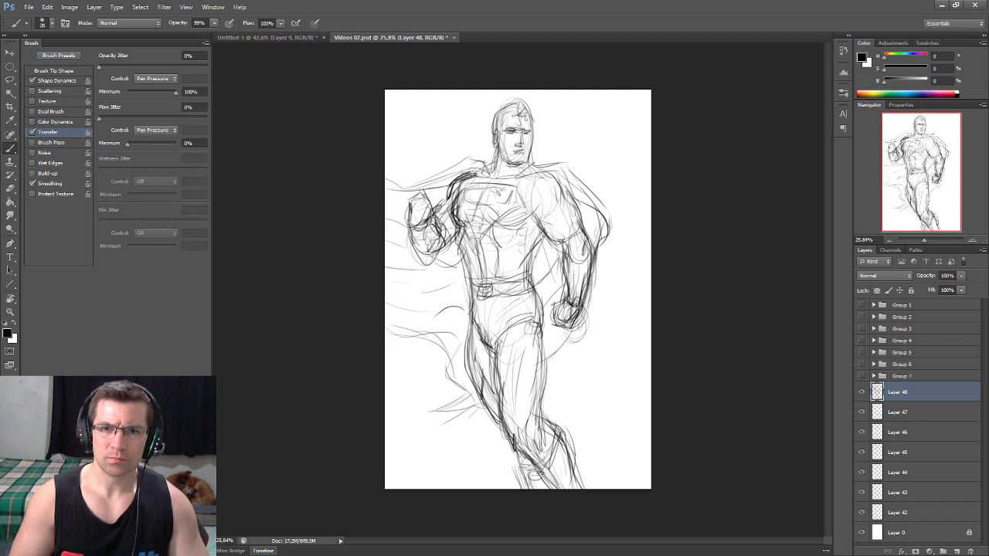
scroll(556, 279, "up", 3)
left_click_drag(541, 246, 581, 327)
left_click_drag(558, 275, 590, 330)
left_click_drag(593, 227, 603, 320)
mouse_move(547, 261)
left_mouse_down()
mouse_move(550, 290)
mouse_move(581, 338)
left_mouse_up()
left_click_drag(587, 261, 598, 324)
left_click_drag(544, 269, 579, 371)
left_click_drag(601, 322, 622, 363)
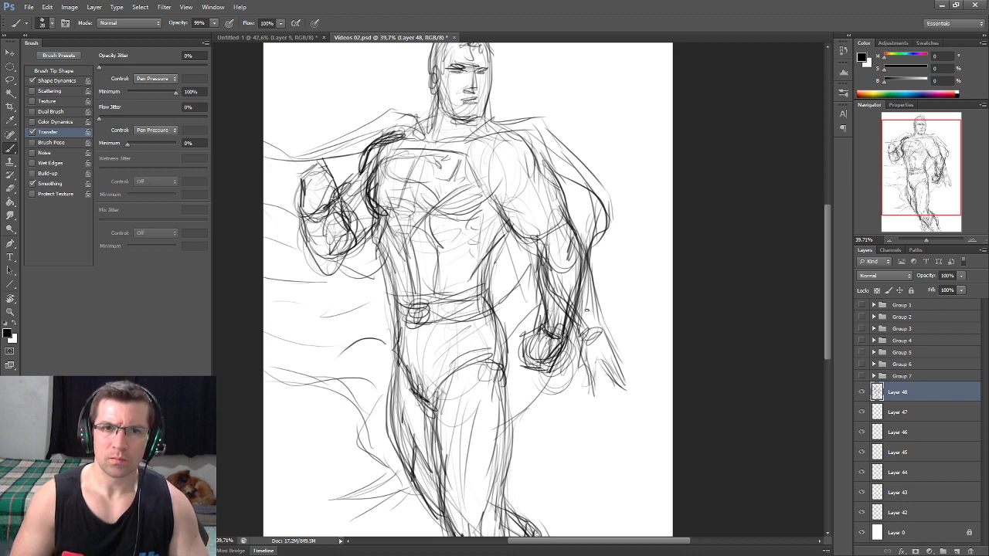
Sketch the left arm lowered from the shoulder, forearm hanging beside the body
left_click_drag(361, 174, 352, 229)
left_click_drag(360, 193, 320, 298)
left_click_drag(333, 263, 306, 340)
left_click_drag(390, 285, 328, 348)
mouse_move(382, 259)
left_mouse_down()
mouse_move(350, 315)
mouse_move(304, 360)
mouse_move(283, 357)
mouse_move(287, 364)
left_mouse_up()
mouse_move(323, 329)
left_mouse_down()
mouse_move(292, 388)
mouse_move(298, 397)
left_mouse_up()
left_click_drag(363, 283, 310, 341)
left_click_drag(335, 258, 315, 337)
Erase the old raised fist by the left shoulder, setting the Eraser's flow jitter minimum to 0%
key("e")
mouse_move(315, 184)
left_mouse_down()
mouse_move(325, 262)
mouse_move(328, 216)
left_mouse_up()
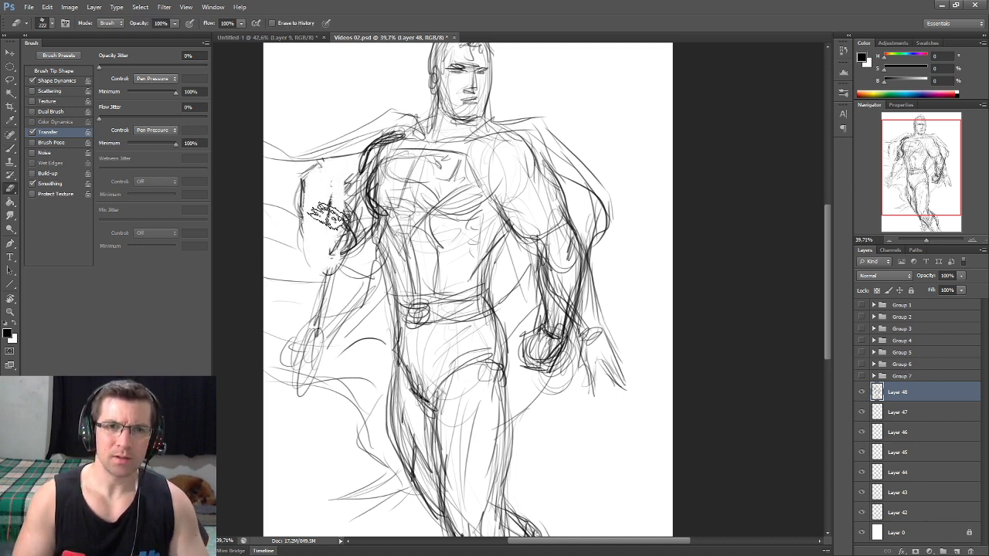
left_click(59, 81)
left_click(64, 133)
mouse_move(294, 182)
left_mouse_down()
mouse_move(332, 204)
mouse_move(340, 247)
left_mouse_up()
left_click_drag(293, 162, 343, 255)
left_click_drag(324, 178, 340, 201)
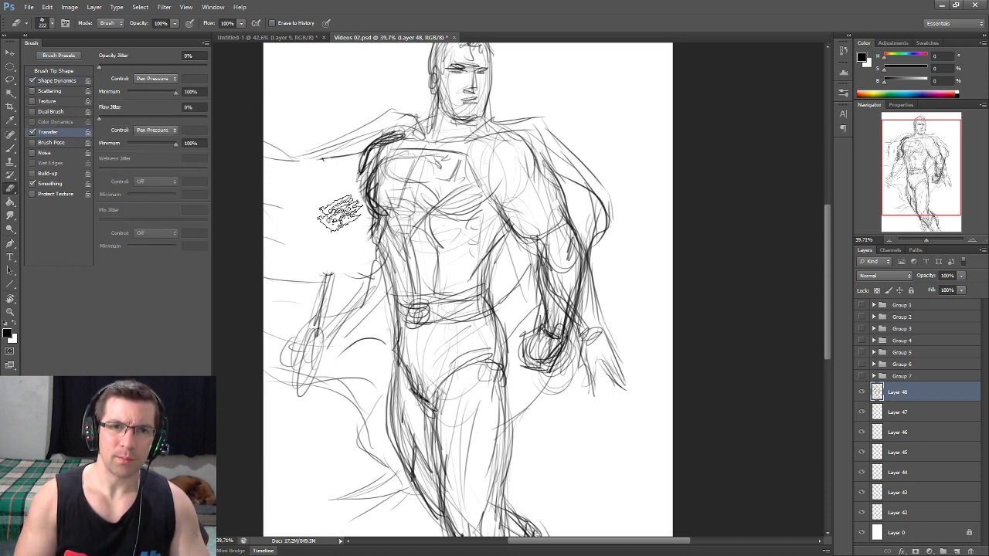
left_click_drag(331, 287, 335, 309)
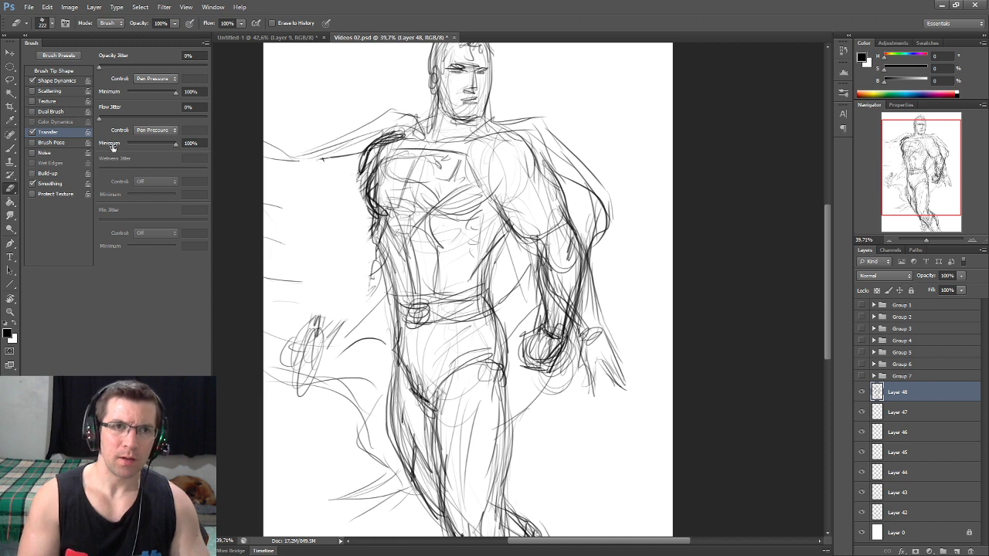
left_click_drag(148, 144, 115, 147)
left_click_drag(332, 340, 359, 293)
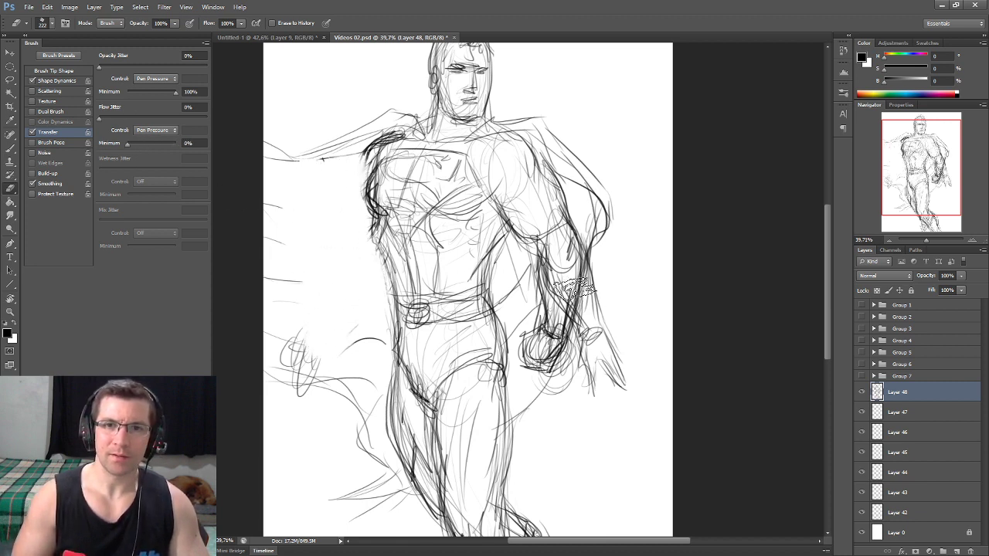
Erase the outdated right forearm and fist lines and faint marks on the upper arm
mouse_move(540, 329)
left_mouse_down()
mouse_move(533, 371)
mouse_move(537, 309)
left_mouse_up()
left_click_drag(525, 270, 556, 390)
mouse_move(544, 355)
left_mouse_down()
mouse_move(571, 312)
mouse_move(556, 371)
mouse_move(572, 278)
left_mouse_up()
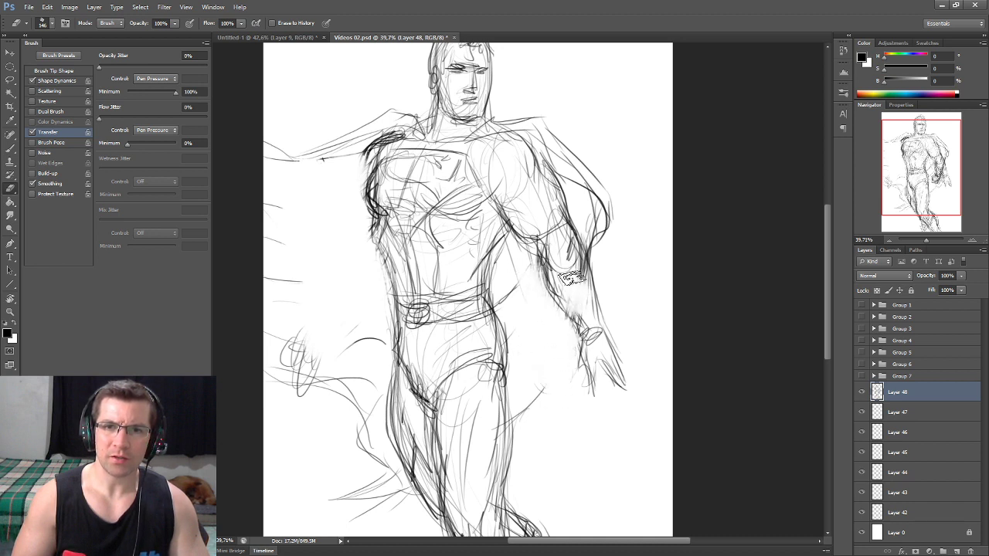
left_click_drag(541, 210, 544, 189)
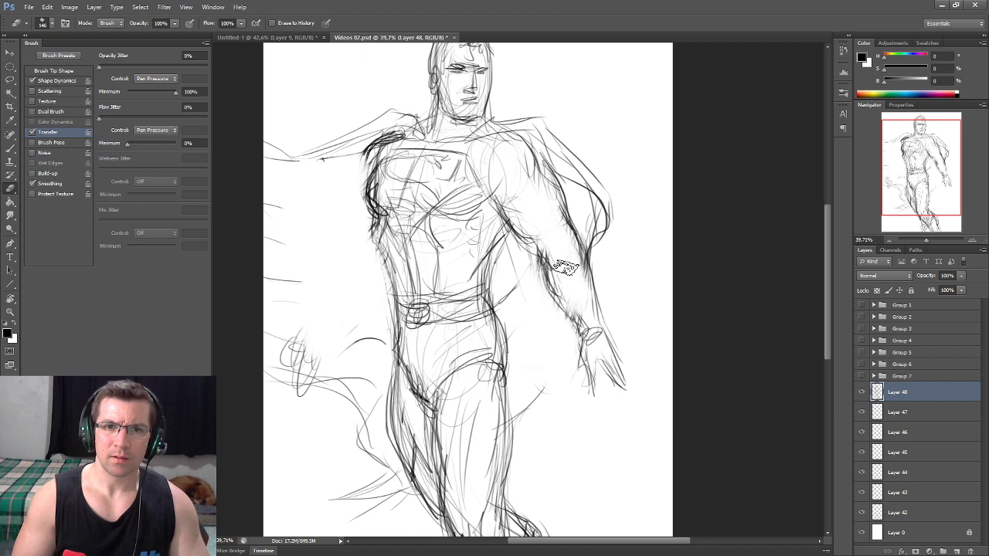
scroll(521, 301, "down", 5)
mouse_move(521, 299)
left_mouse_down()
mouse_move(515, 289)
mouse_move(515, 339)
left_mouse_up()
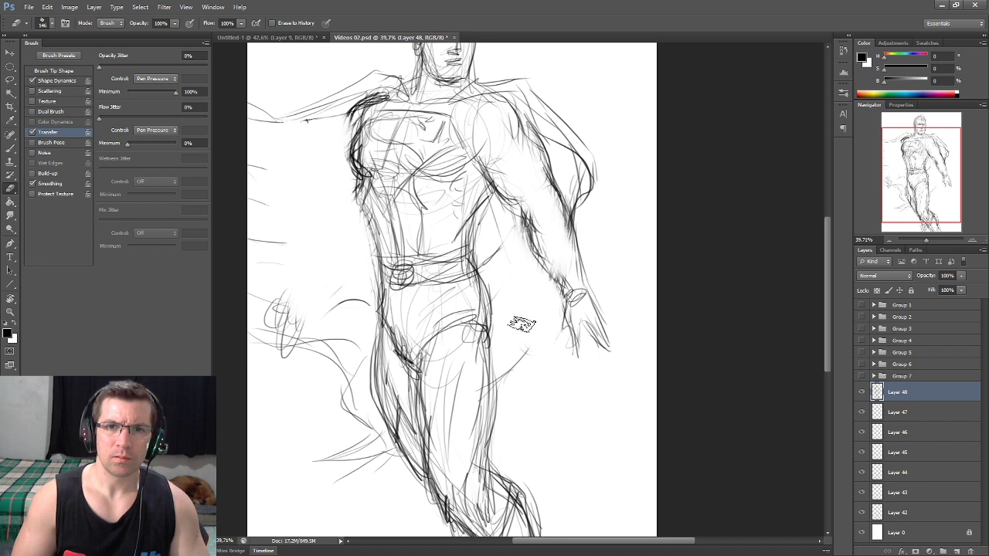
key("b")
mouse_move(371, 215)
left_mouse_down()
mouse_move(402, 247)
mouse_move(329, 298)
left_mouse_up()
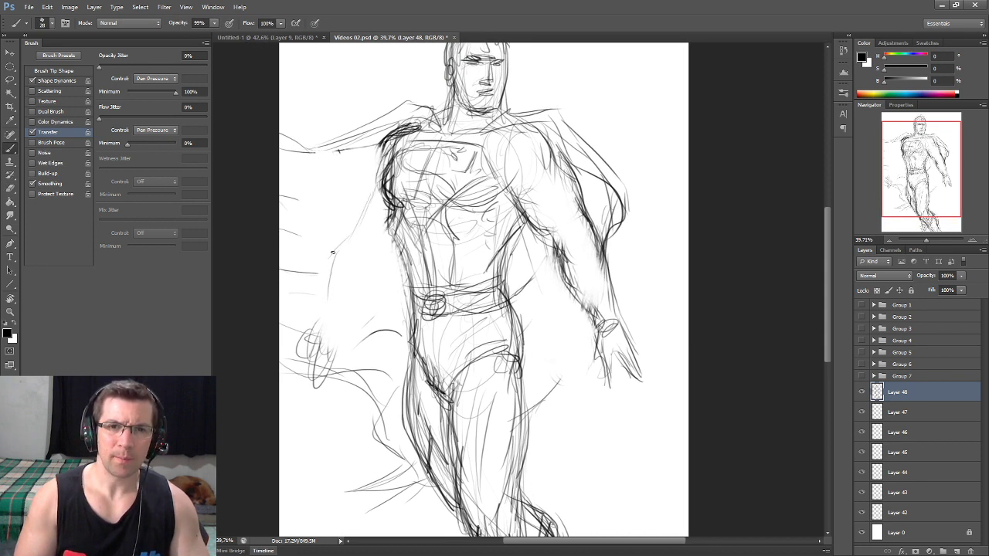
Strengthen the left arm, left torso contour and left hand lines
left_click_drag(334, 252, 314, 333)
left_click_drag(360, 312, 344, 338)
mouse_move(378, 192)
left_mouse_down()
mouse_move(360, 220)
mouse_move(395, 139)
mouse_move(360, 235)
mouse_move(392, 260)
left_mouse_up()
left_click_drag(395, 207, 377, 258)
left_click_drag(356, 215, 325, 297)
left_click_drag(335, 247, 325, 308)
mouse_move(384, 275)
left_mouse_down()
mouse_move(310, 365)
mouse_move(307, 344)
mouse_move(343, 357)
left_mouse_up()
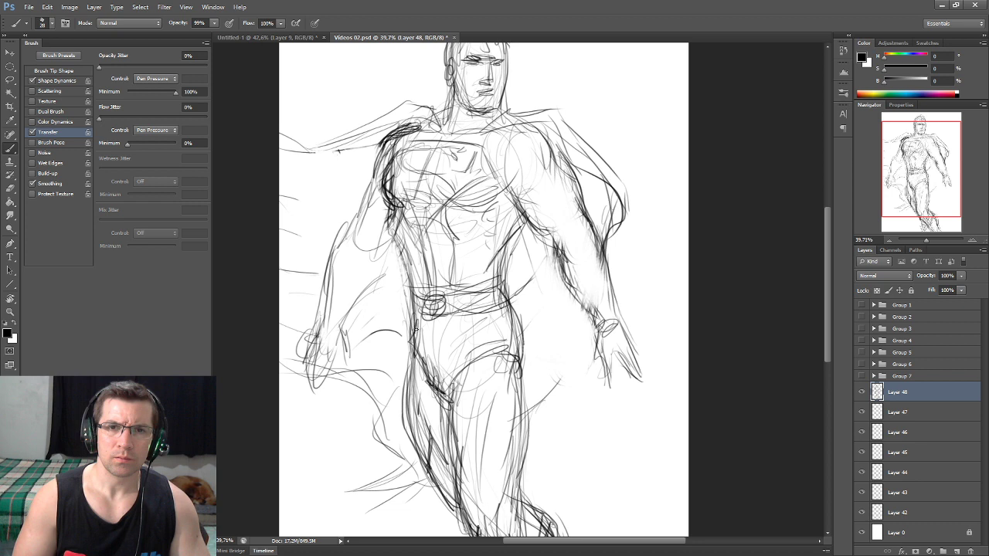
left_click_drag(555, 407, 522, 289)
scroll(510, 317, "down", 2)
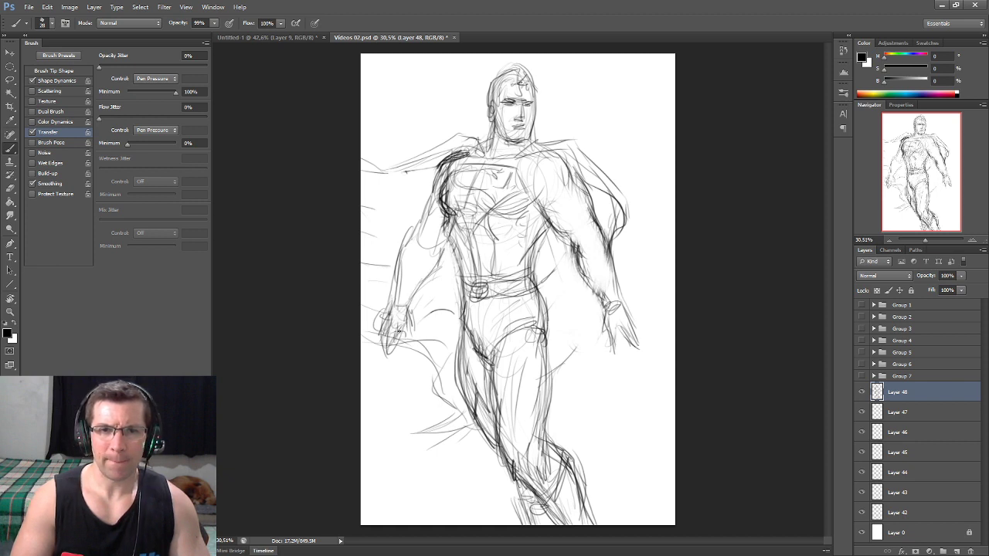
left_click_drag(386, 350, 391, 340)
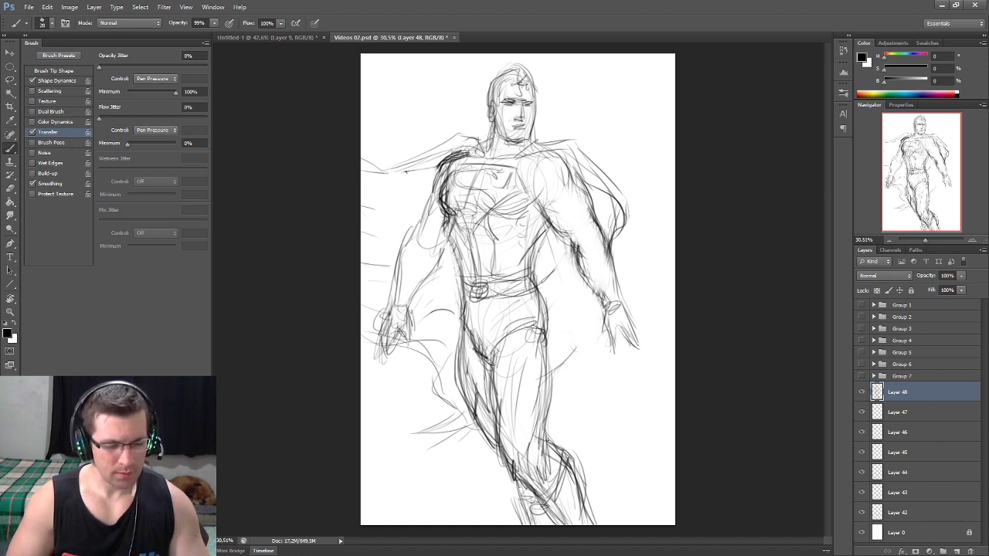
Erase the lower-leg sketch lines and redraw the lower legs, adding lines to the right leg
key("e")
mouse_move(562, 454)
left_mouse_down()
mouse_move(569, 530)
mouse_move(519, 485)
mouse_move(541, 463)
mouse_move(512, 479)
left_mouse_up()
key("b")
mouse_move(547, 415)
left_mouse_down()
mouse_move(541, 461)
mouse_move(550, 419)
left_mouse_up()
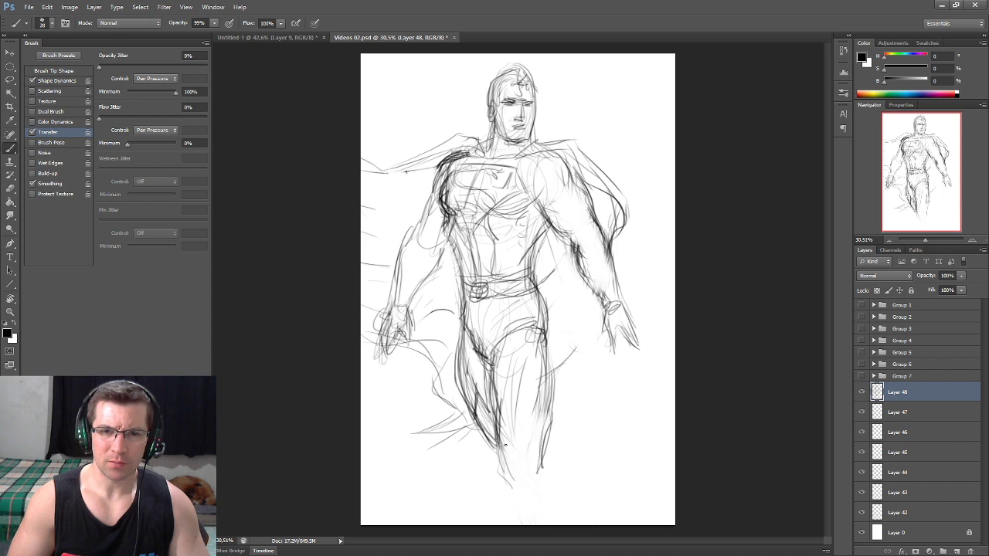
left_click_drag(555, 480, 565, 522)
left_click_drag(540, 453, 548, 522)
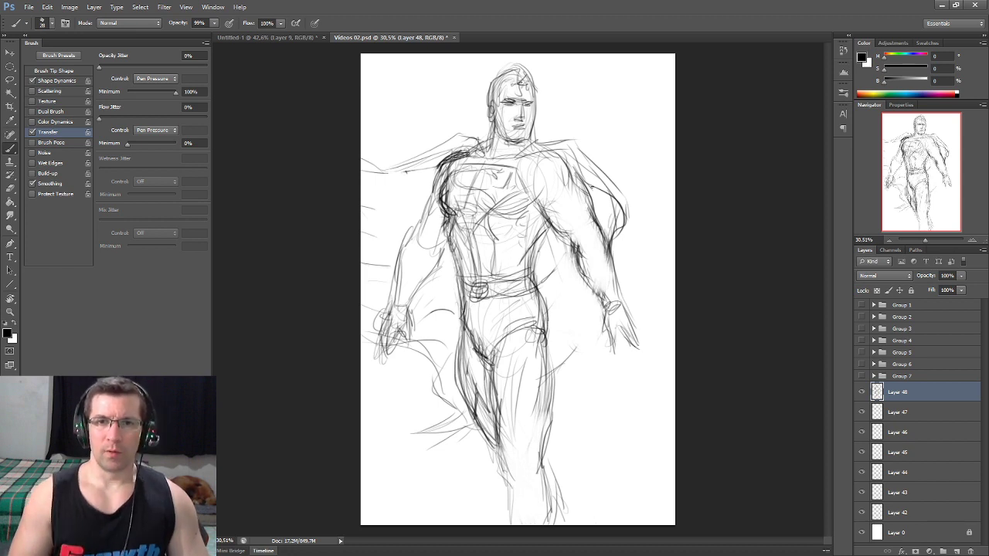
Darken the right forearm and left side, and add curved strokes beside the leg
left_click_drag(580, 265, 634, 332)
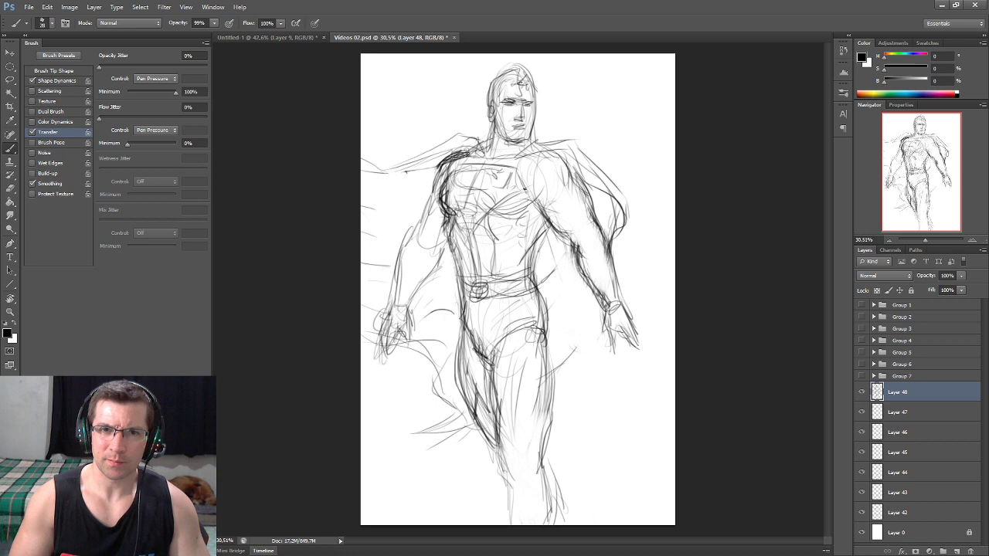
left_click_drag(417, 221, 402, 278)
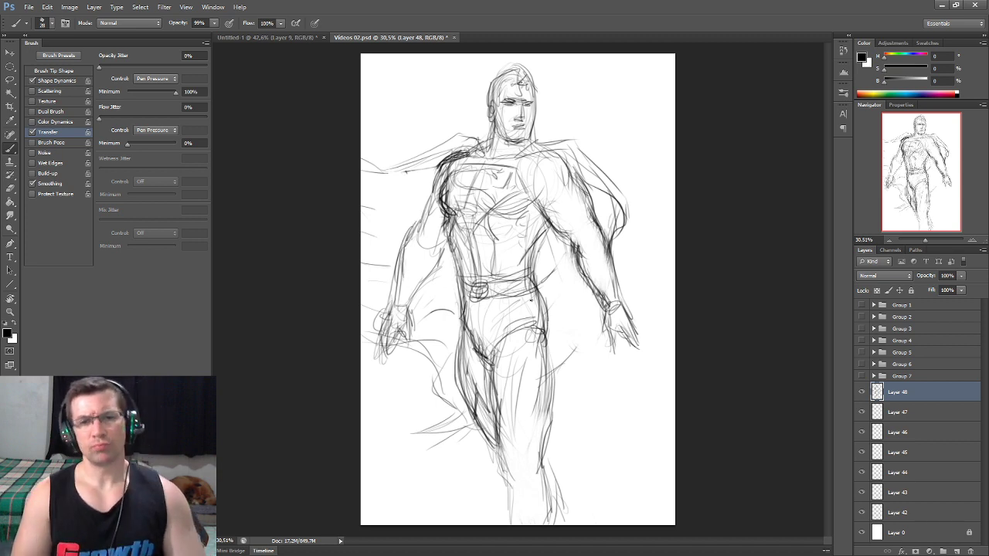
left_click_drag(598, 286, 578, 351)
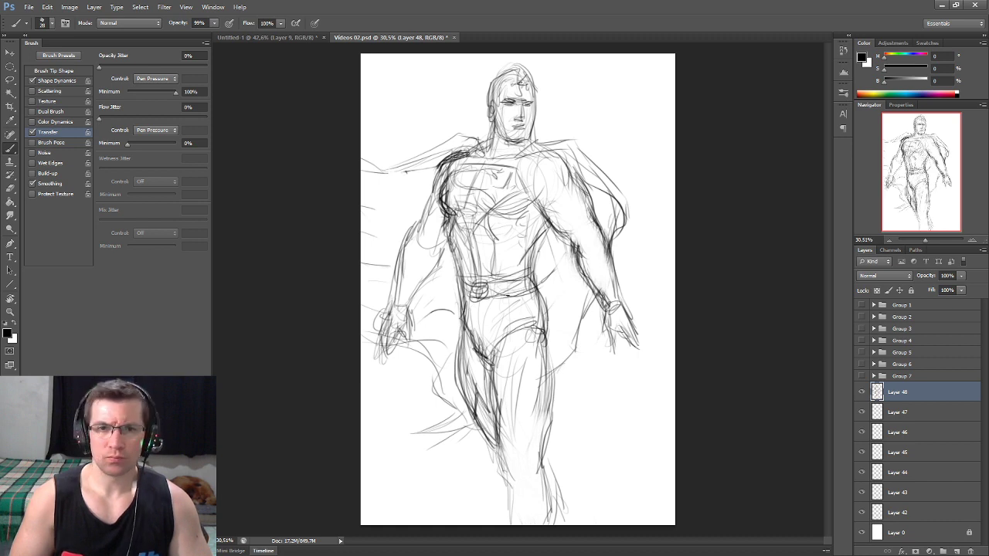
left_click_drag(455, 320, 406, 401)
left_click_drag(425, 349, 396, 438)
left_click_drag(459, 280, 414, 376)
mouse_move(430, 341)
left_mouse_down()
mouse_move(394, 431)
mouse_move(412, 465)
mouse_move(477, 396)
mouse_move(488, 366)
left_mouse_up()
Refine and darken the right leg and lower right leg outlines
left_click_drag(456, 312, 481, 362)
mouse_move(445, 422)
left_mouse_down()
mouse_move(429, 454)
mouse_move(483, 472)
mouse_move(503, 432)
left_mouse_up()
mouse_move(493, 368)
left_mouse_down()
mouse_move(508, 448)
mouse_move(533, 480)
left_mouse_up()
mouse_move(564, 342)
left_mouse_down()
mouse_move(546, 417)
mouse_move(575, 478)
left_mouse_up()
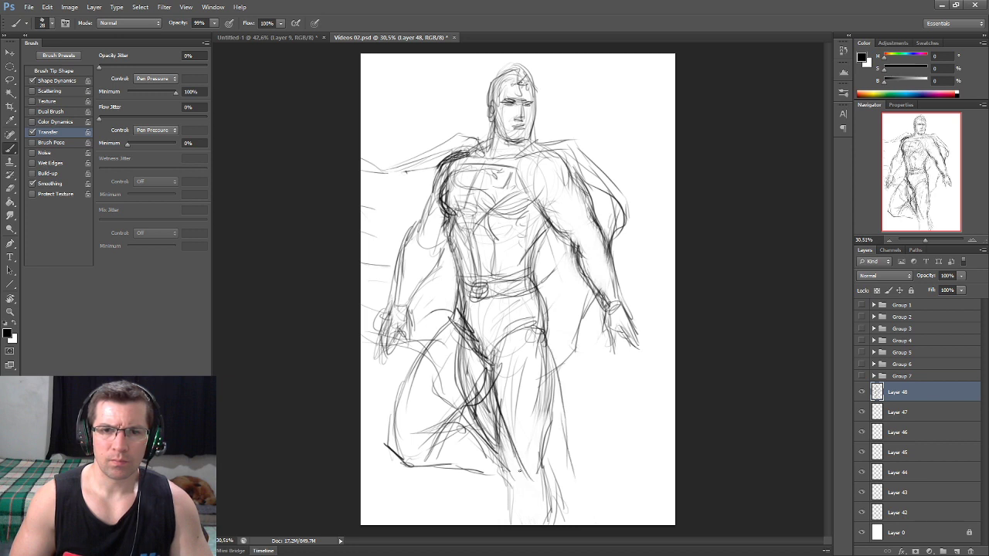
mouse_move(578, 483)
left_mouse_down()
mouse_move(599, 524)
mouse_move(550, 526)
left_mouse_up()
left_click_drag(564, 371, 548, 474)
left_click_drag(569, 348, 541, 460)
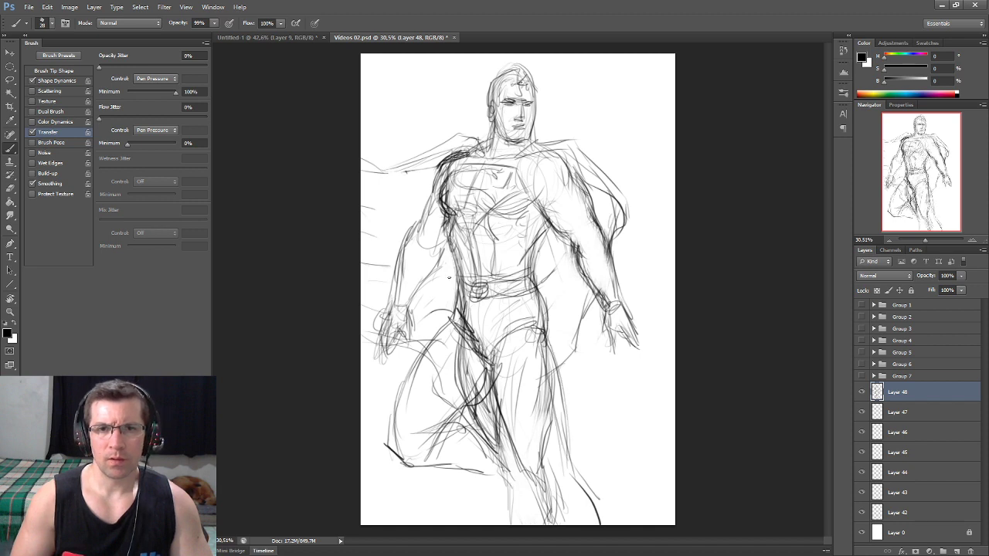
Redraw the left arm and hand and sketch a raised fist near the shoulder
left_click_drag(427, 258, 400, 286)
left_click_drag(377, 323, 407, 292)
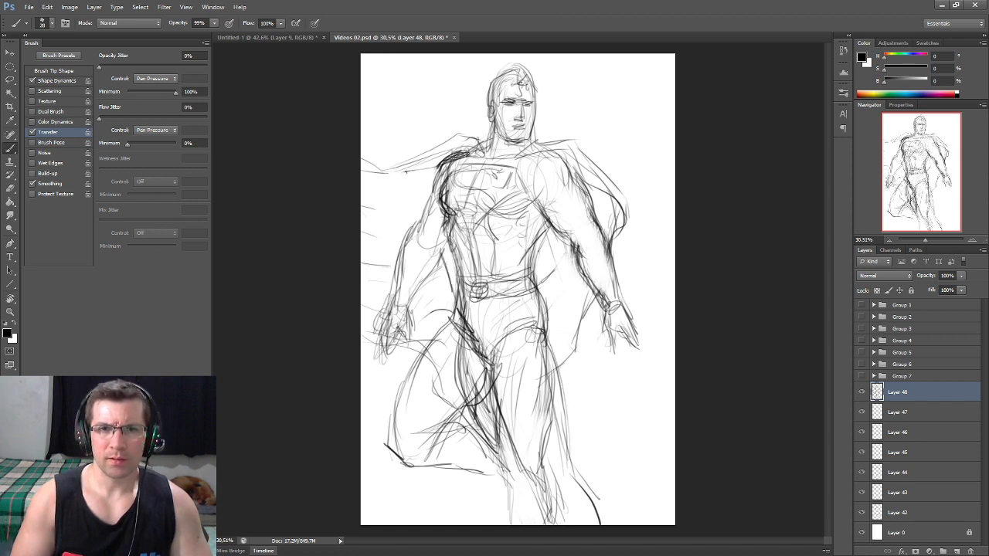
mouse_move(388, 213)
left_mouse_down()
mouse_move(399, 244)
mouse_move(394, 225)
left_mouse_up()
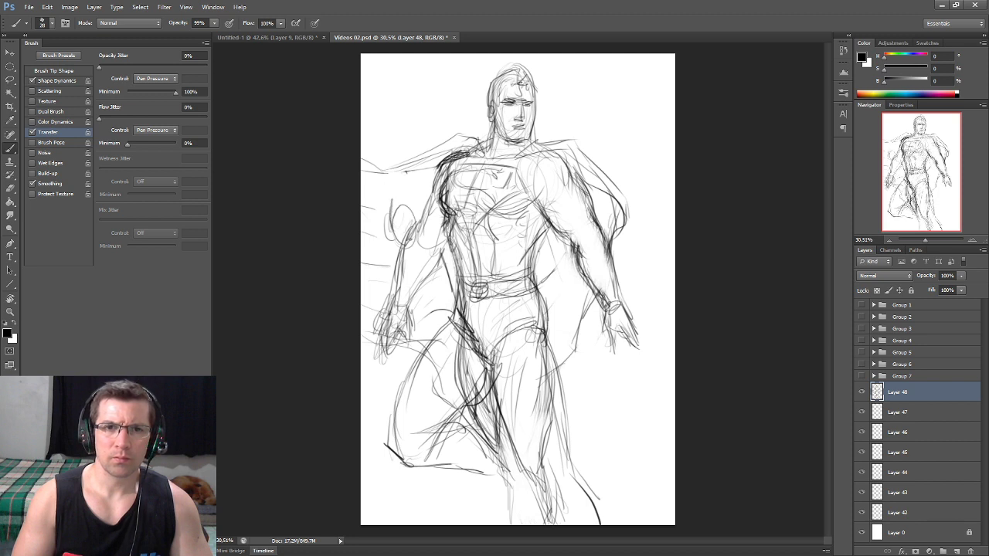
Rough out a new head outline and erase the old face strokes
left_click_drag(471, 82, 474, 122)
left_click_drag(504, 68, 469, 128)
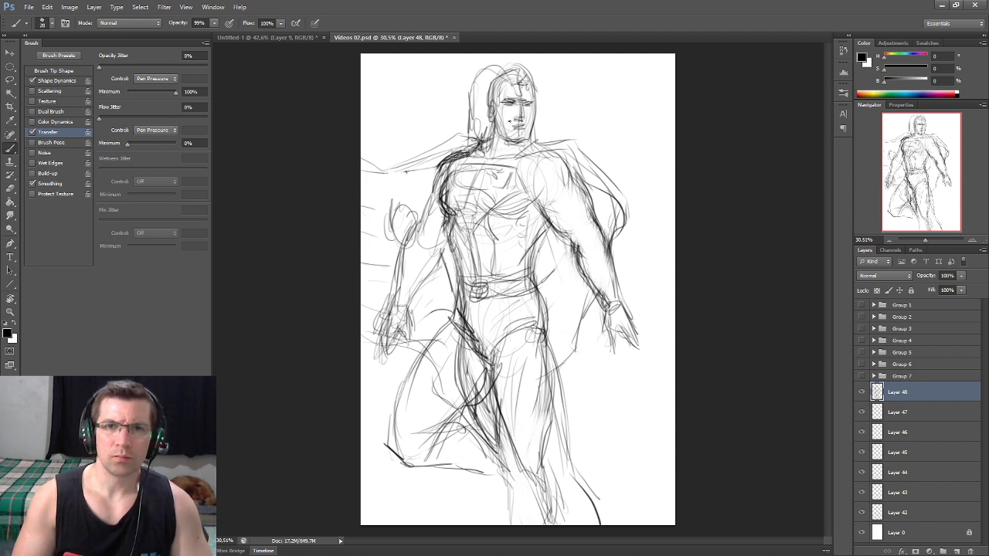
mouse_move(468, 116)
left_mouse_down()
mouse_move(474, 75)
mouse_move(465, 136)
left_mouse_up()
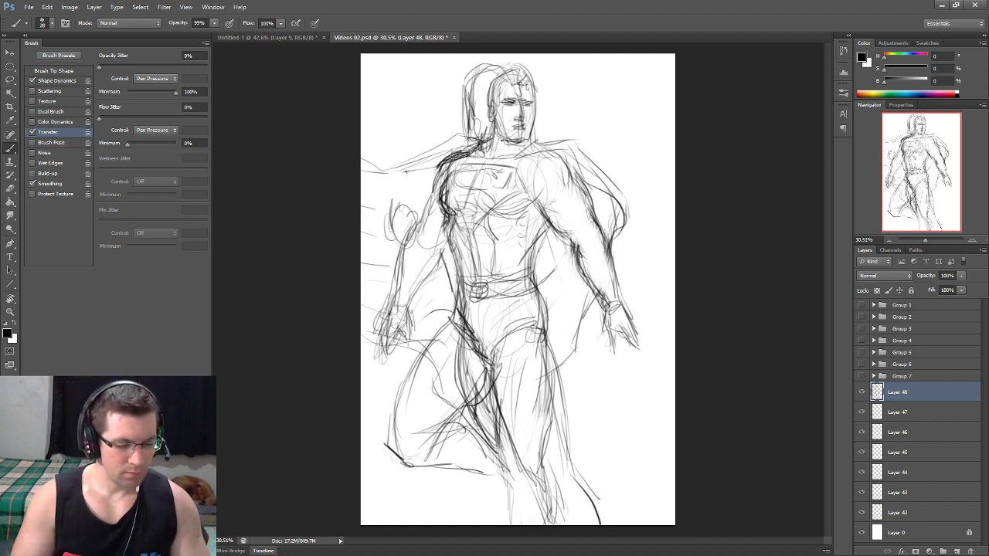
key("e")
mouse_move(514, 116)
left_mouse_down()
mouse_move(518, 93)
mouse_move(536, 91)
left_mouse_up()
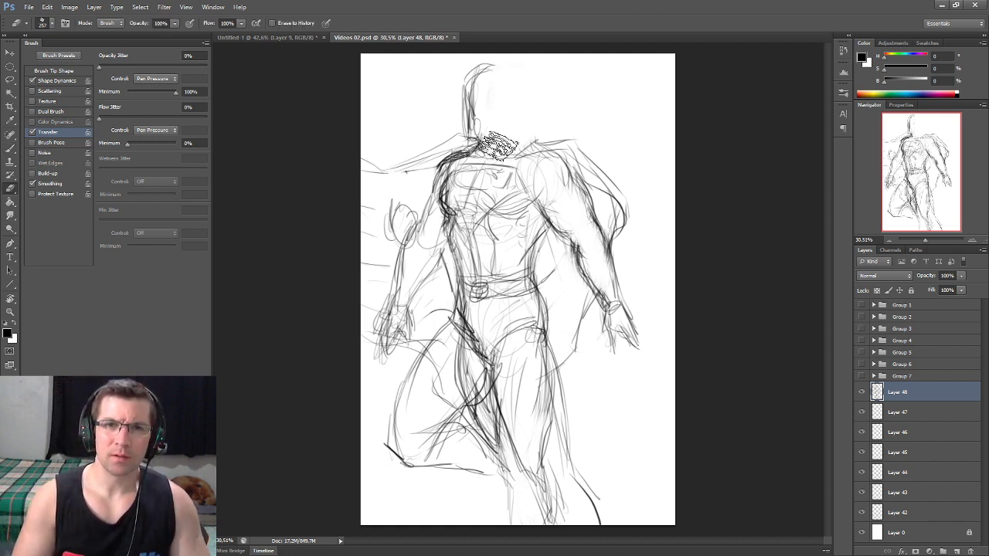
Draw the right and left contours of the new head and the neck lines
key("b")
left_click_drag(470, 131, 497, 138)
left_click_drag(495, 62, 518, 124)
mouse_move(511, 81)
left_mouse_down()
mouse_move(525, 143)
mouse_move(540, 149)
left_mouse_up()
left_click_drag(511, 94, 519, 140)
left_click_drag(461, 108, 463, 142)
left_click_drag(463, 127, 467, 75)
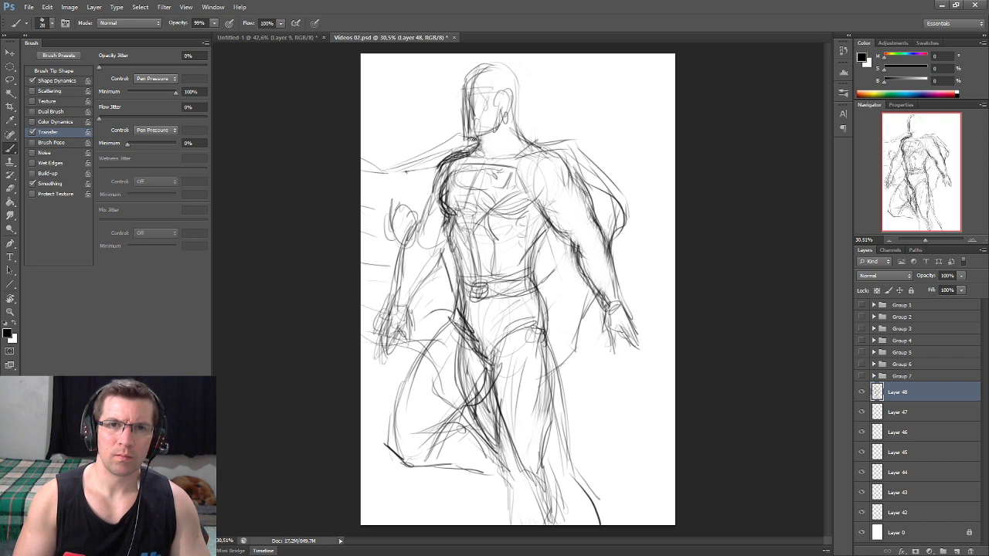
left_click_drag(461, 128, 466, 142)
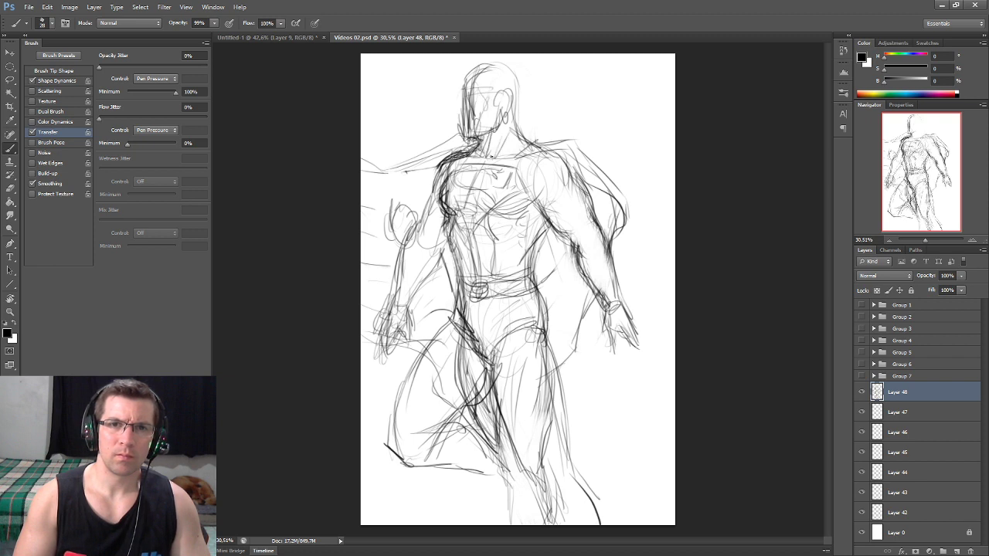
Build up the raised left arm with a rounded fist over the shoulder
left_click_drag(398, 220, 429, 248)
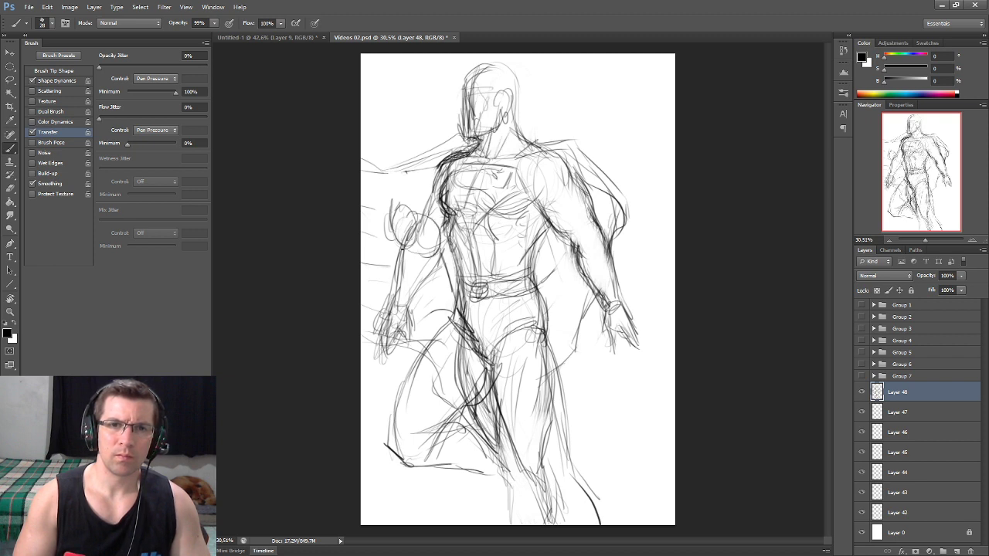
mouse_move(423, 202)
left_mouse_down()
mouse_move(440, 232)
mouse_move(429, 252)
left_mouse_up()
left_click_drag(385, 192, 401, 233)
mouse_move(383, 171)
left_mouse_down()
mouse_move(377, 220)
mouse_move(392, 184)
left_mouse_up()
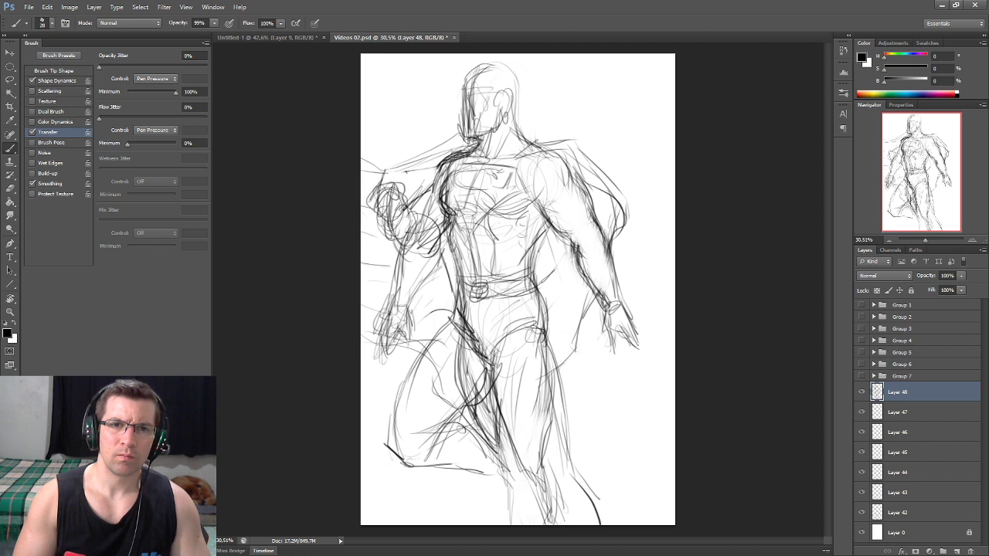
mouse_move(417, 219)
left_mouse_down()
mouse_move(390, 247)
mouse_move(417, 251)
mouse_move(395, 331)
mouse_move(397, 276)
mouse_move(440, 241)
mouse_move(413, 251)
mouse_move(385, 238)
mouse_move(434, 222)
left_mouse_up()
key("e")
key("b")
key("b")
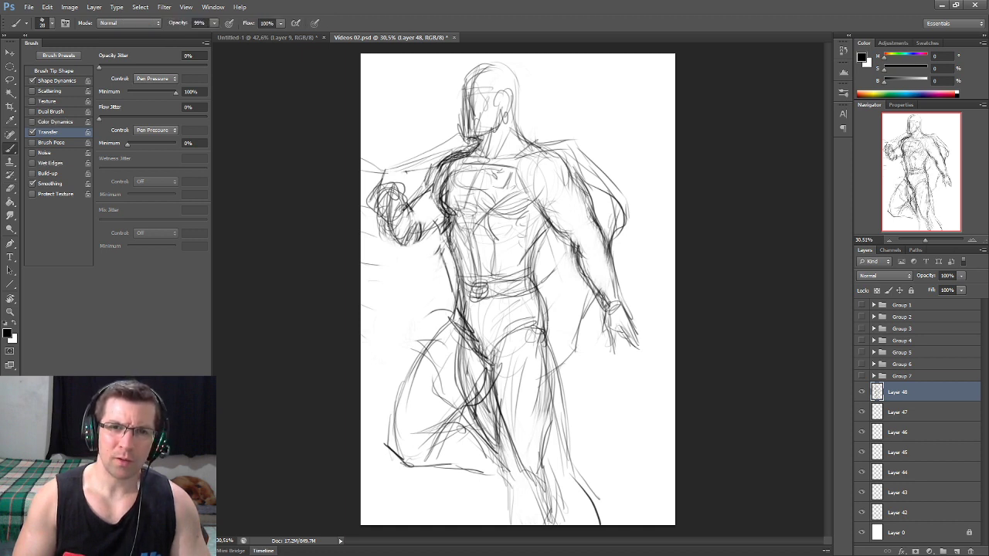
key("e")
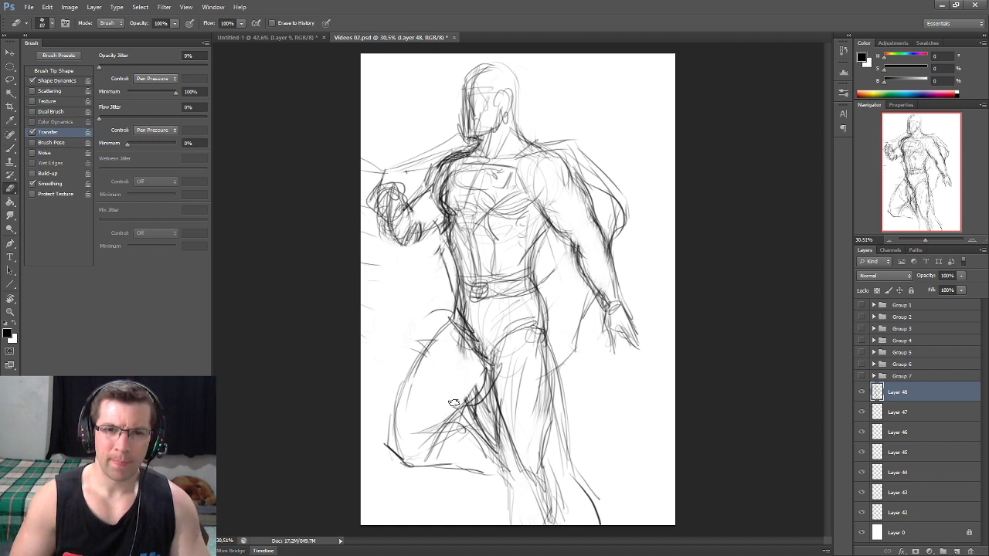
Rework the knee and foot strokes, undoing stray lines beside the arm and head
left_click_drag(467, 390, 507, 458)
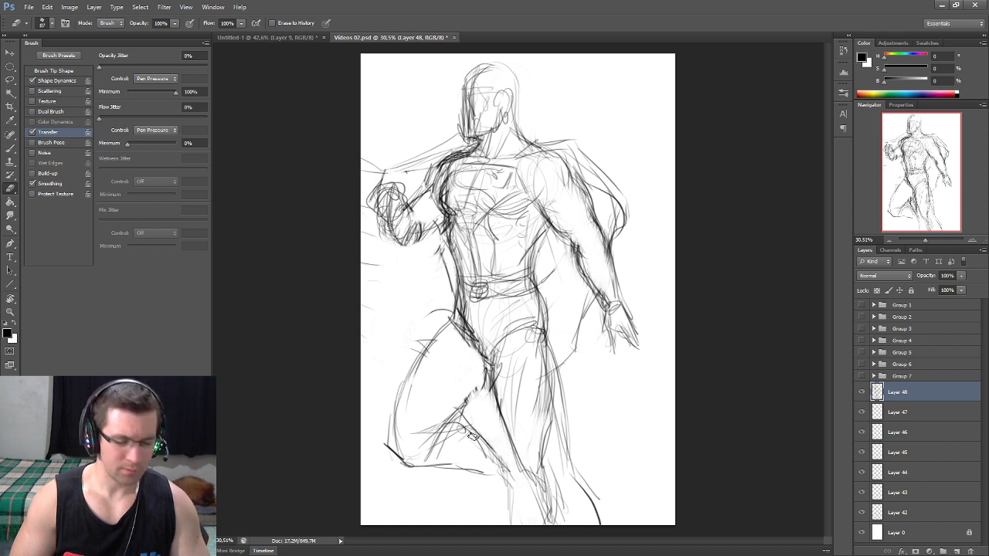
key("b")
mouse_move(487, 474)
left_mouse_down()
mouse_move(508, 482)
mouse_move(427, 461)
mouse_move(437, 458)
left_mouse_up()
left_click_drag(653, 240, 614, 262)
key("ctrl+z")
left_click_drag(398, 112, 400, 162)
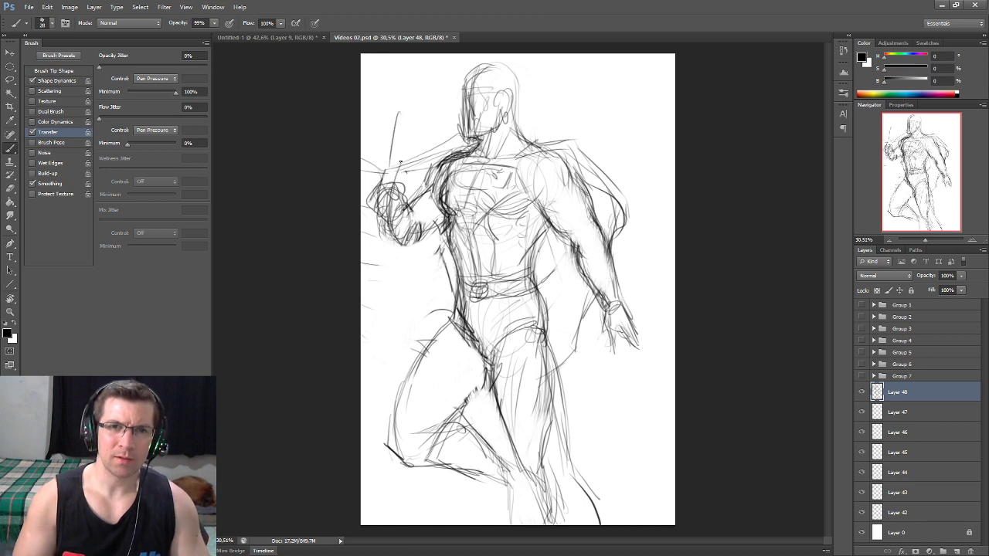
key("ctrl+z")
Darken the thigh, knee and right leg lines
left_click_drag(489, 384, 462, 407)
left_click_drag(456, 315, 426, 346)
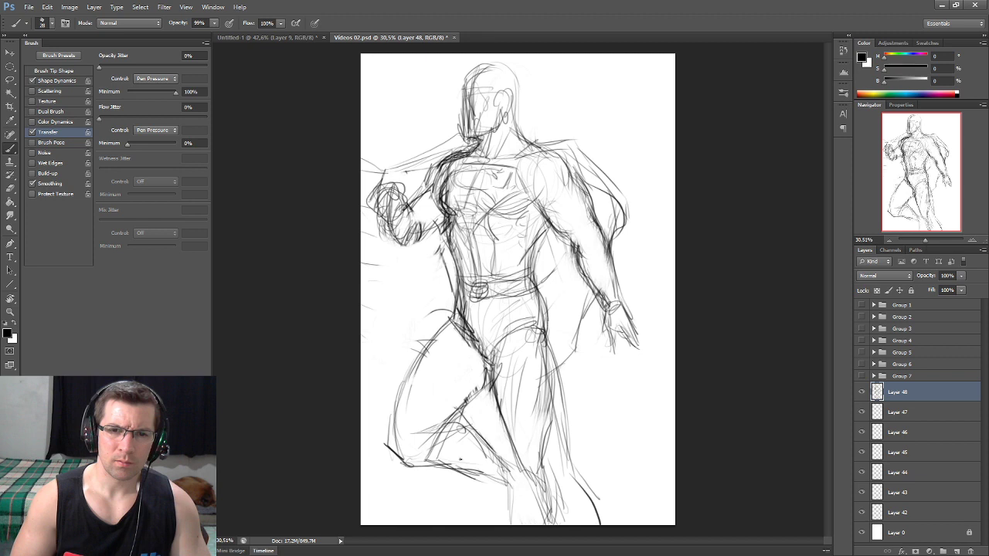
left_click_drag(479, 431, 516, 443)
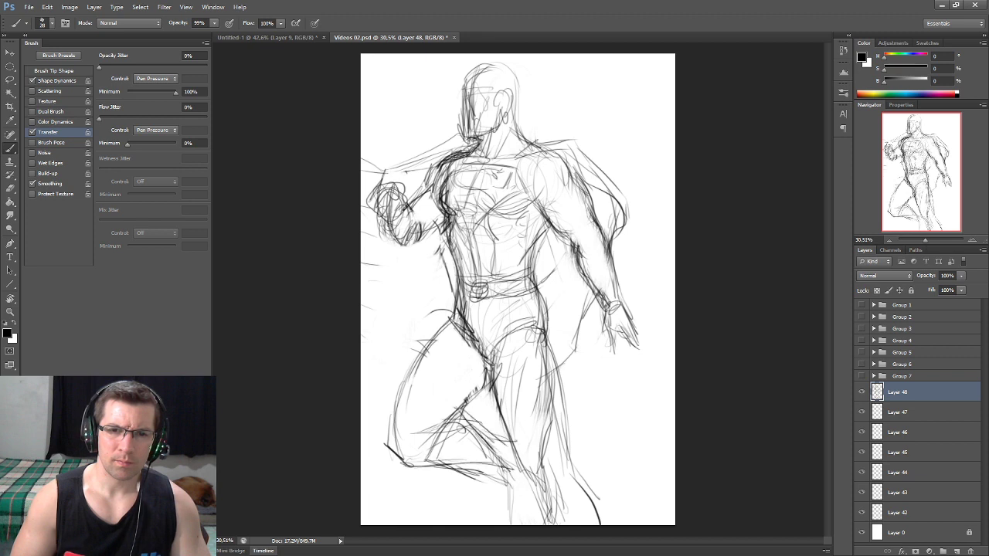
mouse_move(523, 485)
left_mouse_down()
mouse_move(539, 468)
mouse_move(562, 389)
mouse_move(539, 295)
left_mouse_up()
left_click_drag(555, 421, 553, 373)
mouse_move(515, 441)
left_mouse_down()
mouse_move(534, 483)
mouse_move(556, 418)
left_mouse_up()
Strengthen the right leg outline, inner thigh and left torso edge, then sample a canvas colour
mouse_move(556, 453)
left_mouse_down()
mouse_move(545, 354)
mouse_move(562, 424)
left_mouse_up()
left_click_drag(576, 465, 549, 332)
mouse_move(485, 356)
left_mouse_down()
mouse_move(471, 329)
mouse_move(478, 347)
mouse_move(542, 323)
mouse_move(512, 345)
left_mouse_up()
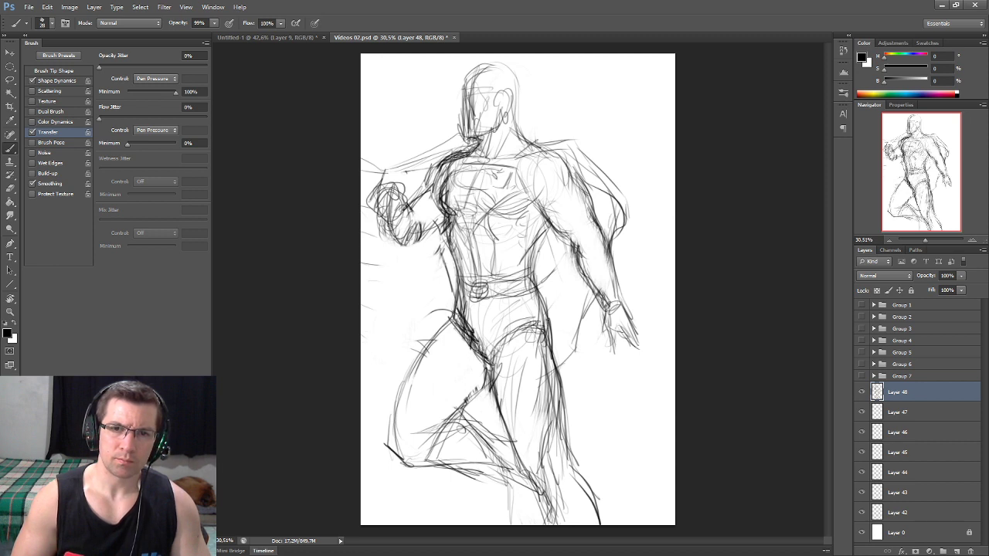
left_click_drag(546, 302, 539, 343)
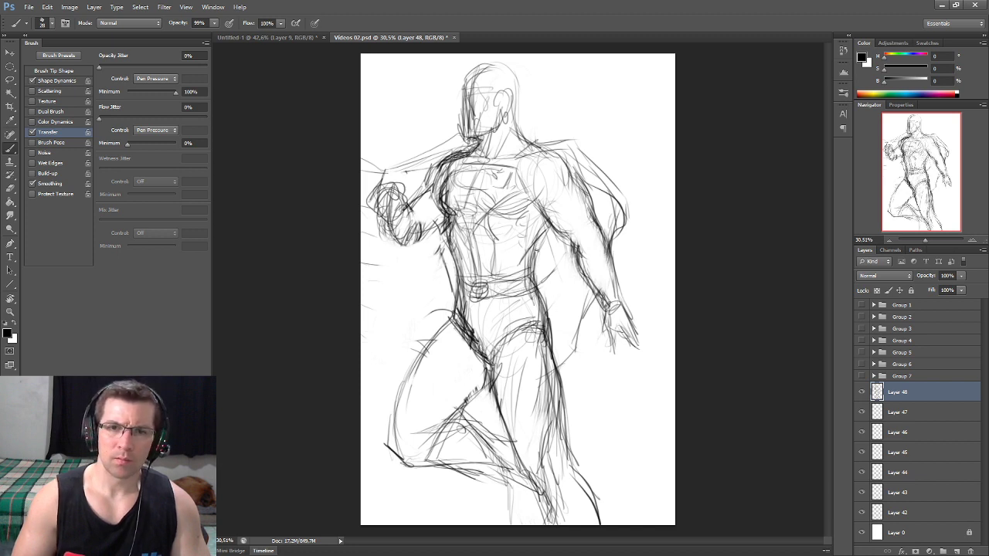
left_click_drag(456, 284, 452, 254)
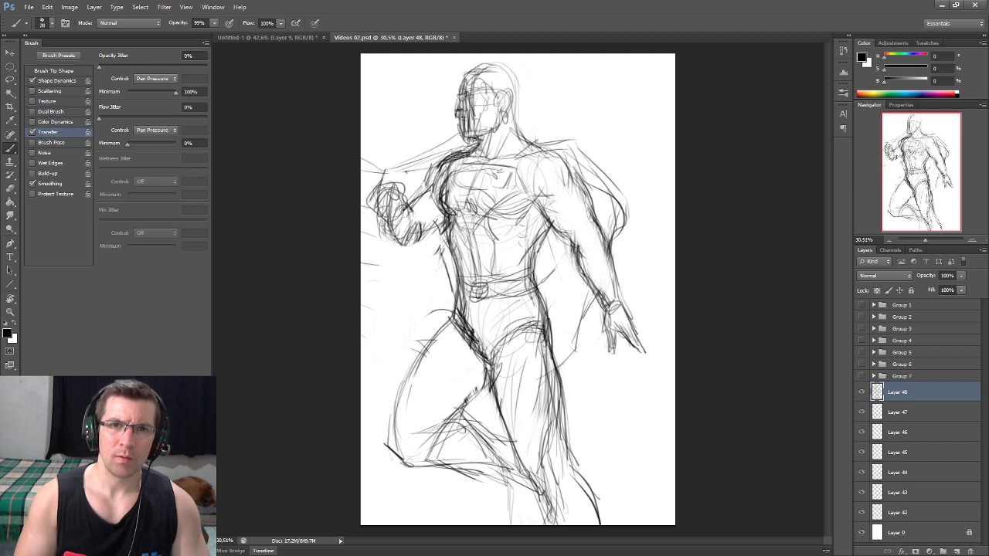
mouse_move(386, 98)
left_mouse_down()
mouse_move(445, 99)
mouse_move(400, 99)
left_mouse_up()
Restore black as the brush colour and sketch the flowing cape line and folds
left_click(562, 199, "alt")
key("ctrl+z")
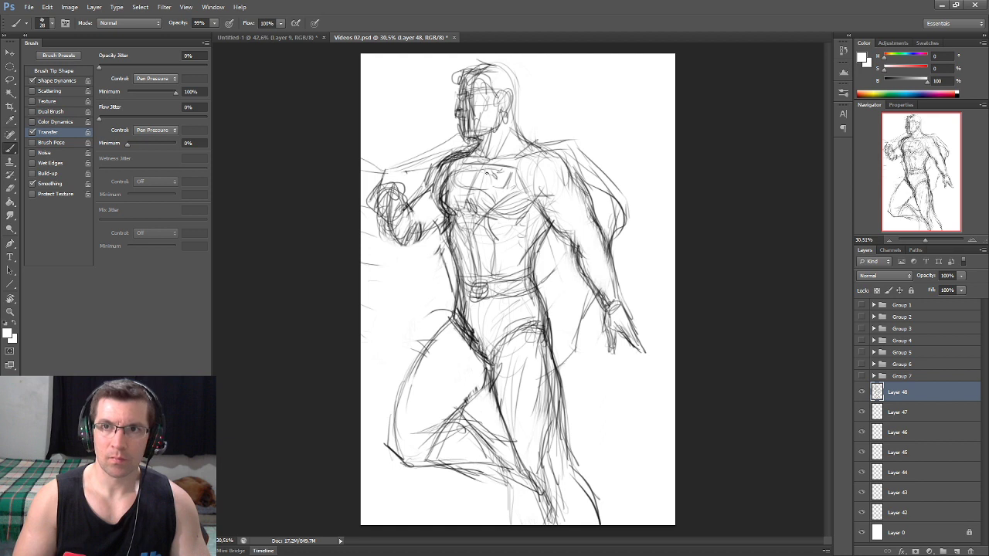
key("x")
left_click_drag(363, 143, 444, 158)
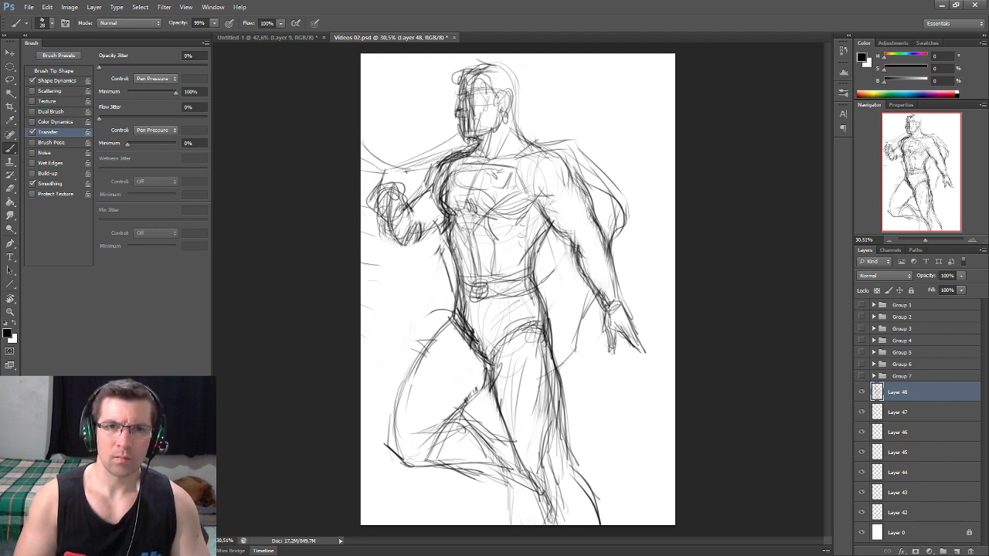
left_click_drag(380, 263, 452, 255)
left_click_drag(416, 320, 363, 329)
left_click_drag(422, 361, 363, 386)
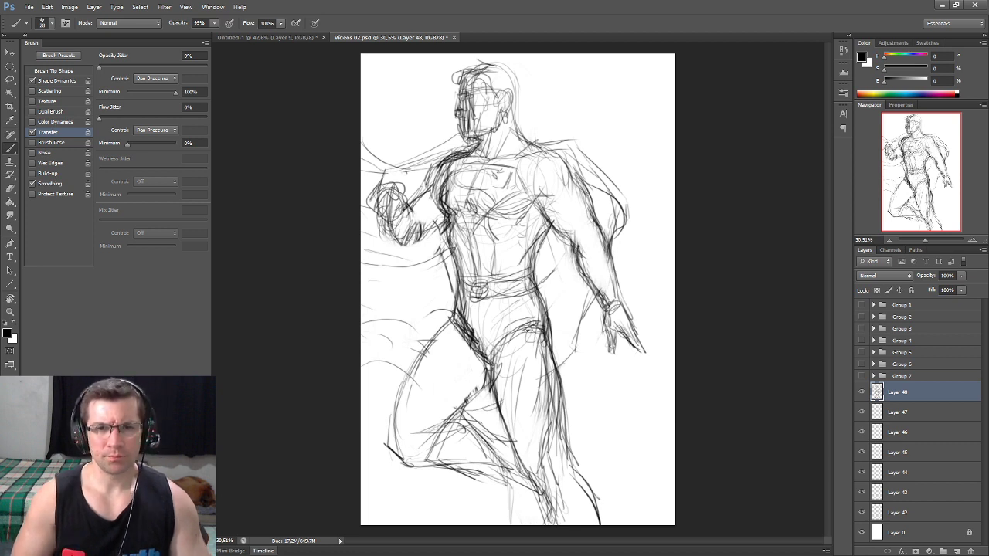
Darken the left leg outline and thigh lines
mouse_move(455, 341)
left_mouse_down()
mouse_move(452, 367)
mouse_move(400, 446)
left_mouse_up()
mouse_move(430, 358)
left_mouse_down()
mouse_move(422, 427)
mouse_move(397, 409)
left_mouse_up()
left_click_drag(451, 320, 404, 405)
left_click_drag(480, 379, 395, 467)
left_click_drag(418, 362, 392, 403)
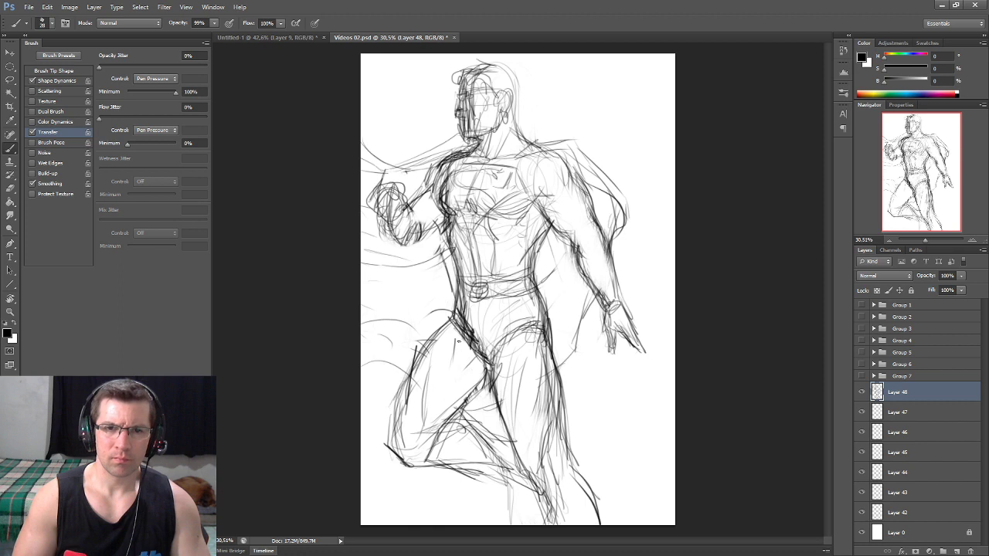
Darken and refine the right thigh, lower right leg and knee
mouse_move(573, 476)
left_mouse_down()
mouse_move(546, 358)
mouse_move(542, 438)
left_mouse_up()
left_click_drag(543, 338, 539, 424)
left_click_drag(513, 374, 526, 478)
left_click_drag(503, 357, 491, 434)
left_click_drag(522, 462, 553, 514)
left_click_drag(573, 481, 596, 523)
mouse_move(438, 448)
left_mouse_down()
mouse_move(458, 470)
mouse_move(514, 423)
mouse_move(498, 467)
left_mouse_up()
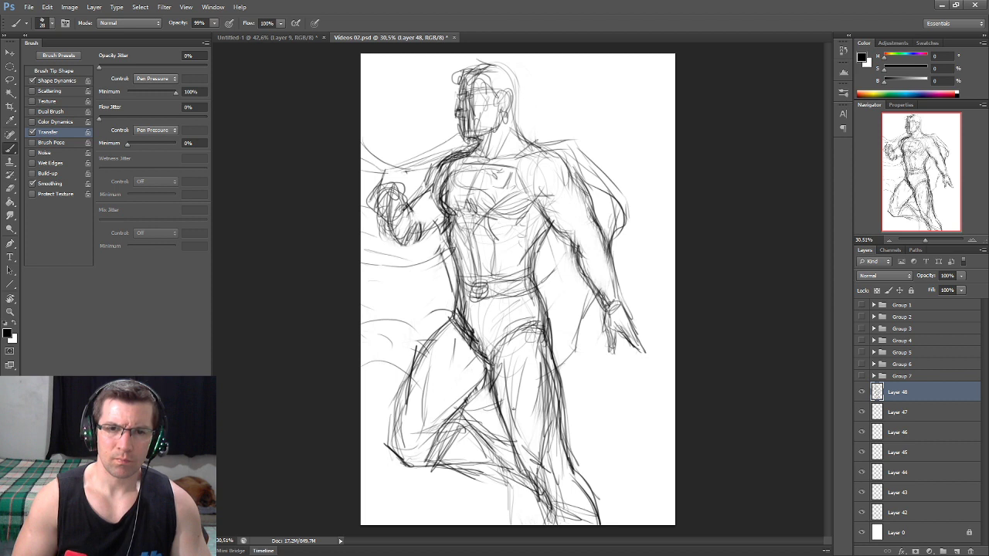
Add hip lines and draw the belt with its buckle
left_click_drag(485, 316, 462, 366)
left_click_drag(504, 299, 502, 343)
left_click_drag(468, 260, 475, 331)
mouse_move(464, 287)
left_mouse_down()
mouse_move(475, 306)
mouse_move(519, 282)
left_mouse_up()
mouse_move(495, 280)
left_mouse_down()
mouse_move(528, 284)
mouse_move(530, 295)
left_mouse_up()
mouse_move(479, 295)
left_mouse_down()
mouse_move(528, 289)
mouse_move(488, 358)
left_mouse_up()
Darken the lower torso and crotch and draw the torso centre line
left_click_drag(480, 312, 457, 360)
left_click_drag(496, 324, 493, 342)
left_click_drag(497, 301, 489, 347)
mouse_move(480, 309)
left_mouse_down()
mouse_move(479, 352)
mouse_move(462, 340)
left_mouse_up()
mouse_move(462, 227)
left_mouse_down()
mouse_move(466, 280)
mouse_move(466, 266)
left_mouse_up()
left_click_drag(470, 218, 468, 270)
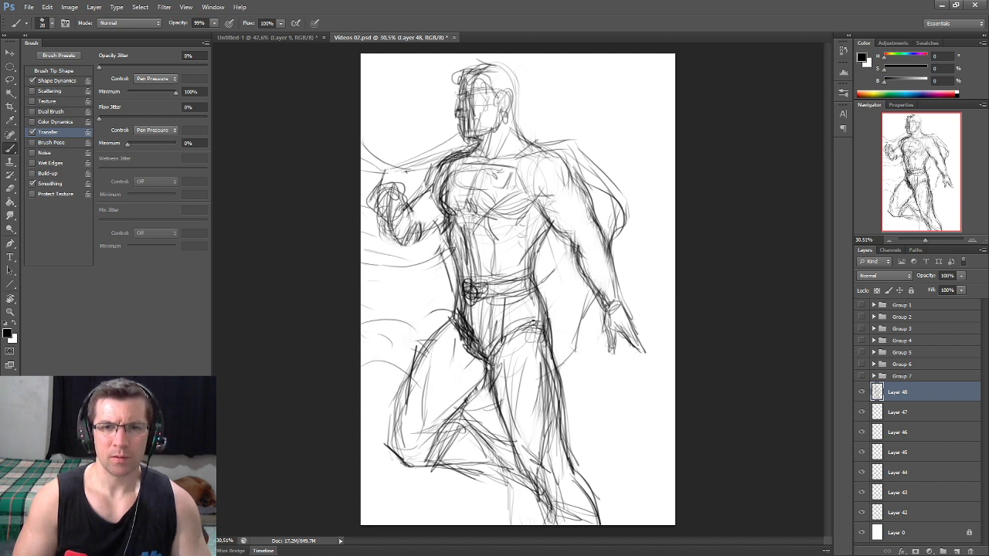
Darken the left leg's outer contour and the right leg outline
left_click_drag(448, 327, 406, 407)
left_click_drag(425, 356, 397, 441)
left_click_drag(406, 381, 397, 457)
left_click_drag(423, 437, 389, 467)
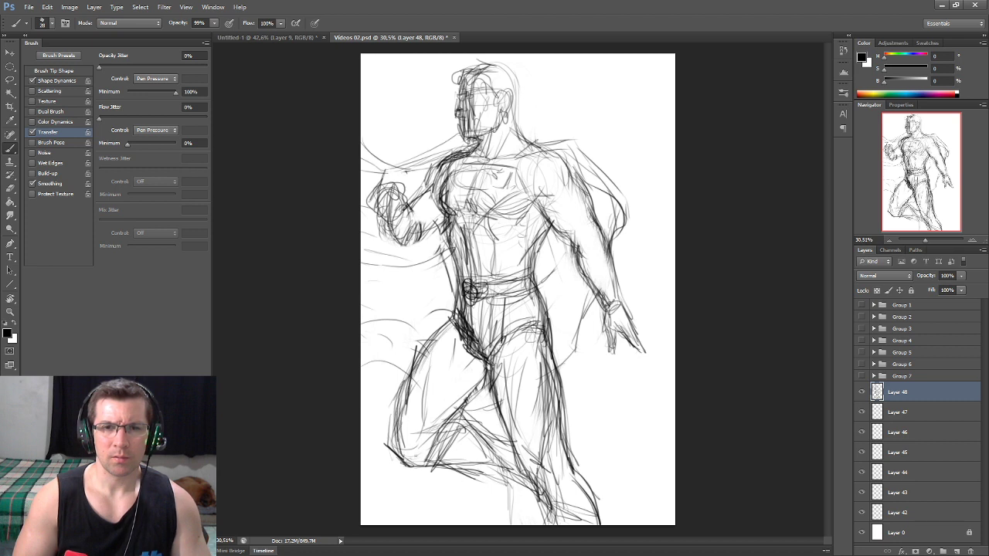
left_click_drag(486, 367, 561, 522)
left_click_drag(487, 476, 523, 474)
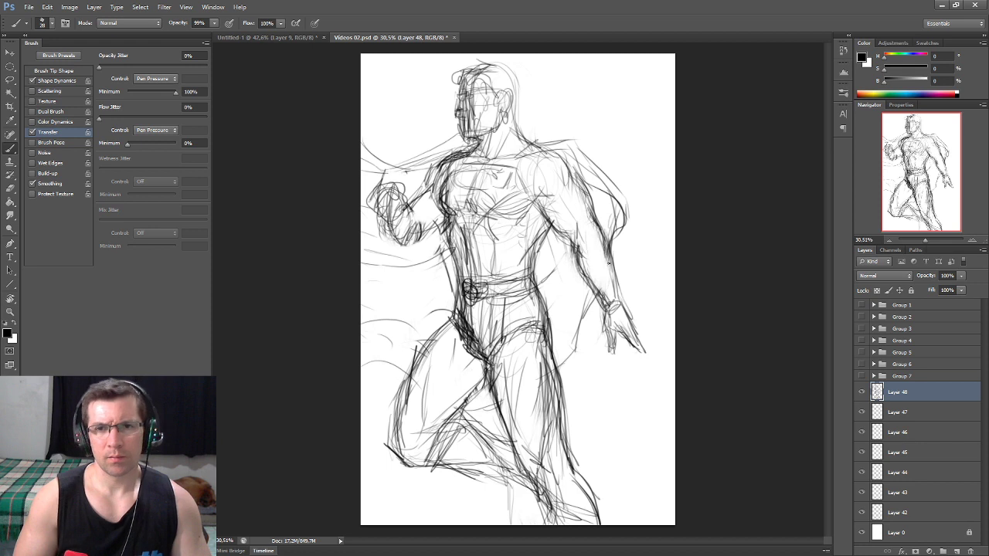
Sketch marks around the face, neck, collar, shoulders and right torso
left_click_drag(471, 125, 498, 137)
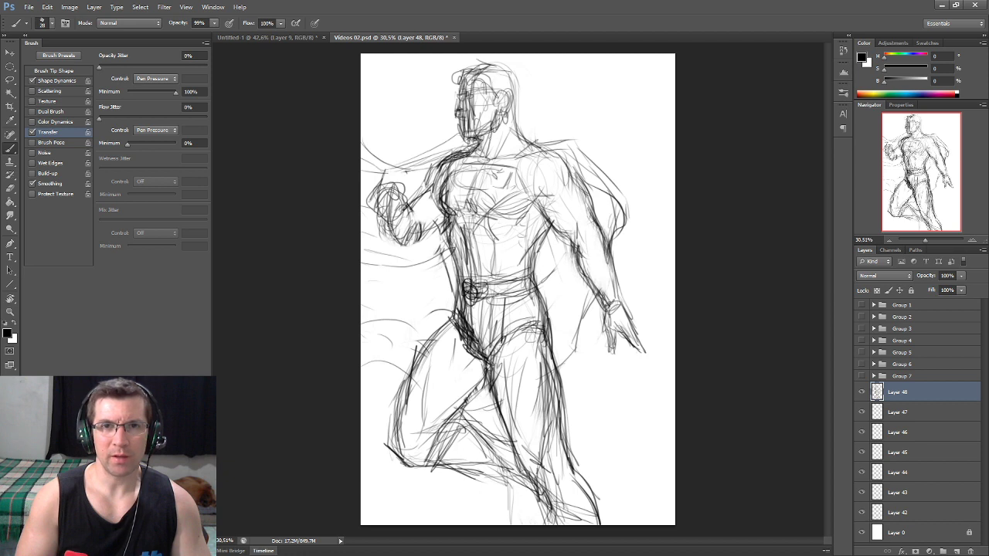
left_click_drag(462, 161, 507, 156)
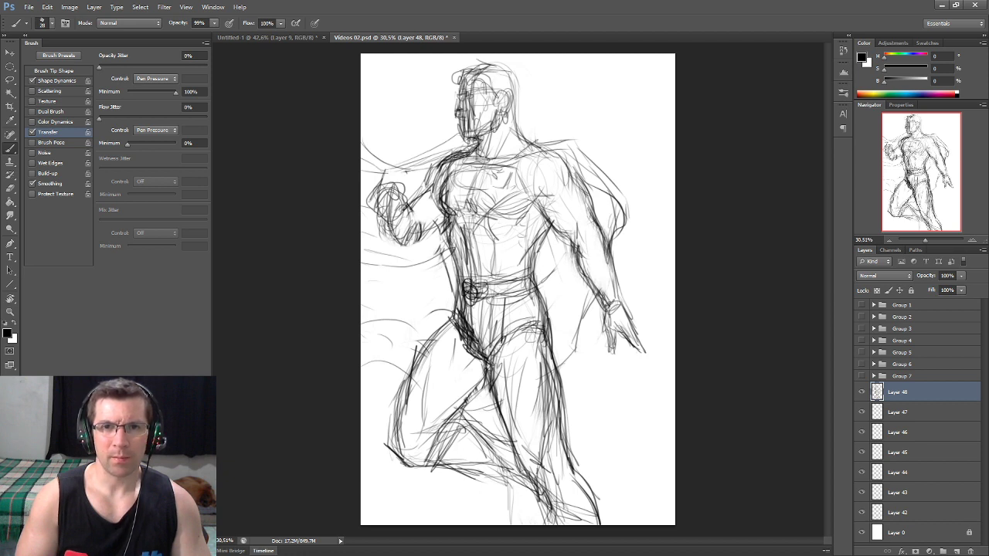
mouse_move(387, 168)
left_mouse_down()
mouse_move(455, 139)
mouse_move(476, 145)
mouse_move(415, 159)
left_mouse_up()
mouse_move(550, 138)
left_mouse_down()
mouse_move(514, 147)
mouse_move(558, 134)
mouse_move(585, 162)
left_mouse_up()
left_click_drag(575, 269, 555, 357)
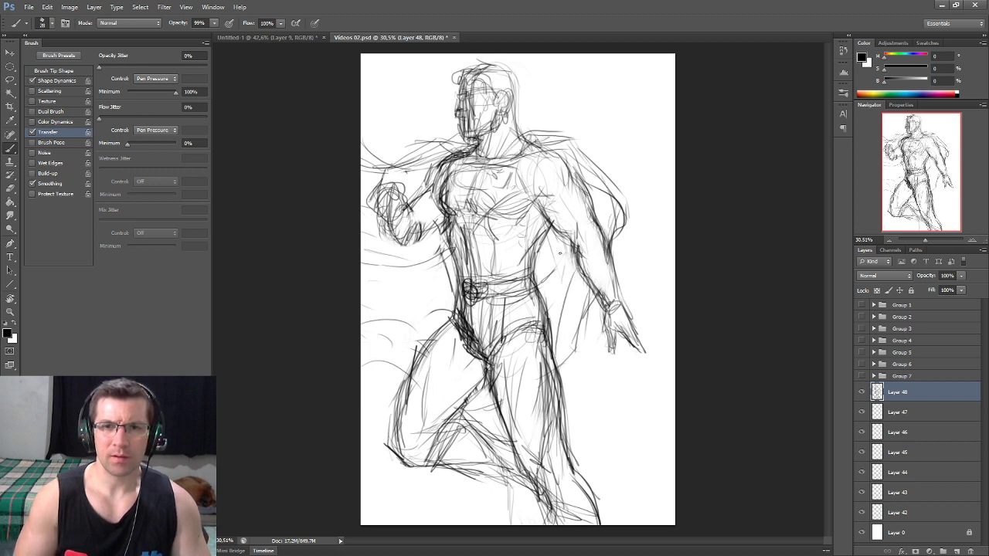
Add rough strokes along the left and lower legs, then lower Layer 48's fill to 19%
left_click_drag(428, 312, 362, 323)
mouse_move(417, 354)
left_mouse_down()
mouse_move(358, 386)
mouse_move(409, 441)
left_mouse_up()
left_click_drag(408, 368, 402, 391)
left_click_drag(422, 342, 400, 411)
mouse_move(446, 433)
left_mouse_down()
mouse_move(393, 467)
mouse_move(406, 462)
left_mouse_up()
left_click_drag(515, 456, 445, 466)
left_click_drag(500, 421, 467, 441)
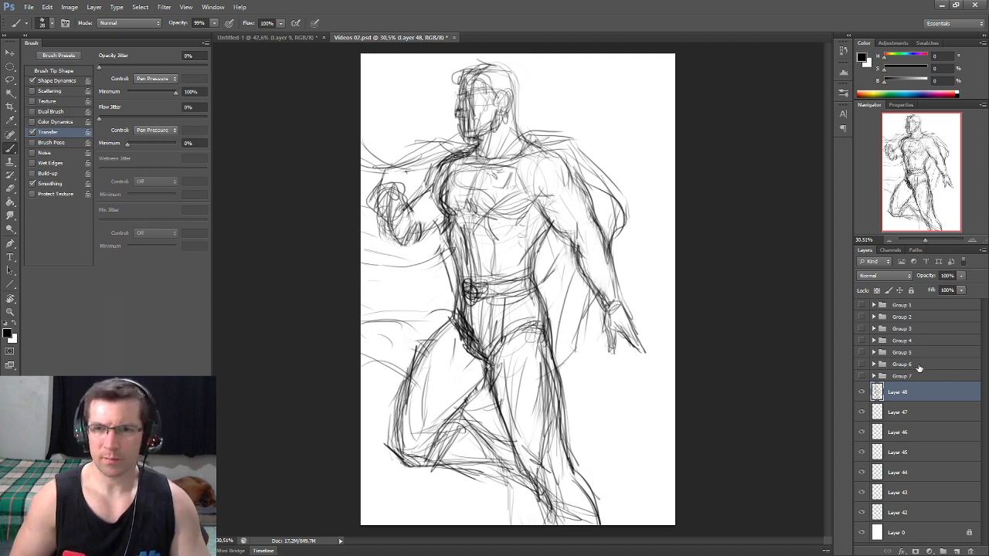
left_click_drag(929, 290, 890, 291)
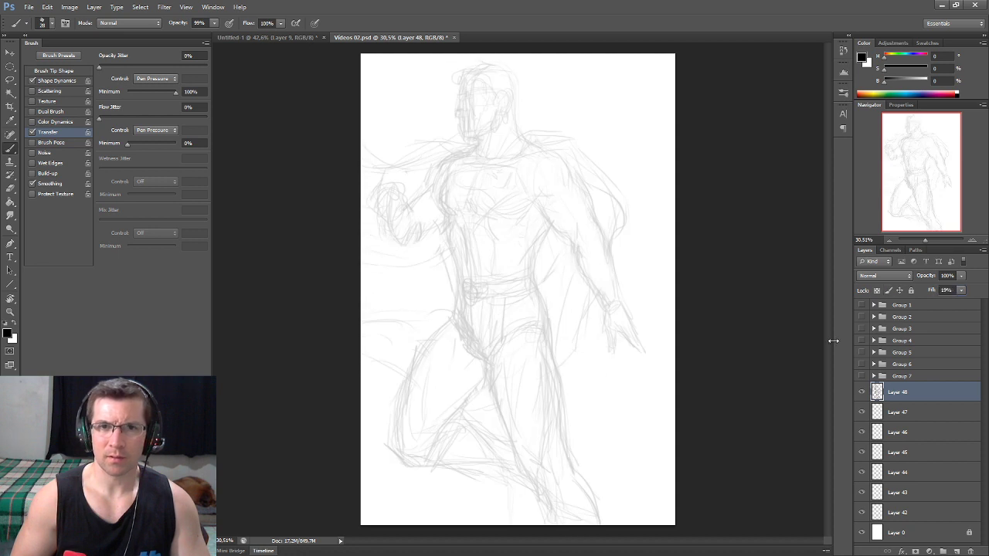
Drop Layer 48's fill to about 13%, select Layer 47 with Transfer Minimum 100%, and zoom onto the head
left_click_drag(931, 290, 923, 291)
left_click(923, 416)
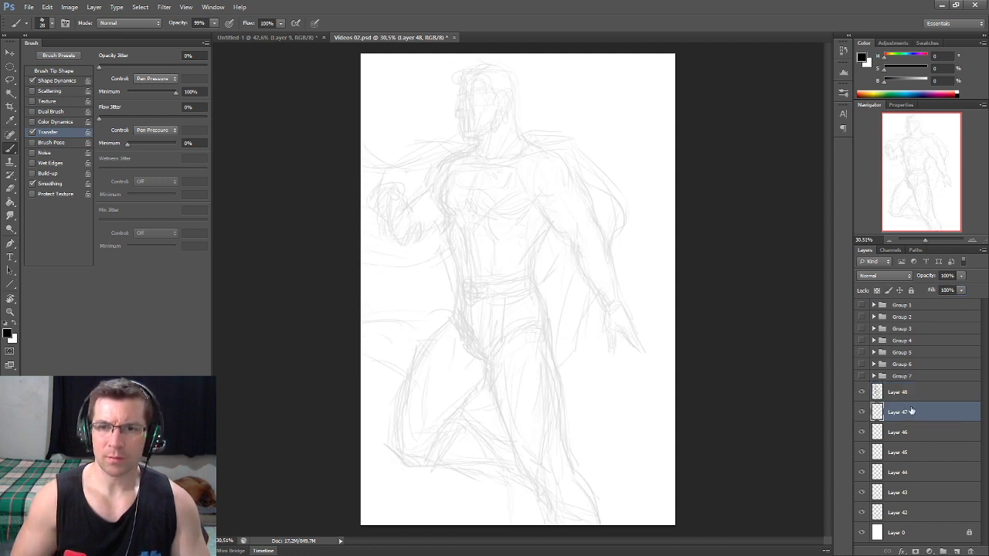
left_click_drag(127, 145, 176, 144)
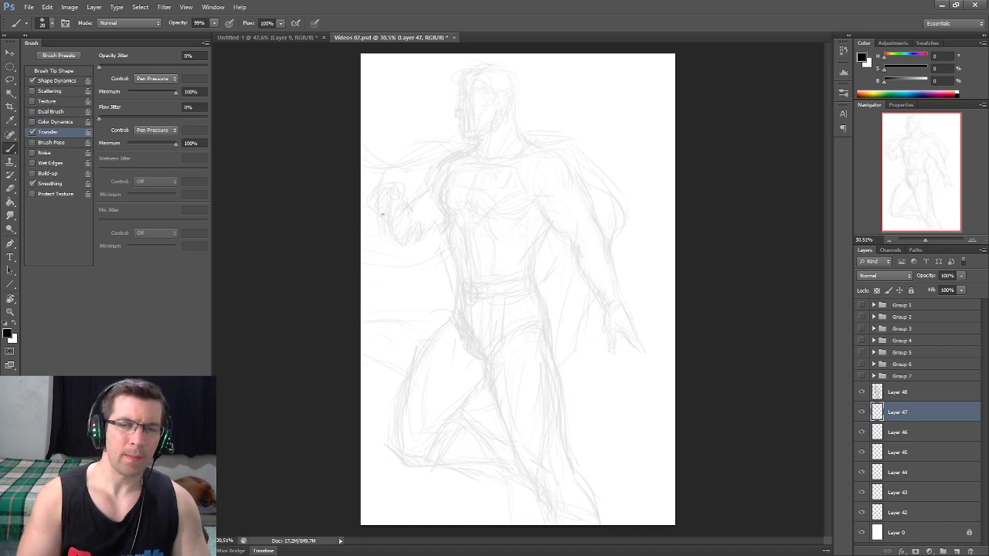
scroll(533, 214, "up", 2)
scroll(509, 232, "up", 3)
scroll(481, 192, "up", 2)
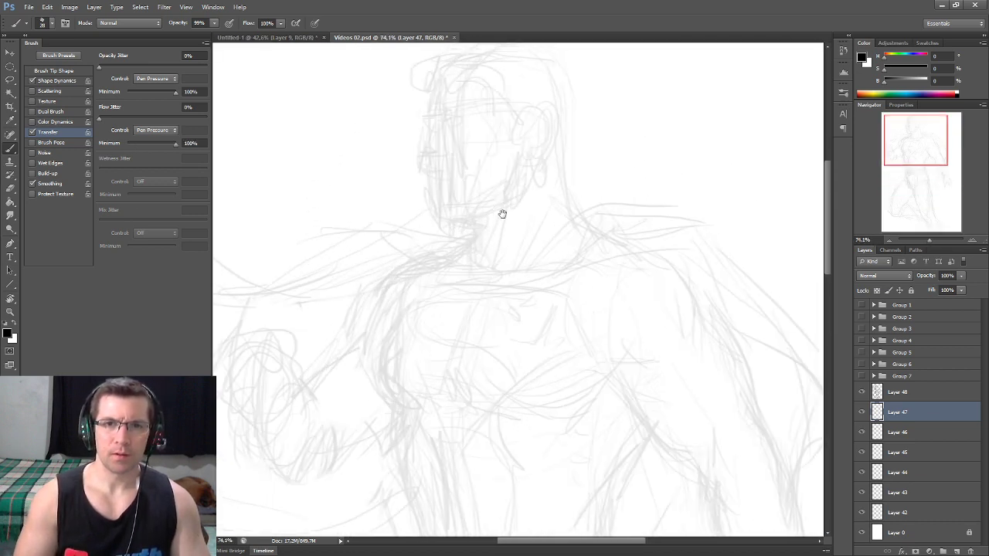
scroll(503, 214, "up", 2)
scroll(490, 236, "up", 1)
mouse_move(442, 224)
left_mouse_down()
mouse_move(459, 221)
mouse_move(452, 212)
left_mouse_up()
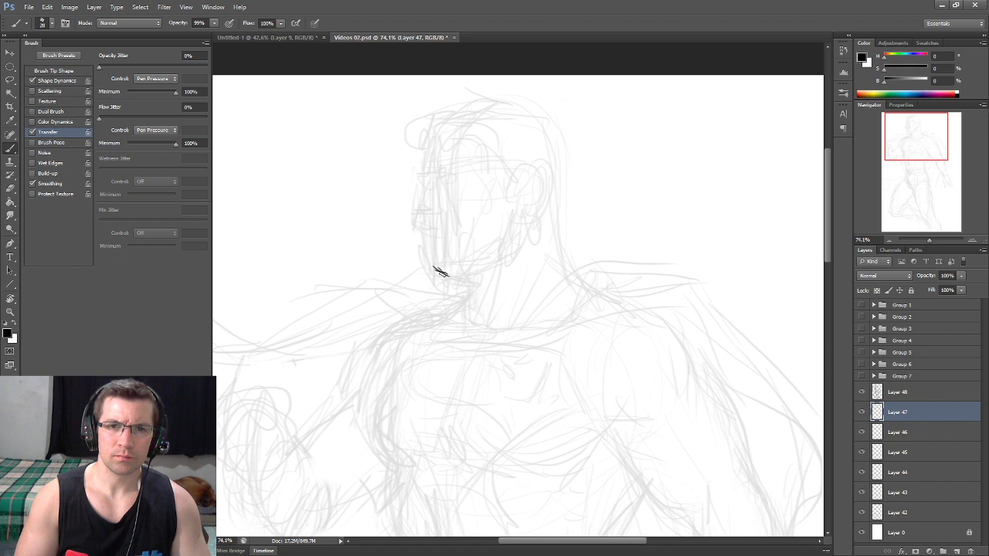
Ink the chin, under-chin and neck lines, then the face profile down to the mouth
mouse_move(454, 272)
left_mouse_down()
mouse_move(467, 280)
mouse_move(463, 318)
mouse_move(466, 305)
left_mouse_up()
mouse_move(545, 211)
left_mouse_down()
mouse_move(570, 280)
mouse_move(563, 259)
left_mouse_up()
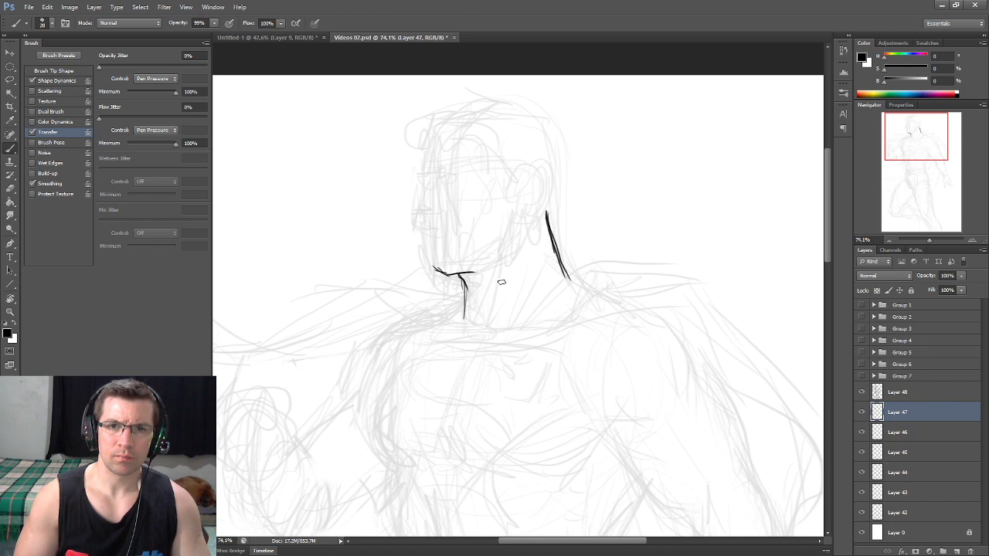
left_click_drag(499, 269, 495, 299)
left_click_drag(462, 280, 479, 325)
scroll(445, 228, "up", 1)
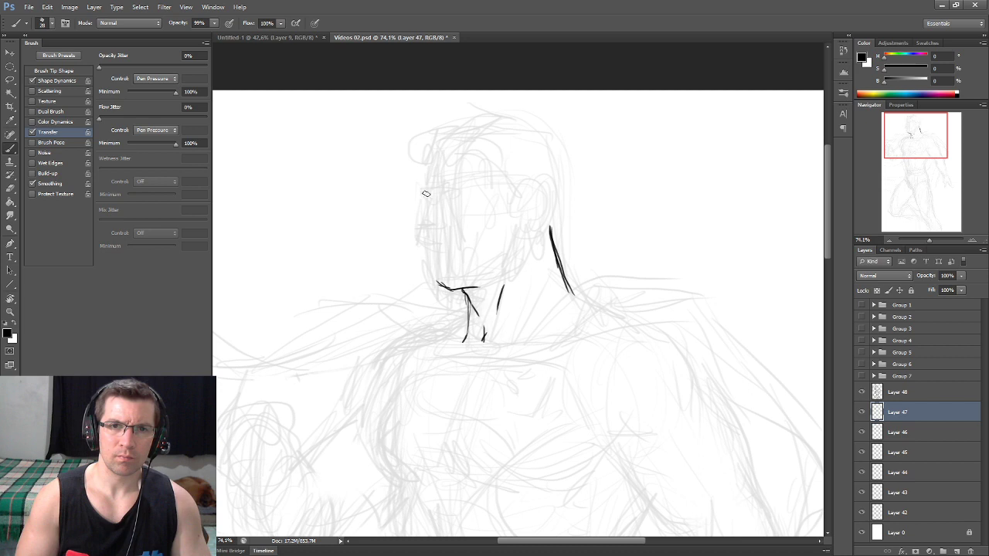
left_click_drag(435, 154, 427, 195)
mouse_move(428, 198)
left_mouse_down()
mouse_move(423, 228)
mouse_move(442, 233)
left_mouse_up()
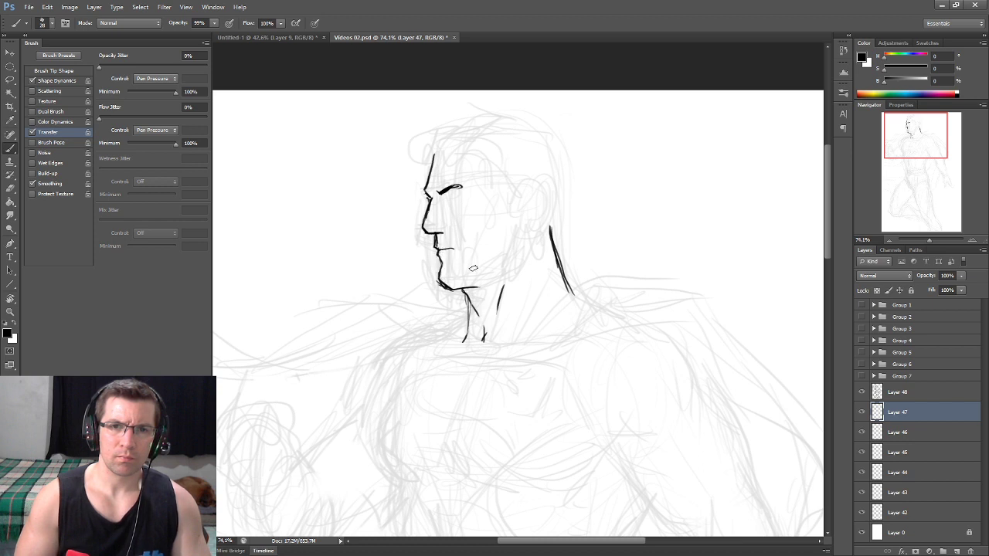
Ink the cheek line, the eye under the brow, and a short cheek mark
left_click_drag(517, 233, 503, 264)
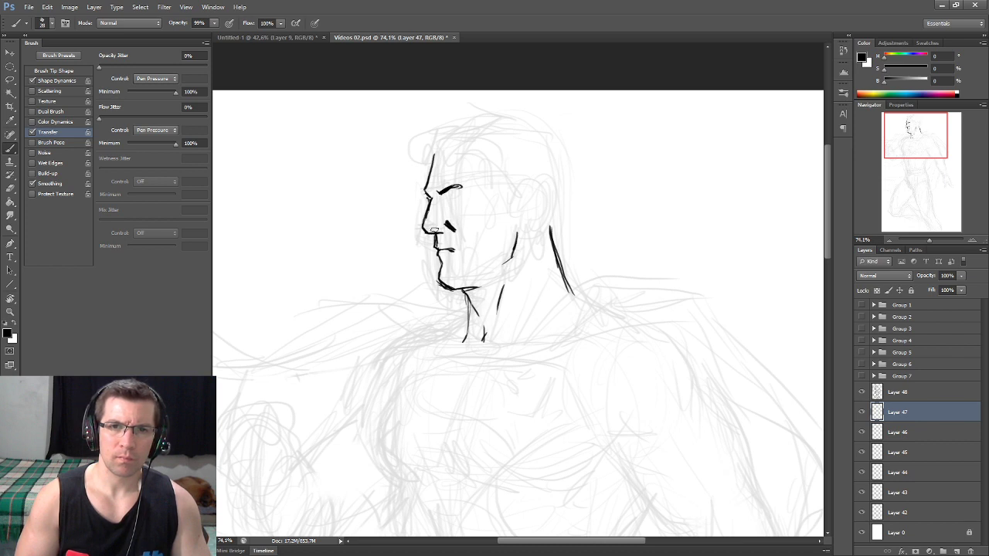
left_click_drag(434, 197, 447, 202)
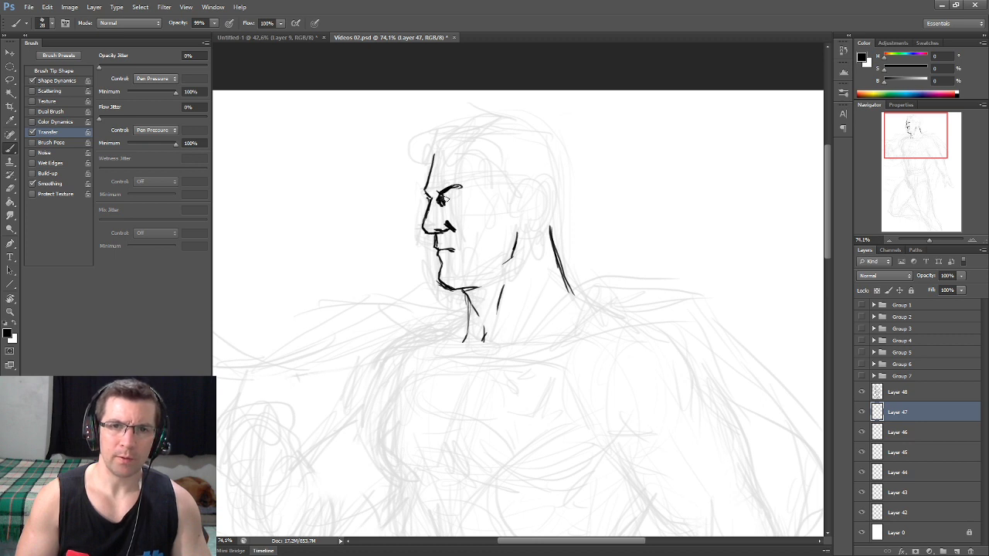
left_click_drag(445, 199, 457, 198)
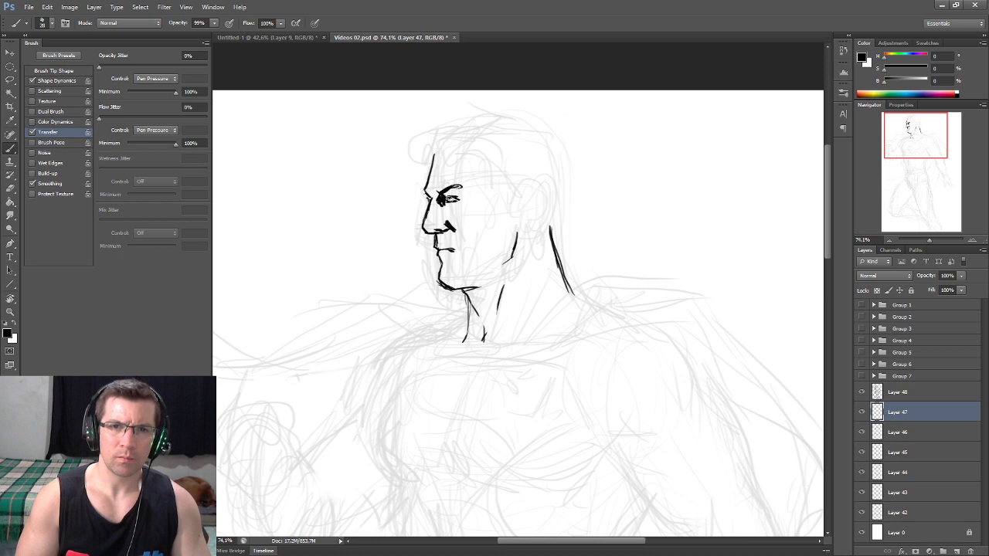
left_click_drag(445, 197, 452, 199)
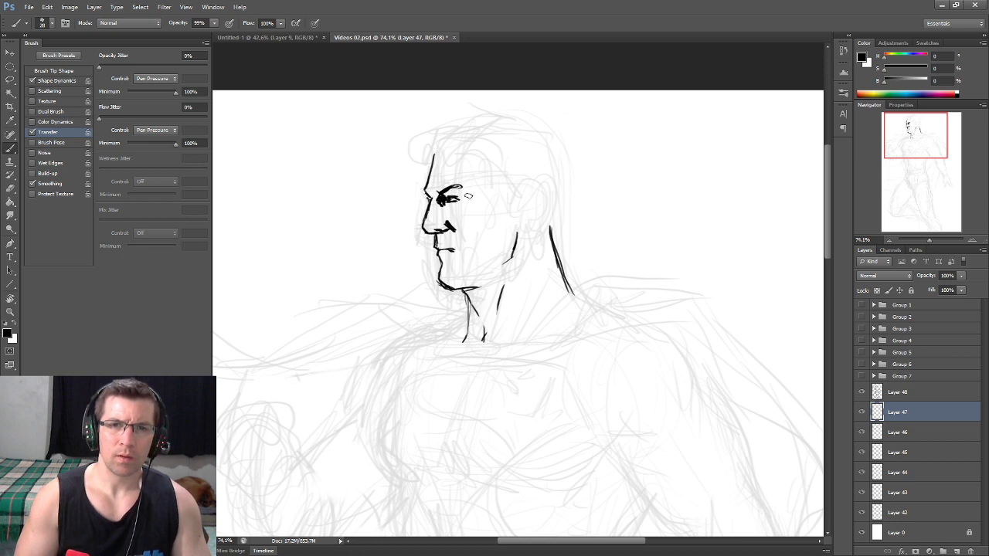
left_click_drag(476, 243, 476, 253)
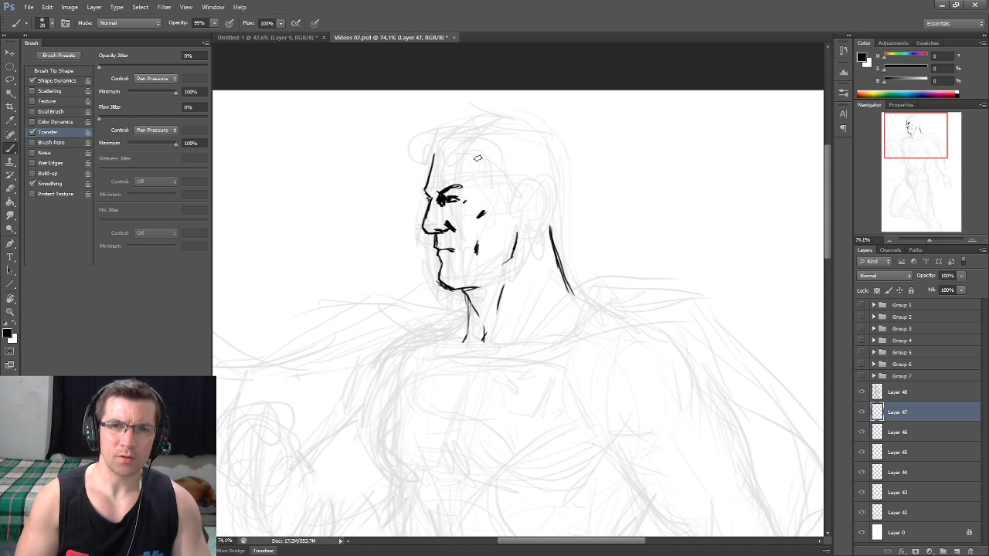
Ink the forehead, jaw shadow, ear with inner detail, hairline and back of the neck
mouse_move(421, 139)
left_mouse_down()
mouse_move(430, 171)
mouse_move(434, 134)
mouse_move(461, 133)
left_mouse_up()
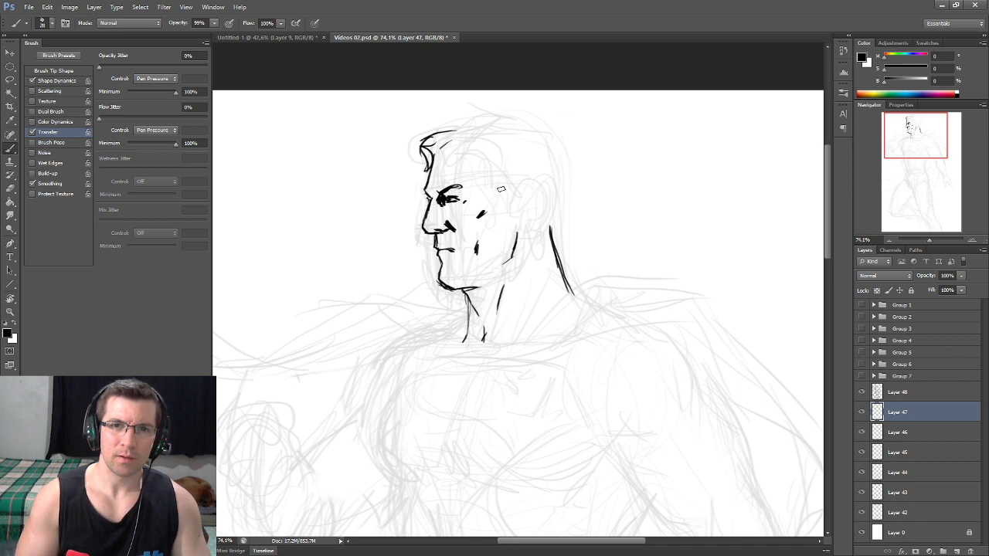
left_click_drag(504, 266, 490, 281)
left_click_drag(498, 272, 525, 229)
mouse_move(515, 192)
left_mouse_down()
mouse_move(535, 190)
mouse_move(525, 227)
left_mouse_up()
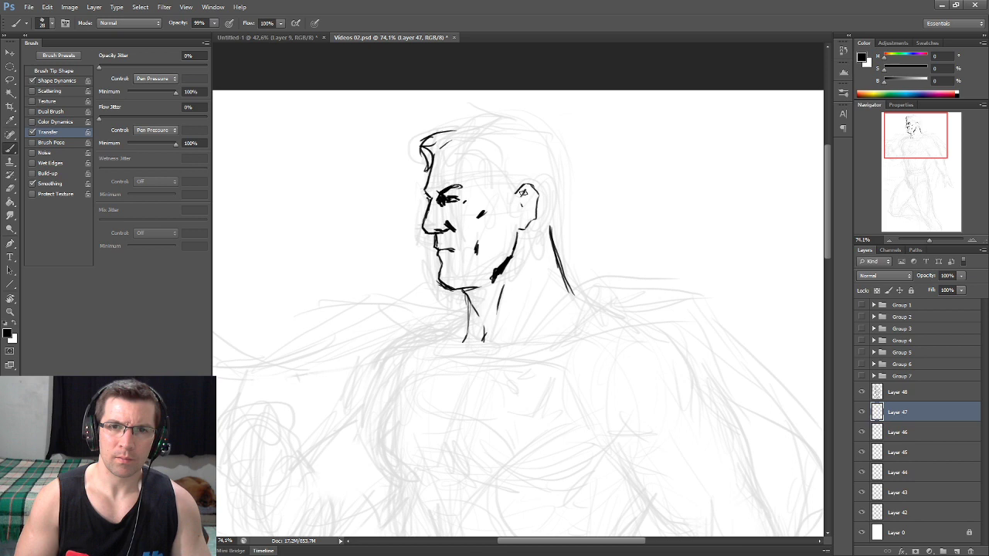
left_click_drag(526, 208, 484, 151)
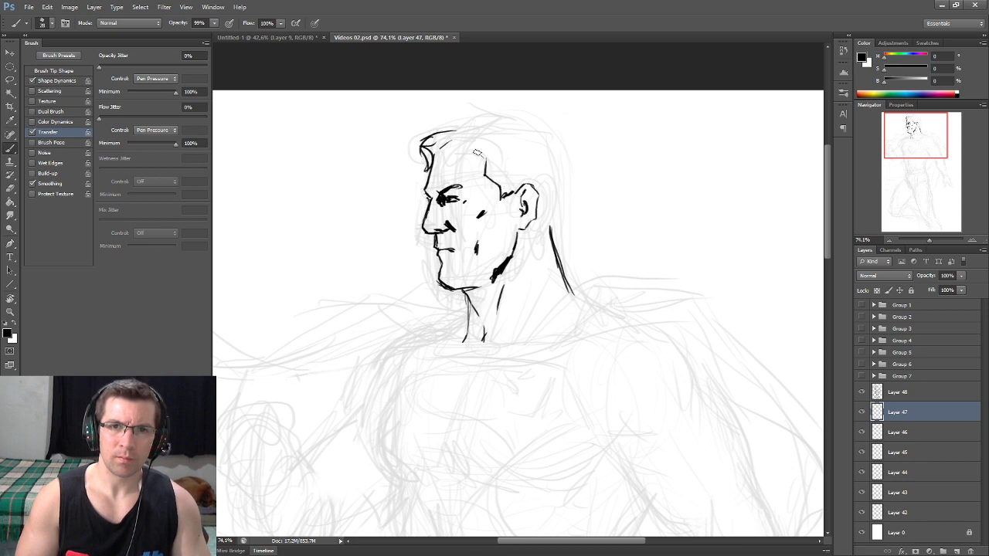
mouse_move(422, 146)
left_mouse_down()
mouse_move(511, 118)
mouse_move(551, 162)
left_mouse_up()
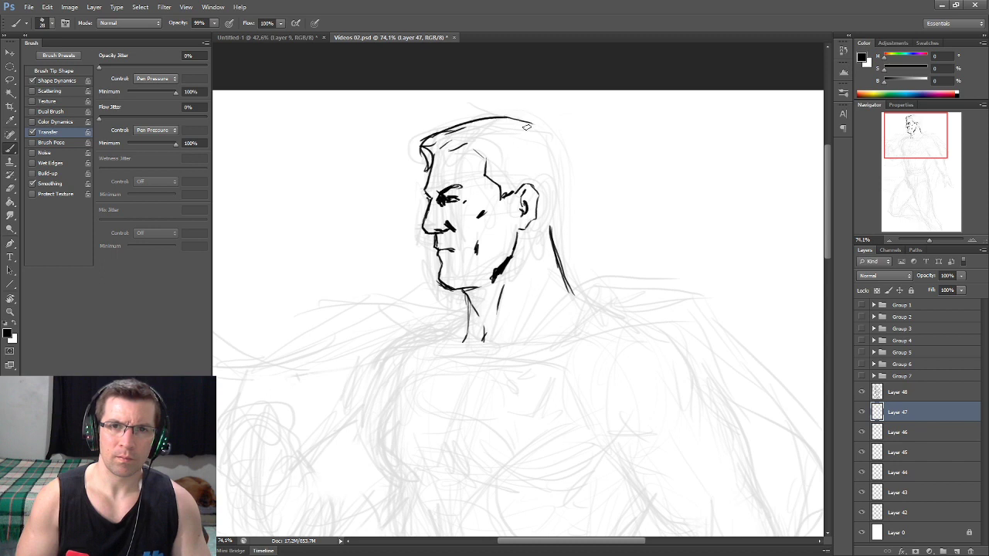
mouse_move(553, 200)
left_mouse_down()
mouse_move(547, 222)
mouse_move(541, 155)
left_mouse_up()
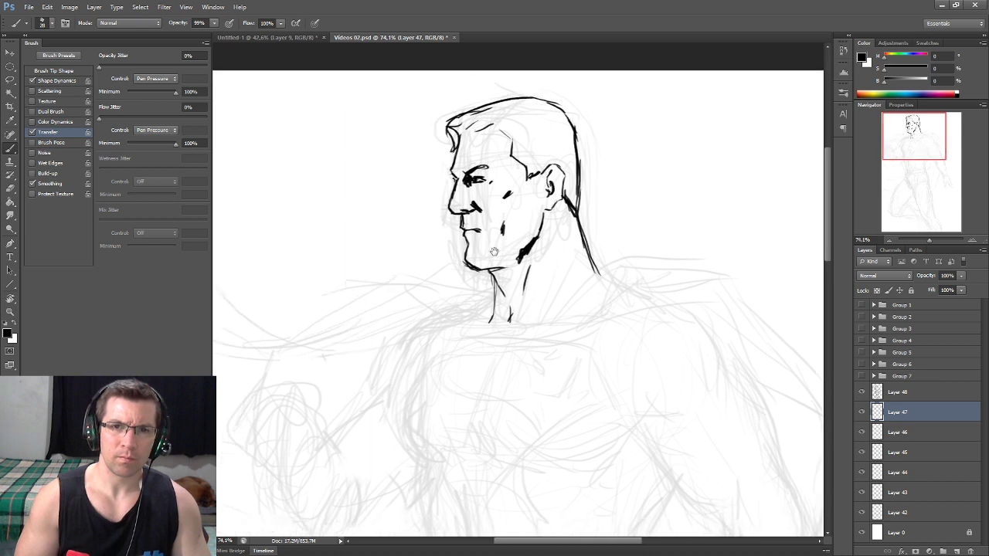
Ink the collar line under the chin and the shoulder contour, undoing a stray stroke
mouse_move(455, 334)
left_mouse_down()
mouse_move(501, 228)
mouse_move(565, 234)
left_mouse_up()
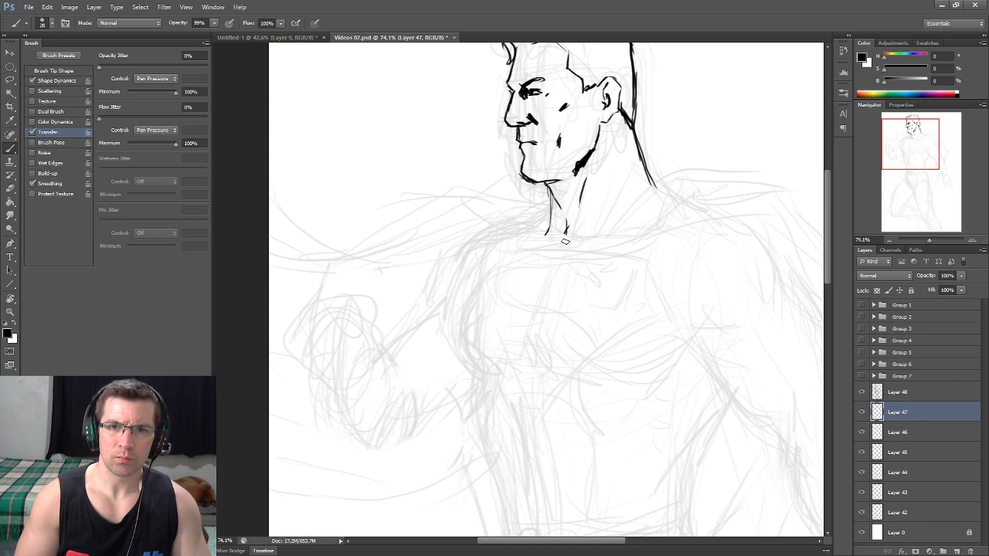
left_click_drag(618, 218, 541, 202)
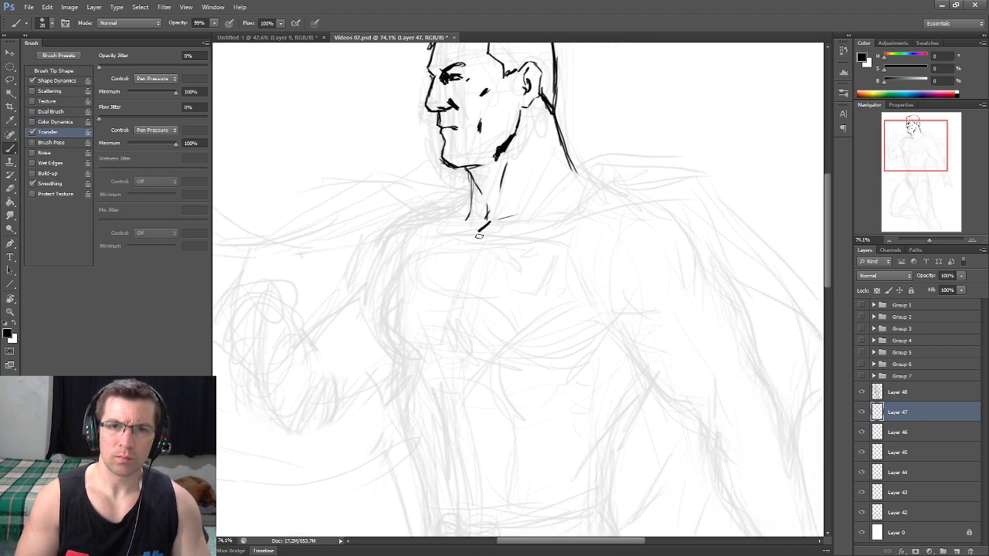
mouse_move(435, 224)
left_mouse_down()
mouse_move(564, 224)
mouse_move(541, 187)
mouse_move(512, 183)
left_mouse_up()
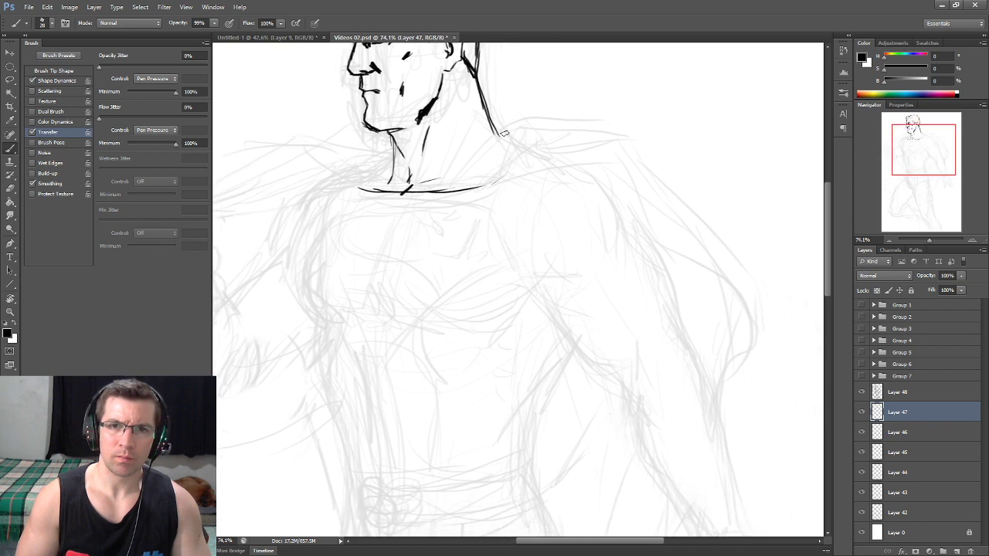
mouse_move(573, 168)
left_mouse_down()
mouse_move(607, 188)
mouse_move(662, 263)
left_mouse_up()
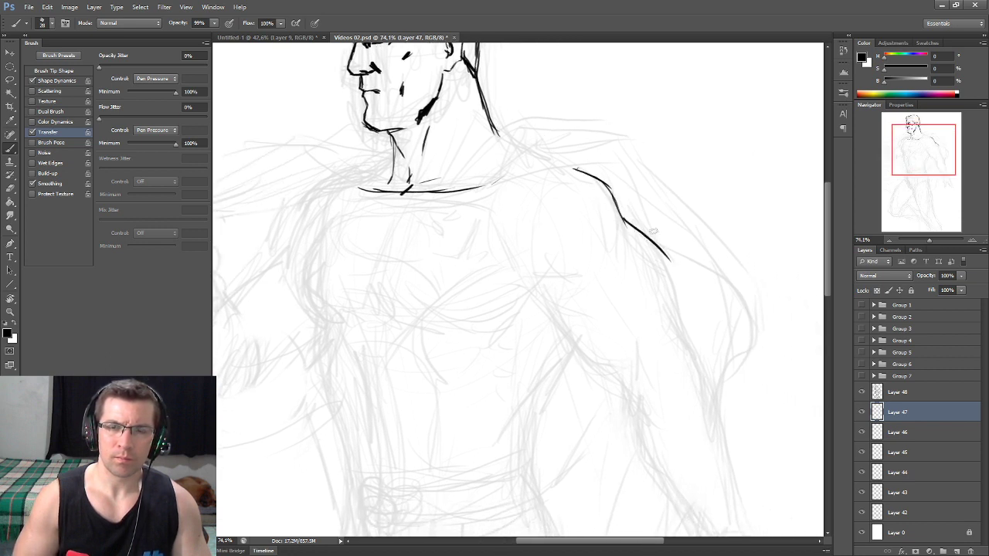
key("ctrl+z")
Ink the right arm's outer and inner contours down to the wrist, undoing an overlong line
mouse_move(618, 219)
left_mouse_down()
mouse_move(661, 266)
mouse_move(679, 334)
left_mouse_up()
mouse_move(527, 274)
left_mouse_down()
mouse_move(536, 293)
mouse_move(458, 195)
mouse_move(555, 313)
left_mouse_up()
mouse_move(587, 224)
left_mouse_down()
mouse_move(643, 328)
mouse_move(661, 408)
left_mouse_up()
left_click_drag(653, 374, 669, 434)
mouse_move(549, 292)
left_mouse_down()
mouse_move(570, 349)
mouse_move(632, 432)
left_mouse_up()
left_click_drag(606, 390, 626, 429)
mouse_move(594, 366)
left_mouse_down()
mouse_move(540, 294)
mouse_move(565, 353)
mouse_move(604, 340)
left_mouse_up()
key("ctrl+alt+z")
key("ctrl+alt+z")
key("ctrl+alt+z")
Extend the inner forearm contour and add muscle strokes inside the upper arm
left_click_drag(544, 299, 546, 310)
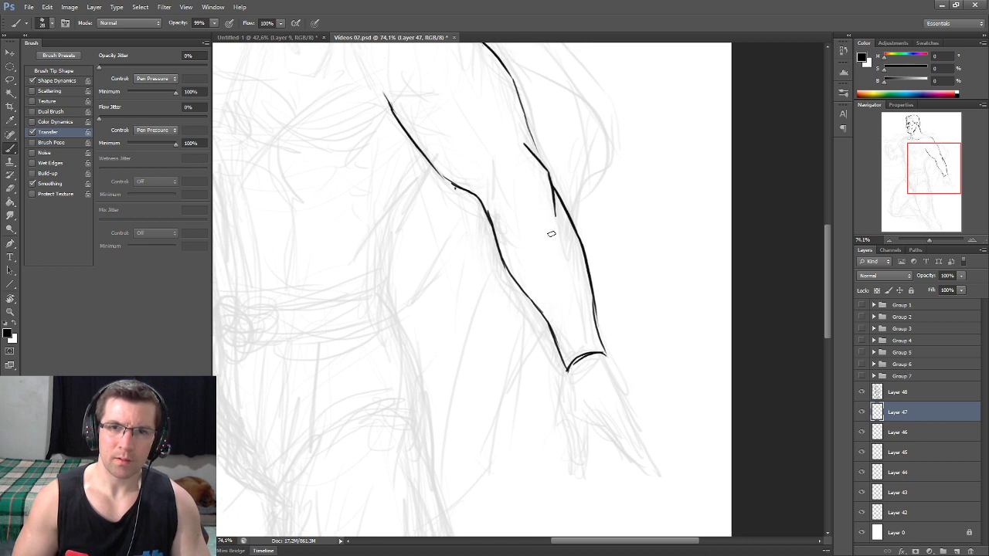
left_click_drag(557, 218, 566, 255)
mouse_move(511, 173)
left_mouse_down()
mouse_move(523, 218)
mouse_move(509, 226)
left_mouse_up()
mouse_move(446, 140)
left_mouse_down()
mouse_move(470, 190)
mouse_move(508, 147)
left_mouse_up()
left_click_drag(550, 191, 551, 214)
mouse_move(481, 202)
left_mouse_down()
mouse_move(502, 191)
mouse_move(489, 249)
left_mouse_up()
left_click_drag(594, 273, 563, 319)
left_click_drag(543, 384, 552, 334)
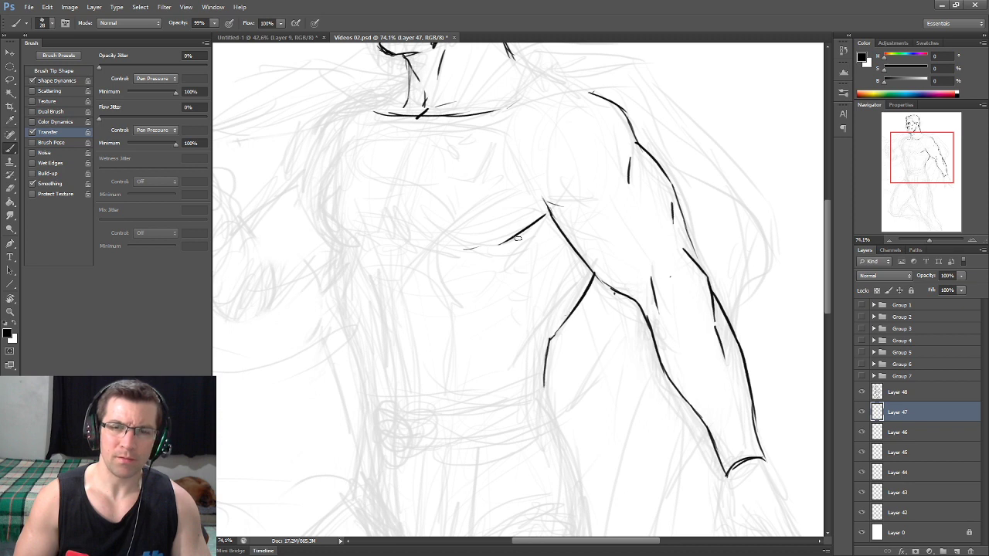
Ink the line under the chest and the left torso contour running downward
left_click_drag(518, 238, 571, 270)
left_click_drag(500, 283, 547, 277)
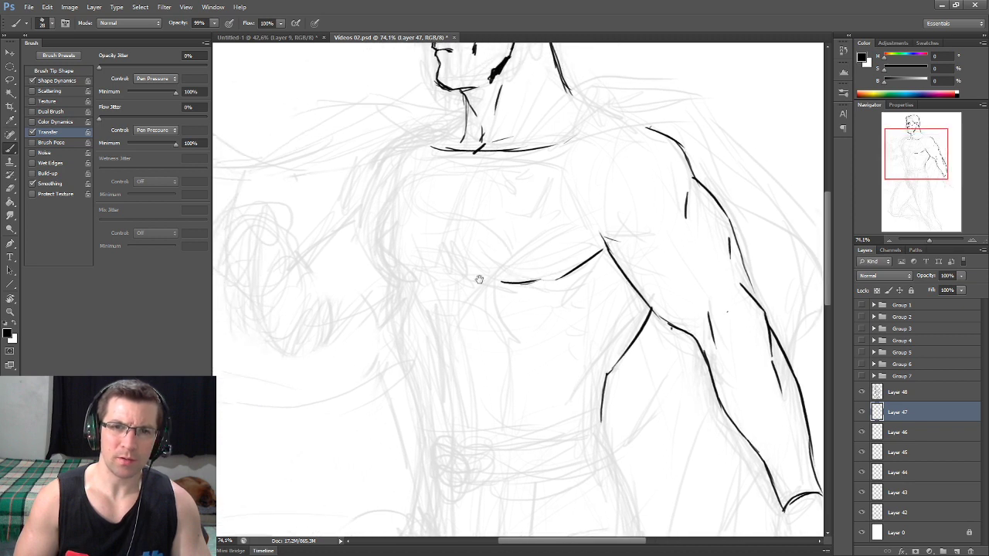
left_click_drag(479, 279, 488, 275)
mouse_move(385, 216)
left_mouse_down()
mouse_move(405, 274)
mouse_move(392, 205)
mouse_move(428, 347)
left_mouse_up()
left_click_drag(446, 259, 455, 326)
left_click_drag(460, 334, 463, 346)
scroll(468, 357, "up", 1)
scroll(463, 325, "up", 3)
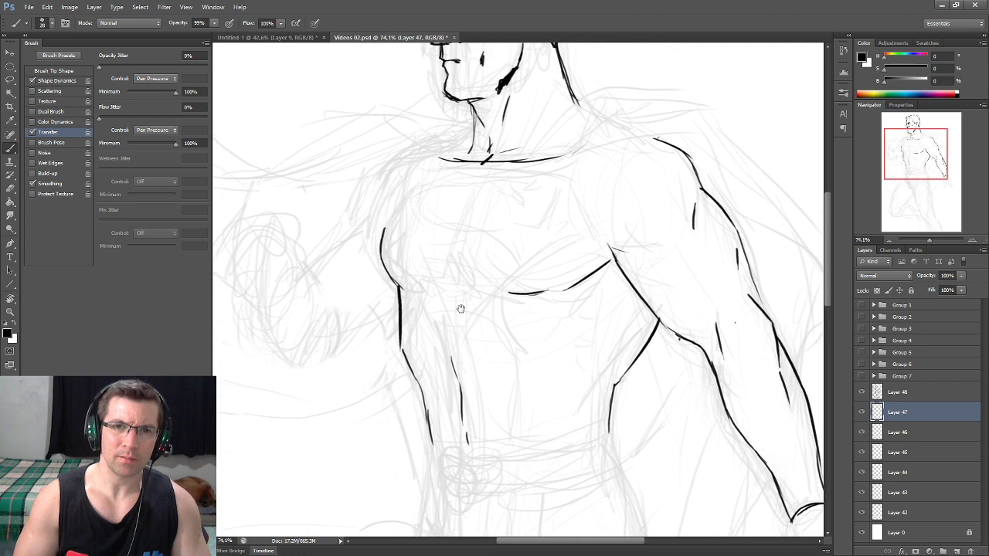
Ink the chest line below the collarbone and the emblem's diagonal and right-hand edges
scroll(448, 262, "up", 2)
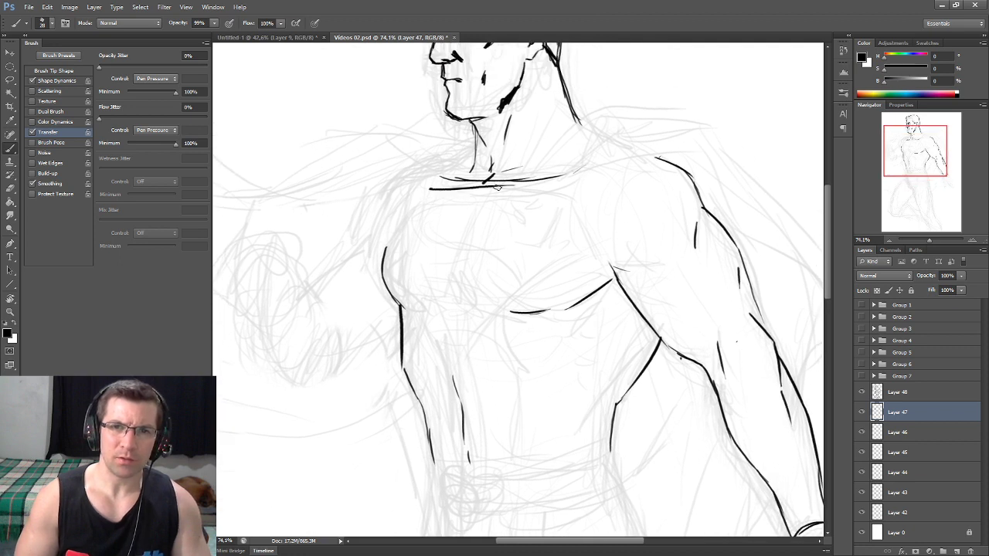
mouse_move(430, 192)
left_mouse_down()
mouse_move(570, 201)
mouse_move(596, 255)
left_mouse_up()
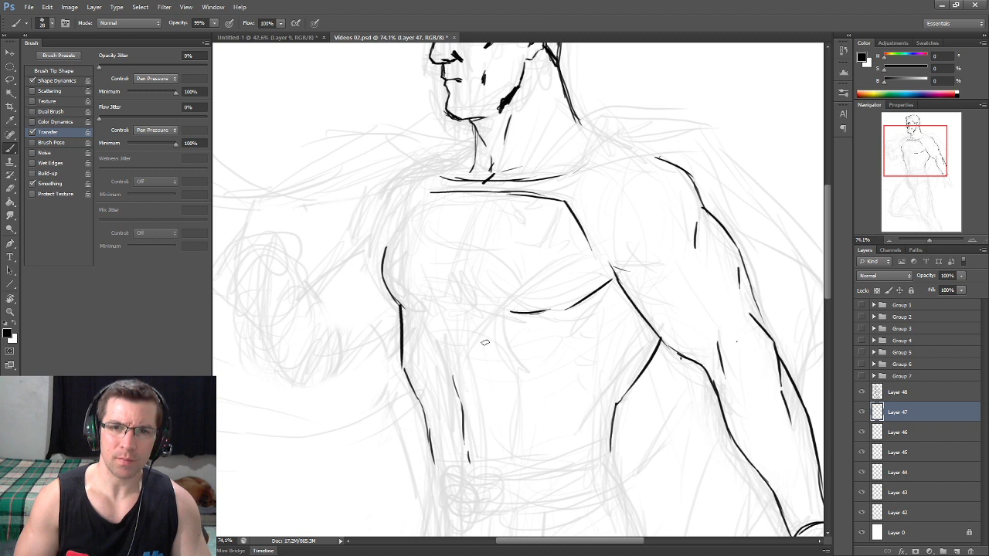
mouse_move(456, 380)
left_mouse_down()
mouse_move(503, 306)
mouse_move(573, 255)
left_mouse_up()
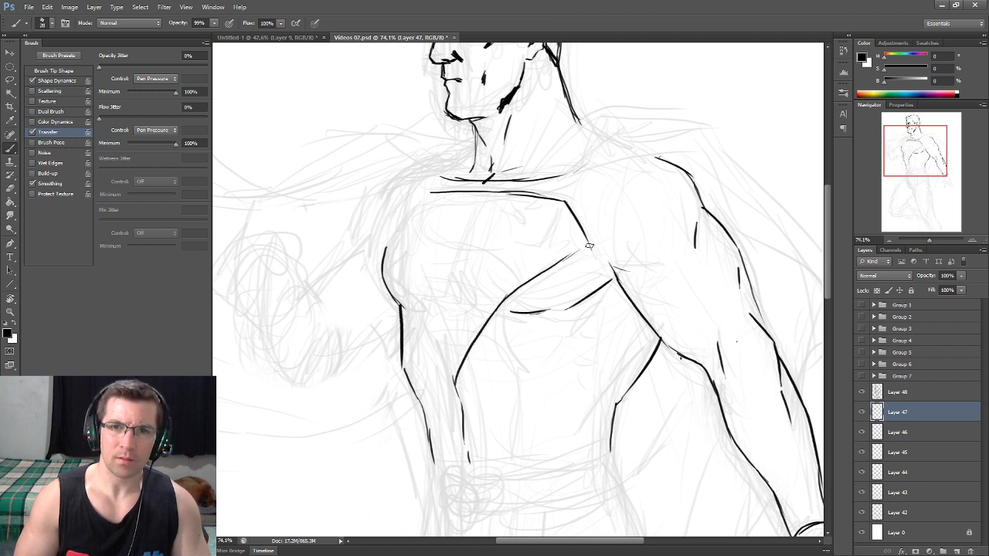
left_click_drag(560, 208, 578, 244)
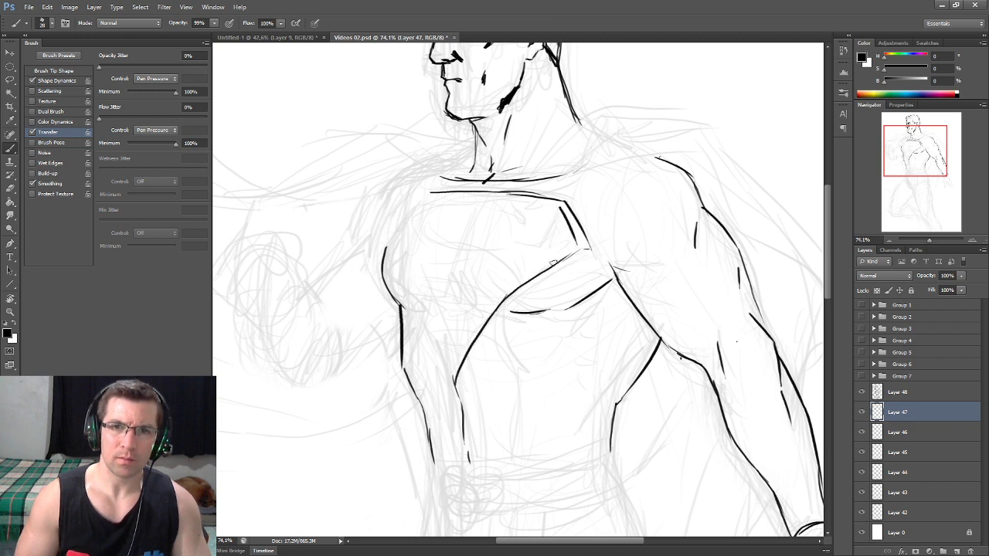
left_click_drag(521, 276, 572, 247)
left_click_drag(561, 206, 538, 247)
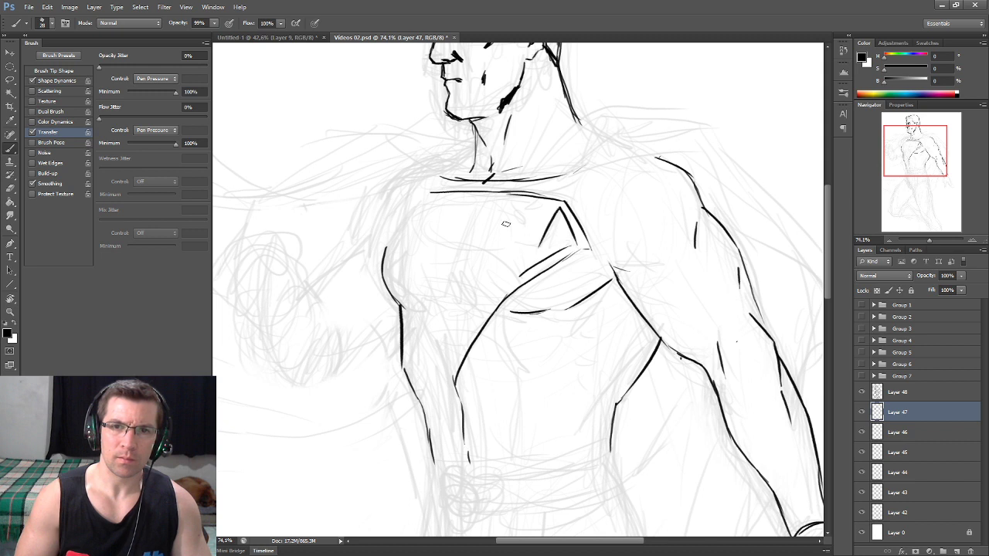
left_click_drag(537, 201, 522, 211)
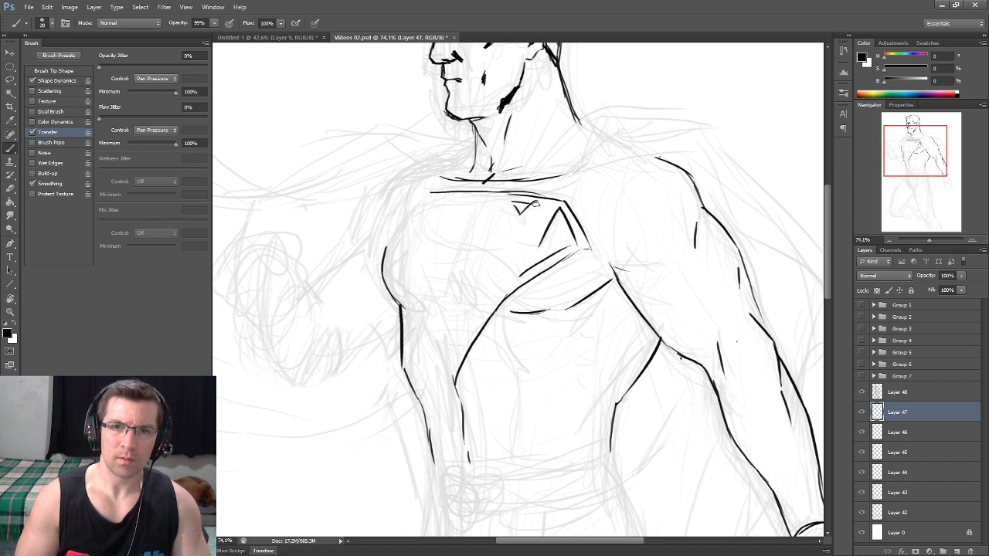
Ink the S's horizontal bar and upper curves, plus the shield's left edge
left_click_drag(502, 243, 531, 241)
left_click_drag(495, 207, 506, 242)
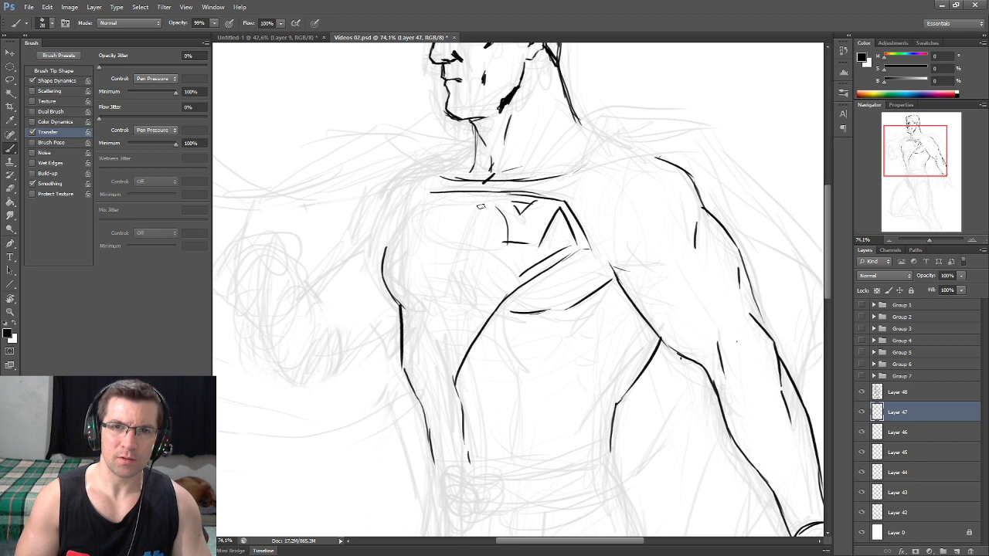
mouse_move(429, 210)
left_mouse_down()
mouse_move(475, 200)
mouse_move(459, 244)
mouse_move(486, 249)
mouse_move(516, 274)
left_mouse_up()
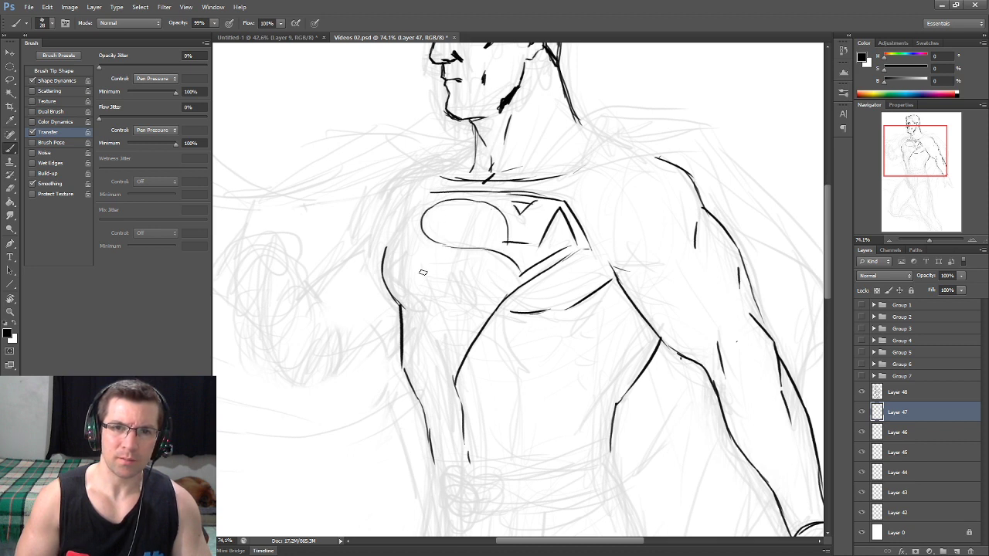
left_click_drag(417, 316, 451, 376)
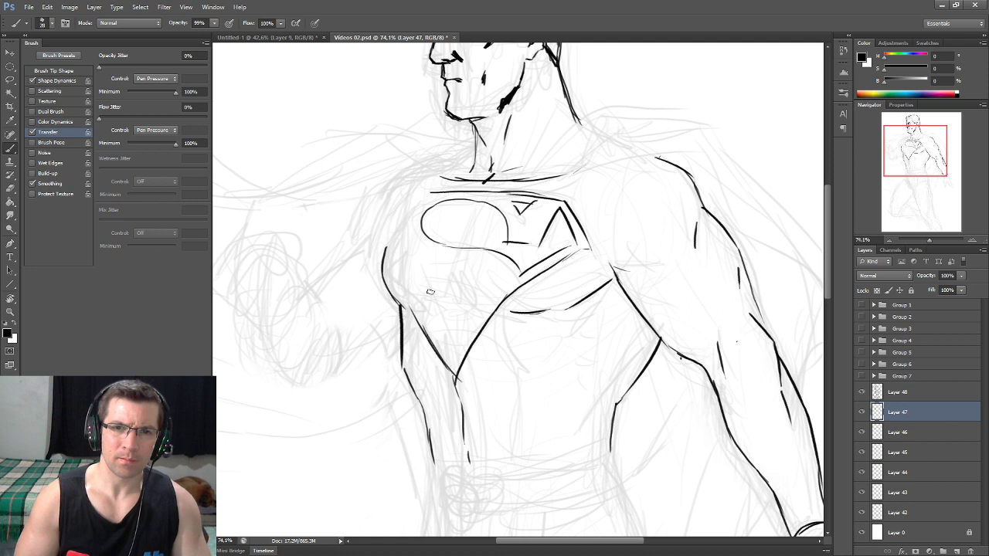
Ink the left chest contour and a cleanly redrawn left shoulder outline
left_click_drag(386, 255, 415, 305)
left_click_drag(417, 193, 385, 241)
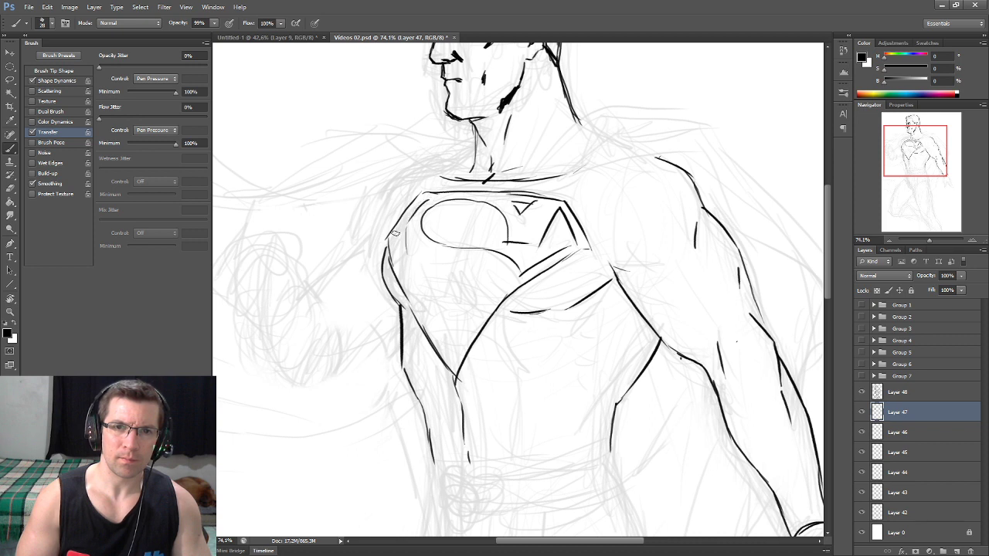
left_click_drag(423, 200, 389, 245)
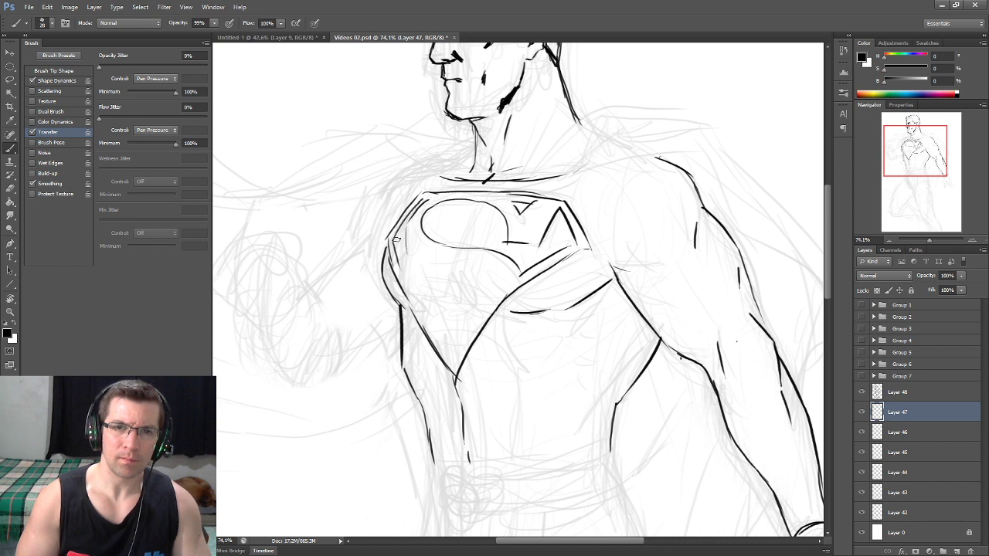
mouse_move(398, 249)
left_mouse_down()
mouse_move(407, 217)
mouse_move(397, 264)
mouse_move(488, 307)
left_mouse_up()
Ink the S's lower curve, the emblem's lower triangle, and another left-shoulder outline
left_click_drag(418, 309, 489, 306)
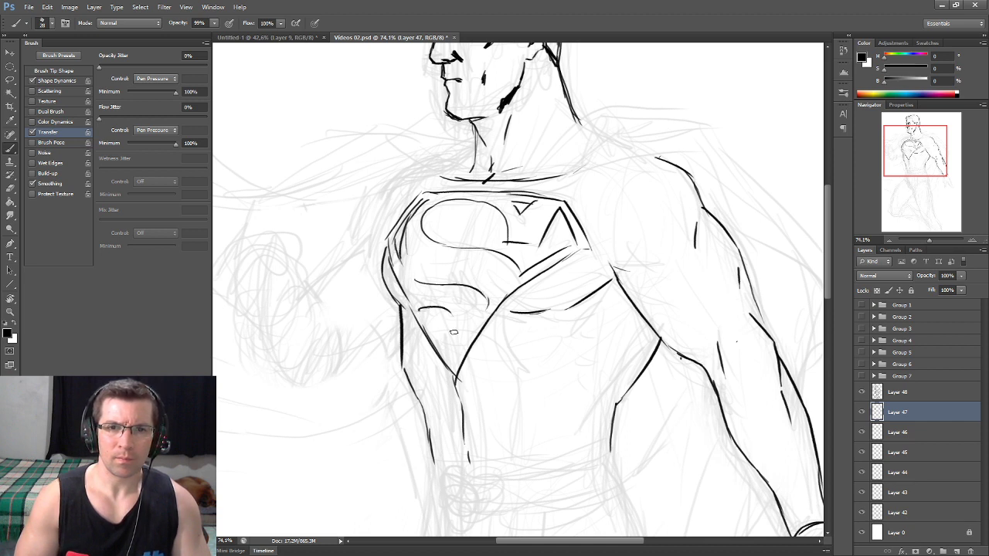
mouse_move(414, 287)
left_mouse_down()
mouse_move(423, 309)
mouse_move(458, 334)
mouse_move(452, 360)
left_mouse_up()
mouse_move(412, 236)
left_mouse_down()
mouse_move(471, 266)
mouse_move(437, 267)
left_mouse_up()
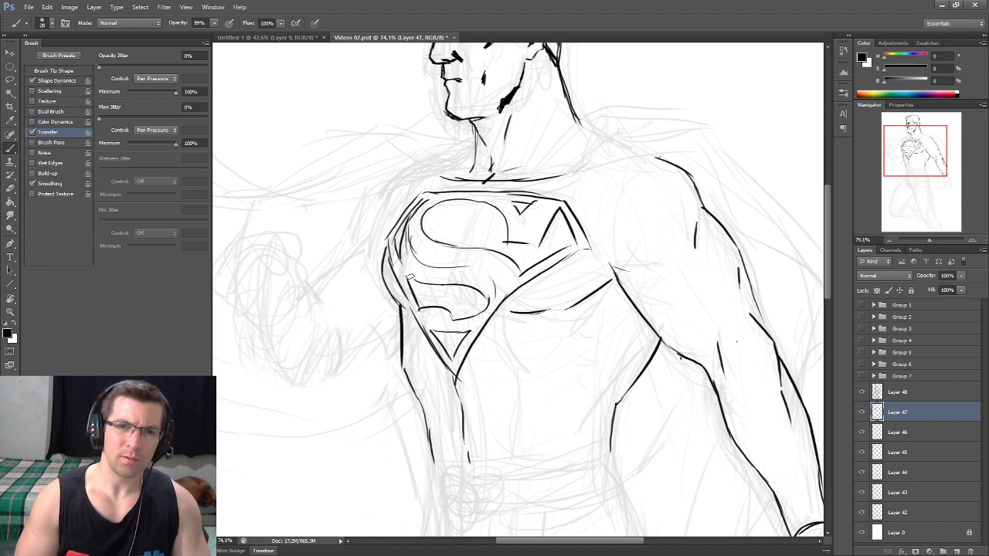
left_click_drag(410, 221, 420, 218)
left_click_drag(416, 176, 468, 161)
mouse_move(462, 229)
left_mouse_down()
mouse_move(477, 183)
mouse_move(497, 161)
mouse_move(531, 159)
left_mouse_up()
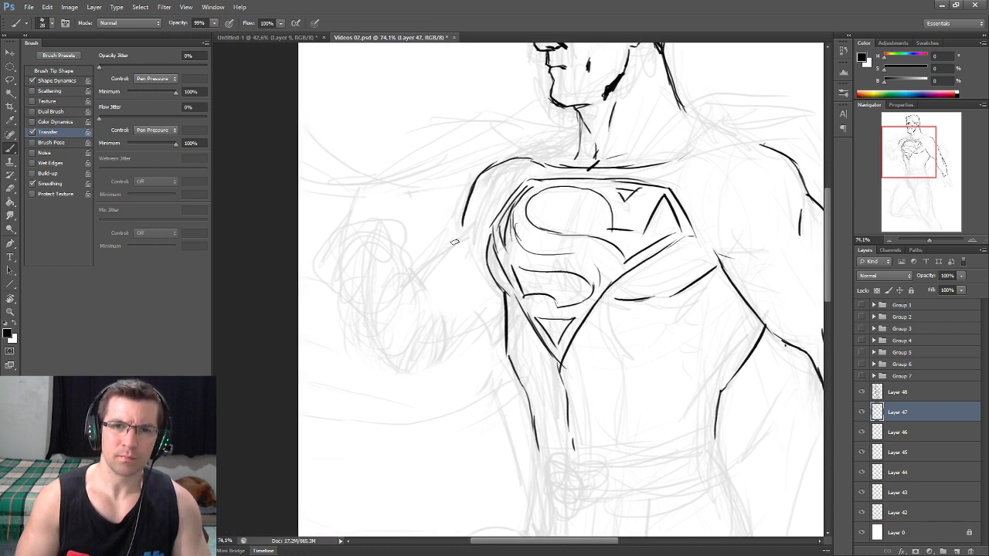
Ink the raised arm's upper-arm contour and forearm strokes joining it
left_click_drag(417, 261, 462, 225)
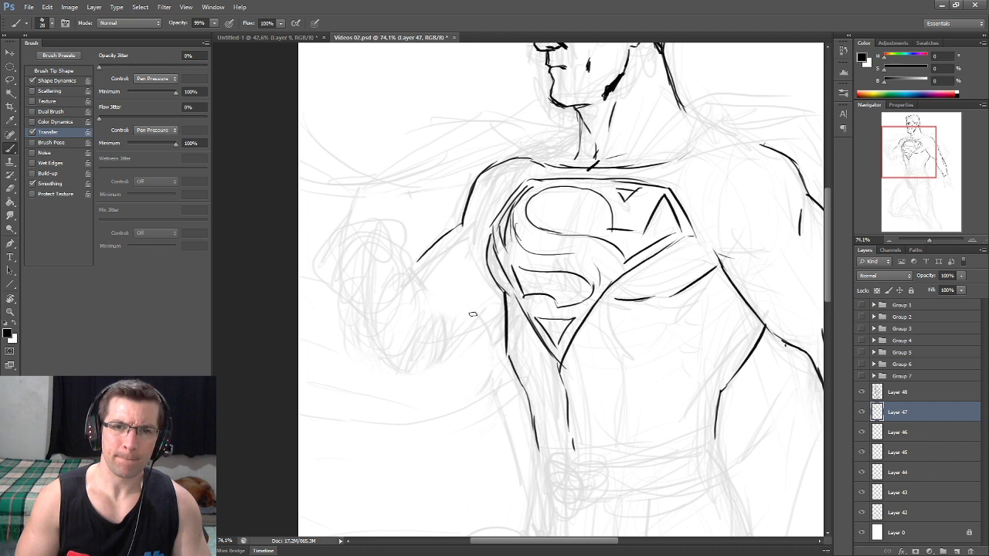
mouse_move(362, 324)
left_mouse_down()
mouse_move(400, 356)
mouse_move(425, 355)
left_mouse_up()
left_click_drag(409, 268, 440, 314)
left_click_drag(431, 356, 501, 301)
mouse_move(434, 353)
left_mouse_down()
mouse_move(500, 297)
mouse_move(487, 289)
left_mouse_up()
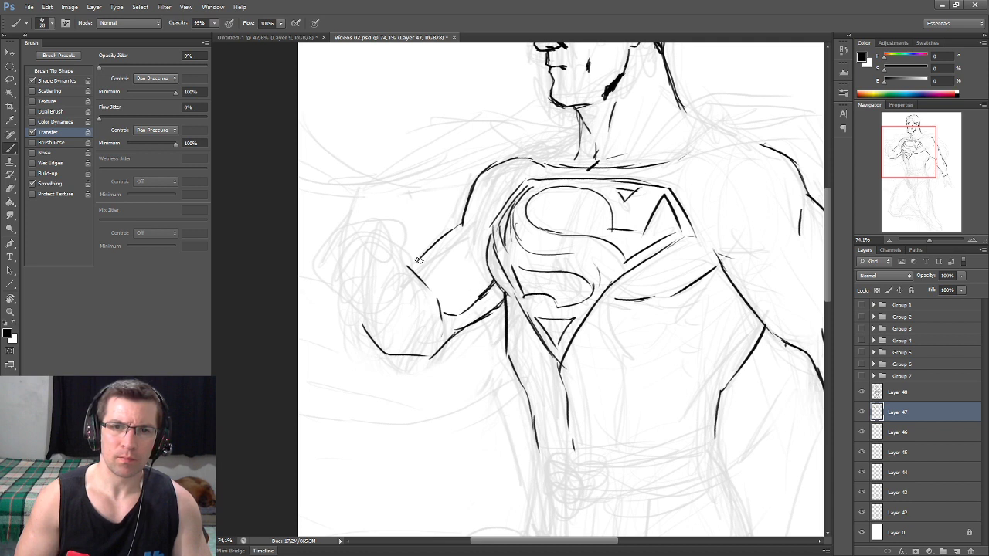
scroll(428, 266, "down", 2)
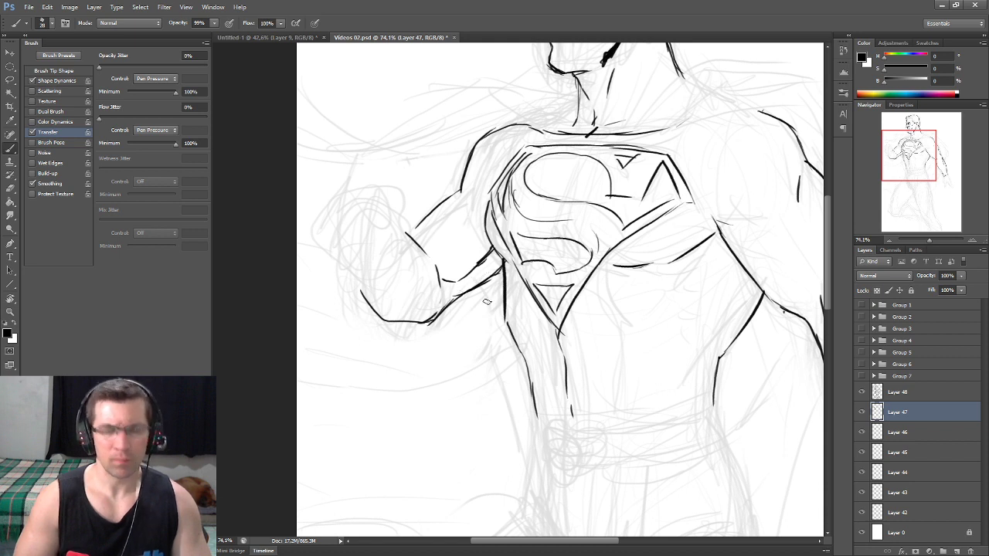
Erase the stray forearm line and redraw the forearm's lower and upper lines
key("e")
left_click_drag(468, 309, 423, 321)
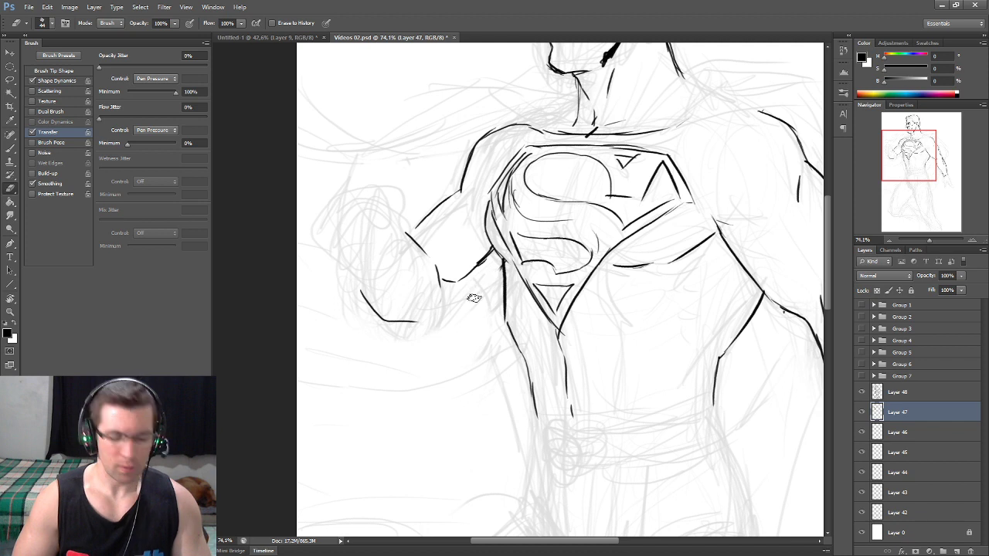
key("b")
left_click_drag(413, 323, 446, 298)
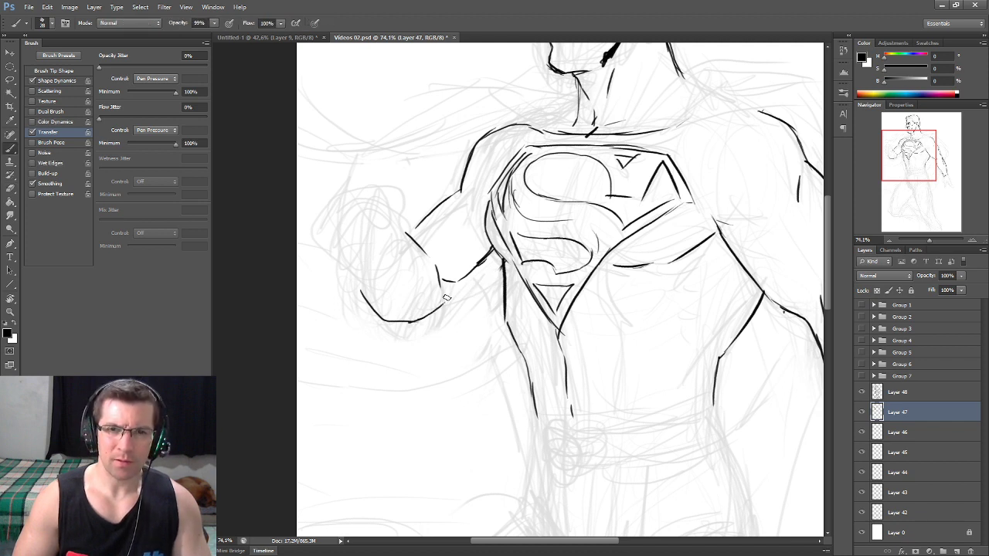
left_click_drag(506, 266, 466, 291)
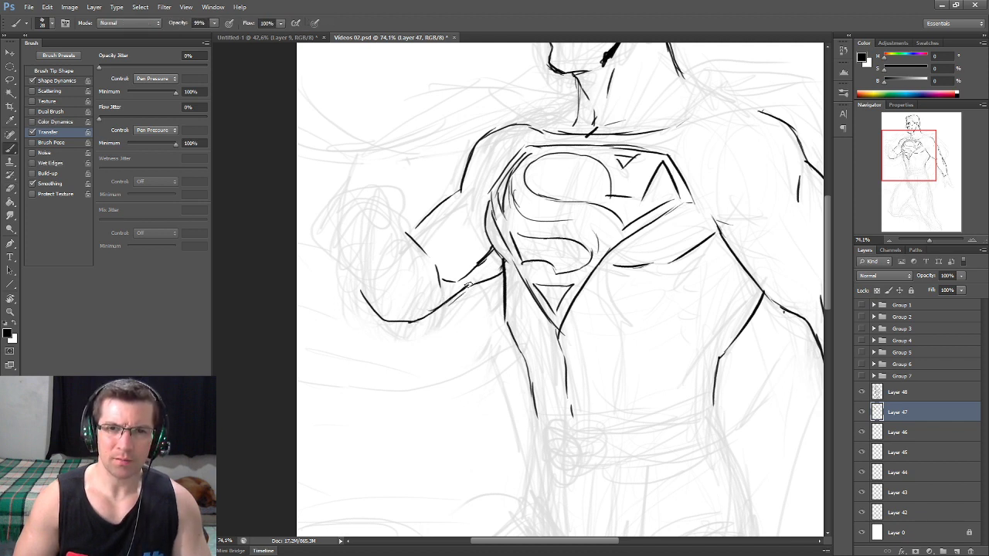
left_click_drag(494, 254, 442, 281)
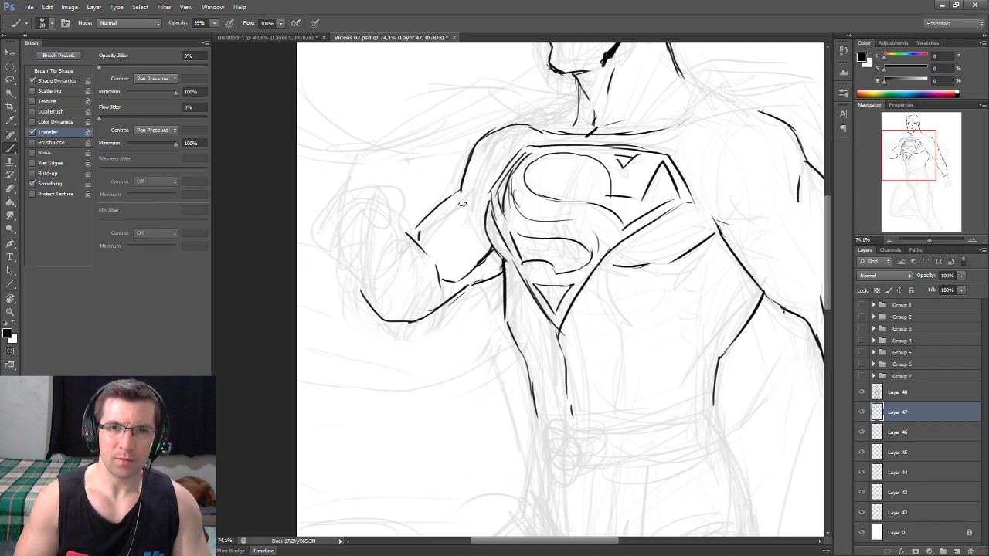
Ink the fist's back edge, knuckle, finger lines, lower edge and wrist
left_click_drag(395, 243, 413, 226)
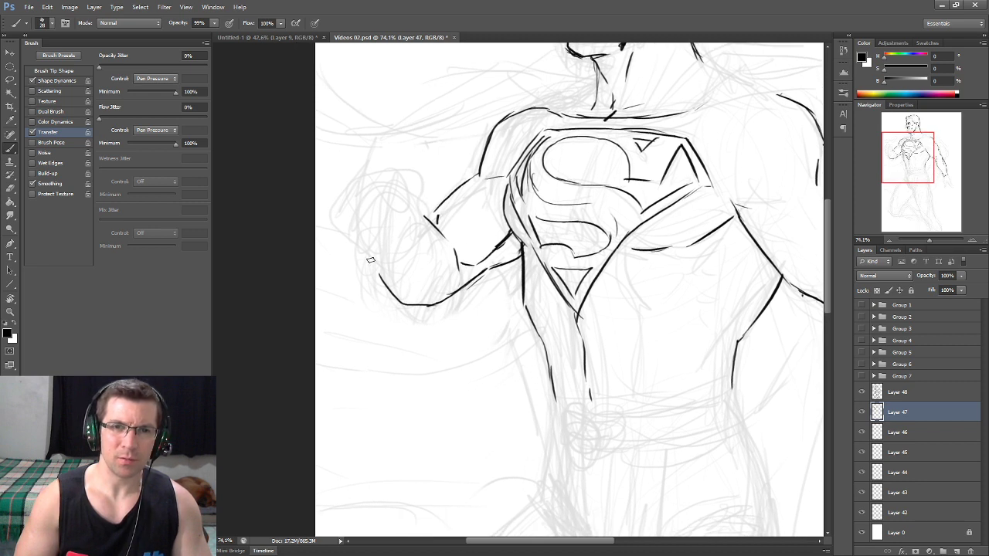
left_click_drag(383, 214, 384, 220)
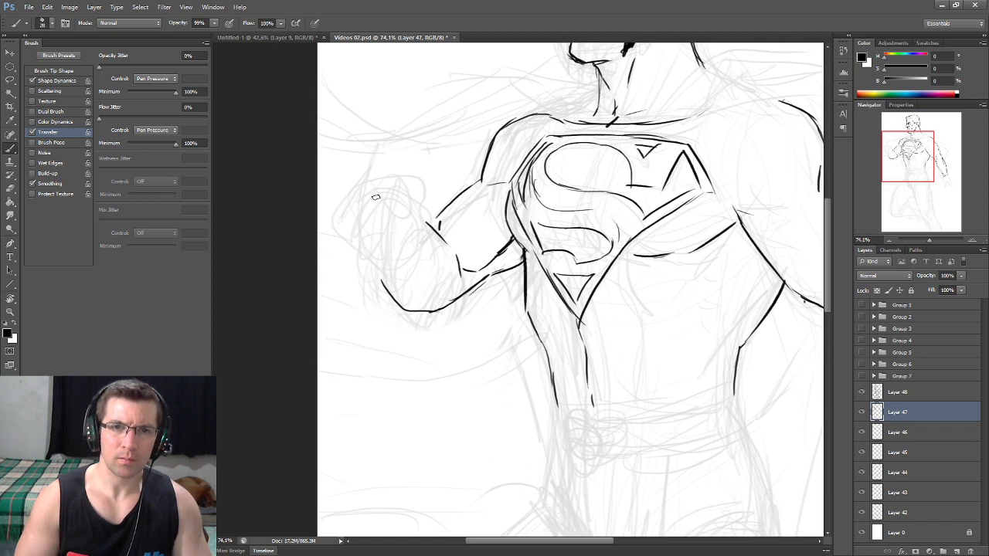
left_click_drag(346, 210, 369, 177)
left_click_drag(361, 223, 379, 199)
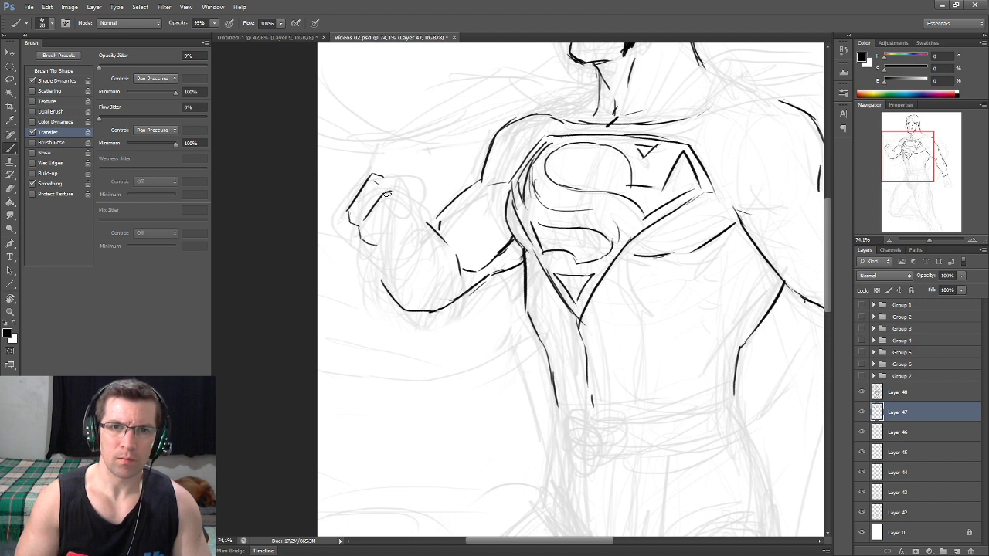
left_click_drag(389, 191, 399, 195)
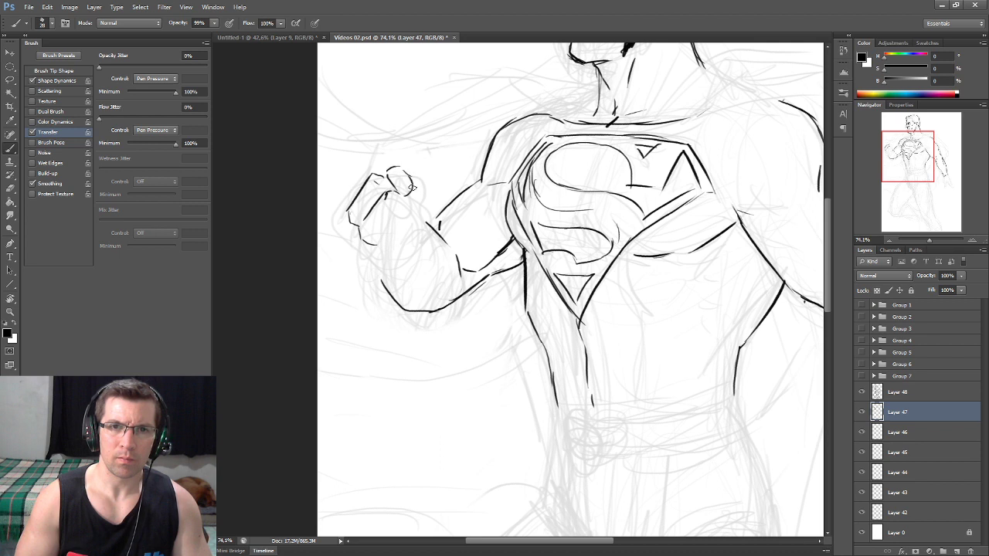
left_click_drag(385, 226, 401, 211)
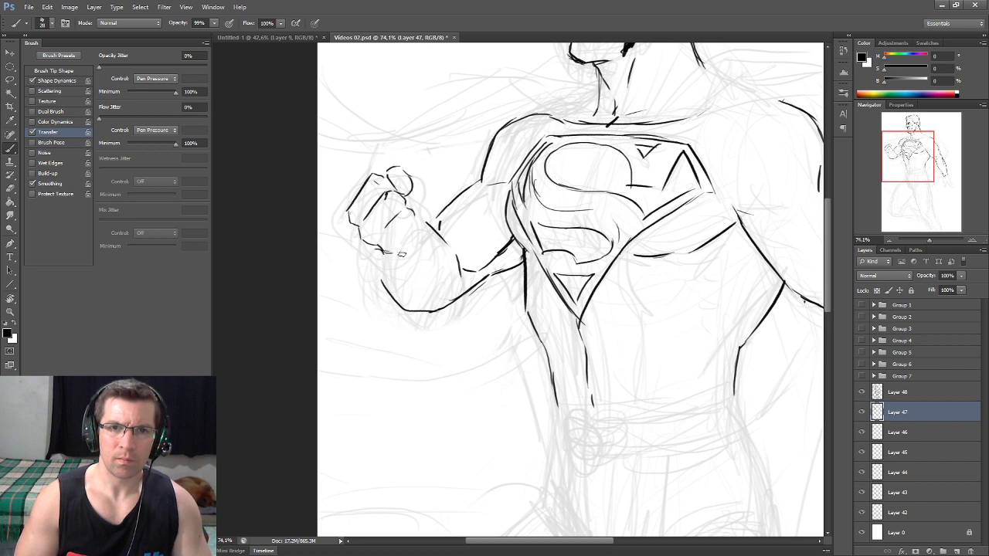
left_click_drag(402, 242, 418, 224)
mouse_move(399, 256)
left_mouse_down()
mouse_move(419, 253)
mouse_move(424, 232)
left_mouse_up()
left_click_drag(369, 244, 395, 306)
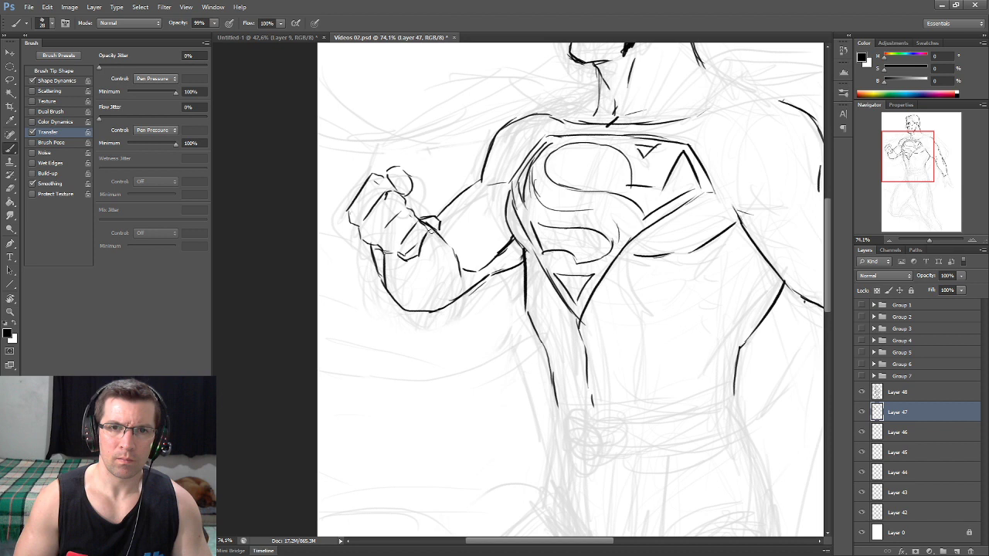
Shrink the eraser to size 17 and darken the forearm line below the fist
key("e")
left_click_drag(432, 229, 421, 229)
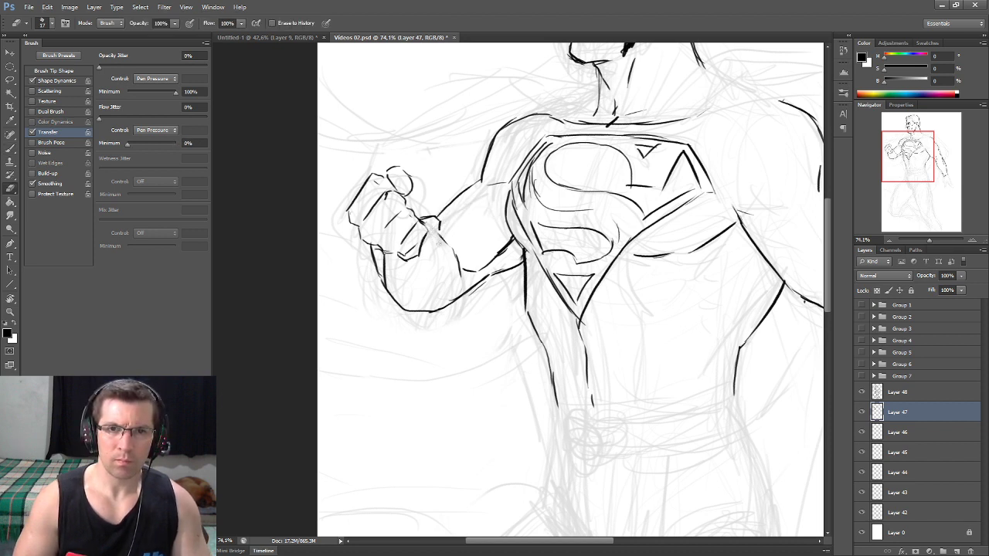
key("v")
key("b")
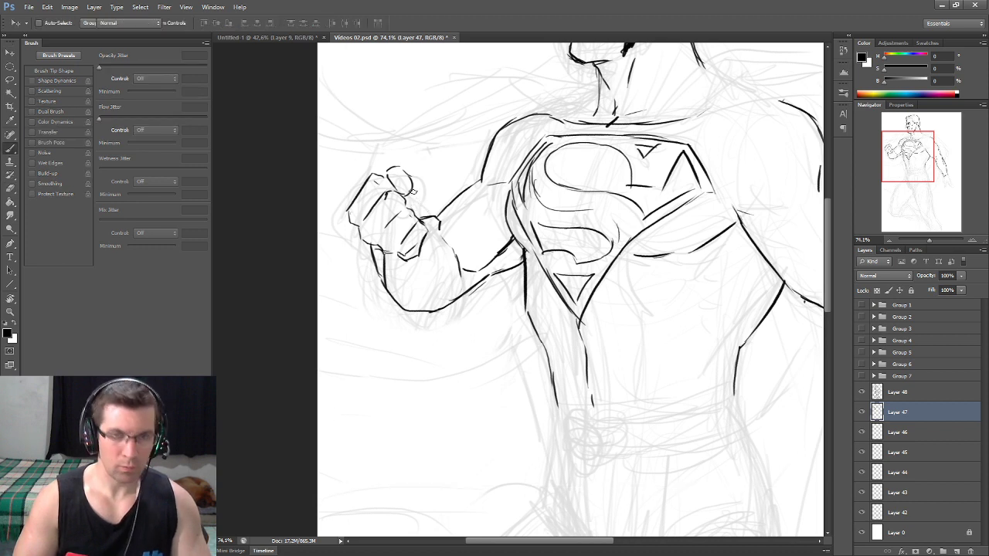
mouse_move(447, 247)
left_mouse_down()
mouse_move(463, 270)
mouse_move(456, 286)
left_mouse_up()
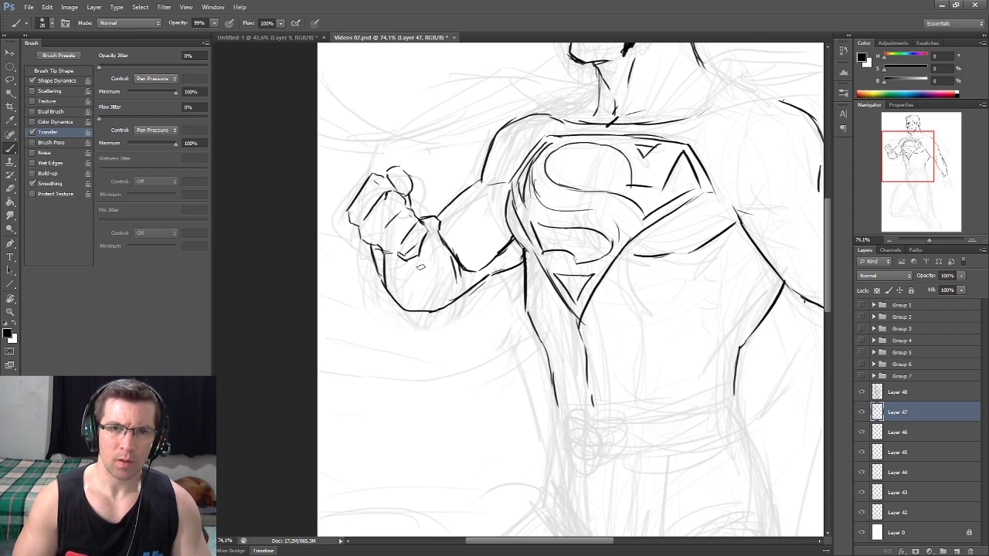
left_click_drag(452, 213, 411, 319)
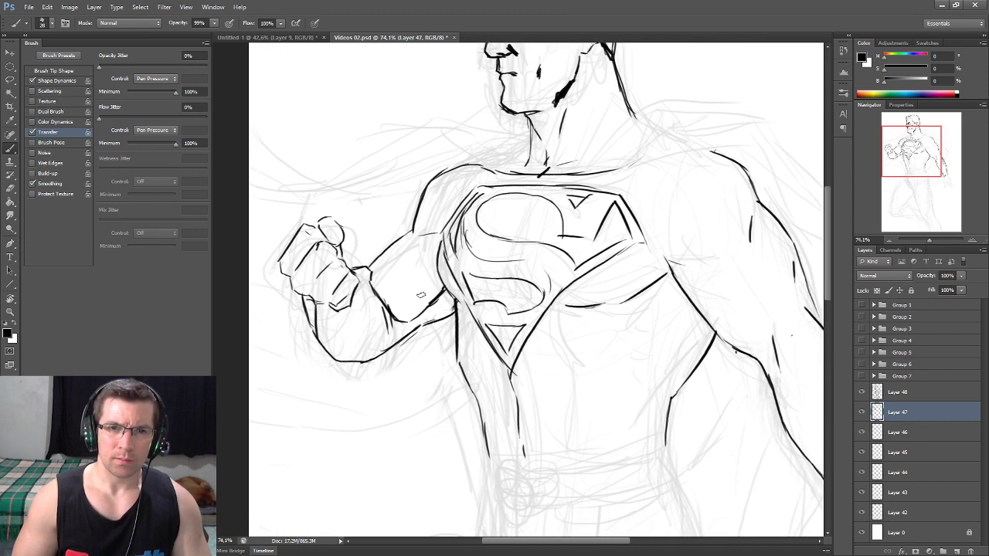
Ink short abdominal muscle lines and the left edge of the lower torso
mouse_move(411, 320)
left_mouse_down()
mouse_move(418, 274)
mouse_move(424, 341)
left_mouse_up()
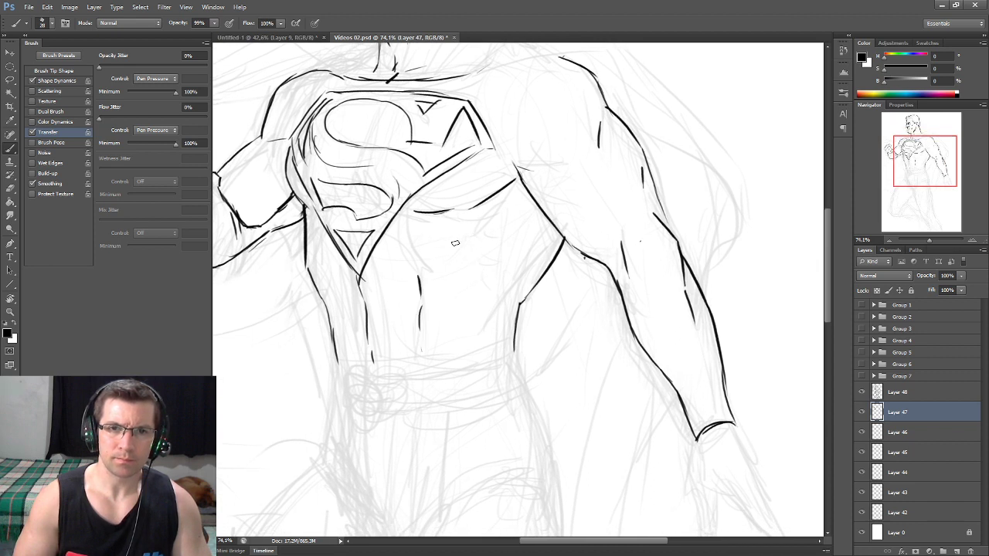
left_click_drag(470, 231, 489, 230)
left_click_drag(496, 287, 513, 282)
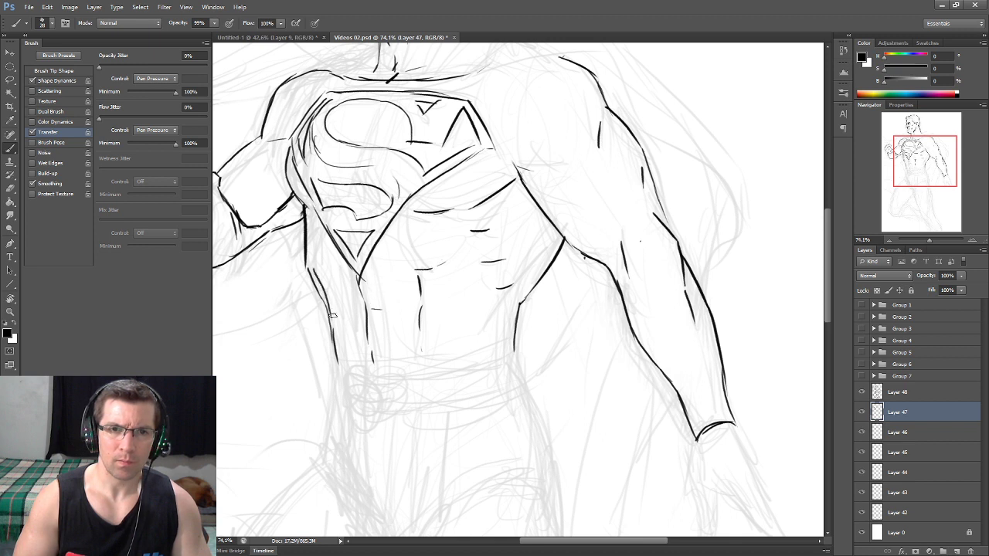
left_click_drag(367, 373, 363, 251)
left_click_drag(326, 199, 340, 252)
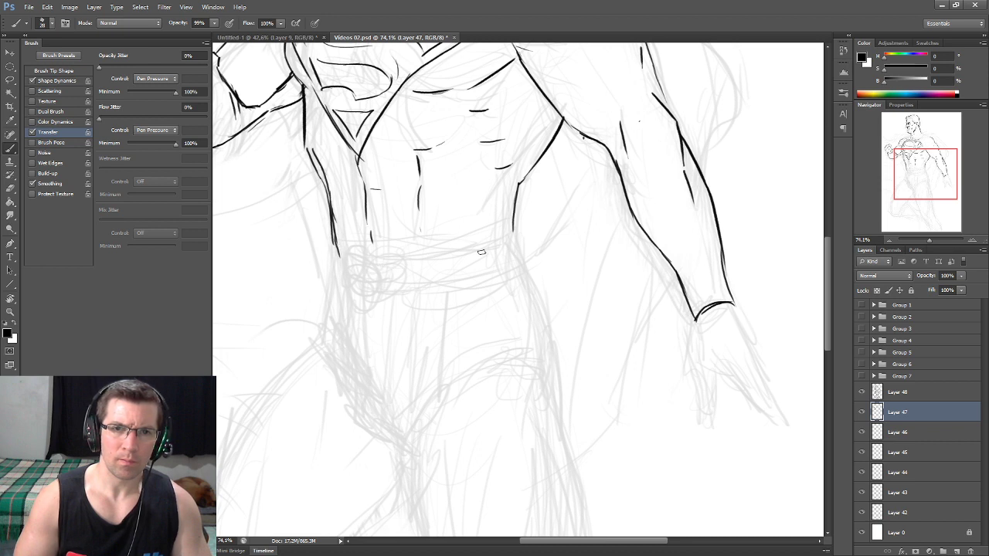
Ink the belt's top edge, belt loops and oval buckle, undoing a stray buckle stroke
left_click_drag(376, 257, 506, 234)
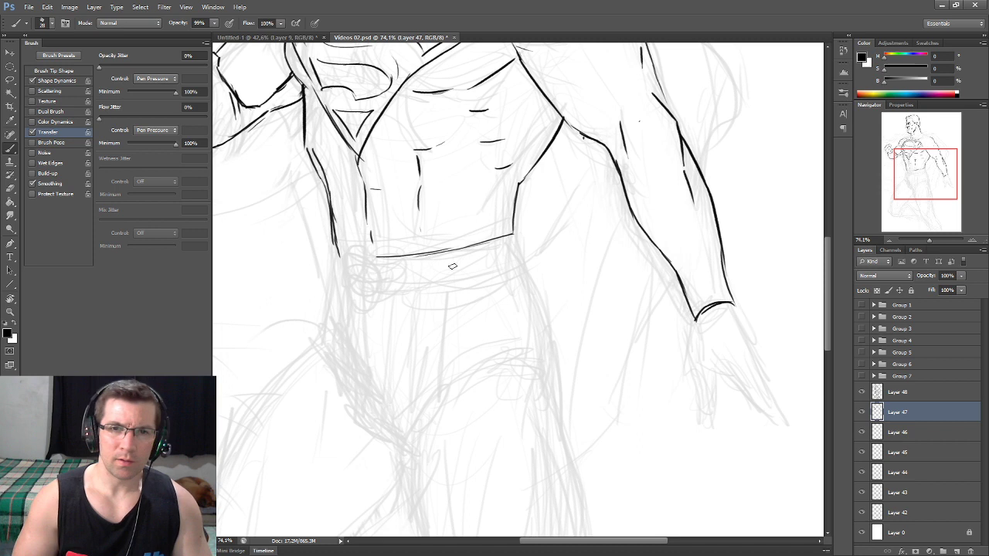
mouse_move(435, 254)
left_mouse_down()
mouse_move(431, 287)
mouse_move(454, 280)
left_mouse_up()
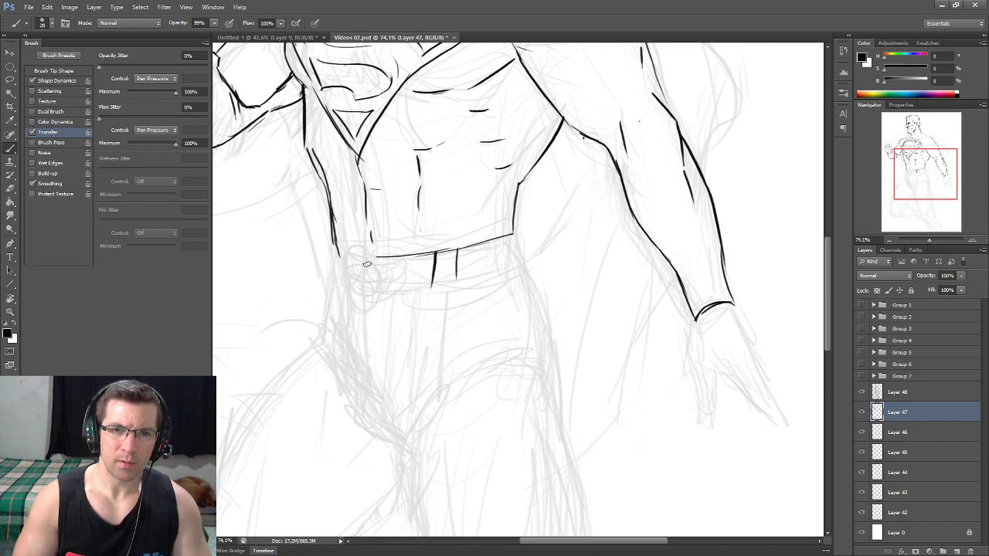
mouse_move(374, 258)
left_mouse_down()
mouse_move(348, 277)
mouse_move(380, 290)
mouse_move(352, 259)
left_mouse_up()
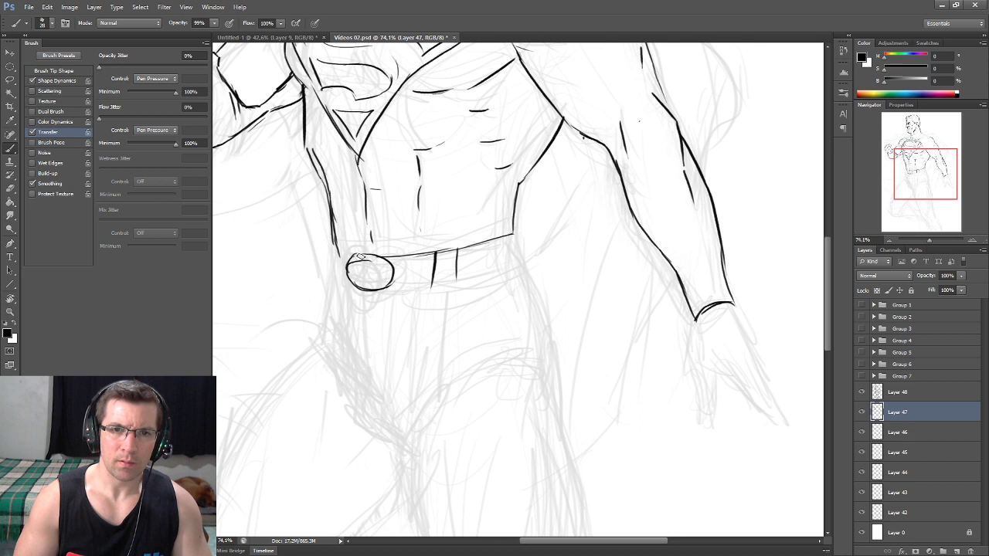
mouse_move(377, 263)
left_mouse_down()
mouse_move(383, 278)
mouse_move(367, 288)
mouse_move(340, 249)
mouse_move(332, 282)
mouse_move(363, 291)
mouse_move(517, 268)
mouse_move(538, 174)
left_mouse_up()
key("ctrl+z")
key("ctrl+z")
Outline the briefs' left edge, lower curve and right side
mouse_move(345, 220)
left_mouse_down()
mouse_move(340, 241)
mouse_move(386, 312)
left_mouse_up()
mouse_move(361, 257)
left_mouse_down()
mouse_move(421, 354)
mouse_move(495, 273)
mouse_move(570, 269)
left_mouse_up()
mouse_move(541, 175)
left_mouse_down()
mouse_move(570, 227)
mouse_move(573, 282)
left_mouse_up()
mouse_move(451, 233)
left_mouse_down()
mouse_move(495, 232)
mouse_move(495, 284)
mouse_move(526, 96)
left_mouse_up()
mouse_move(350, 275)
left_mouse_down()
mouse_move(348, 299)
mouse_move(375, 189)
mouse_move(448, 112)
left_mouse_up()
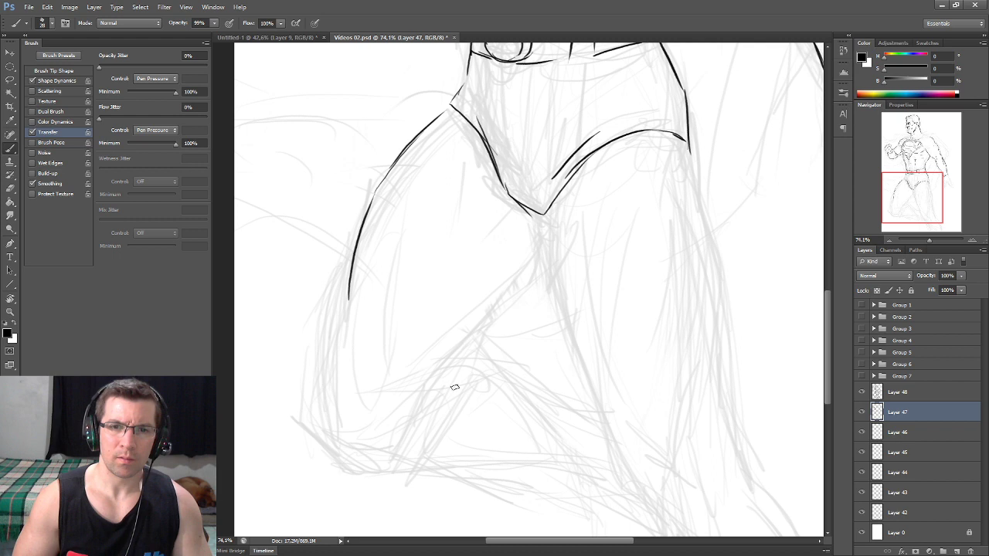
Ink the bent leg's inner edge, thigh crease and outer thigh contour
mouse_move(409, 419)
left_mouse_down()
mouse_move(462, 340)
mouse_move(508, 302)
left_mouse_up()
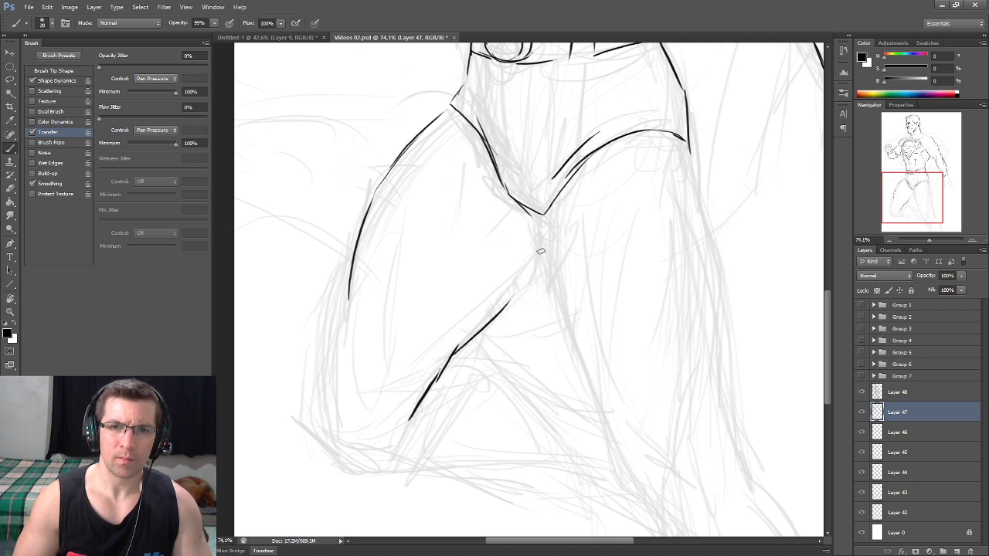
left_click_drag(542, 255, 505, 303)
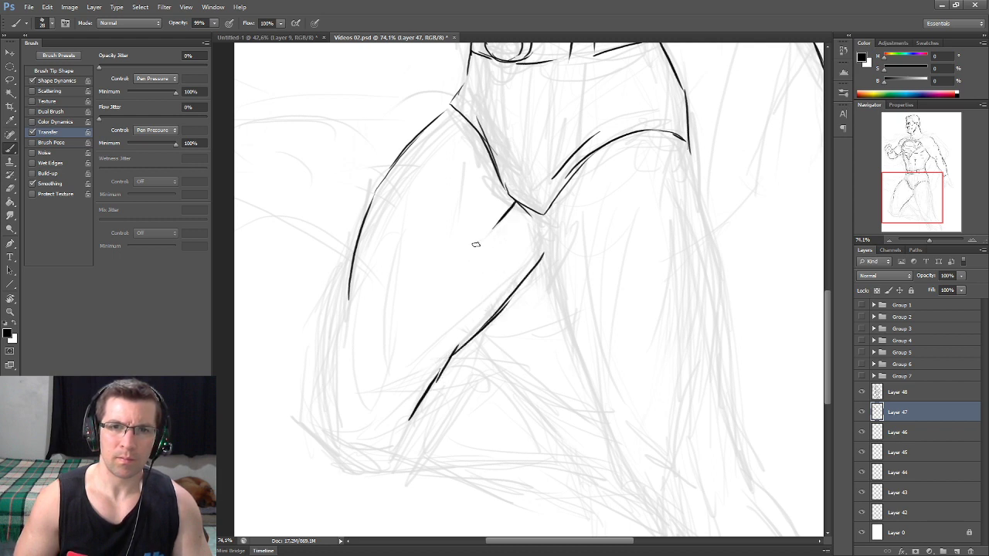
left_click_drag(449, 235, 438, 298)
left_click_drag(388, 326, 402, 263)
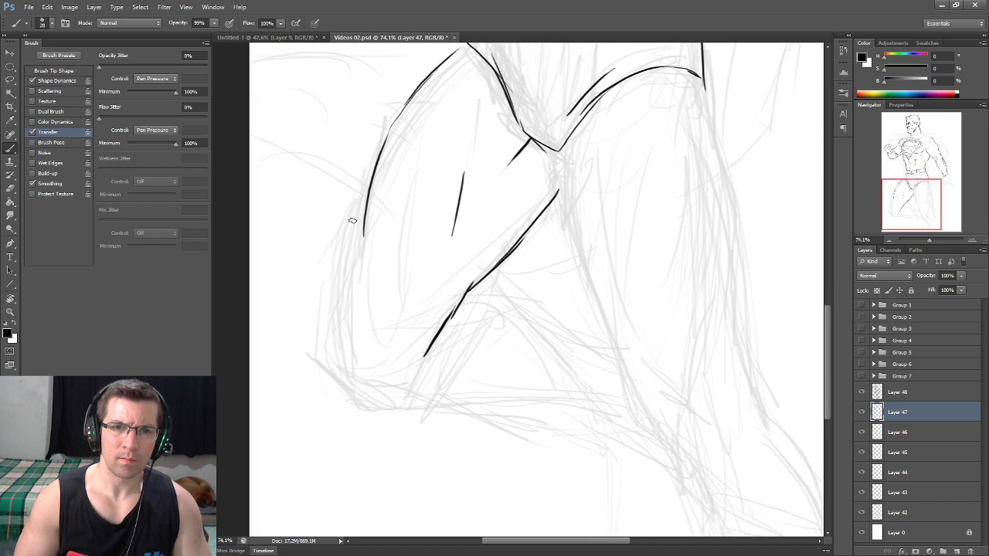
mouse_move(340, 298)
left_mouse_down()
mouse_move(353, 203)
mouse_move(391, 126)
left_mouse_up()
scroll(364, 246, "down", 3)
Draw the knee curve and add muscle lines reinforcing the bent thigh
mouse_move(340, 243)
left_mouse_down()
mouse_move(328, 307)
mouse_move(373, 350)
mouse_move(431, 352)
left_mouse_up()
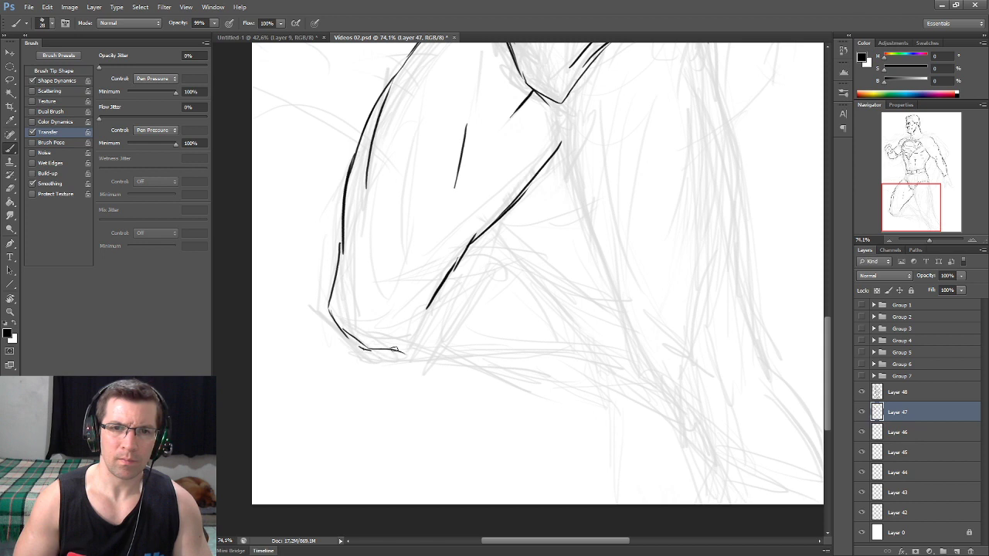
mouse_move(344, 297)
left_mouse_down()
mouse_move(389, 316)
mouse_move(414, 271)
left_mouse_up()
left_click_drag(413, 149, 417, 232)
left_click_drag(341, 301, 360, 210)
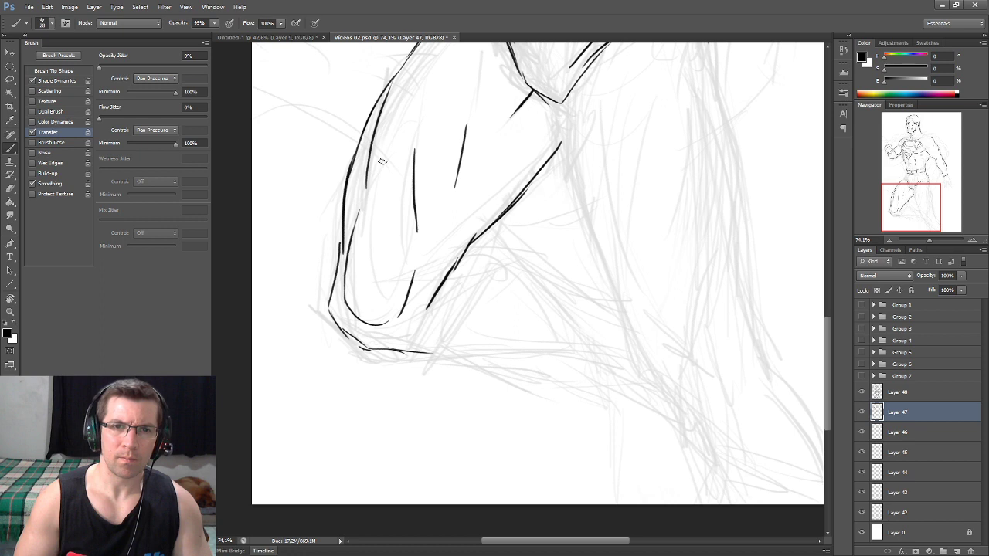
left_click_drag(425, 109, 402, 151)
scroll(413, 152, "up", 2)
mouse_move(373, 190)
left_mouse_down()
mouse_move(404, 143)
mouse_move(423, 164)
mouse_move(413, 207)
left_mouse_up()
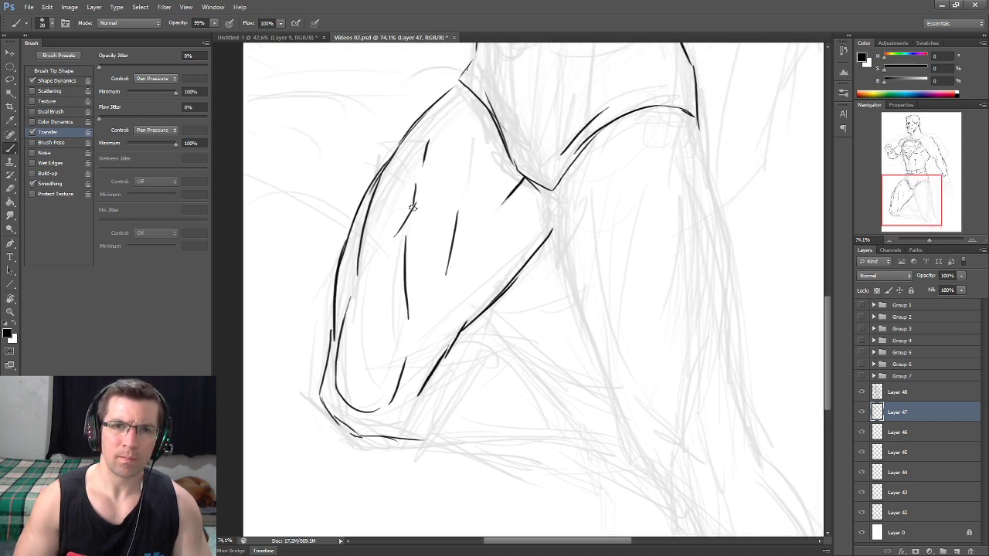
scroll(426, 231, "down", 3)
Ink the line under the knee, lower-leg contour, calf diagonal and folded leg's bottom edge
mouse_move(431, 243)
left_mouse_down()
mouse_move(470, 238)
mouse_move(408, 338)
left_mouse_up()
mouse_move(482, 238)
left_mouse_down()
mouse_move(463, 267)
mouse_move(488, 236)
left_mouse_up()
left_click_drag(408, 309, 485, 300)
left_click_drag(458, 199, 569, 248)
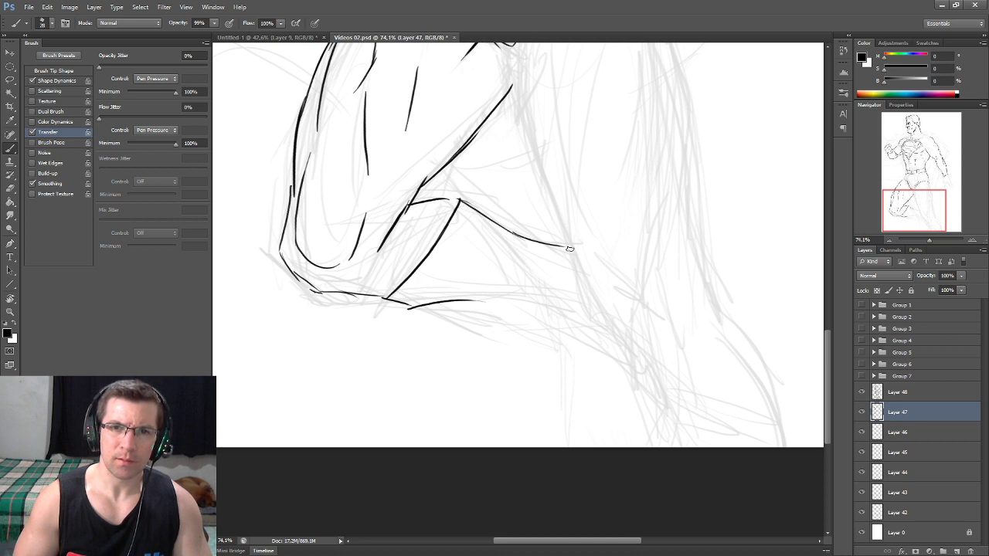
left_click_drag(456, 302, 589, 316)
Ink the first edge strokes of the other thigh, then zoom out to 53.13%
mouse_move(508, 58)
left_mouse_down()
mouse_move(470, 153)
mouse_move(492, 238)
left_mouse_up()
mouse_move(563, 151)
left_mouse_down()
mouse_move(493, 203)
mouse_move(509, 165)
left_mouse_up()
mouse_move(516, 223)
left_mouse_down()
mouse_move(492, 229)
mouse_move(479, 192)
left_mouse_up()
left_click_drag(479, 123, 471, 166)
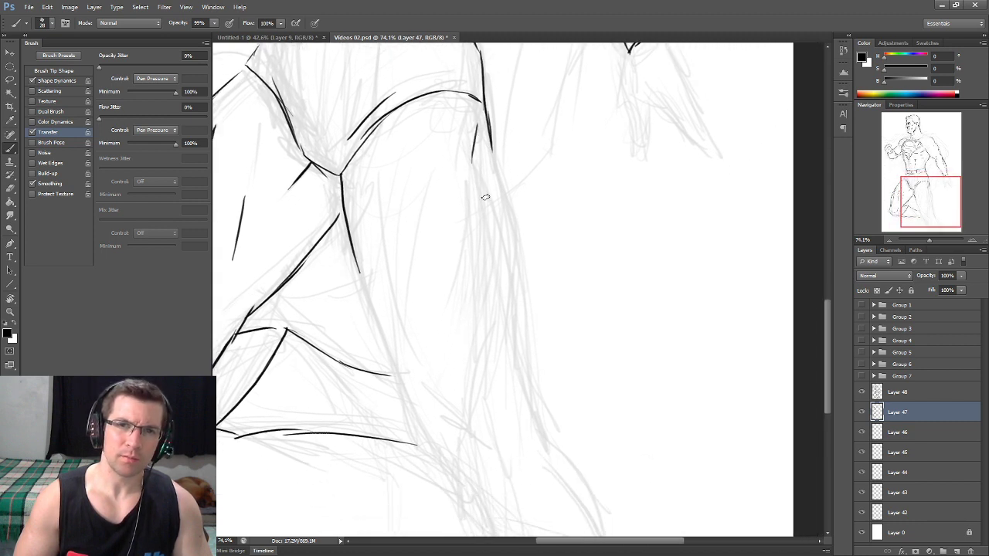
mouse_move(477, 331)
left_mouse_down()
mouse_move(457, 296)
mouse_move(511, 360)
left_mouse_up()
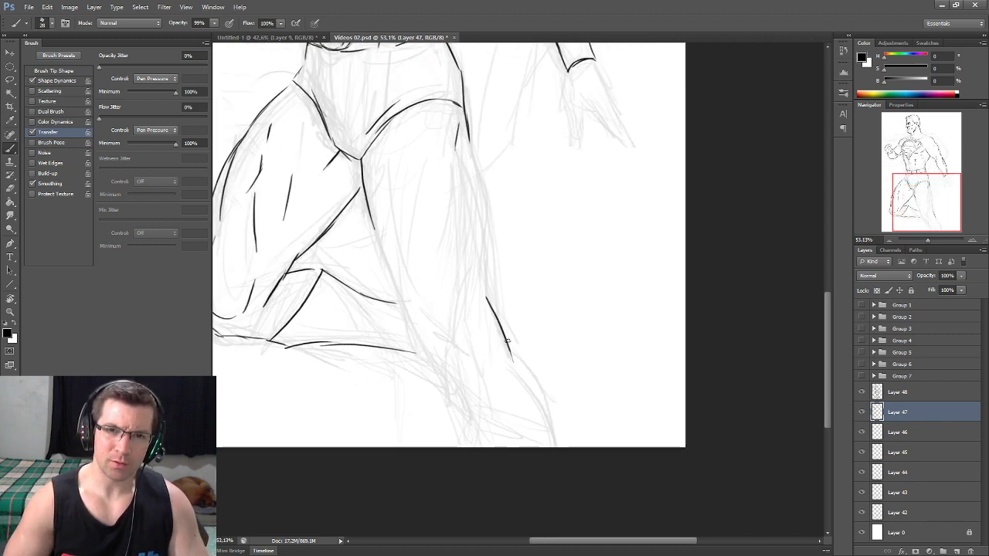
Ink the standing leg's outer and inner contours, redrawing the misplaced outer line
left_click_drag(471, 160, 489, 304)
left_click_drag(478, 199, 486, 267)
key("ctrl+alt+z")
key("ctrl+alt+z")
mouse_move(469, 151)
left_mouse_down()
mouse_move(494, 237)
mouse_move(499, 316)
left_mouse_up()
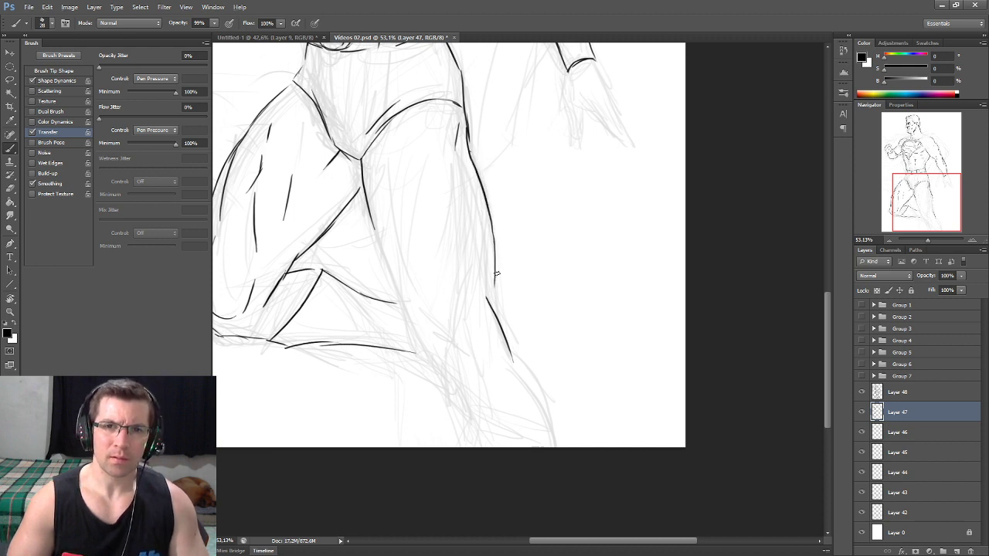
mouse_move(376, 231)
left_mouse_down()
mouse_move(420, 349)
mouse_move(476, 446)
left_mouse_up()
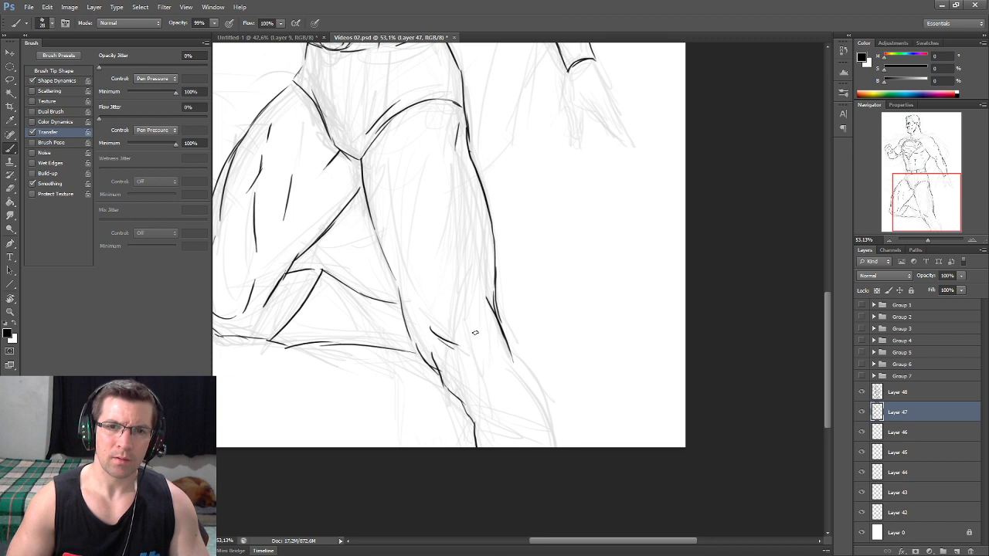
Reinforce the upper leg contour and hatch muscle detail on the lower leg
mouse_move(474, 226)
left_mouse_down()
mouse_move(469, 317)
mouse_move(474, 232)
left_mouse_up()
key("ctrl+z")
left_click_drag(465, 156, 469, 182)
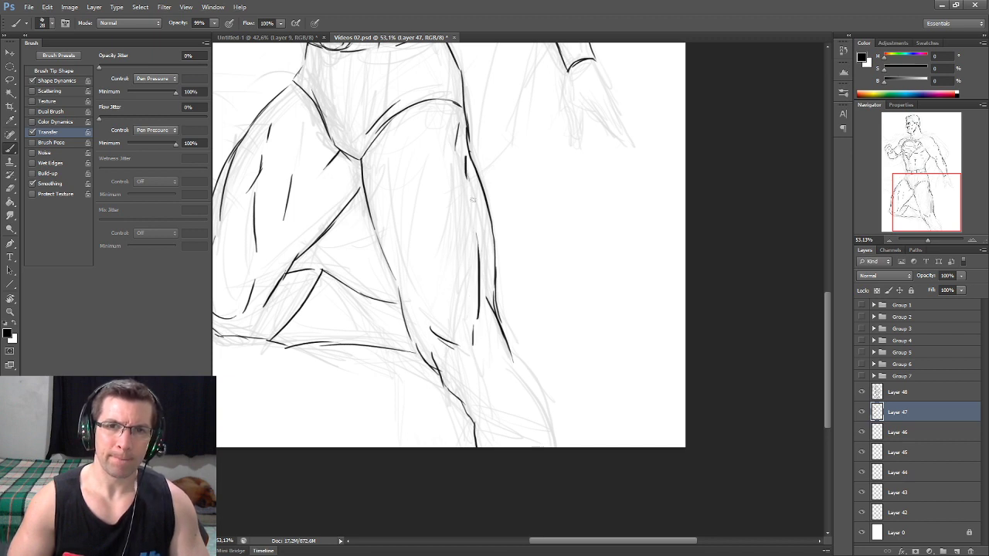
left_click_drag(463, 131, 468, 165)
left_click_drag(498, 309, 508, 337)
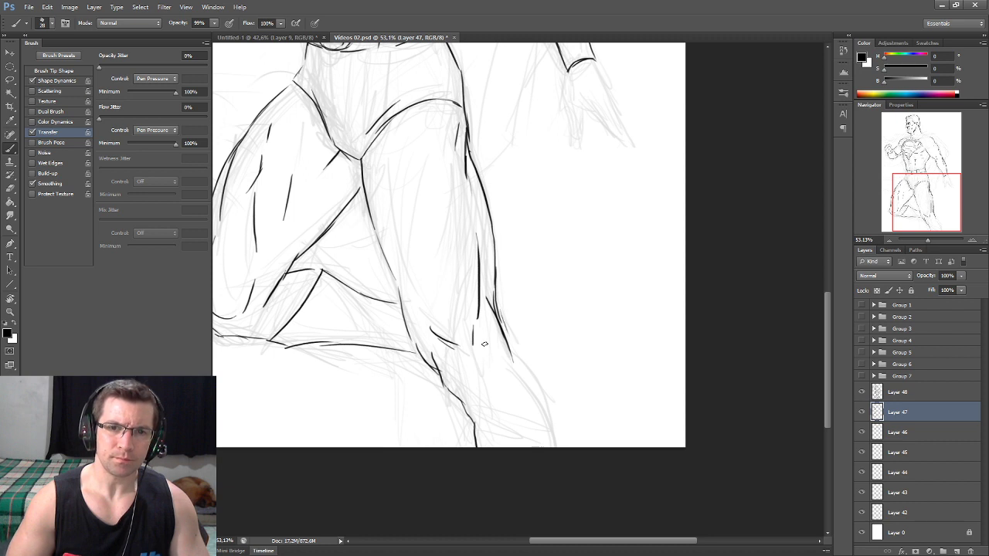
mouse_move(461, 355)
left_mouse_down()
mouse_move(467, 377)
mouse_move(482, 379)
left_mouse_up()
left_click_drag(477, 331, 479, 344)
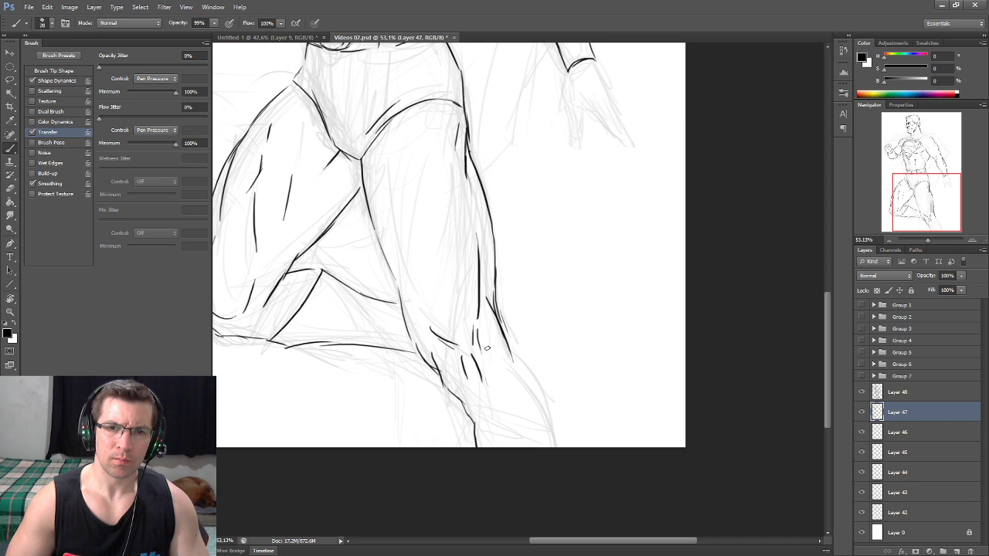
Carry the leg's right contour and bottom curve down to the canvas edge
left_click_drag(494, 306, 551, 412)
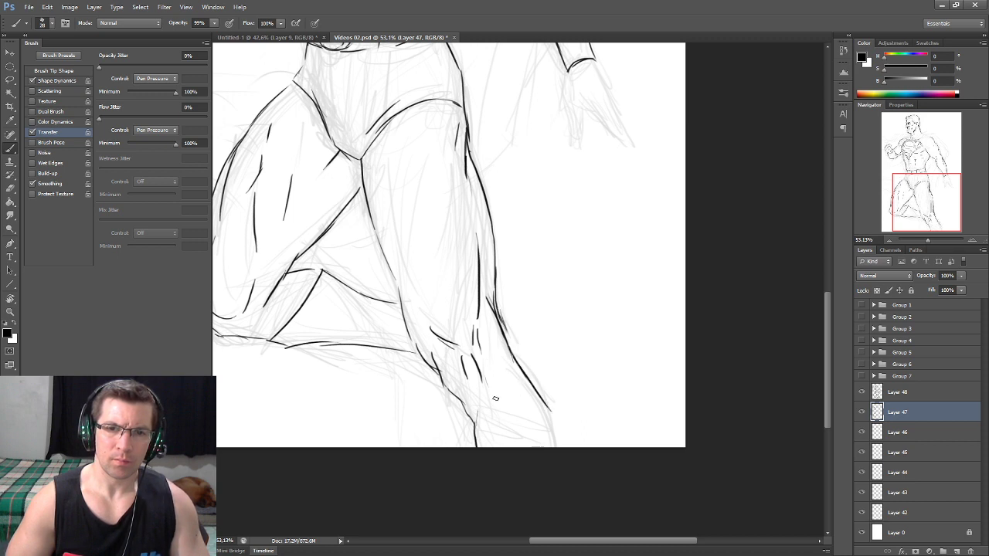
left_click_drag(477, 431, 555, 445)
left_click_drag(541, 403, 564, 446)
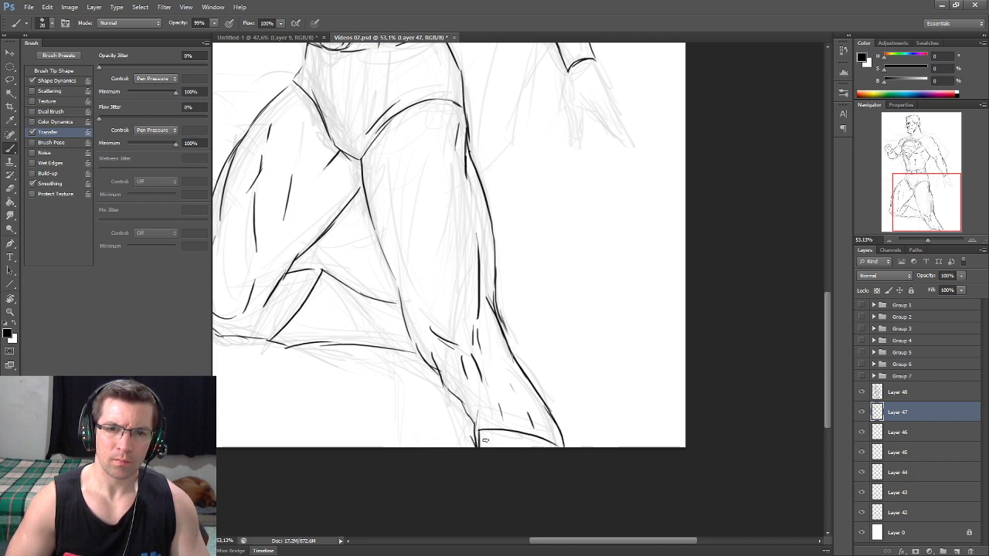
left_click_drag(303, 335, 356, 319)
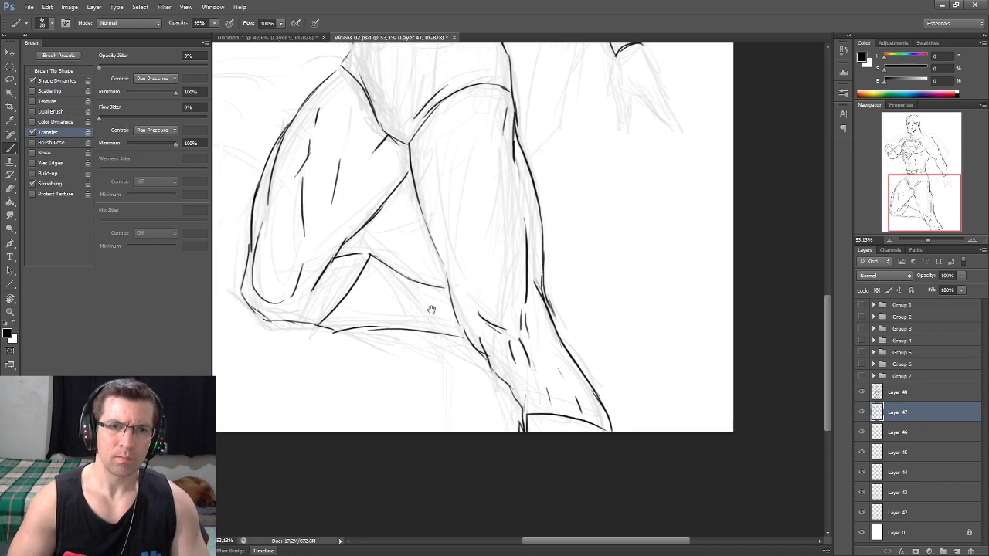
Reinforce the inner thigh line with several overlapping strokes
left_click_drag(409, 173, 414, 315)
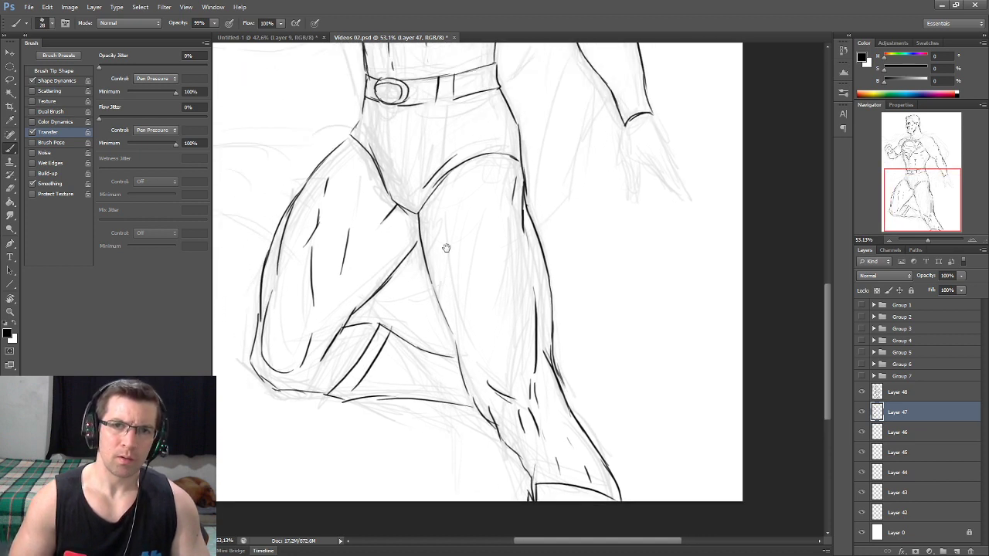
left_click_drag(341, 343, 307, 356)
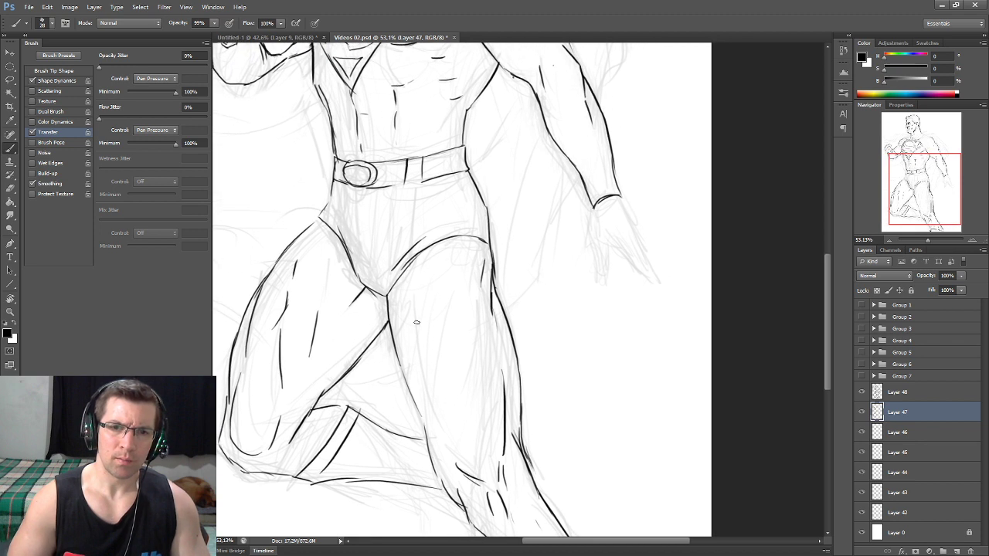
left_click_drag(402, 330, 414, 401)
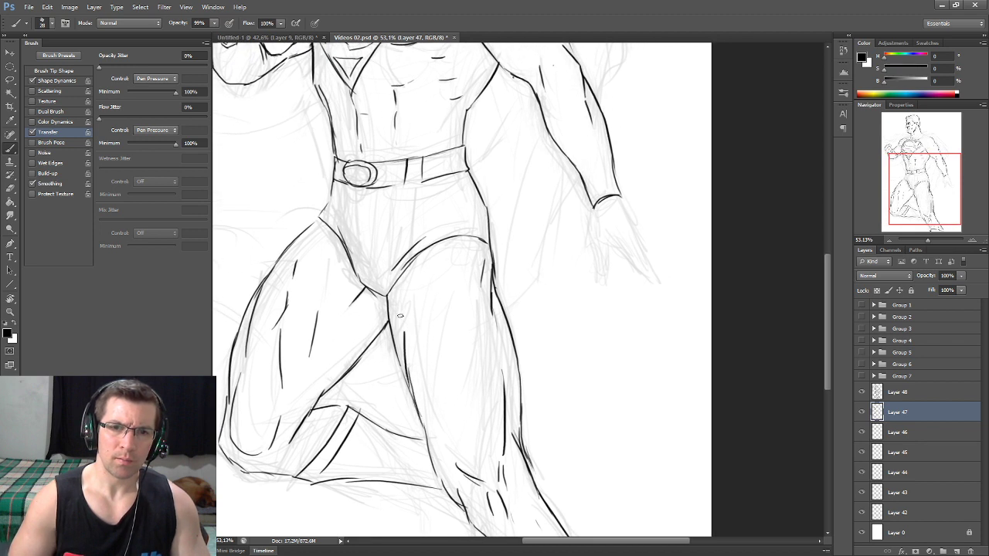
left_click_drag(406, 362, 401, 301)
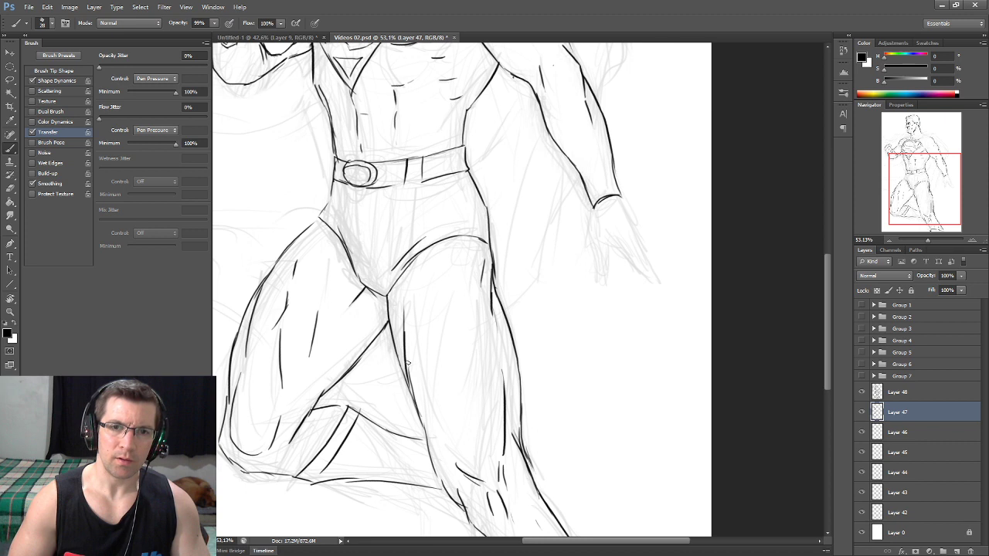
left_click_drag(428, 436, 410, 303)
left_click_drag(409, 347, 428, 402)
left_click_drag(410, 301, 415, 358)
Ink the inner calf line and add muscle lines on the upper thigh
left_click_drag(449, 448, 446, 401)
left_click_drag(432, 296, 438, 352)
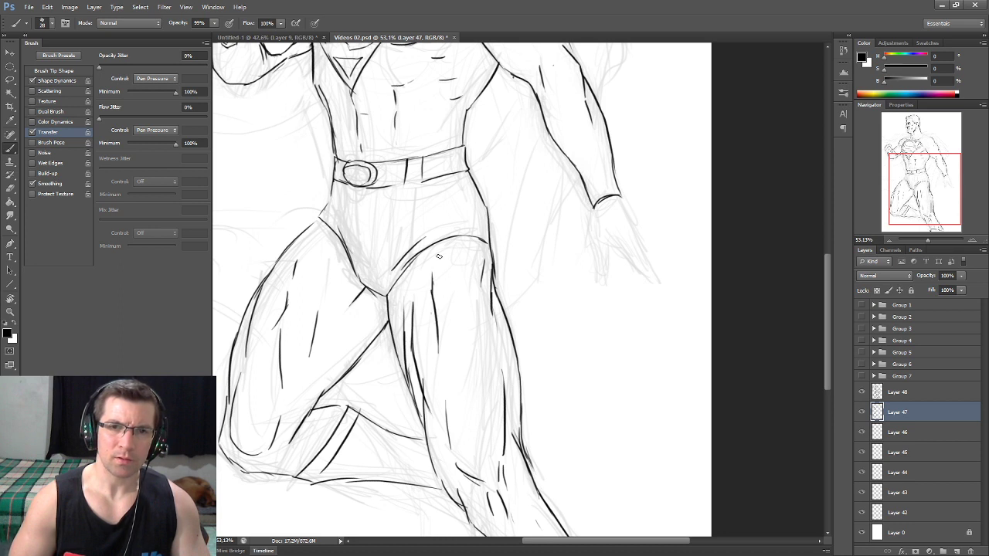
left_click_drag(457, 234, 461, 252)
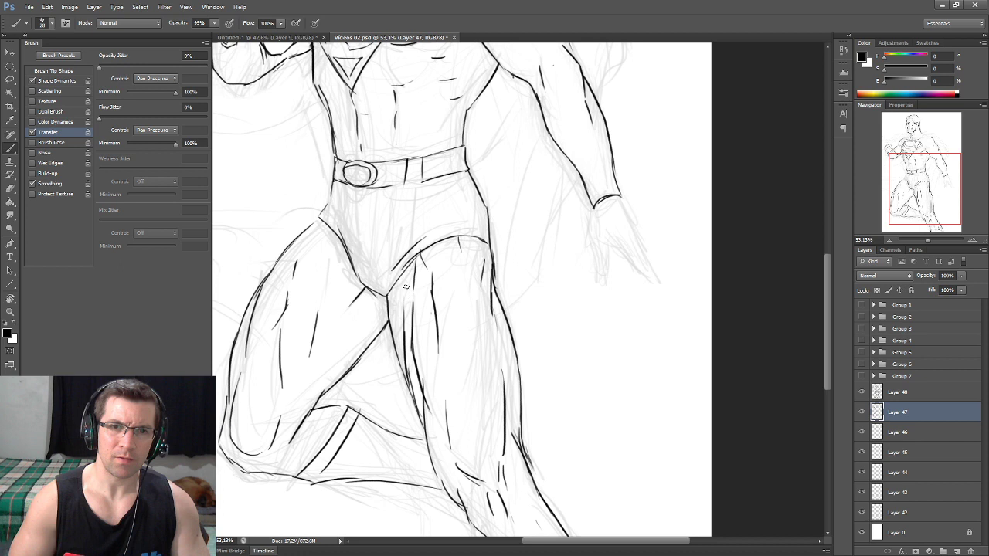
left_click_drag(406, 296, 476, 280)
left_click_drag(407, 216, 403, 256)
key("ctrl+z")
left_click_drag(407, 219, 402, 252)
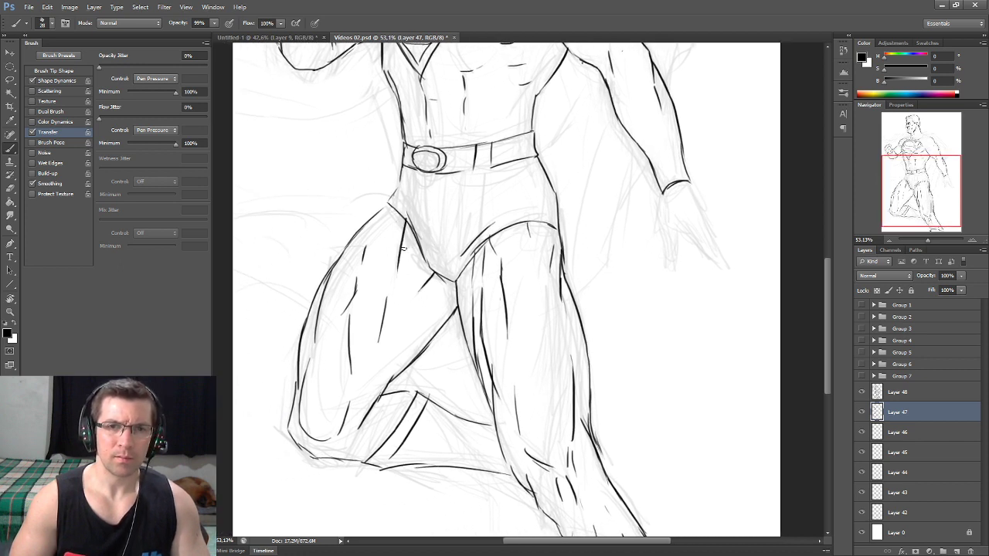
Ink the cape edge sweeping up from the collar over the left shoulder
left_click_drag(401, 309, 419, 256)
left_click_drag(422, 346, 412, 282)
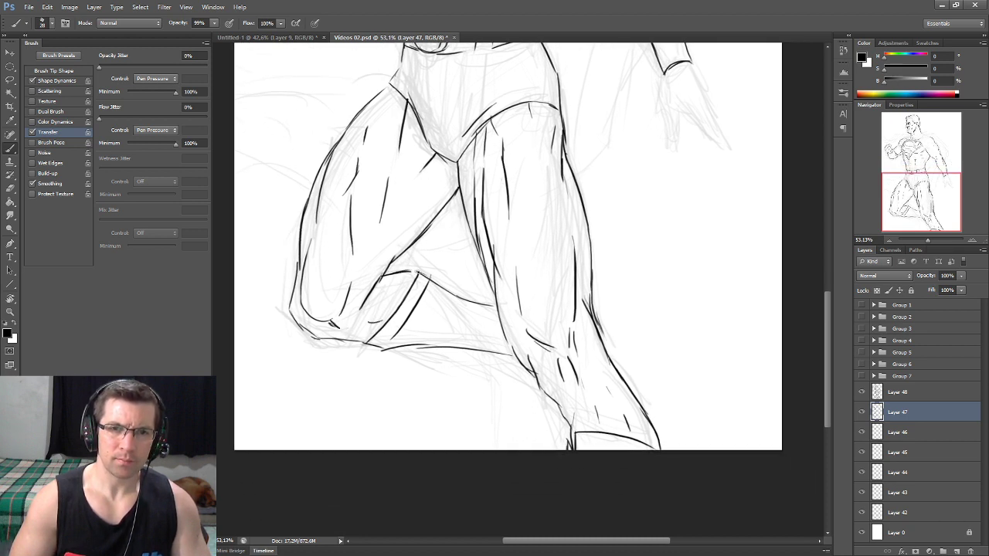
scroll(422, 284, "up", 5)
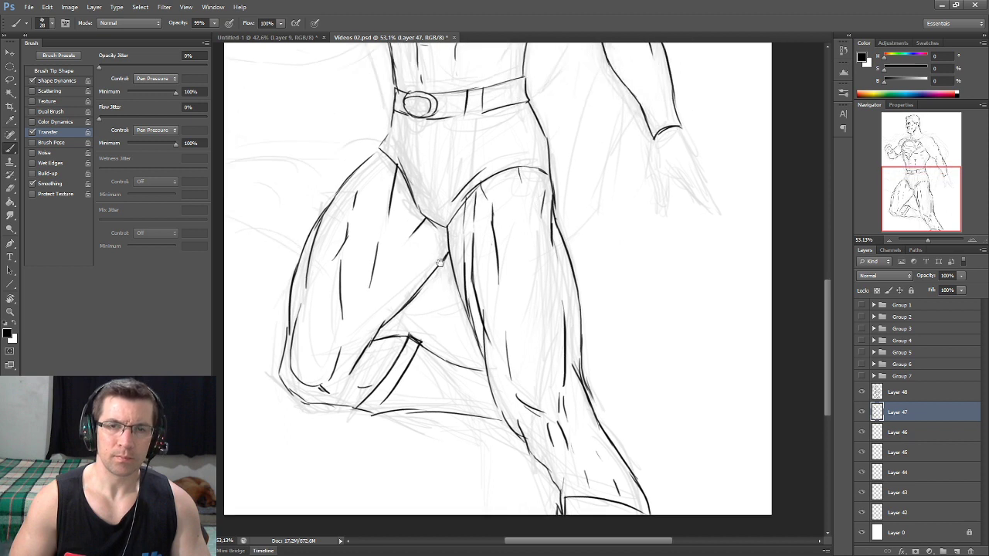
scroll(410, 270, "down", 1)
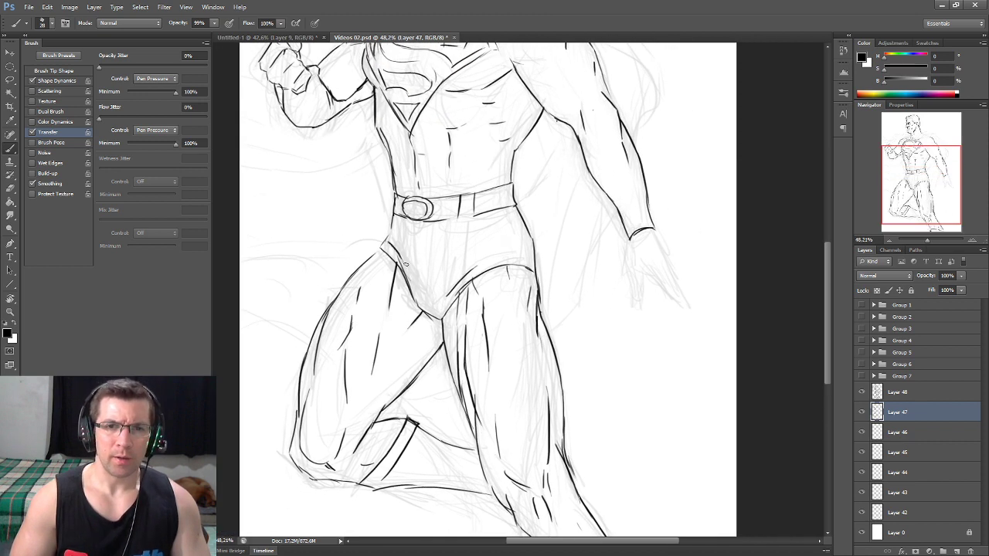
left_click_drag(610, 118, 457, 258)
scroll(457, 259, "down", 1)
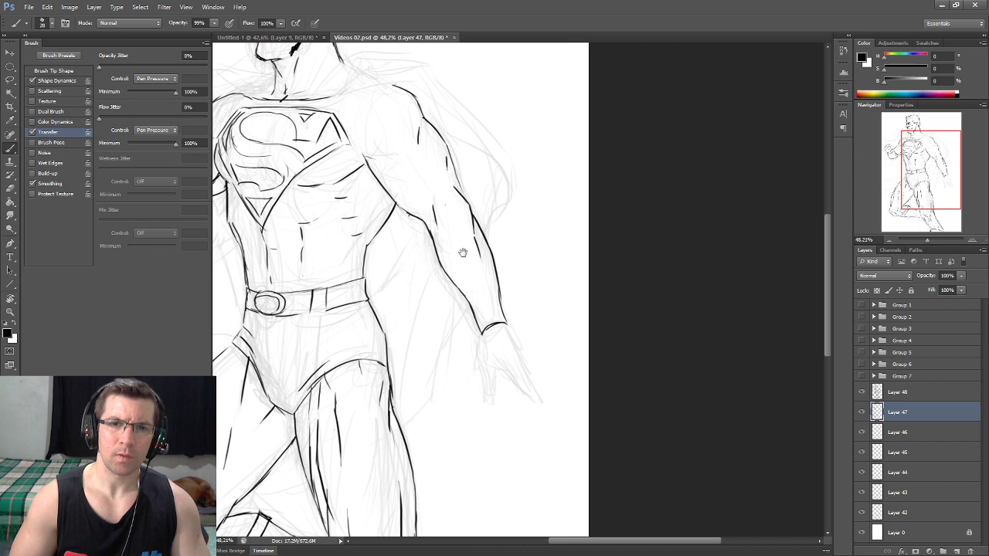
left_click_drag(444, 209, 504, 275)
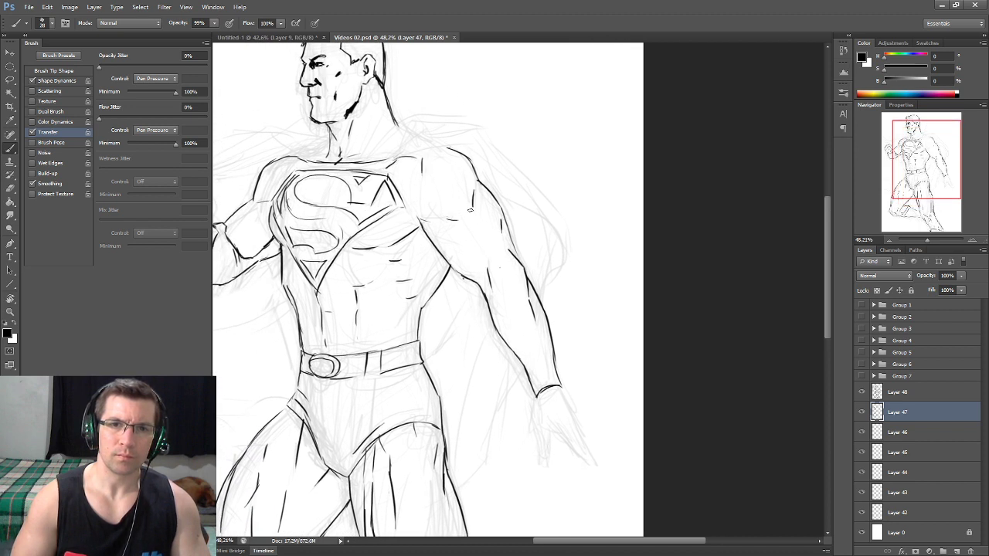
mouse_move(397, 147)
left_mouse_down()
mouse_move(431, 196)
mouse_move(441, 167)
left_mouse_up()
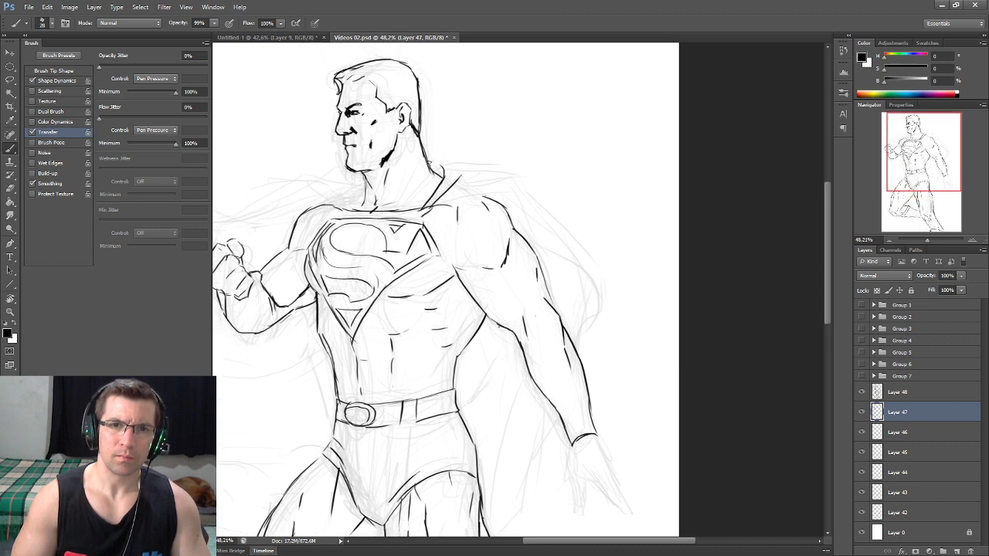
mouse_move(449, 206)
left_mouse_down()
mouse_move(500, 192)
mouse_move(542, 207)
mouse_move(627, 282)
mouse_move(610, 357)
left_mouse_up()
Ink the cape edge below the forearm, its lower-left sweep, and a line behind the raised arm
scroll(610, 340, "down", 2)
scroll(541, 317, "down", 3)
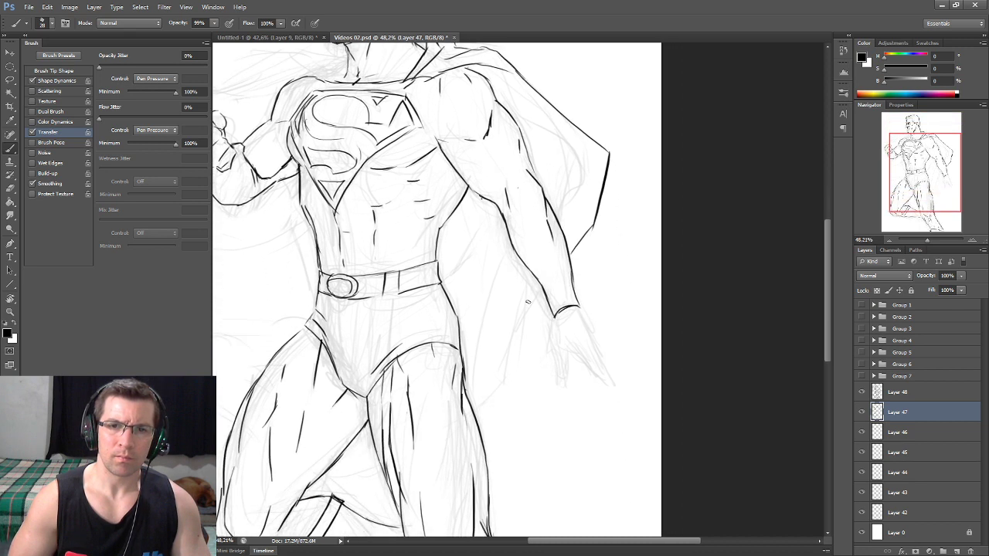
left_click_drag(541, 295, 475, 410)
scroll(479, 332, "down", 5)
scroll(464, 332, "left", 3)
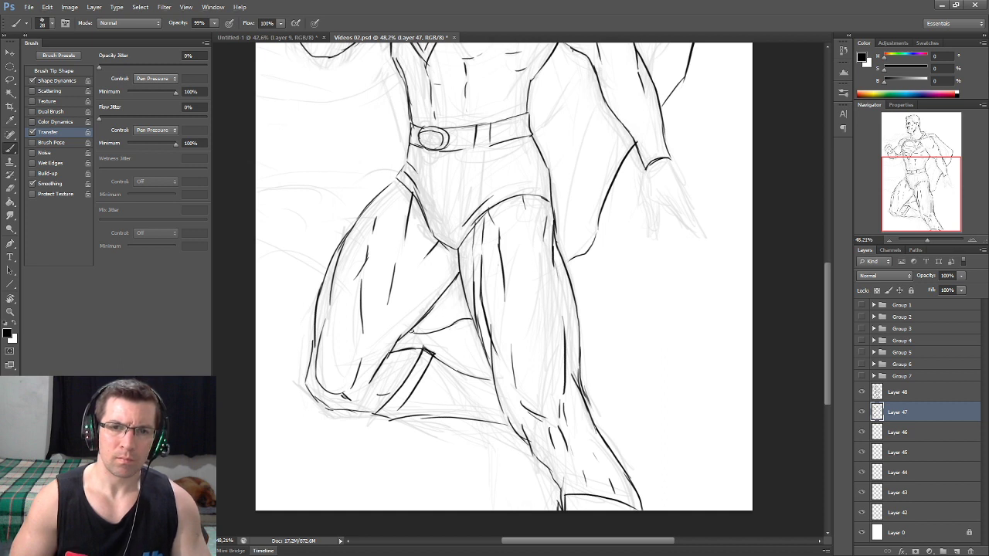
scroll(336, 232, "up", 3)
scroll(332, 262, "left", 1)
left_click_drag(295, 289, 383, 312)
left_click_drag(422, 188, 340, 229)
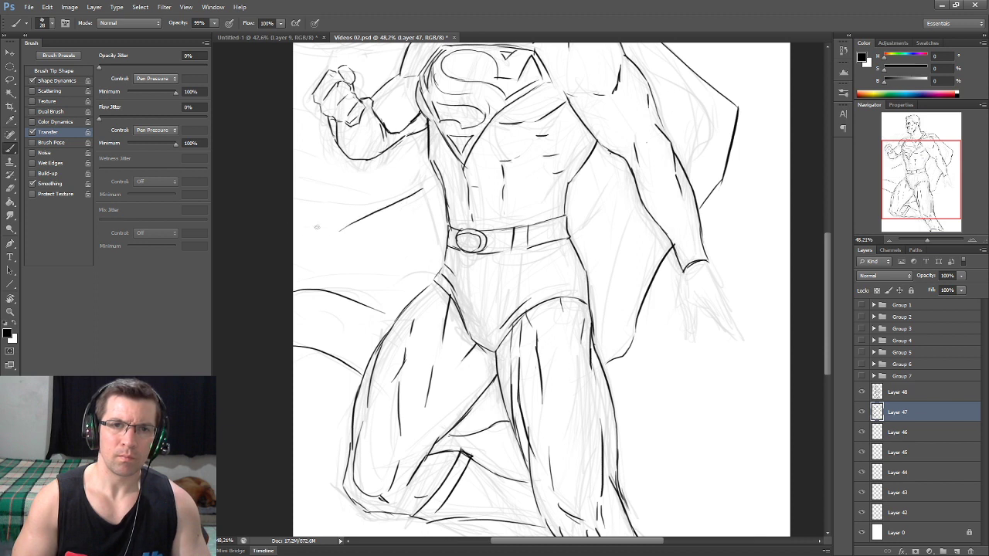
Ink the billowing cape curve at upper left and a short line by the collar
scroll(340, 197, "up", 2)
scroll(320, 207, "up", 1)
scroll(324, 200, "up", 2)
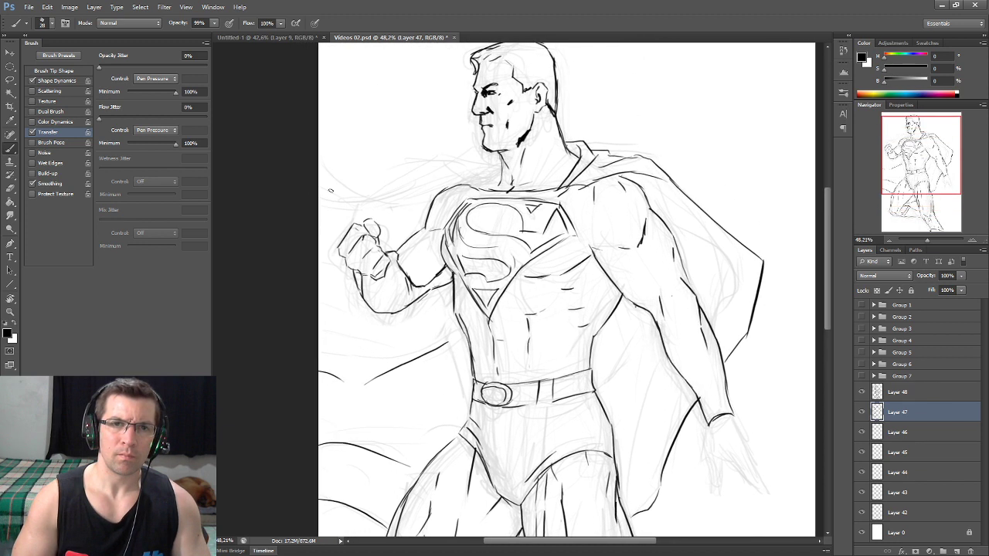
mouse_move(318, 149)
left_mouse_down()
mouse_move(356, 191)
mouse_move(458, 137)
left_mouse_up()
mouse_move(425, 168)
left_mouse_down()
mouse_move(478, 180)
mouse_move(471, 186)
mouse_move(477, 169)
mouse_move(481, 181)
mouse_move(369, 203)
left_mouse_up()
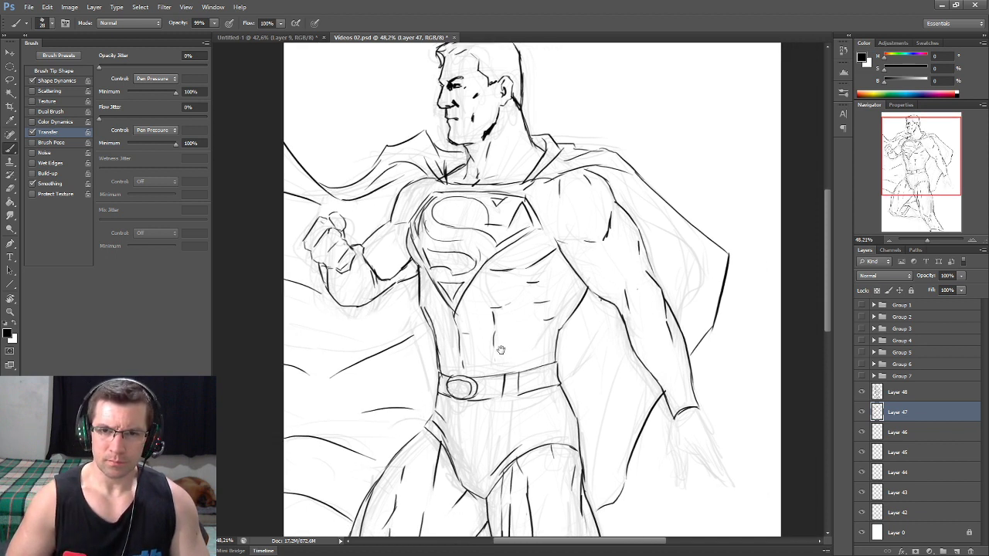
Ink the cape edges beside the torso, on the inner right, and behind the shoulder
left_click_drag(641, 399, 536, 368)
left_click_drag(553, 327, 523, 433)
left_click_drag(525, 306, 487, 366)
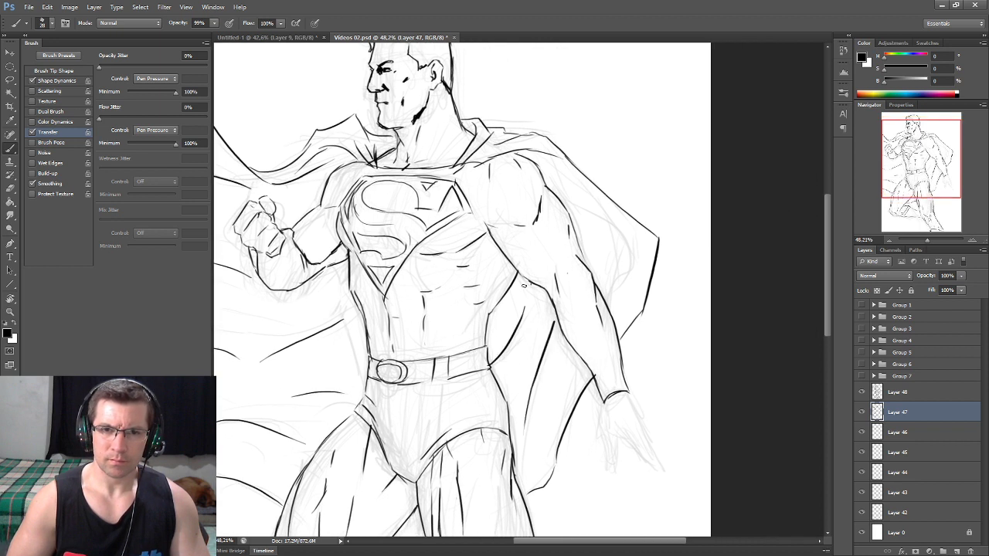
left_click_drag(632, 241, 610, 300)
left_click_drag(550, 186, 618, 220)
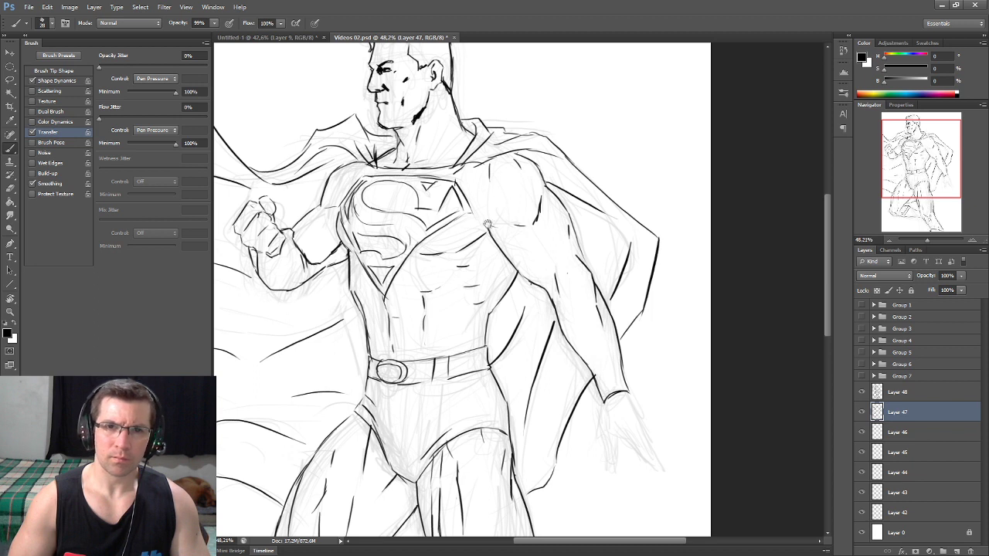
left_click_drag(492, 216, 533, 189)
key("ctrl+0")
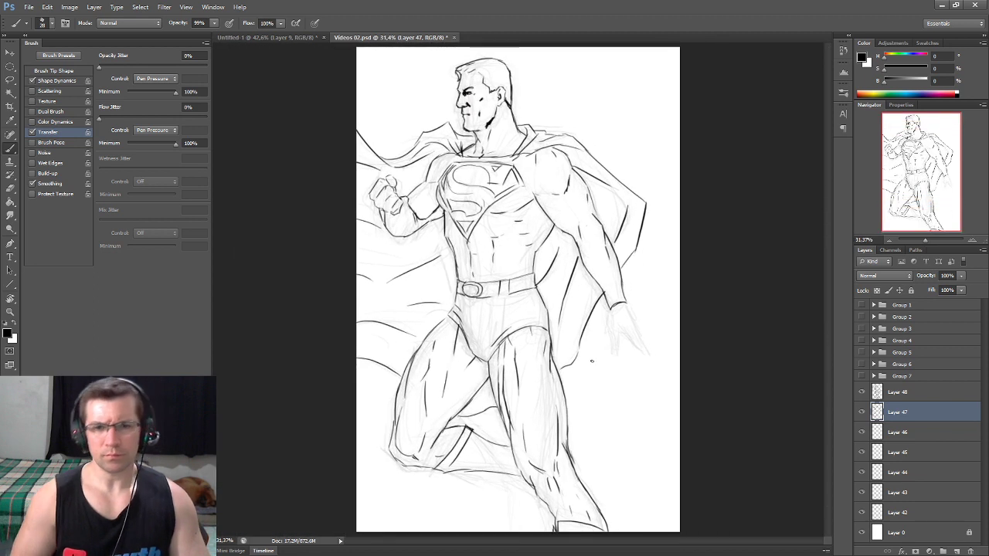
Ink the hanging hand's wrist edge and redraw the fingertip with a rounded end
scroll(534, 349, "up", 5)
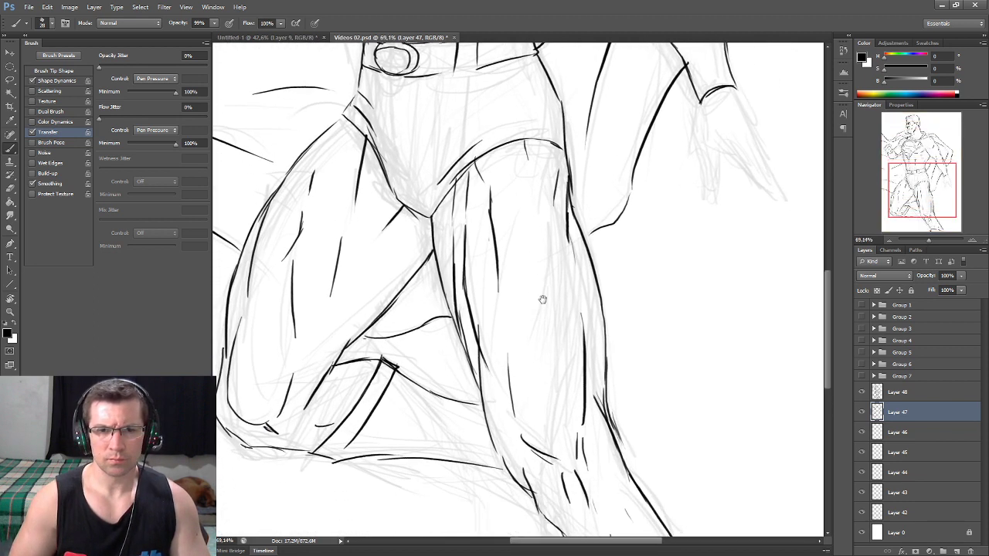
scroll(541, 310, "down", 3)
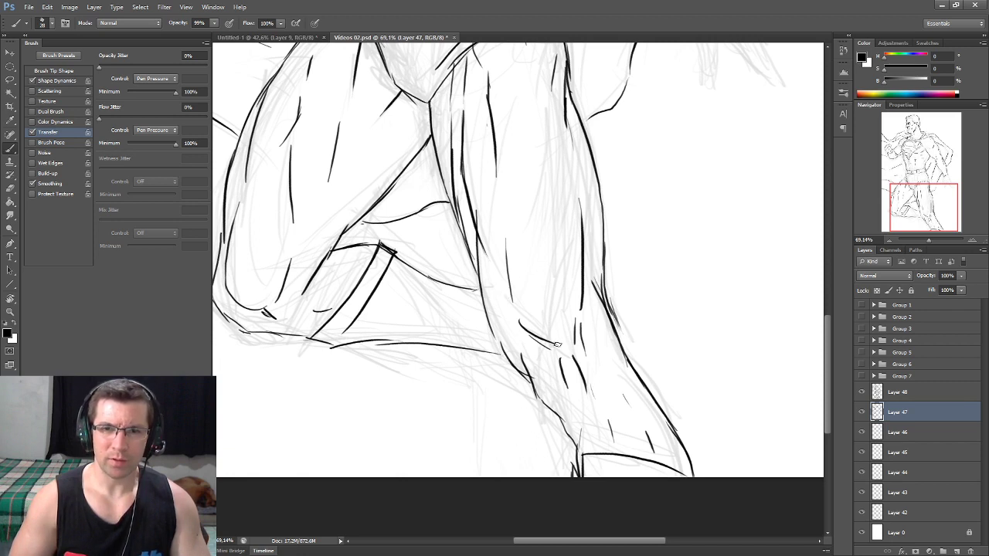
left_click_drag(562, 291, 534, 330)
scroll(535, 330, "down", 5)
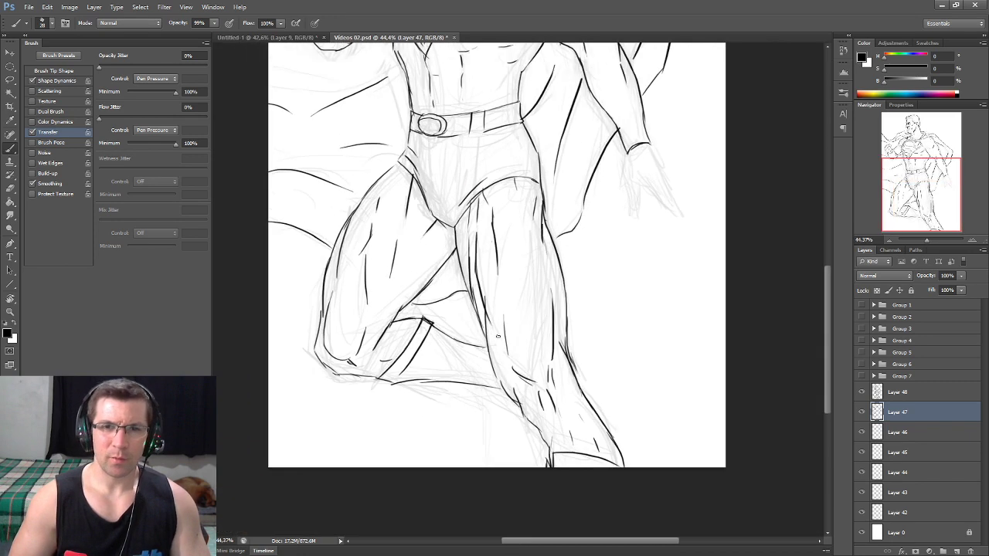
scroll(529, 327, "down", 2)
scroll(630, 241, "up", 6)
scroll(631, 240, "up", 3)
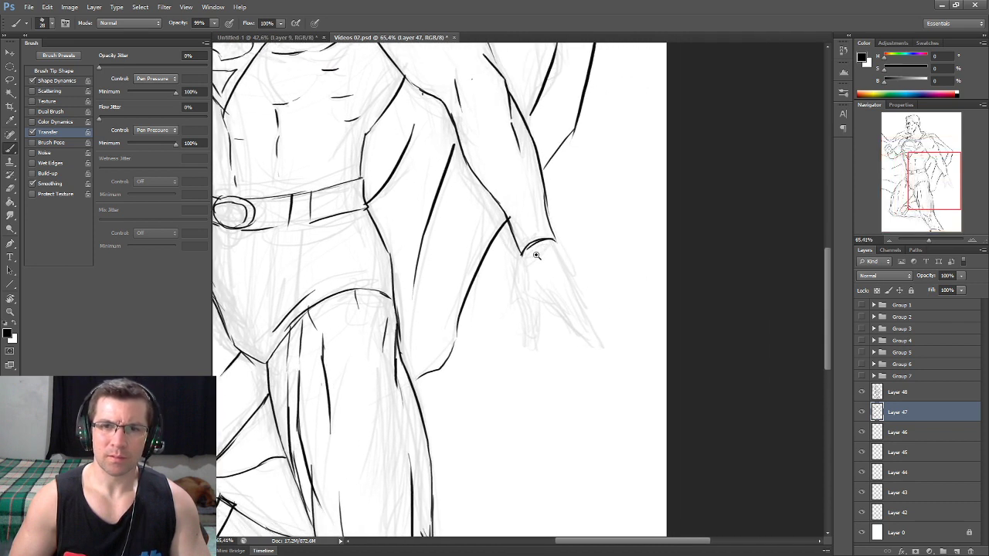
mouse_move(517, 245)
left_mouse_down()
mouse_move(500, 331)
mouse_move(511, 386)
mouse_move(537, 402)
mouse_move(530, 358)
left_mouse_up()
key("ctrl+z")
Ink the back of the hand and the finger's outer contour down to a rounded tip
key("ctrl+z")
mouse_move(521, 410)
left_mouse_down()
mouse_move(536, 334)
mouse_move(541, 324)
mouse_move(558, 336)
left_mouse_up()
mouse_move(563, 235)
left_mouse_down()
mouse_move(610, 322)
mouse_move(595, 360)
mouse_move(614, 359)
mouse_move(597, 375)
mouse_move(622, 417)
left_mouse_up()
key("ctrl+z")
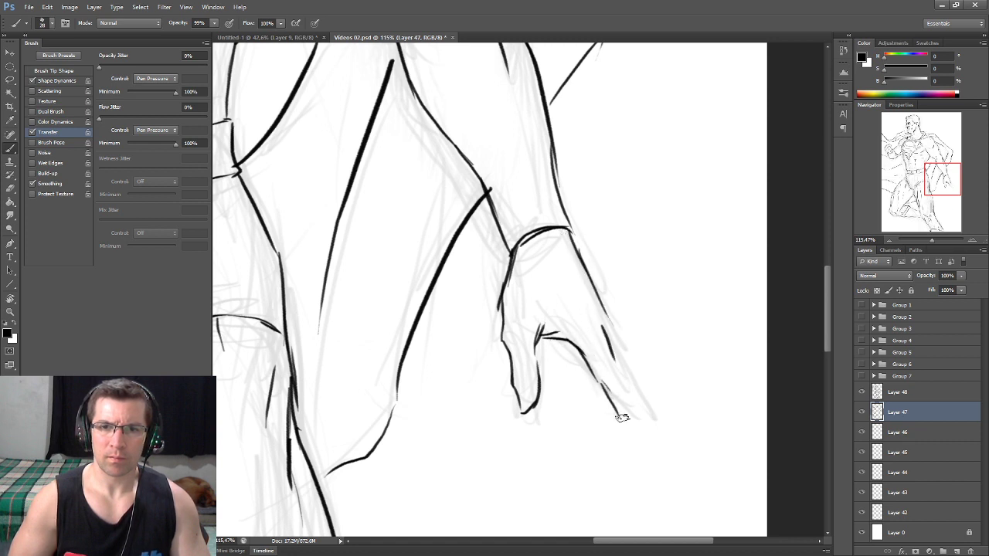
left_click_drag(607, 348, 645, 427)
left_click_drag(599, 302, 653, 411)
left_click_drag(589, 374, 603, 418)
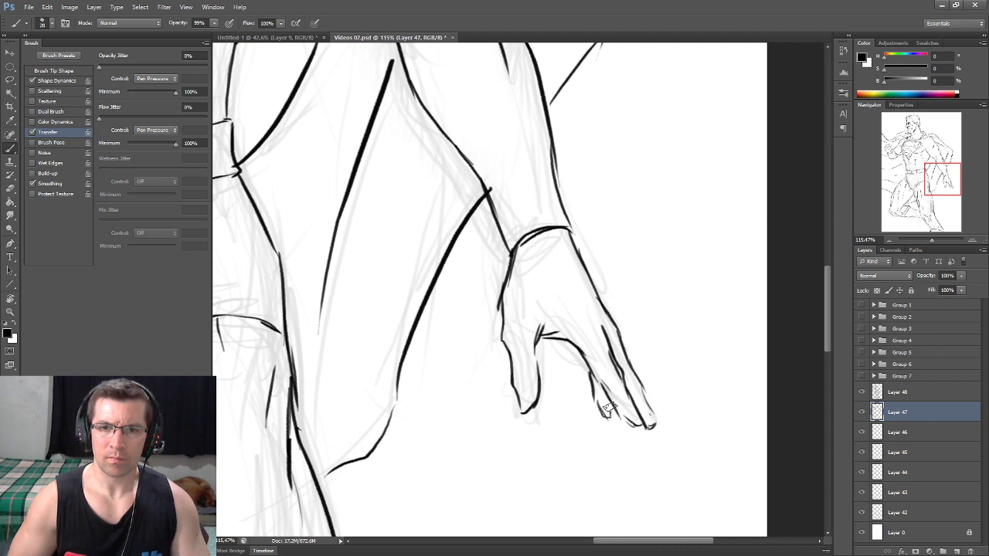
Ink the sides of two more fingers and add knuckle and cuff detail lines
left_click_drag(570, 363, 576, 400)
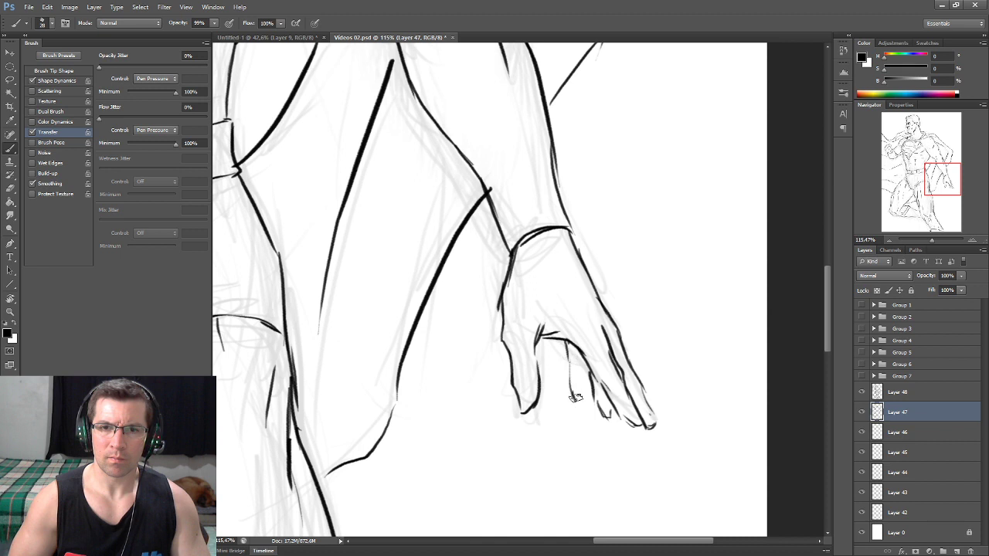
left_click_drag(580, 357, 585, 403)
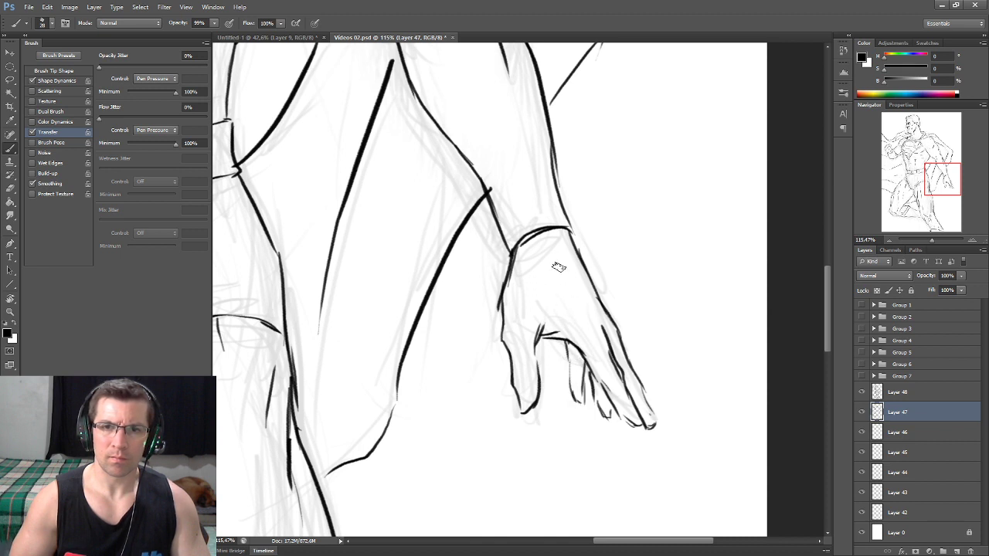
left_click_drag(557, 264, 565, 292)
mouse_move(524, 243)
left_mouse_down()
mouse_move(523, 259)
mouse_move(531, 256)
left_mouse_up()
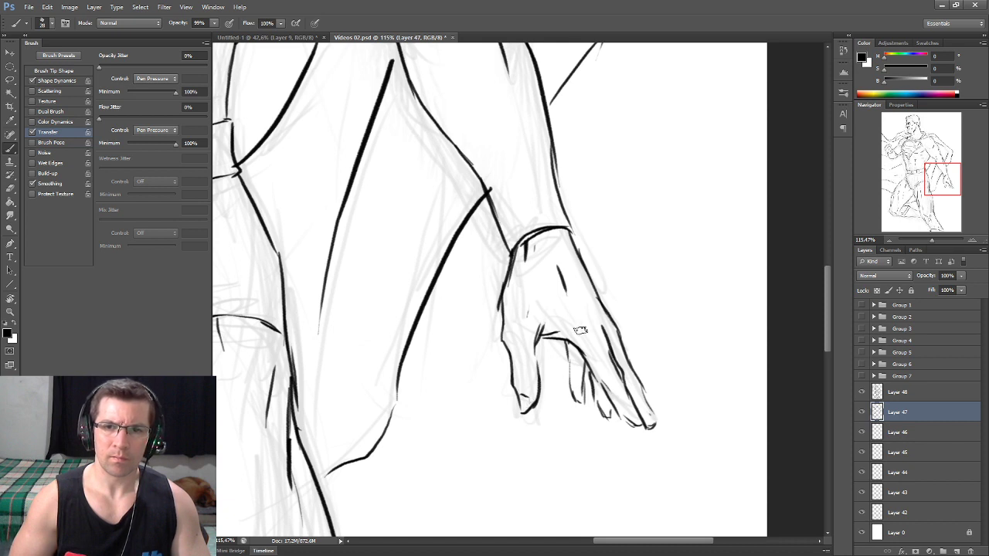
left_click_drag(549, 354, 577, 317)
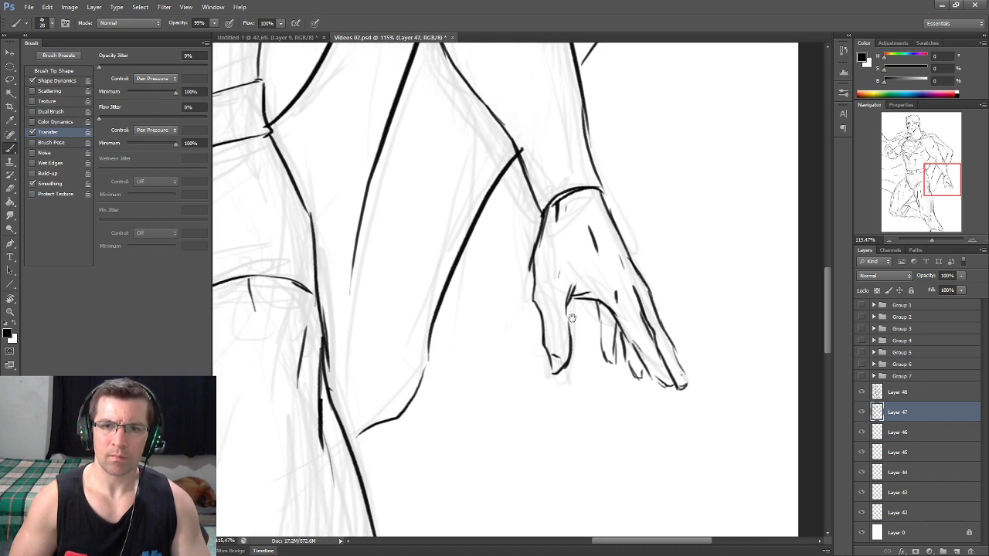
scroll(576, 317, "down", 8)
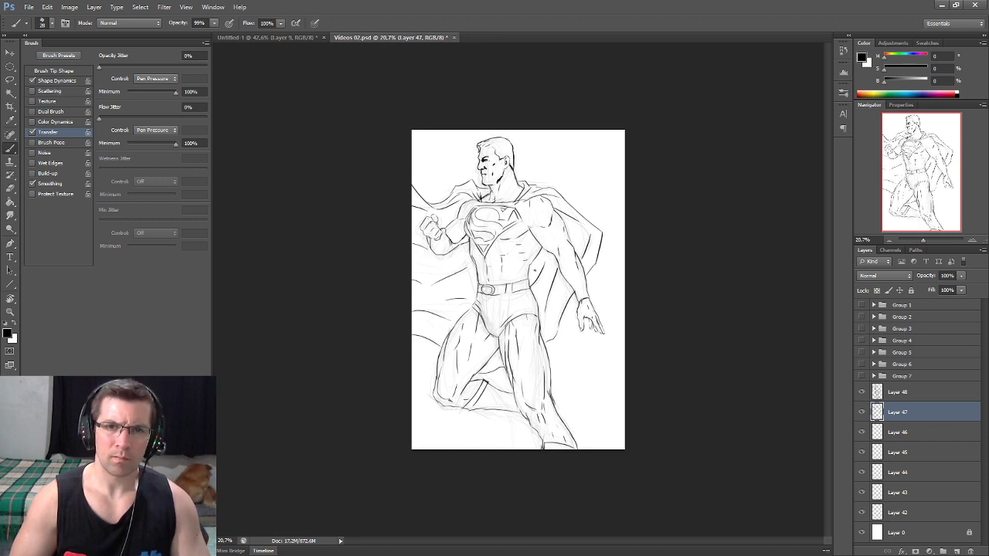
Darken and thicken the eyebrow, eyelid and eye strokes
scroll(479, 209, "up", 5)
scroll(475, 253, "up", 1)
scroll(483, 249, "up", 1)
scroll(494, 243, "up", 2)
scroll(510, 236, "up", 1)
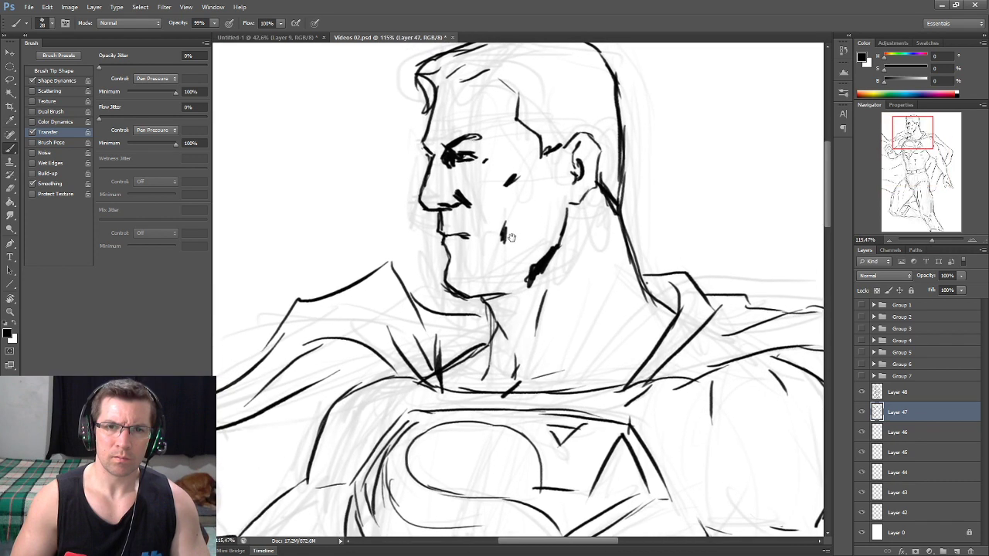
scroll(498, 216, "up", 1)
scroll(488, 197, "up", 1)
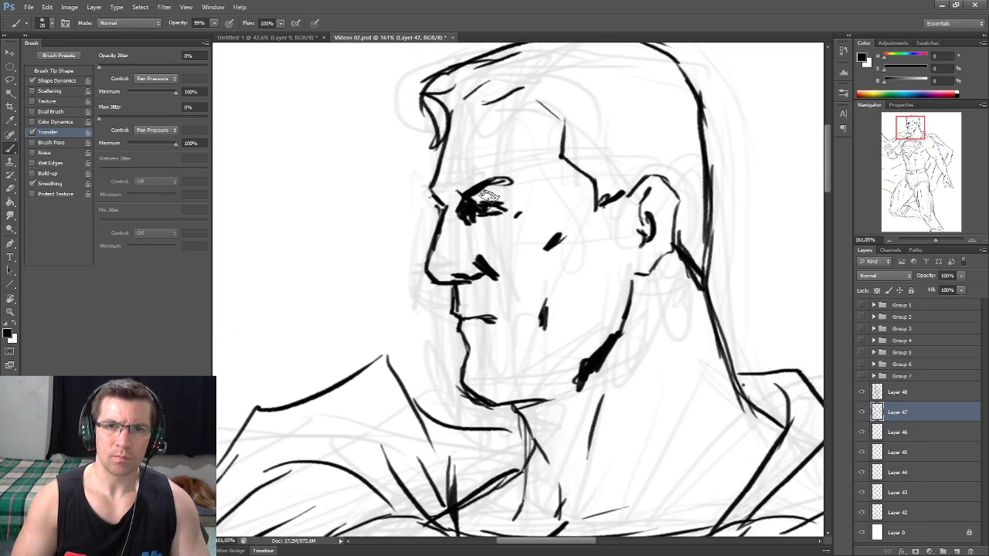
left_click_drag(460, 193, 513, 182)
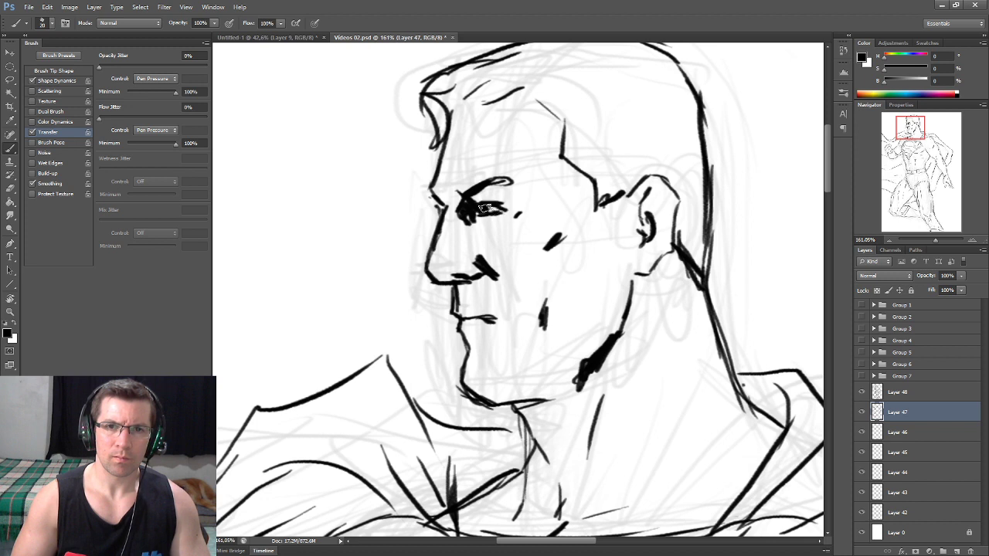
left_click_drag(477, 197, 494, 193)
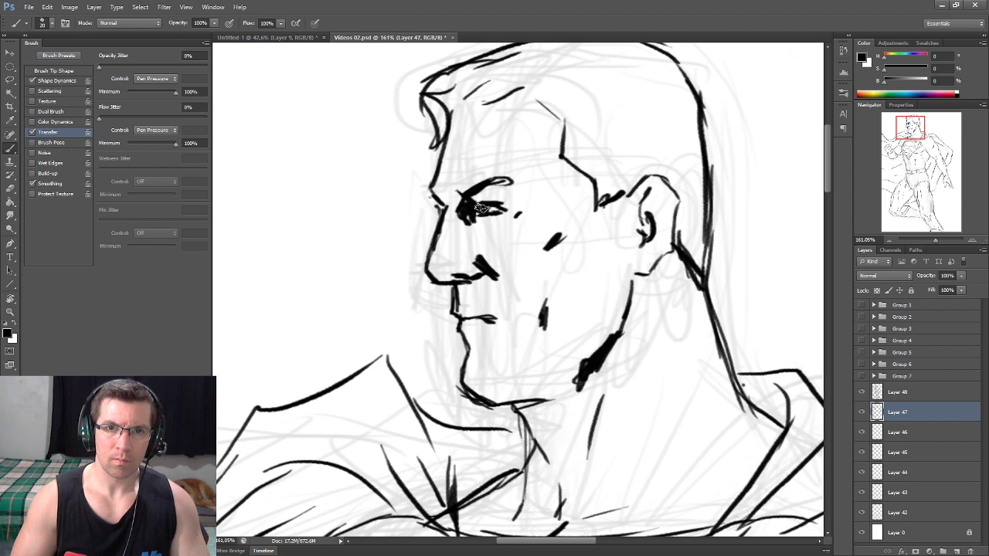
Add a white eye highlight, then thicken the eye and eyebrow in black and hatch the forehead
key("x")
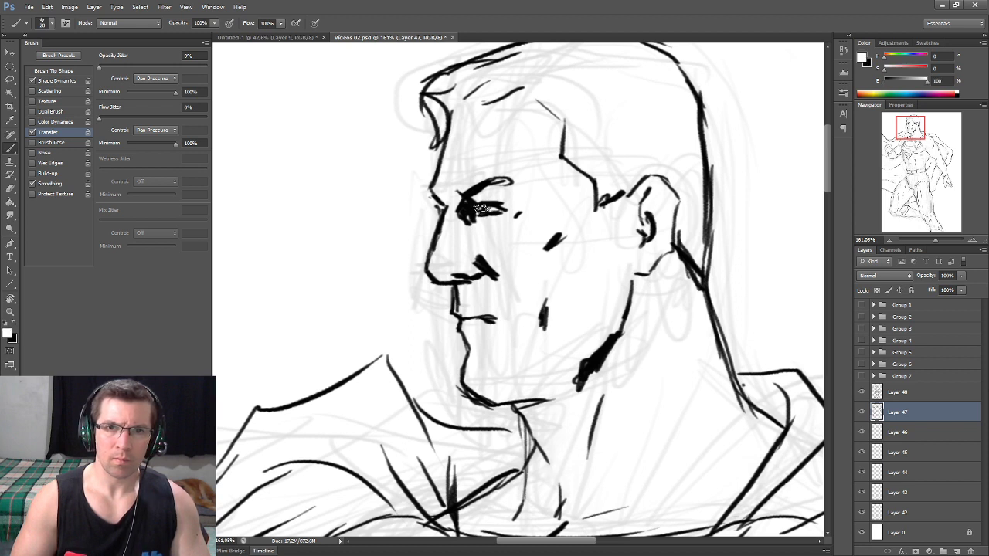
left_click_drag(479, 205, 482, 209)
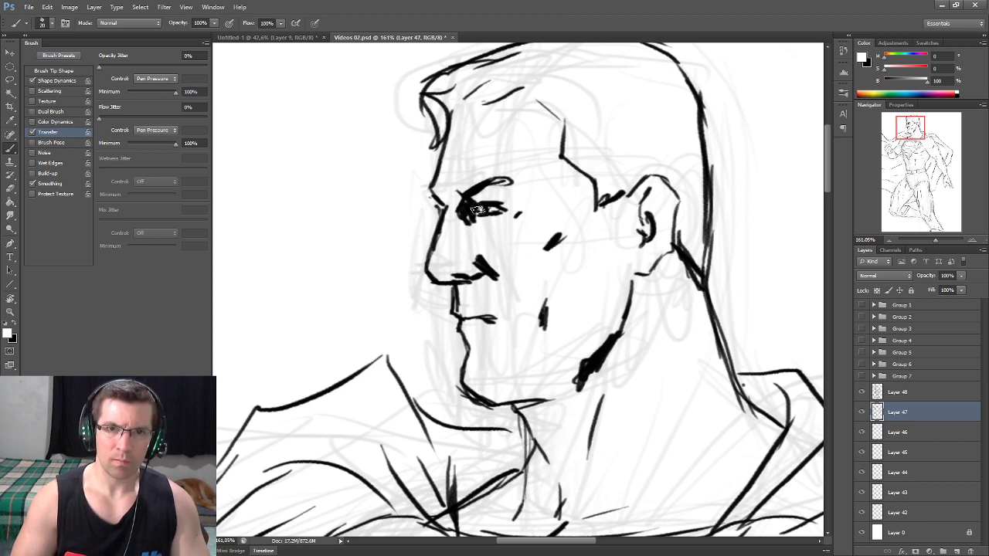
key("x")
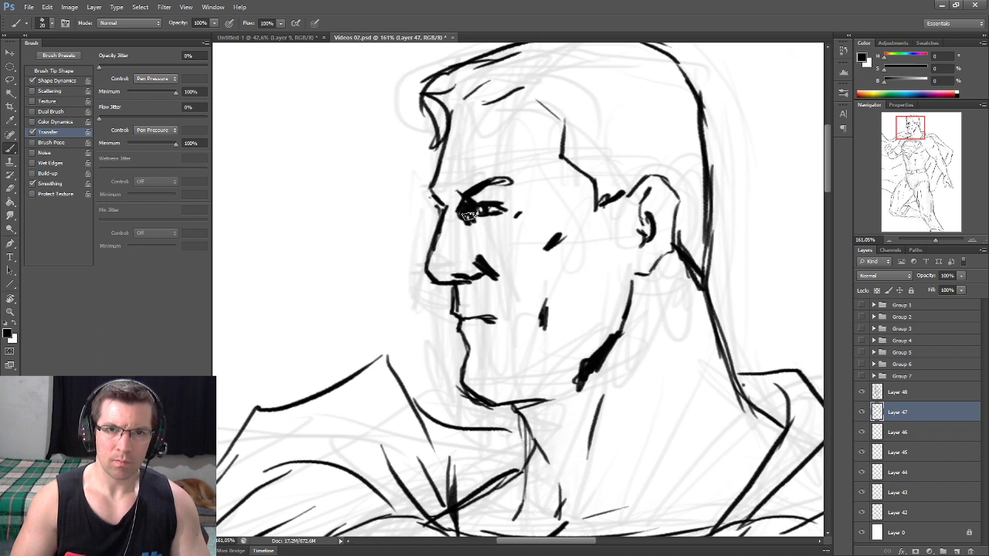
left_click_drag(465, 218, 460, 213)
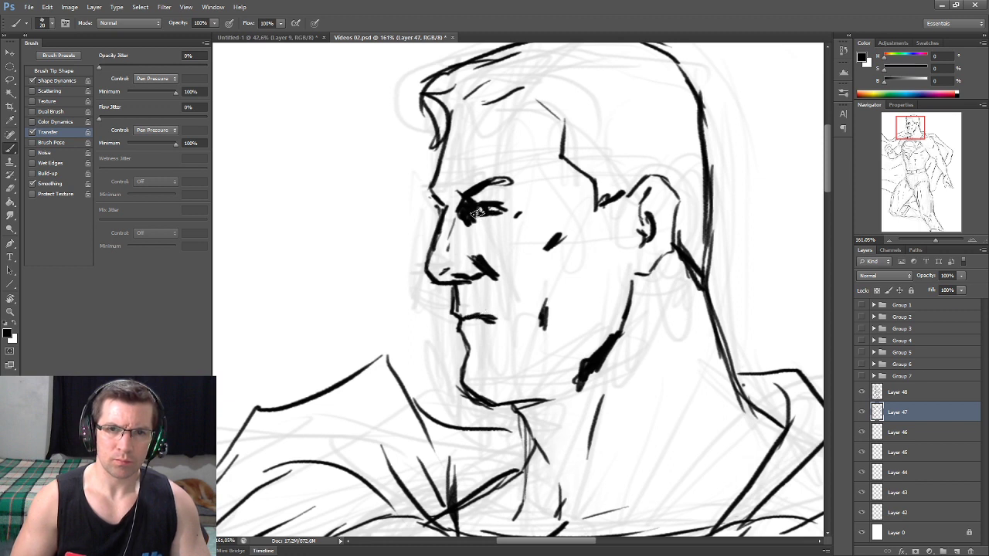
left_click_drag(473, 215, 500, 208)
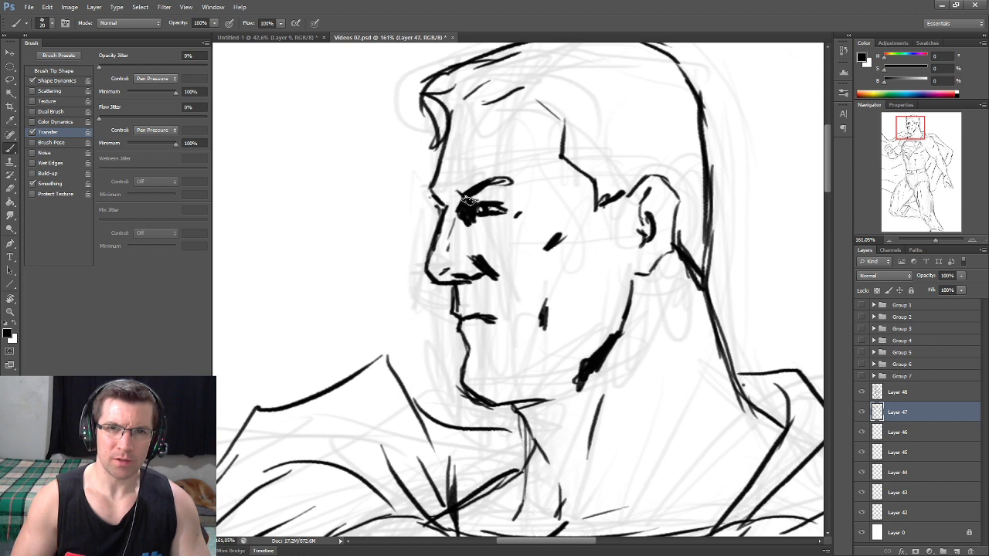
left_click_drag(465, 192, 512, 182)
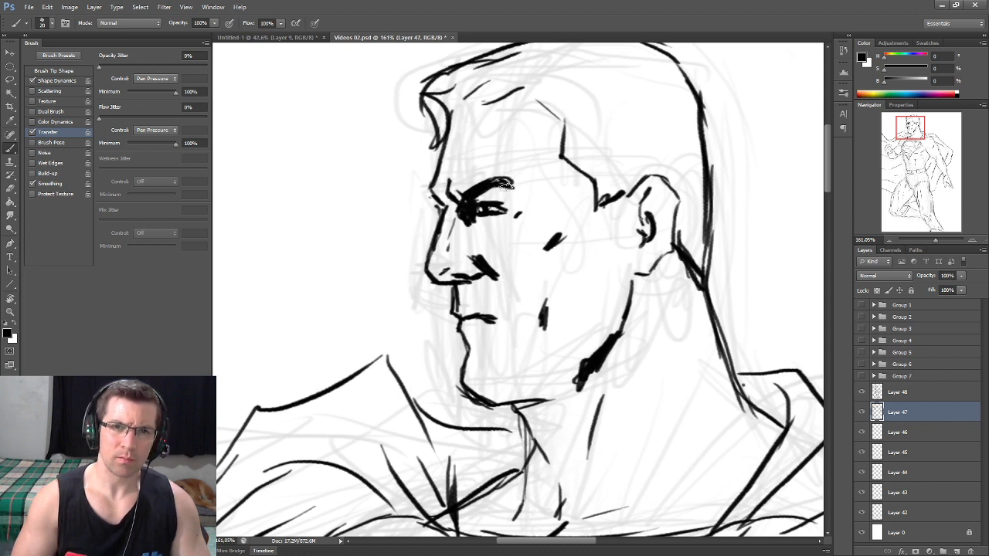
mouse_move(464, 113)
left_mouse_down()
mouse_move(495, 92)
mouse_move(564, 123)
left_mouse_up()
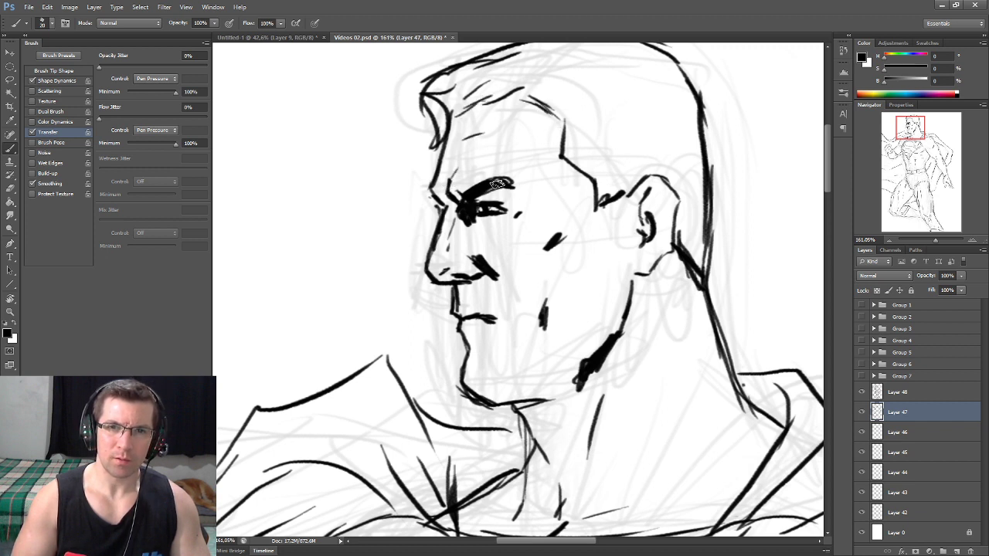
Hook the end of the mouth line downward at the corner
key("e")
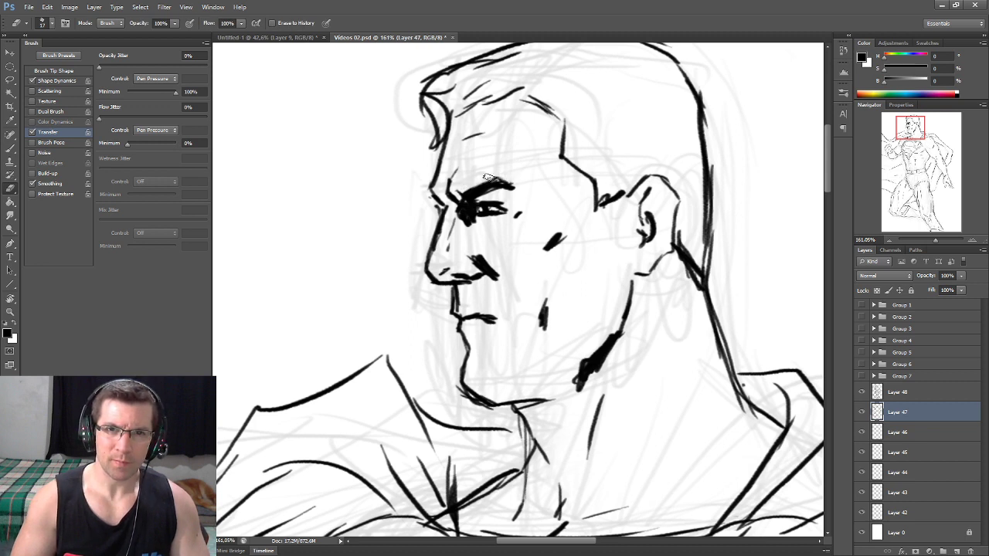
mouse_move(538, 236)
left_mouse_down()
mouse_move(519, 188)
mouse_move(480, 259)
mouse_move(498, 252)
left_mouse_up()
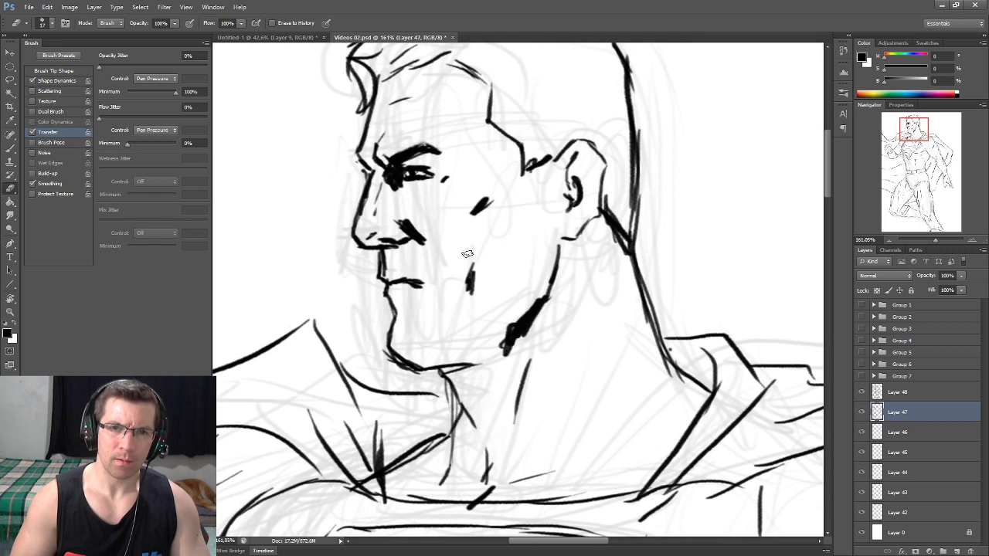
key("b")
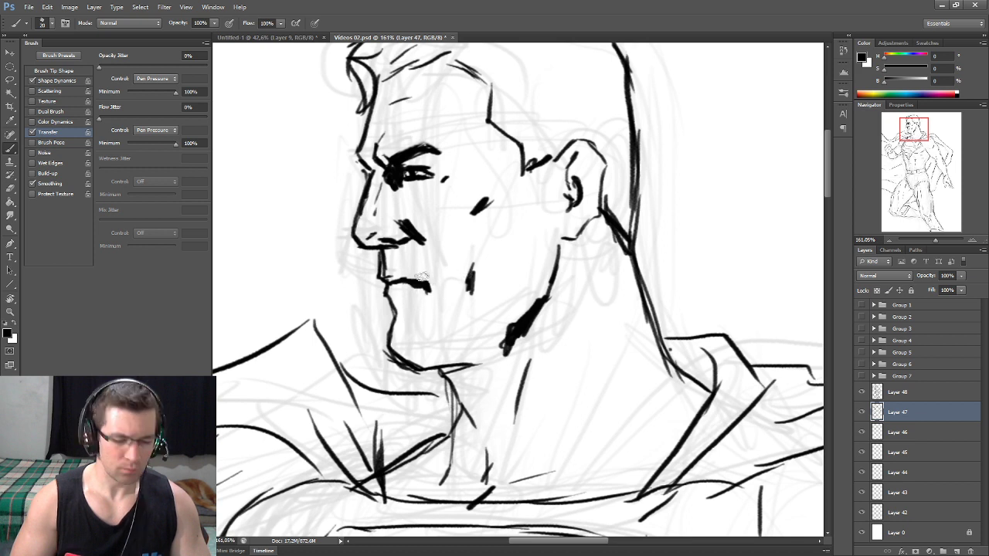
key("e")
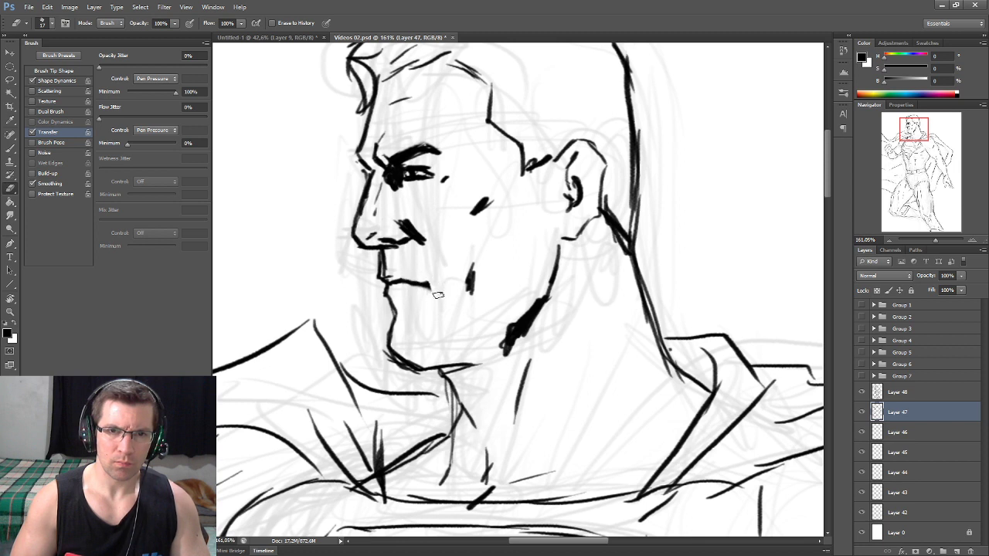
key("b")
left_click_drag(422, 285, 431, 293)
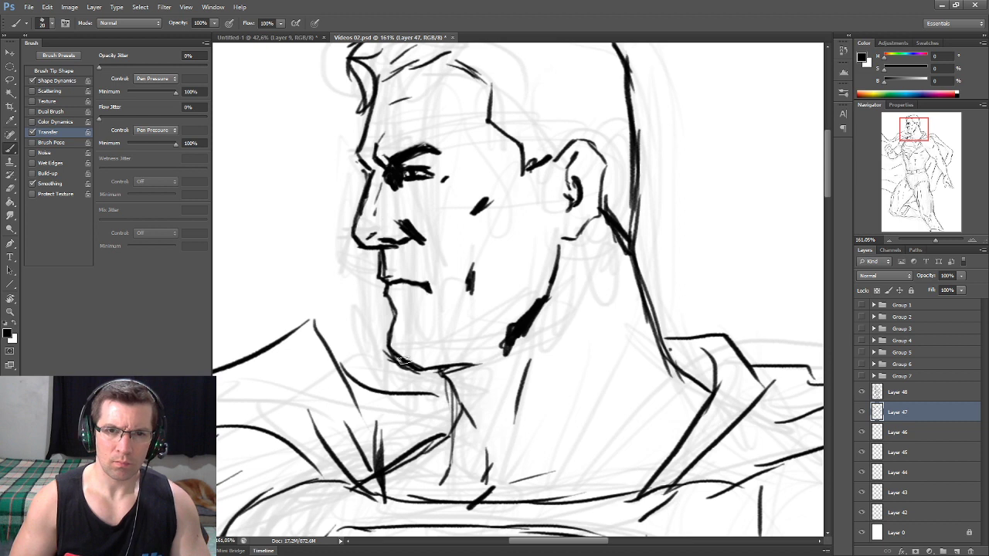
Erase stray chin marks, then extend the front neck line and darken its shadow wedge
key("e")
left_click_drag(383, 354, 423, 376)
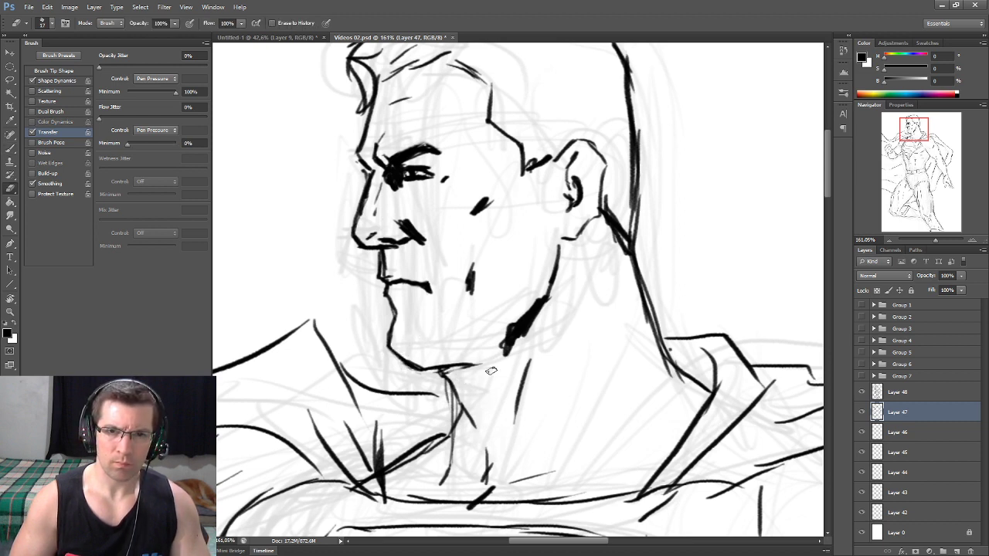
key("b")
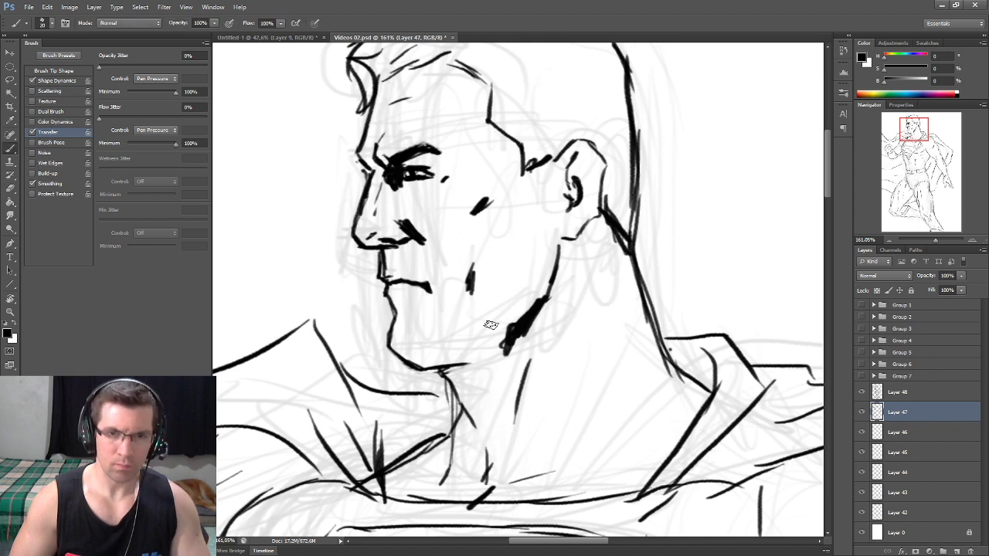
mouse_move(446, 368)
left_mouse_down()
mouse_move(475, 357)
mouse_move(562, 247)
mouse_move(509, 349)
mouse_move(494, 359)
left_mouse_up()
mouse_move(514, 324)
left_mouse_down()
mouse_move(498, 337)
mouse_move(502, 359)
left_mouse_up()
mouse_move(393, 271)
left_mouse_down()
mouse_move(416, 278)
mouse_move(410, 290)
left_mouse_up()
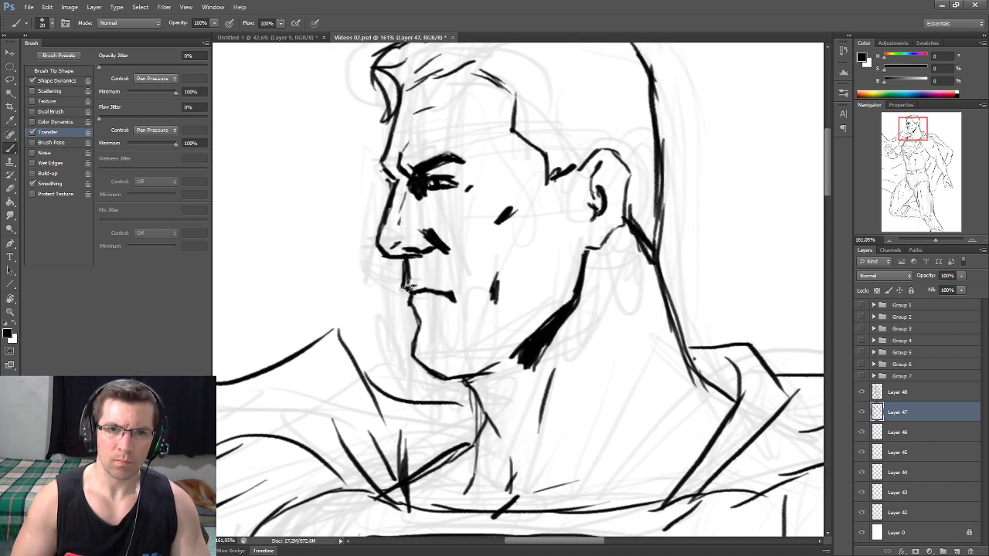
Add a neck stroke down from the jaw and erase stray collarbone marks
left_click_drag(385, 168, 392, 223)
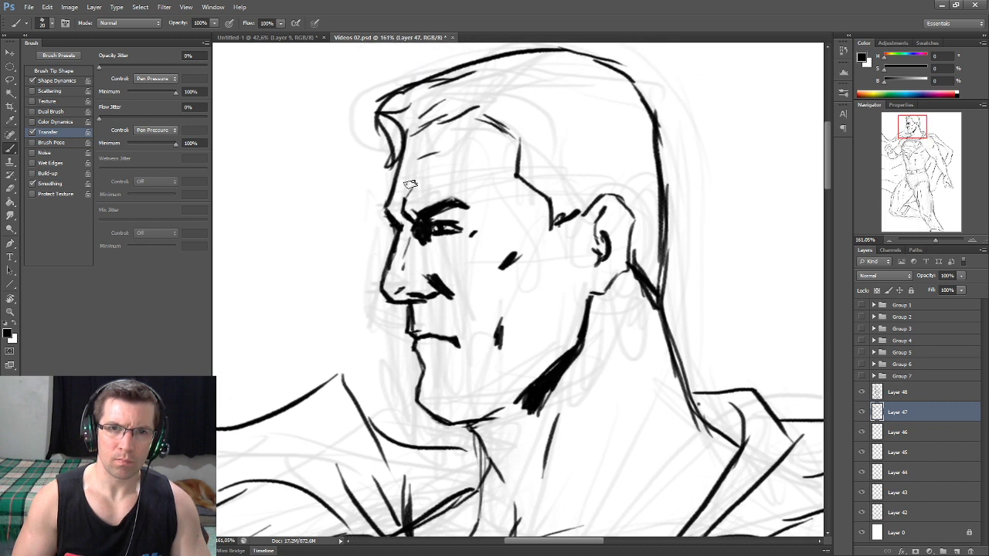
mouse_move(563, 227)
left_mouse_down()
mouse_move(537, 217)
mouse_move(574, 236)
mouse_move(580, 211)
mouse_move(600, 210)
mouse_move(591, 253)
mouse_move(545, 251)
left_mouse_up()
scroll(522, 295, "down", 3)
scroll(522, 295, "down", 2)
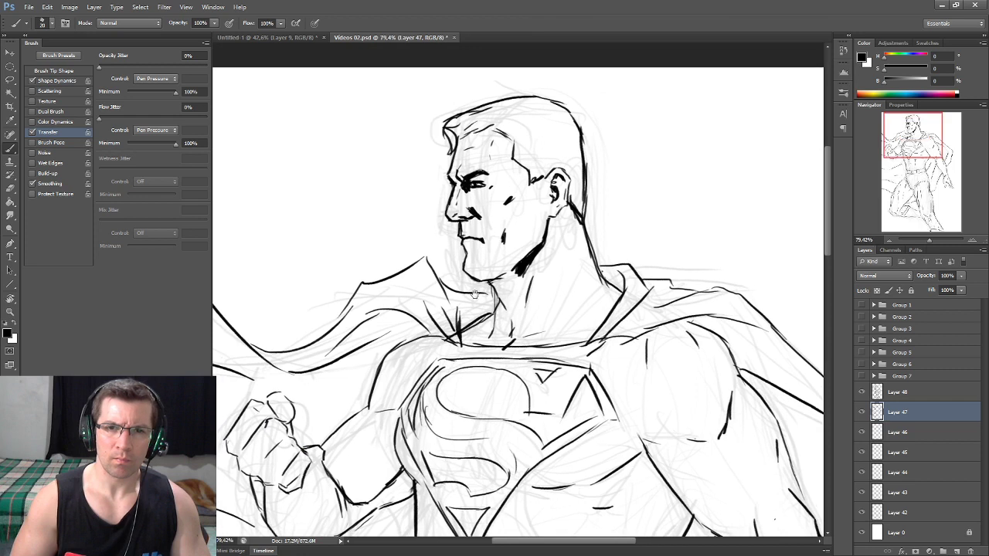
scroll(521, 295, "up", 3)
left_click_drag(514, 286, 509, 343)
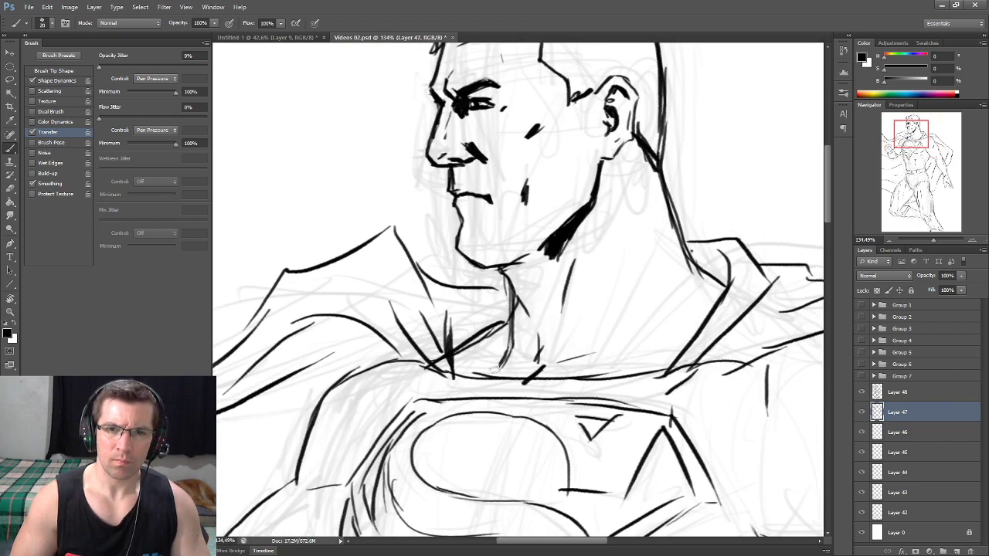
key("e")
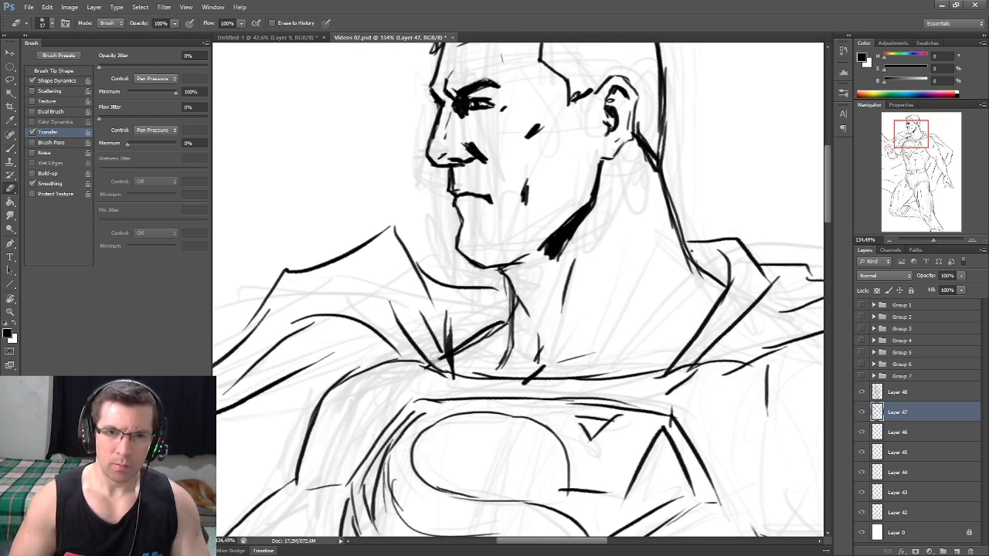
left_click_drag(437, 357, 469, 354)
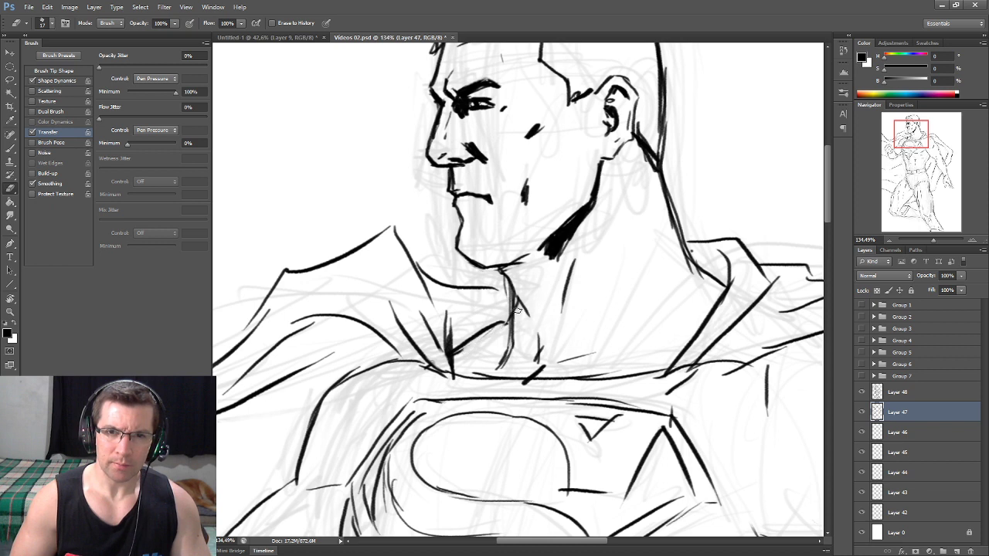
scroll(509, 316, "down", 2)
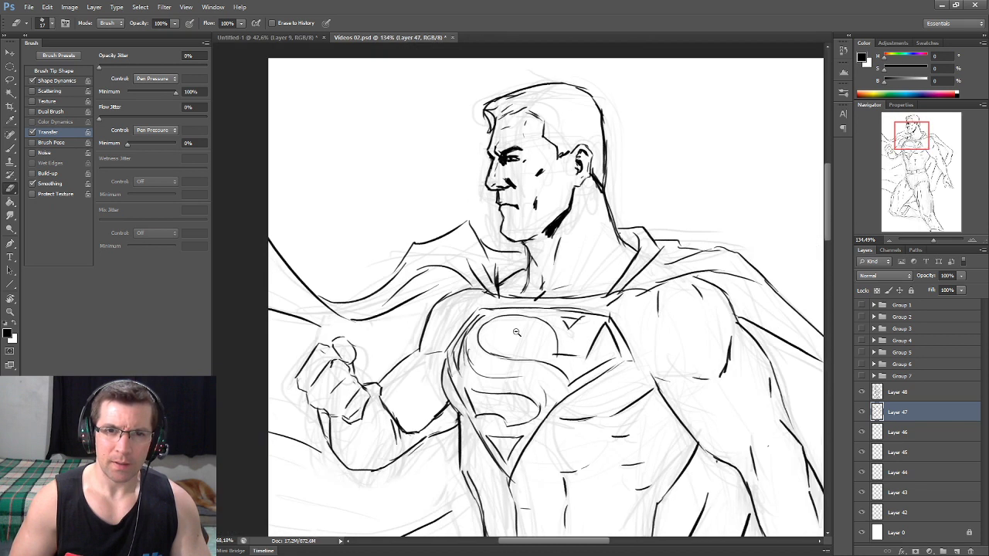
Erase the old wrist and forearm lines below the fist and redraw them in black
scroll(488, 308, "down", 1)
scroll(488, 308, "up", 1)
scroll(444, 338, "up", 1)
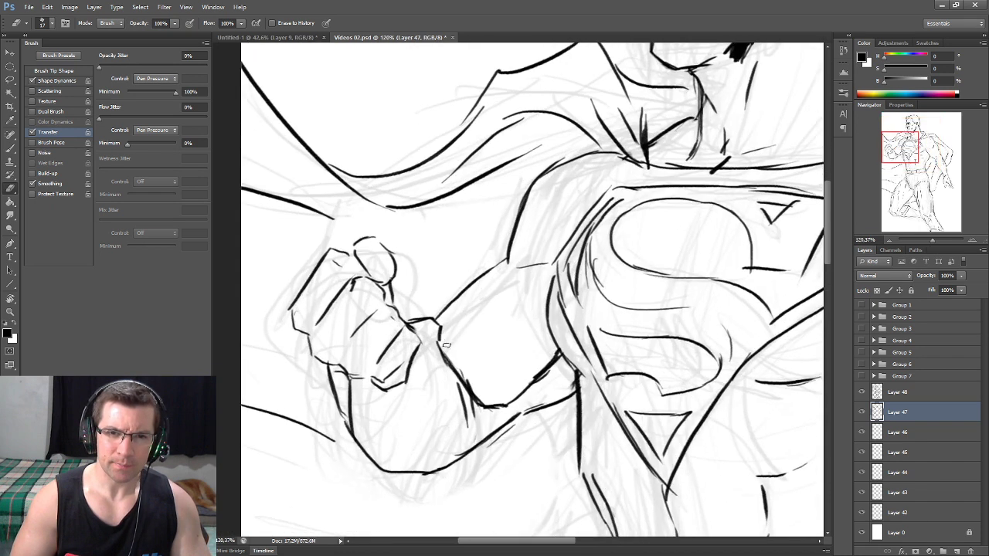
mouse_move(445, 338)
left_mouse_down()
mouse_move(435, 347)
mouse_move(424, 327)
mouse_move(435, 320)
left_mouse_up()
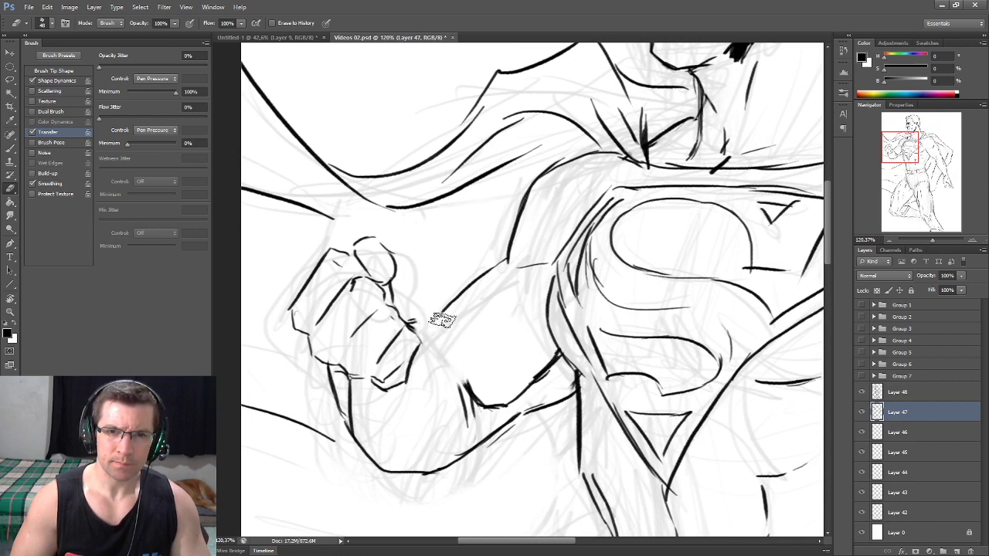
left_click_drag(476, 388, 502, 403)
key("b")
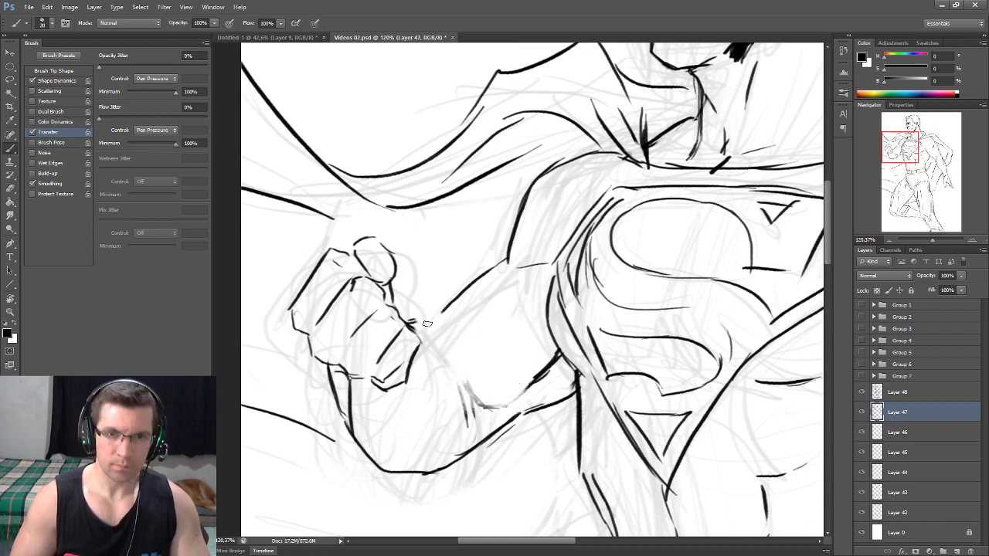
mouse_move(417, 319)
left_mouse_down()
mouse_move(439, 317)
mouse_move(466, 418)
left_mouse_up()
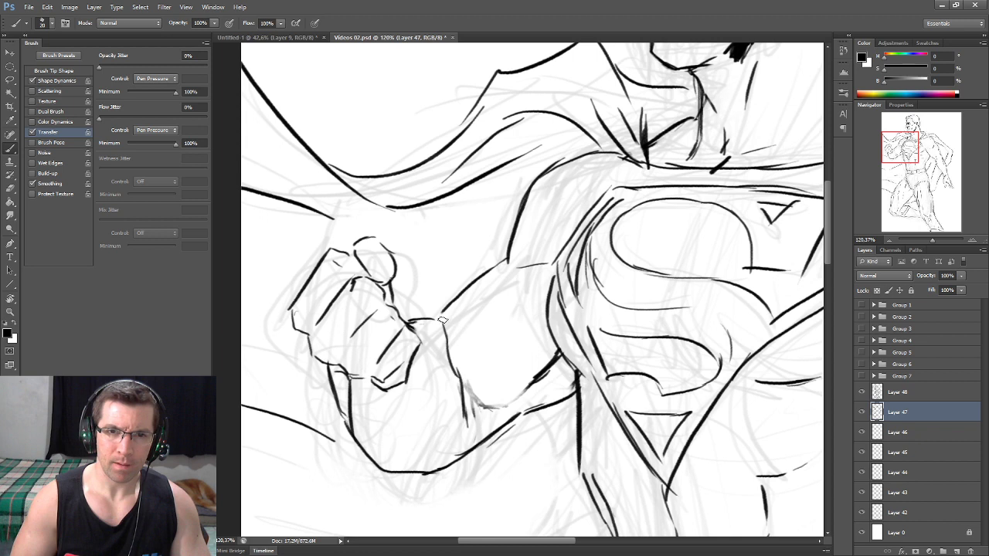
left_click_drag(462, 375, 473, 403)
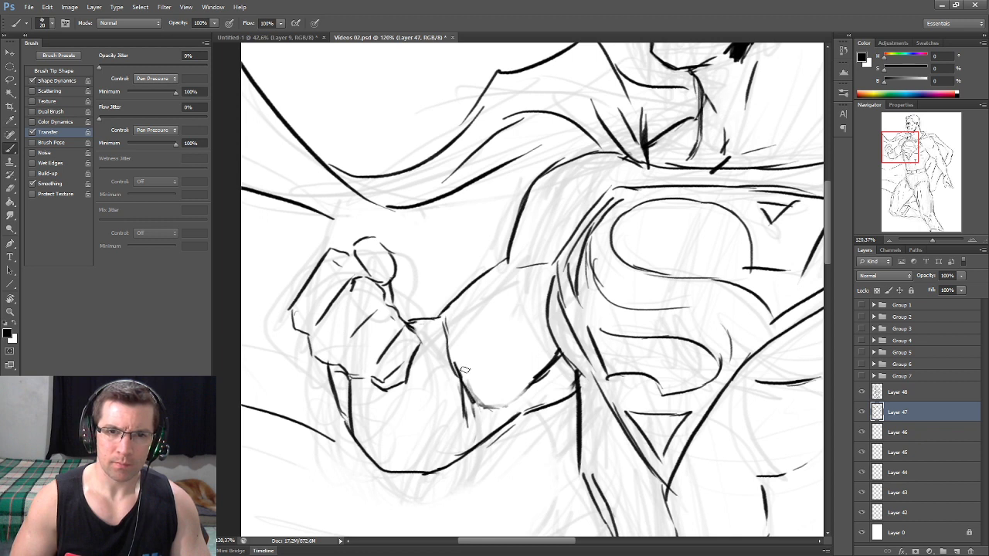
Fit the whole drawing on screen and hide the Layer 48 sketch to check the inks
scroll(479, 383, "down", 3)
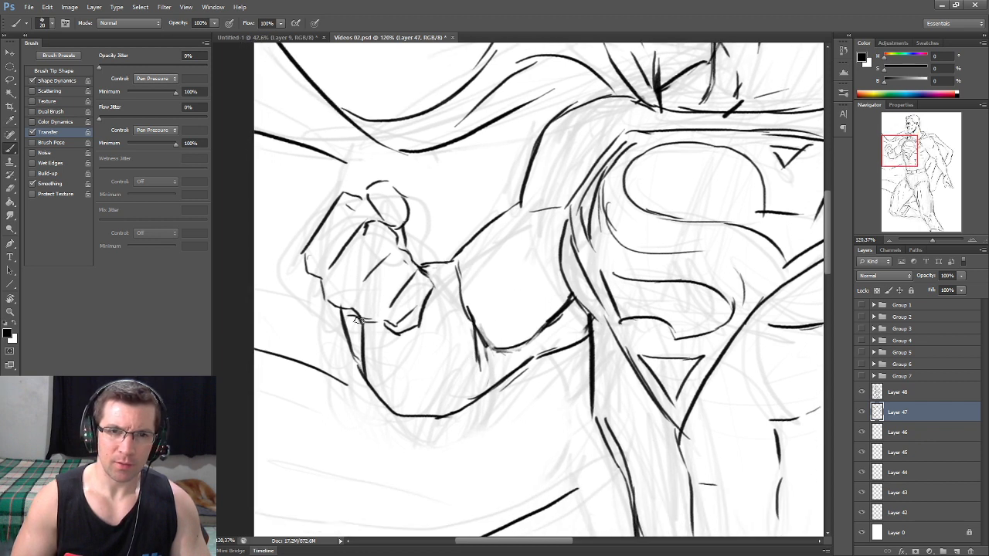
key("ctrl+0")
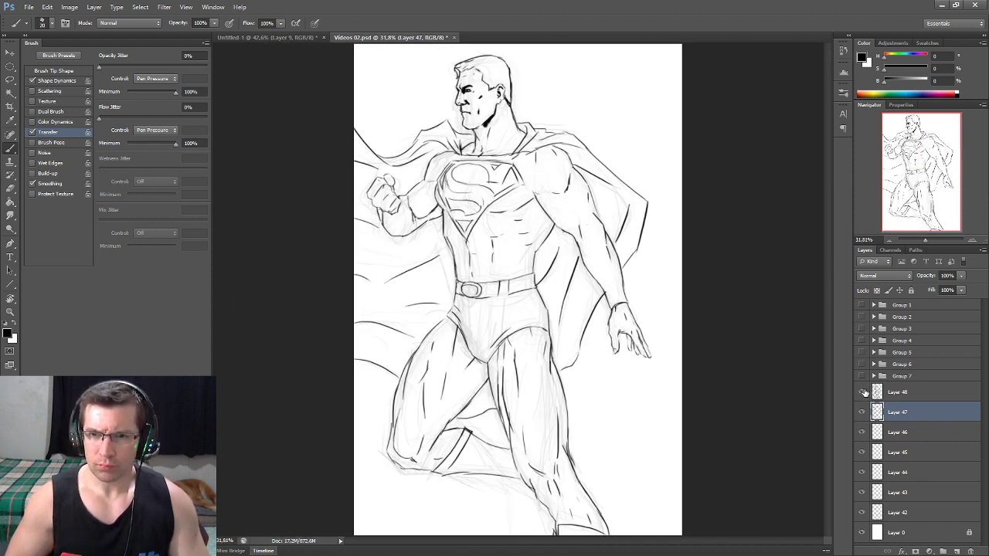
left_click(862, 393)
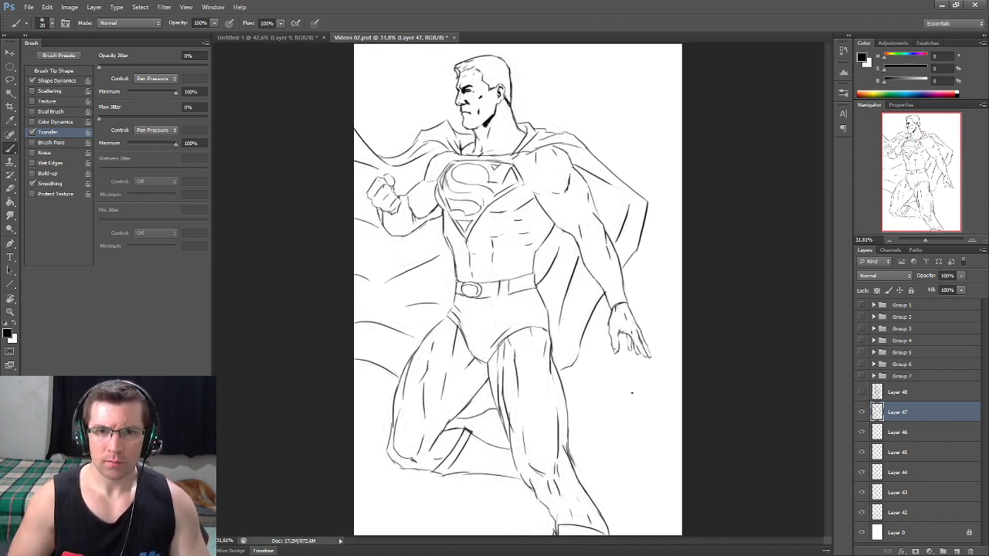
Bring Superman's legs into view and erase stray marks along the leg lines
scroll(554, 382, "up", 3, "alt")
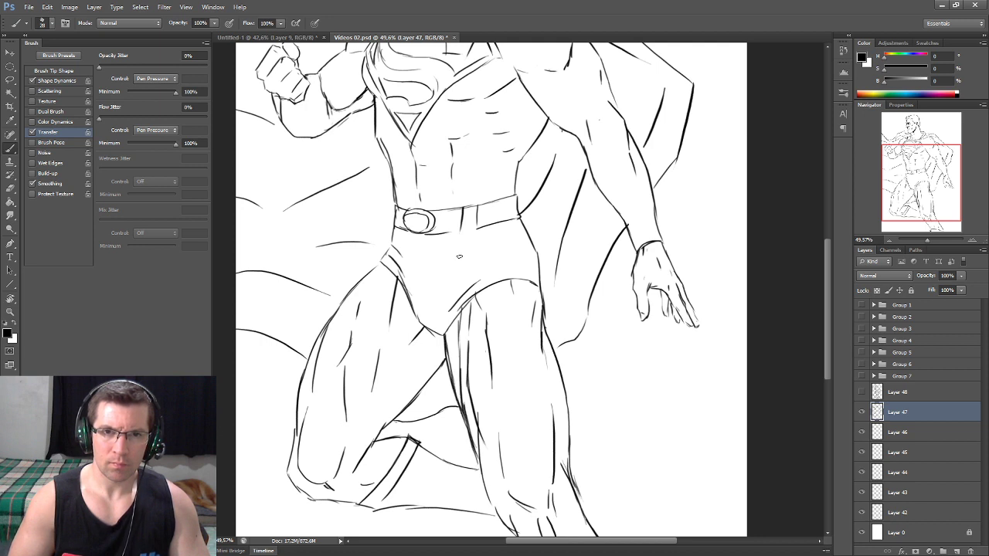
left_click_drag(514, 361, 494, 317)
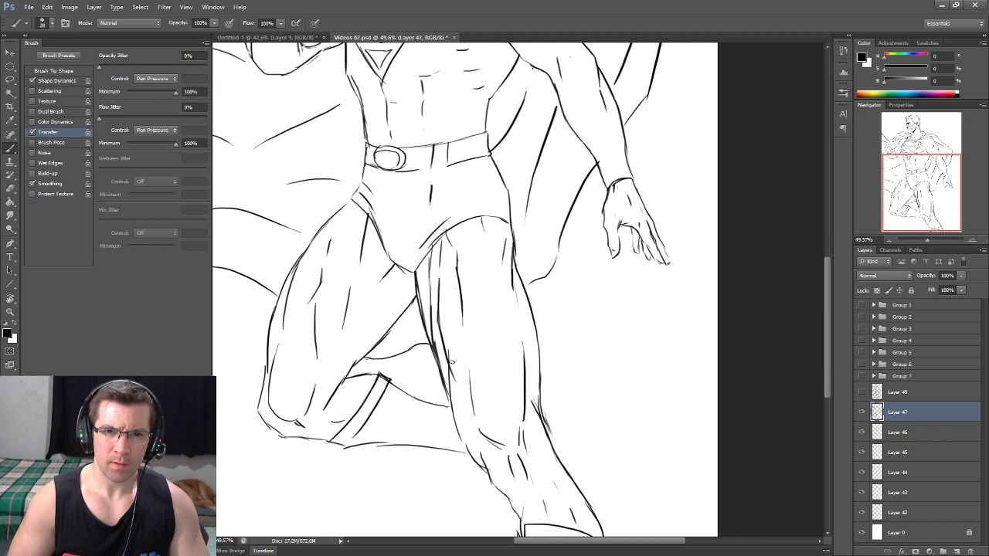
key("e")
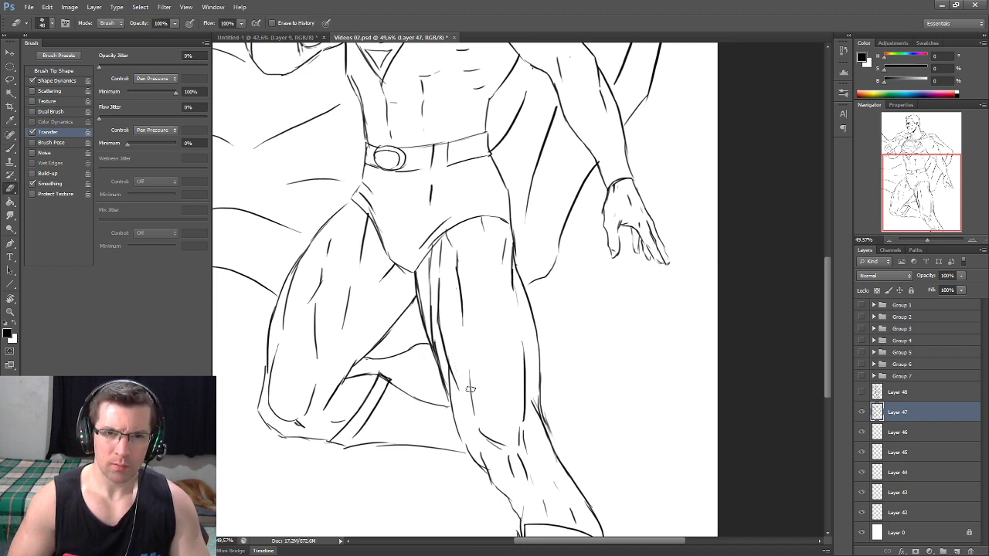
left_click_drag(470, 389, 482, 374)
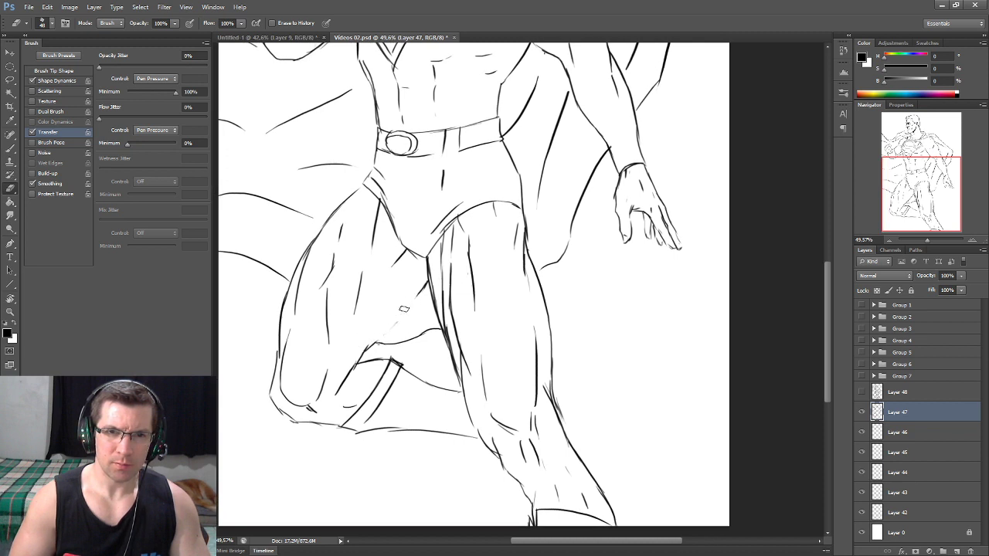
key("b")
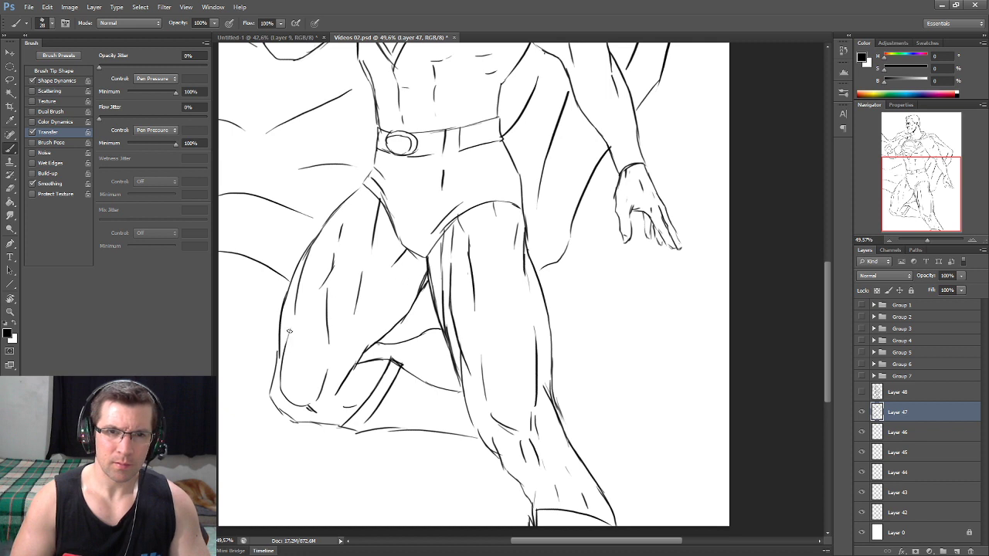
Re-ink the thighs, adding a stroke that thickens the standing leg's outer hip contour
scroll(309, 340, "down", 2)
scroll(360, 321, "down", 1)
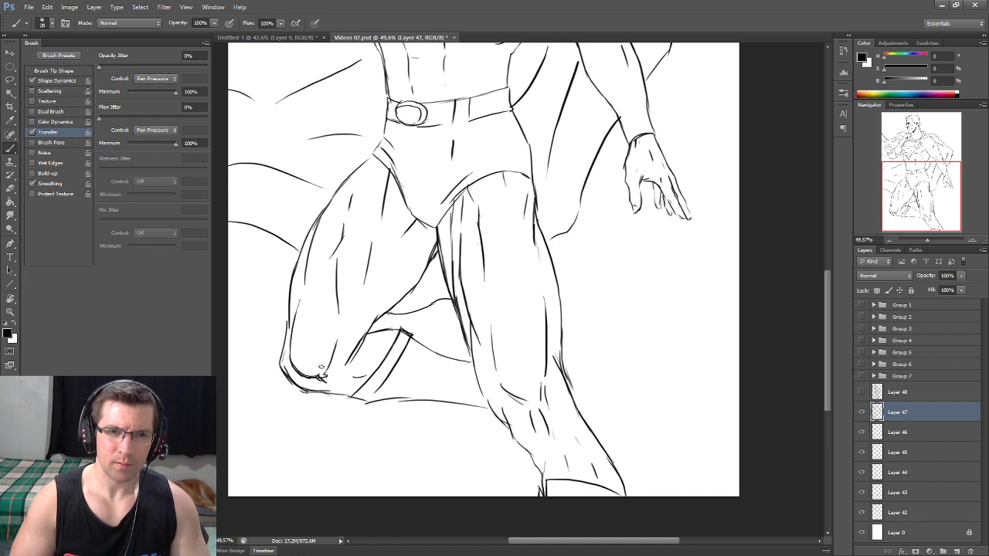
left_click_drag(442, 351, 410, 330)
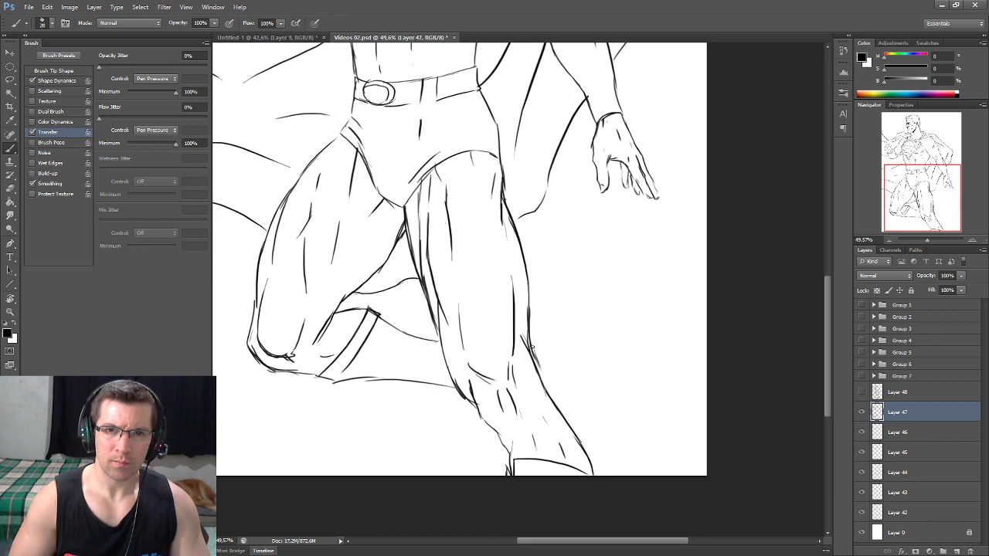
left_click_drag(491, 149, 484, 185)
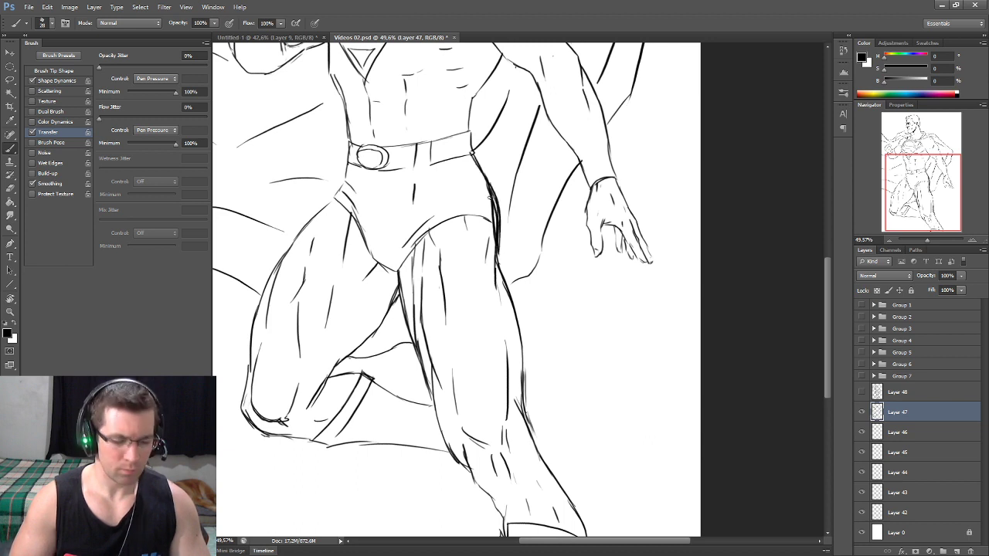
key("e")
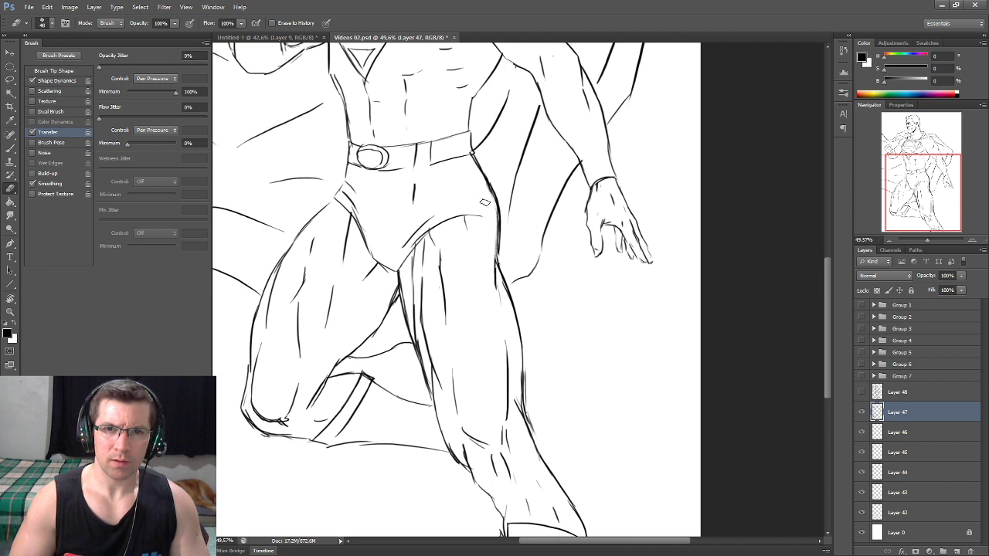
key("b")
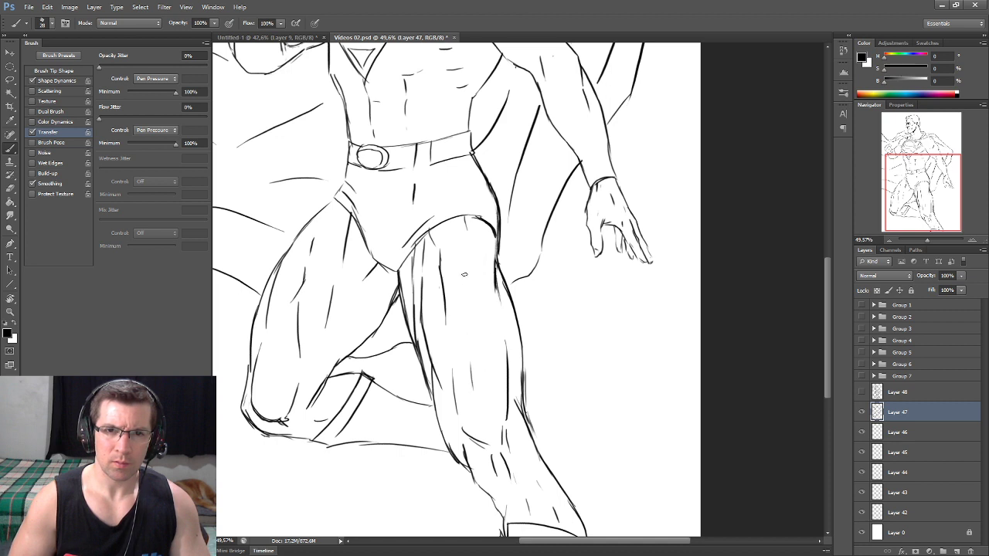
scroll(467, 296, "down", 1)
scroll(485, 276, "down", 3, "alt")
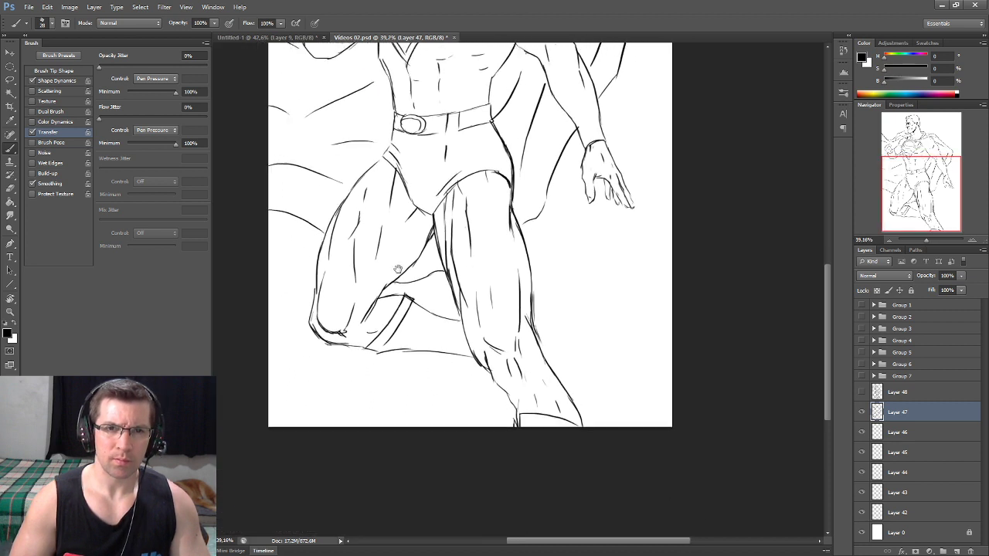
Pan and zoom to show the upper torso, chest emblem, fist and cape
mouse_move(413, 276)
left_mouse_down()
mouse_move(467, 326)
mouse_move(444, 387)
left_mouse_up()
scroll(498, 290, "up", 3, "alt")
scroll(498, 290, "up", 2, "alt")
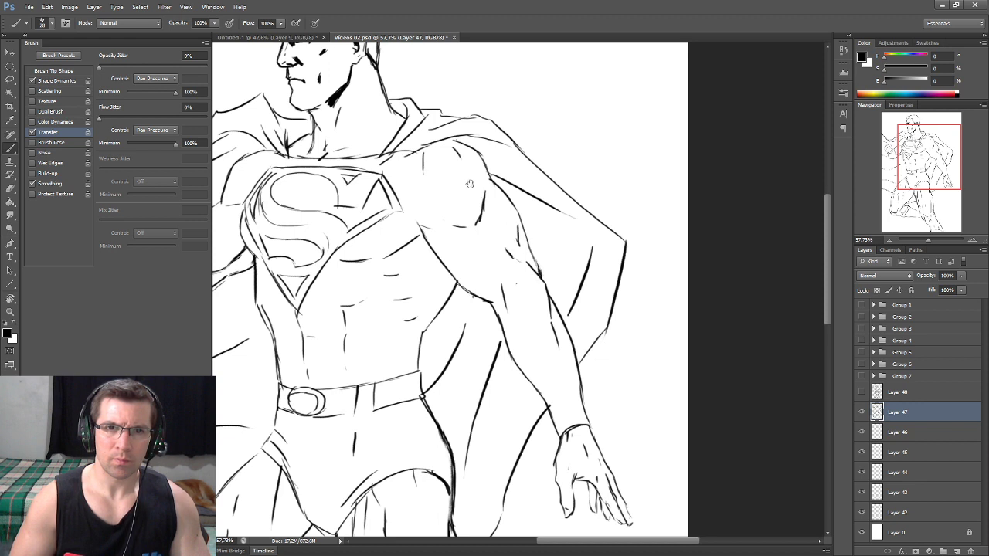
left_click_drag(470, 184, 515, 187)
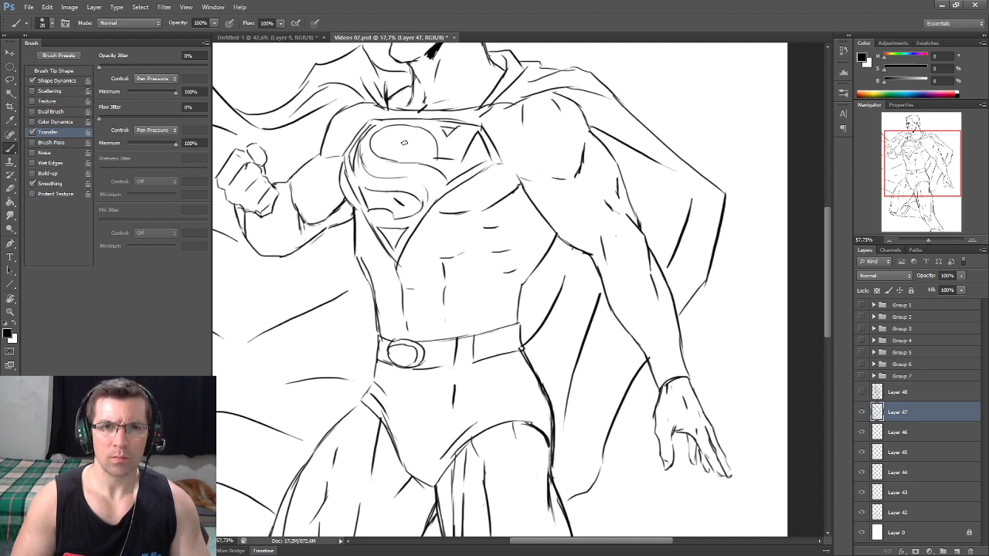
Zoom out to check the whole figure, then zoom back in on the chest emblem and head
scroll(435, 180, "down", 3)
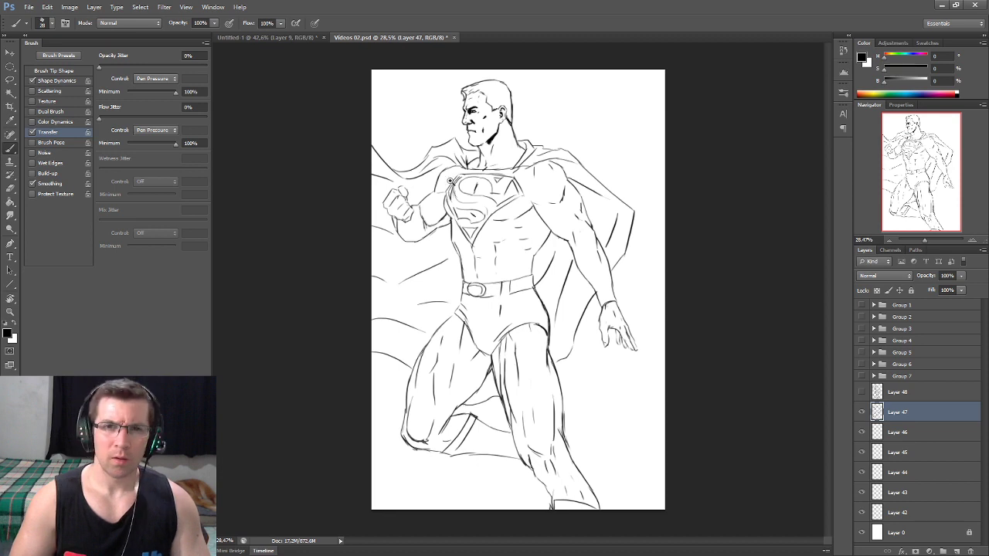
scroll(518, 243, "up", 3)
scroll(506, 201, "up", 1)
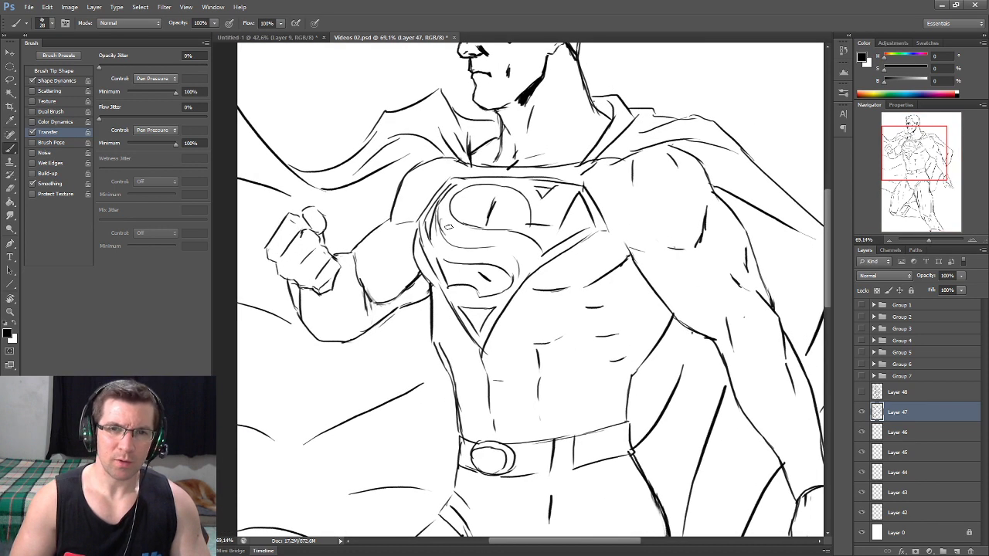
left_click_drag(443, 224, 477, 248)
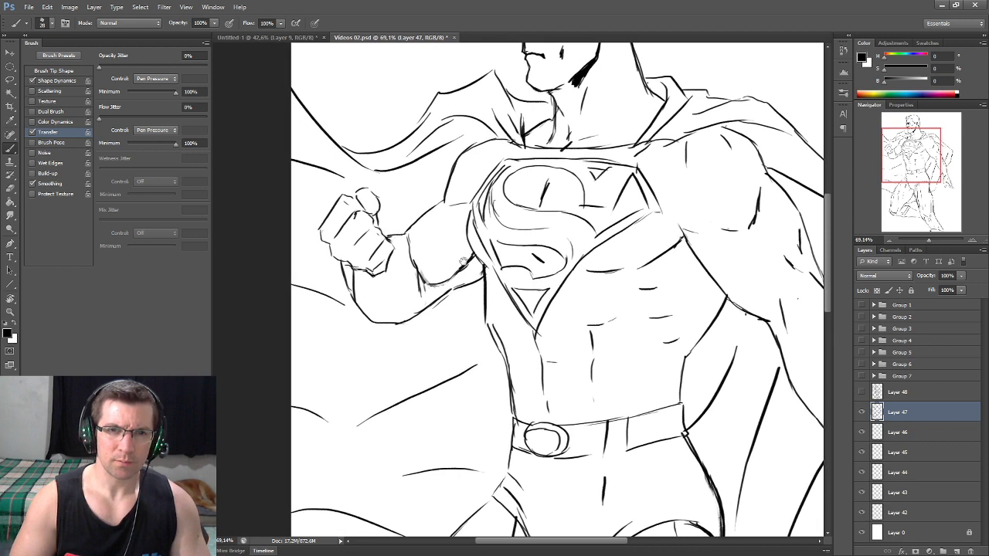
scroll(446, 252, "down", 2)
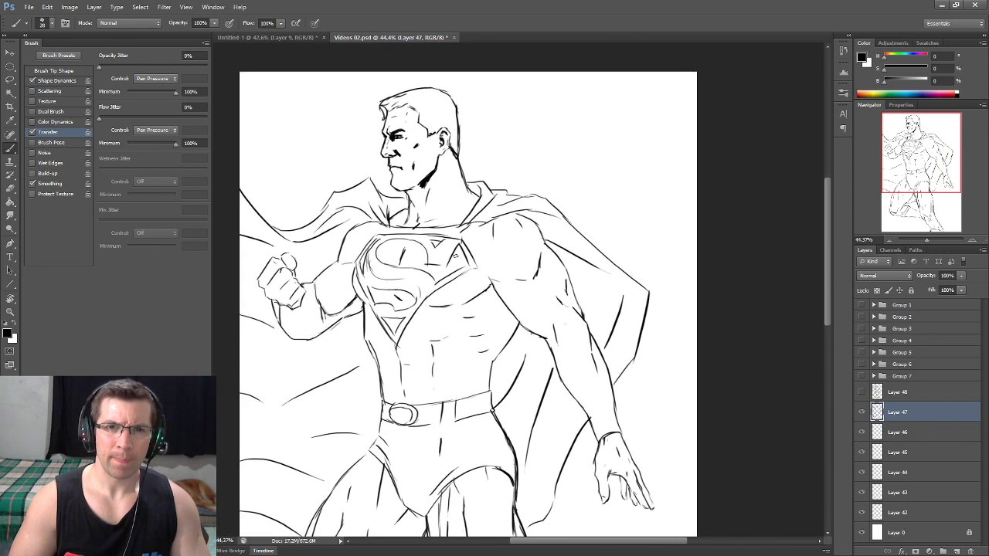
scroll(417, 203, "up", 2)
scroll(434, 219, "up", 2)
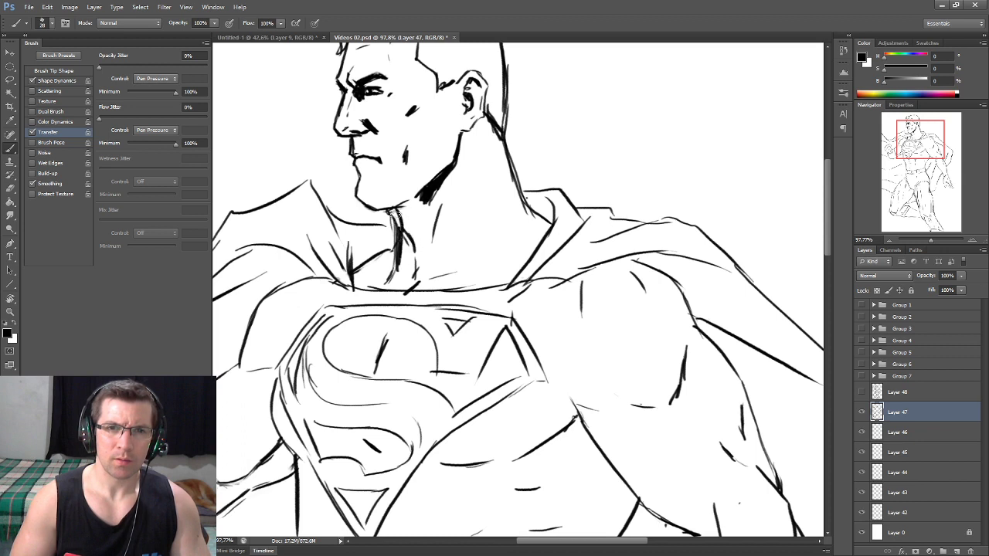
Erase part of the neck line below the chin with a 12 px eraser
key("e")
key("bracketleft")
key("bracketleft")
key("bracketleft")
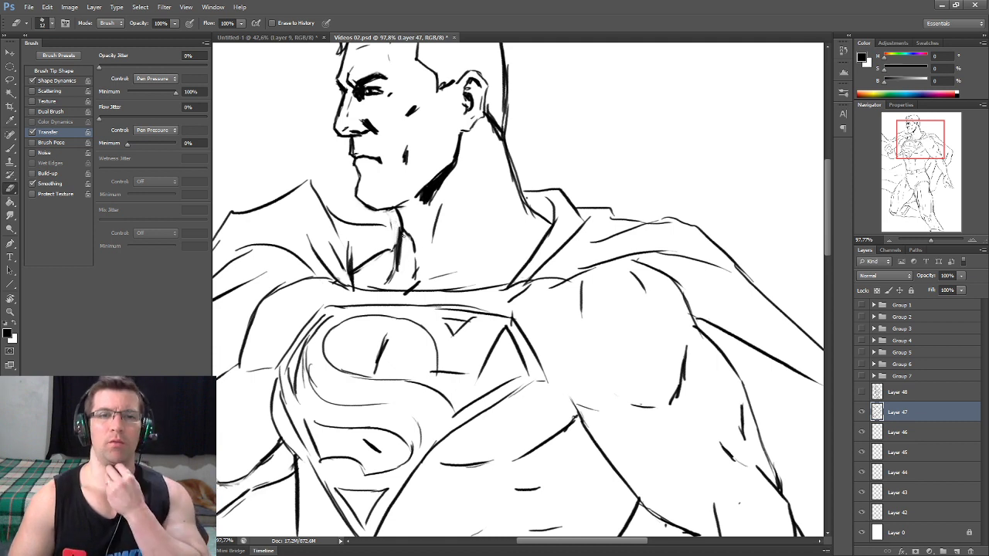
left_click_drag(392, 226, 398, 257)
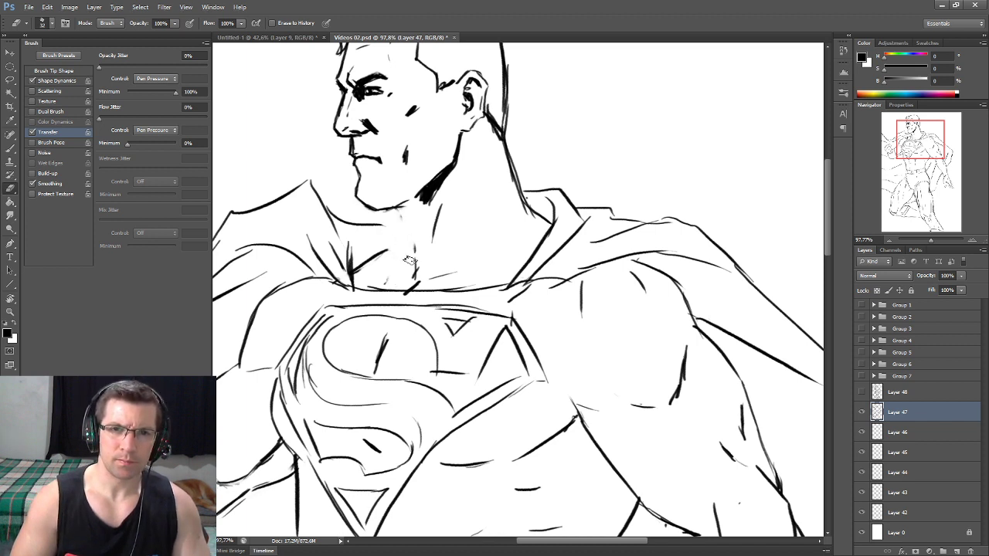
key("b")
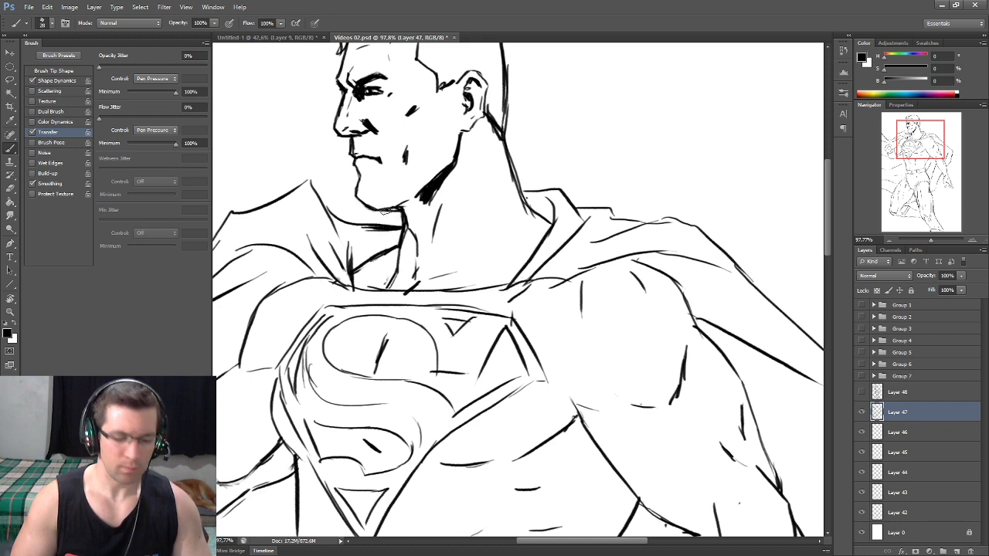
Erase the stray ink mark beside the neck near the collar and review the head
key("e")
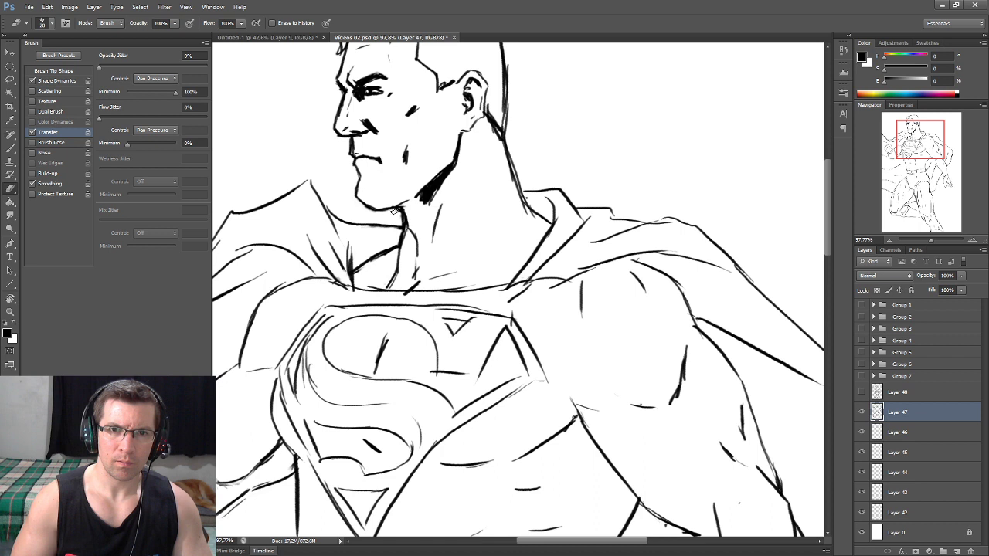
scroll(417, 240, "up", 2)
scroll(432, 227, "up", 1)
scroll(437, 238, "up", 2)
scroll(431, 217, "down", 1)
scroll(441, 210, "down", 1)
scroll(450, 204, "down", 1)
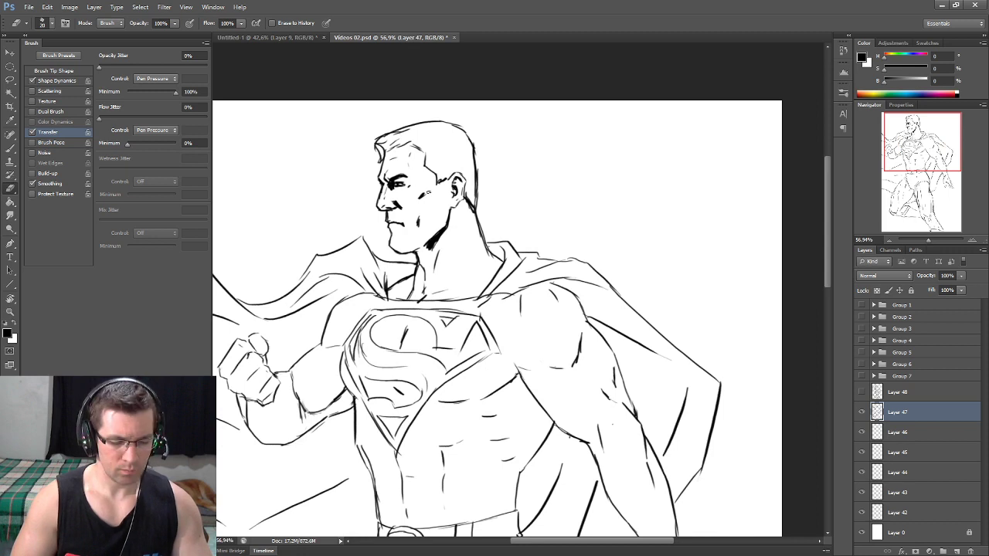
key("b")
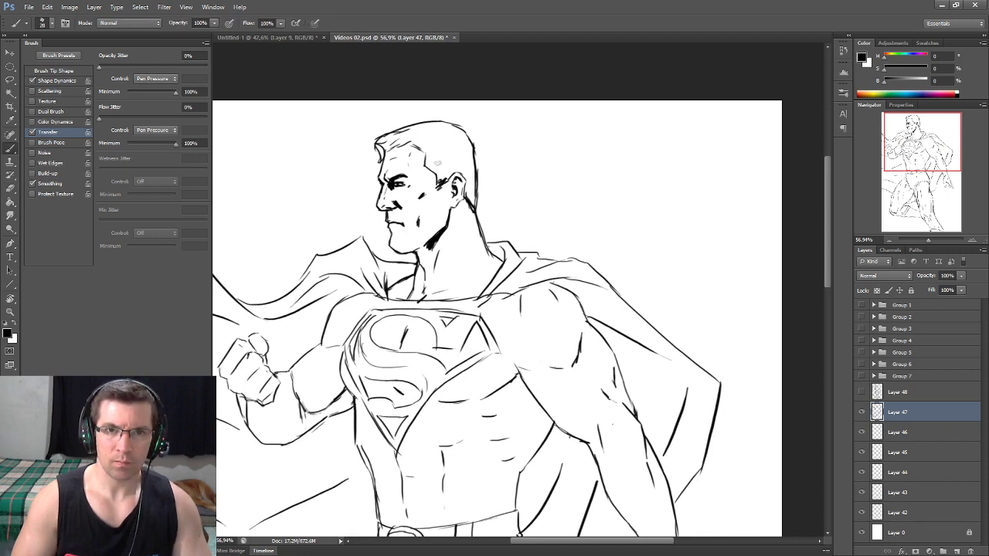
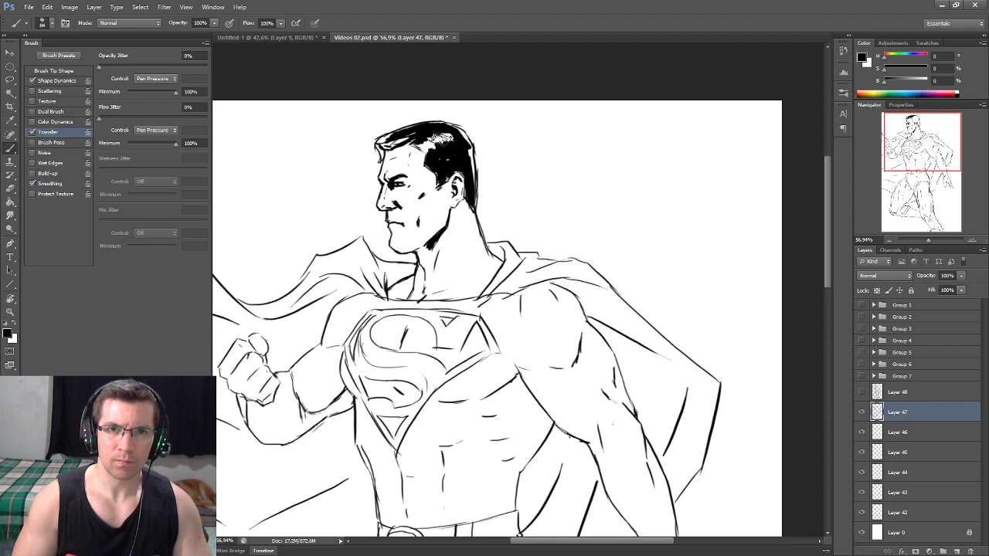
Select Layer 46 and ink solid black shadows on the forearm just below the fist
scroll(440, 162, "down", 5)
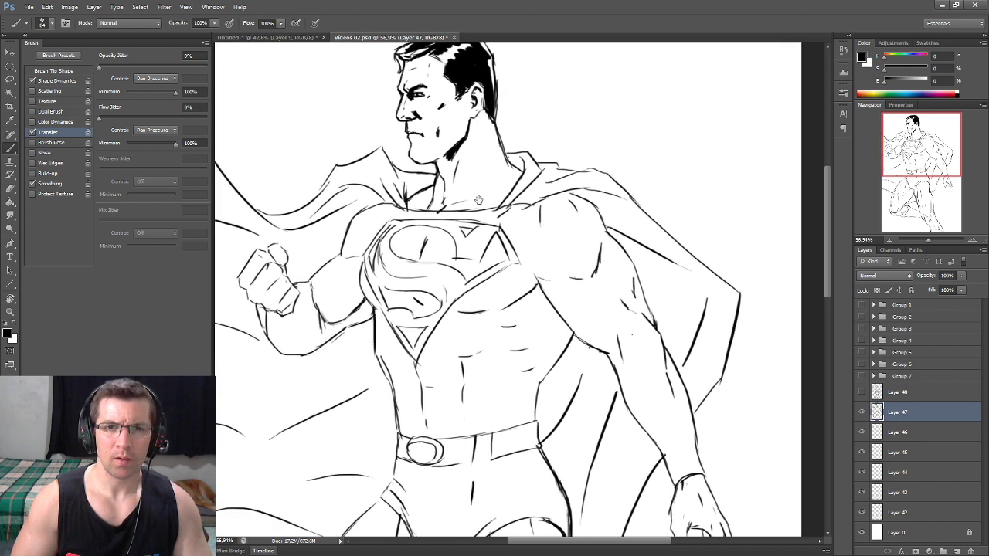
scroll(439, 186, "left", 3)
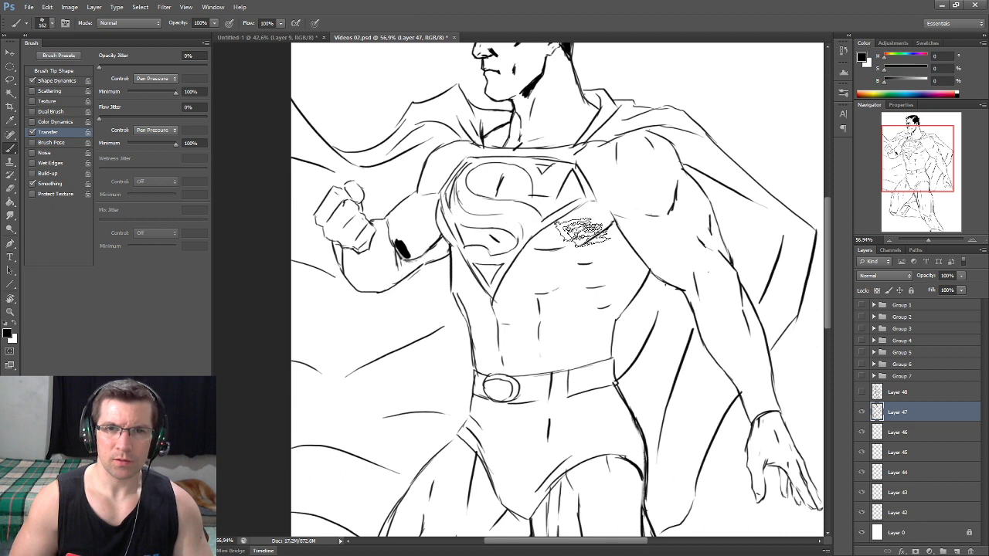
left_click(920, 428)
mouse_move(390, 259)
left_mouse_down()
mouse_move(367, 275)
mouse_move(390, 279)
mouse_move(363, 255)
mouse_move(382, 261)
mouse_move(367, 278)
mouse_move(382, 279)
mouse_move(390, 247)
mouse_move(380, 242)
mouse_move(423, 246)
mouse_move(390, 259)
mouse_move(398, 278)
mouse_move(417, 249)
mouse_move(402, 236)
mouse_move(443, 243)
mouse_move(424, 249)
mouse_move(448, 232)
left_mouse_up()
Ink black shadow marks on both shoulders and a thick band across the chest under the emblem
left_click_drag(434, 185, 428, 189)
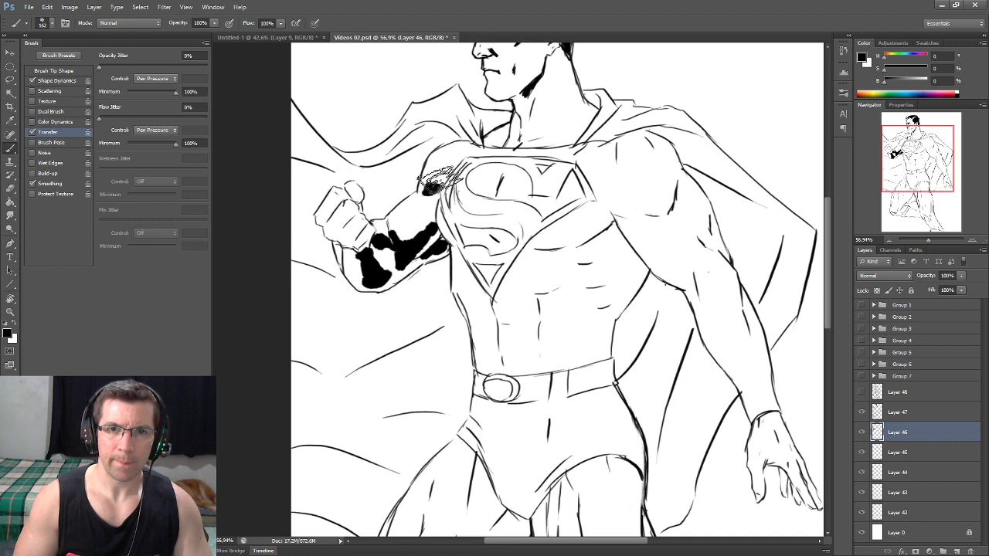
left_click_drag(456, 151, 468, 149)
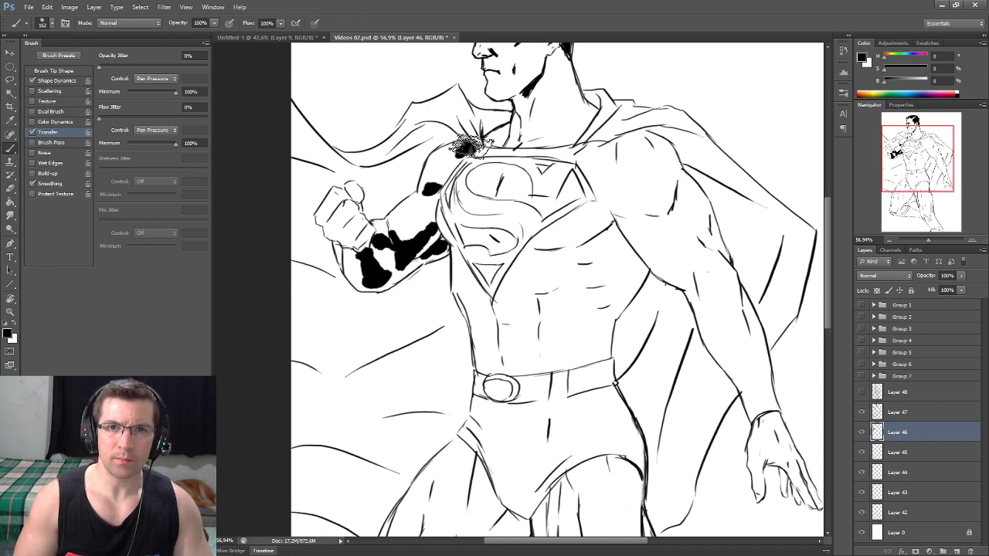
left_click_drag(485, 152, 506, 154)
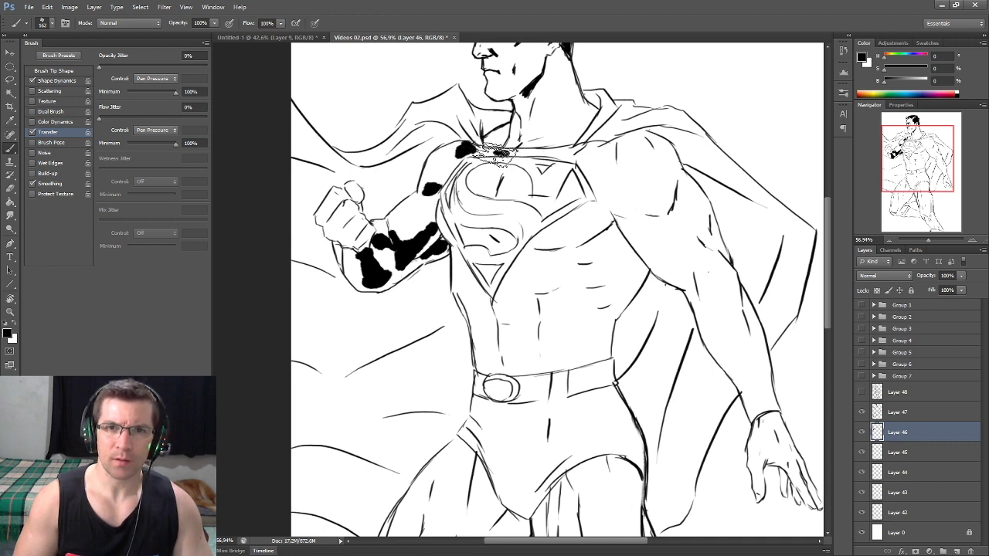
left_click_drag(562, 242, 542, 241)
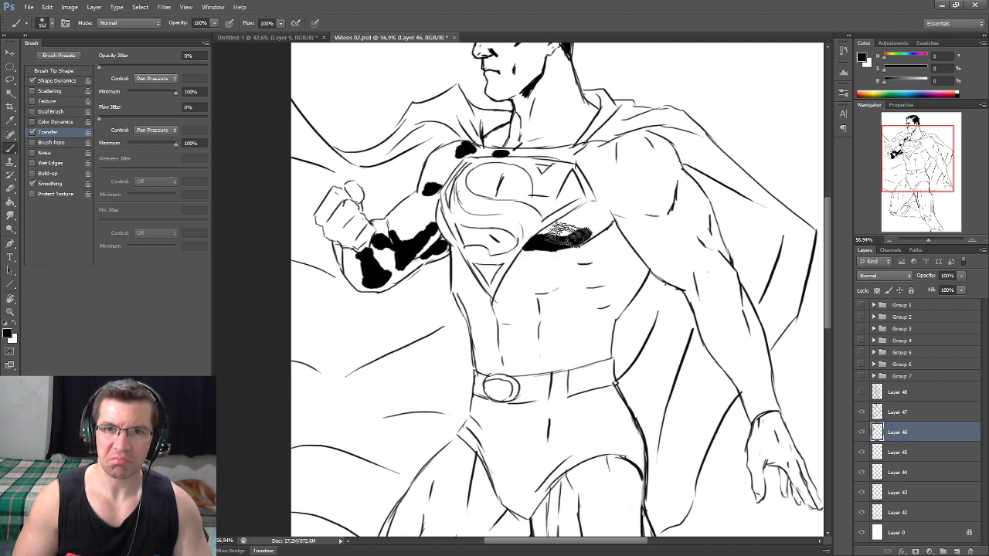
mouse_move(606, 224)
left_mouse_down()
mouse_move(547, 243)
mouse_move(635, 216)
mouse_move(601, 230)
mouse_move(645, 255)
mouse_move(540, 246)
left_mouse_up()
Dab ink blobs on the abdomen and connect the chest shadow down toward the belt
left_click(532, 318)
left_click(532, 352)
left_click(528, 290)
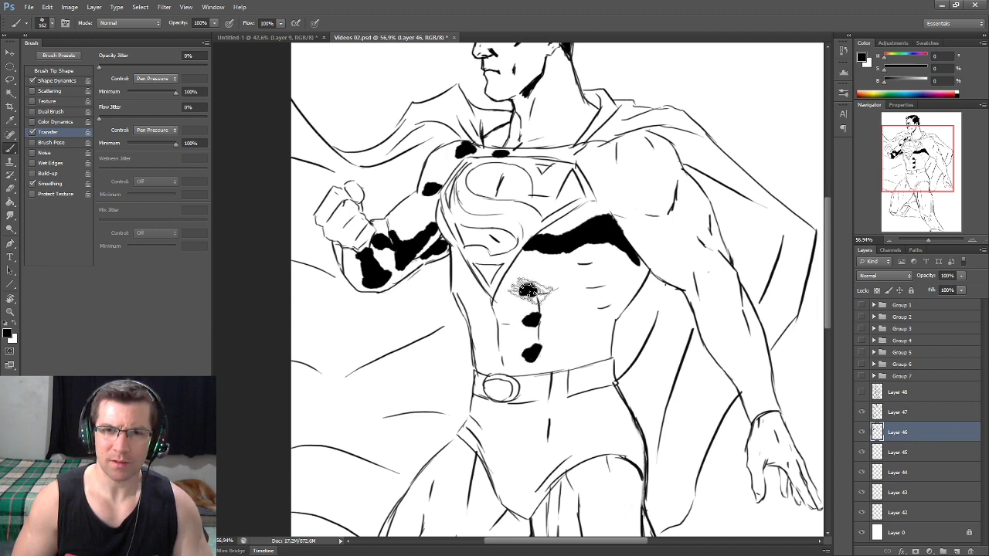
mouse_move(567, 273)
left_mouse_down()
mouse_move(625, 266)
mouse_move(592, 308)
mouse_move(587, 355)
mouse_move(580, 297)
mouse_move(564, 285)
mouse_move(572, 270)
mouse_move(557, 317)
mouse_move(605, 297)
mouse_move(587, 340)
mouse_move(540, 352)
mouse_move(552, 347)
mouse_move(545, 361)
mouse_move(514, 349)
left_mouse_up()
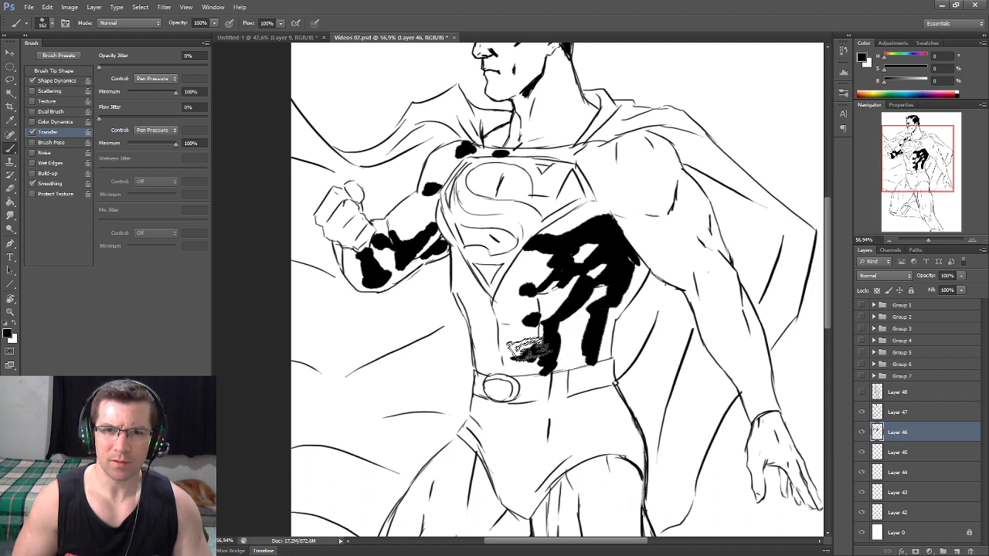
left_click_drag(500, 322, 489, 318)
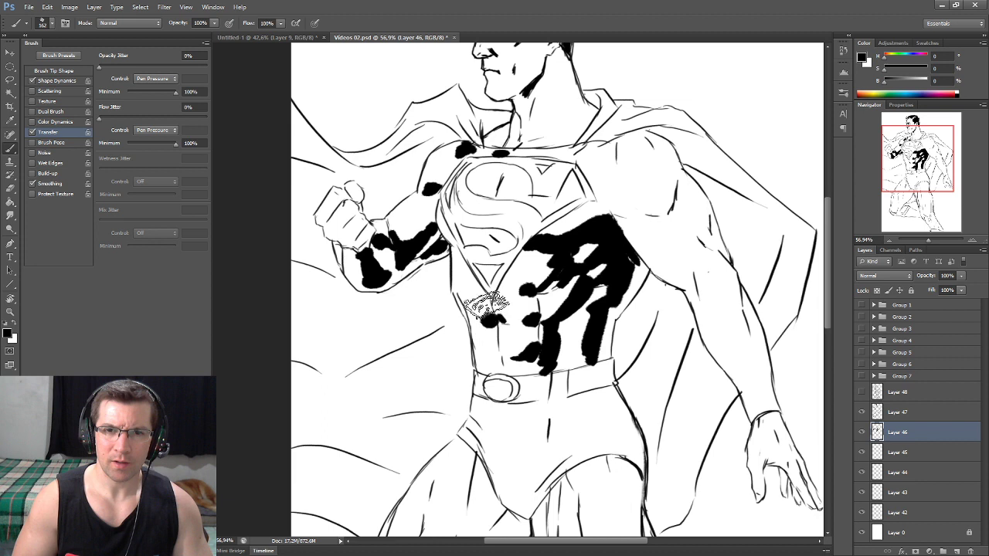
With a slightly smaller brush, fill more abdomen shadow and extend it up the collar and down the arm
key("bracketleft")
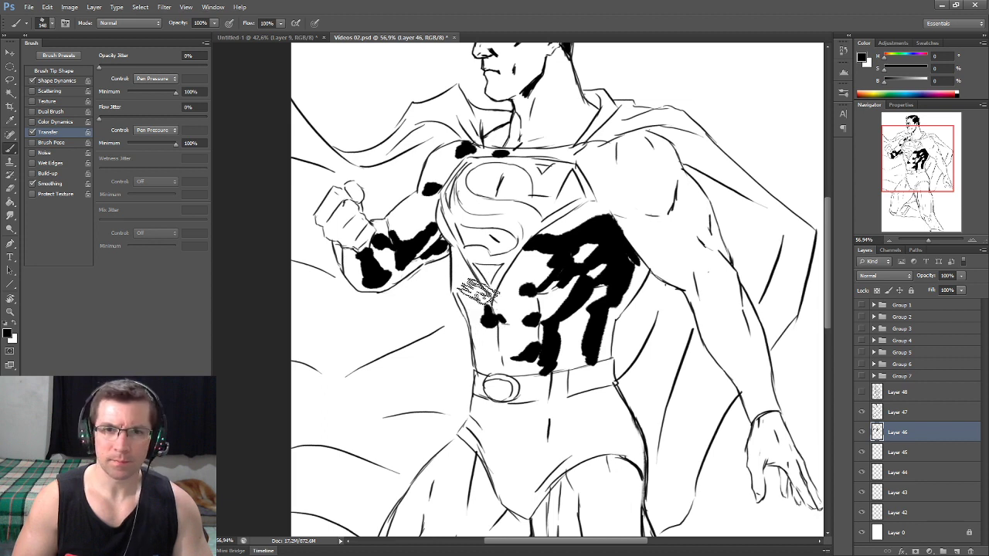
left_click_drag(506, 292, 550, 284)
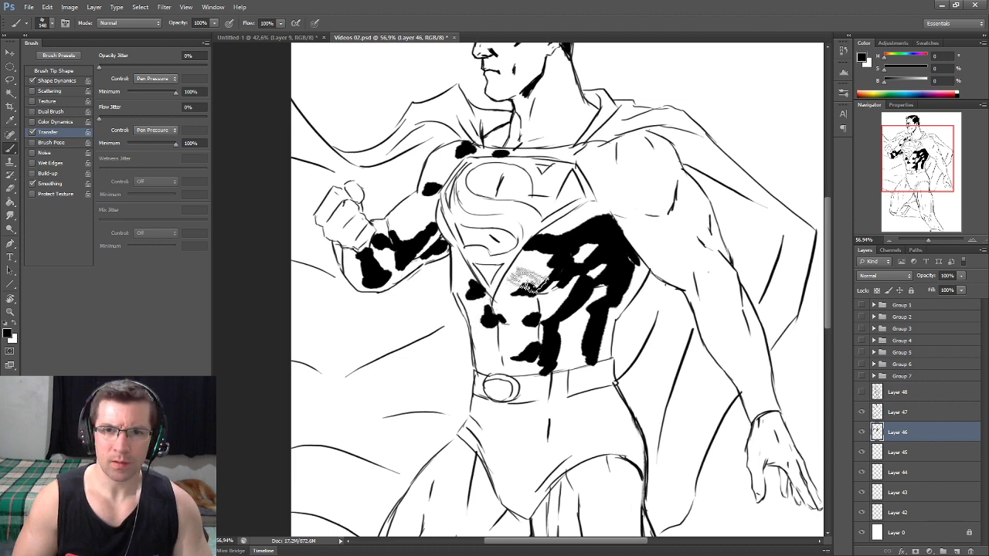
mouse_move(530, 319)
left_mouse_down()
mouse_move(525, 309)
mouse_move(520, 349)
mouse_move(531, 346)
mouse_move(491, 342)
mouse_move(505, 312)
mouse_move(502, 325)
left_mouse_up()
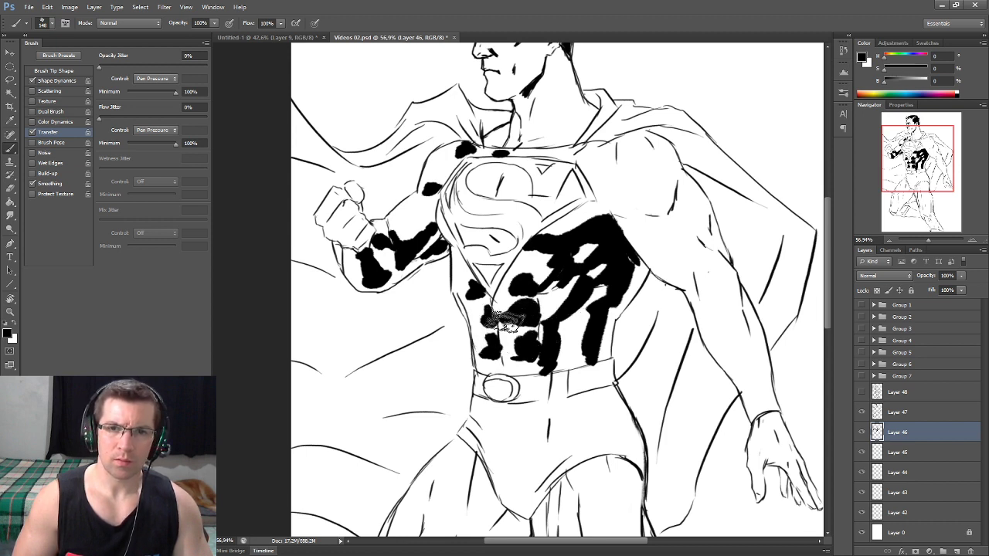
mouse_move(591, 221)
left_mouse_down()
mouse_move(587, 210)
mouse_move(614, 193)
mouse_move(634, 203)
mouse_move(608, 197)
mouse_move(656, 194)
mouse_move(655, 168)
mouse_move(627, 149)
left_mouse_up()
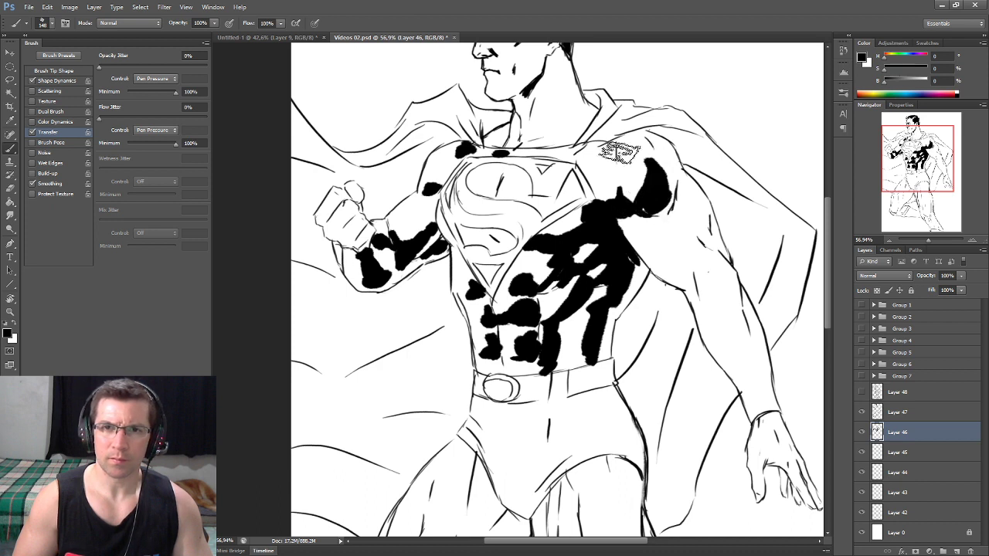
left_click_drag(641, 147, 671, 264)
Paint black shadow patches on the upper arm and armpit
left_click_drag(678, 218, 695, 257)
mouse_move(670, 193)
left_mouse_down()
mouse_move(695, 236)
mouse_move(714, 246)
mouse_move(726, 300)
left_mouse_up()
mouse_move(699, 266)
left_mouse_down()
mouse_move(672, 284)
mouse_move(679, 282)
left_mouse_up()
Pan down to the legs and paint a V-shaped black shadow on the left thigh down to the knee
left_click_drag(537, 411, 588, 160)
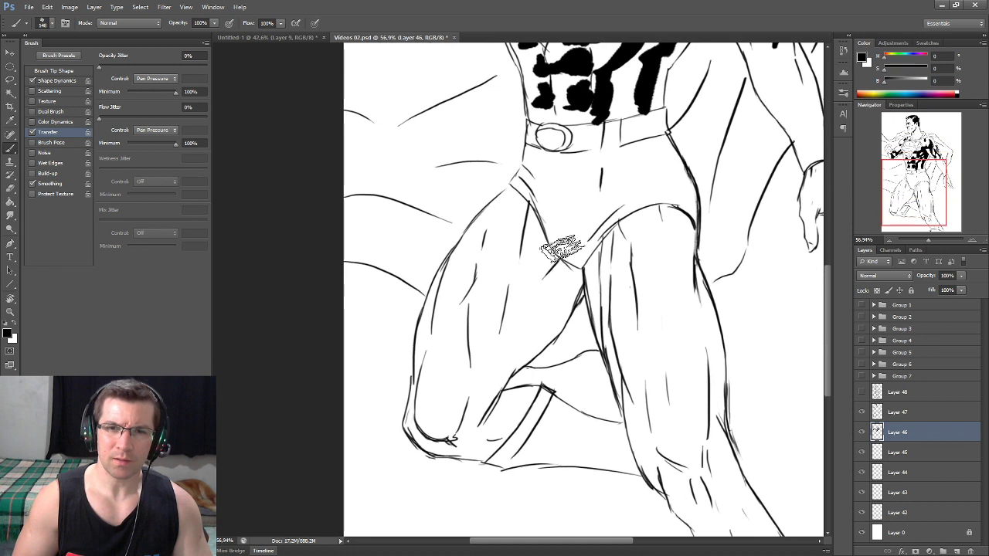
left_click_drag(567, 270, 498, 359)
mouse_move(495, 302)
left_mouse_down()
mouse_move(486, 390)
mouse_move(463, 413)
left_mouse_up()
left_click_drag(490, 348, 469, 432)
mouse_move(483, 371)
left_mouse_down()
mouse_move(461, 388)
mouse_move(444, 429)
mouse_move(473, 365)
mouse_move(433, 417)
mouse_move(455, 438)
left_mouse_up()
mouse_move(492, 367)
left_mouse_down()
mouse_move(455, 405)
mouse_move(459, 430)
mouse_move(516, 394)
mouse_move(463, 433)
mouse_move(504, 440)
left_mouse_up()
left_click_drag(454, 417, 490, 434)
Broaden the inner thigh shadow with extra strokes and fill the lower thigh with solid black
left_click(550, 255)
mouse_move(550, 256)
left_mouse_down()
mouse_move(514, 297)
mouse_move(526, 333)
mouse_move(485, 369)
left_mouse_up()
mouse_move(560, 282)
left_mouse_down()
mouse_move(508, 332)
mouse_move(519, 328)
mouse_move(516, 232)
left_mouse_up()
left_click_drag(506, 274, 465, 302)
mouse_move(473, 266)
left_mouse_down()
mouse_move(434, 328)
mouse_move(483, 235)
left_mouse_up()
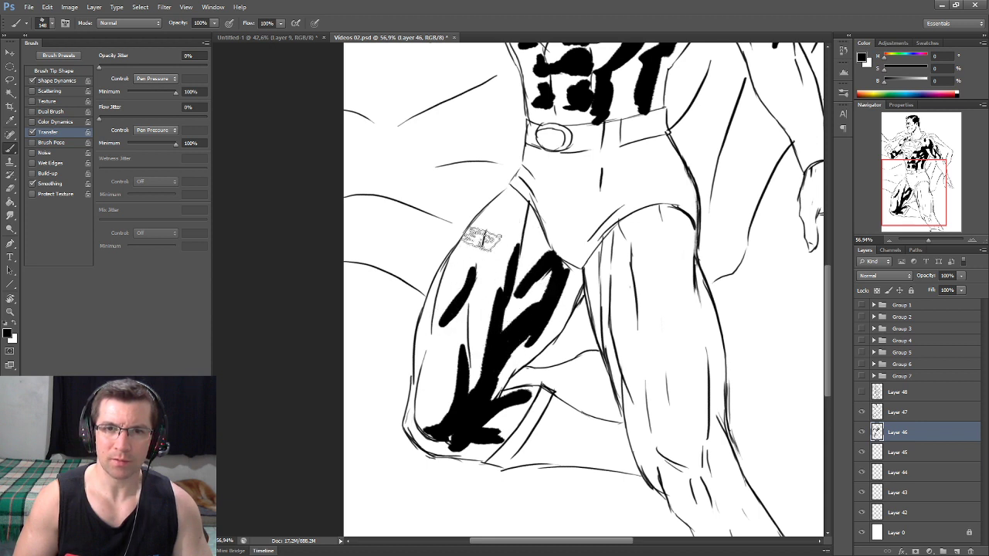
mouse_move(479, 282)
left_mouse_down()
mouse_move(440, 336)
mouse_move(461, 331)
mouse_move(436, 433)
left_mouse_up()
mouse_move(475, 328)
left_mouse_down()
mouse_move(453, 404)
mouse_move(492, 342)
mouse_move(510, 363)
left_mouse_up()
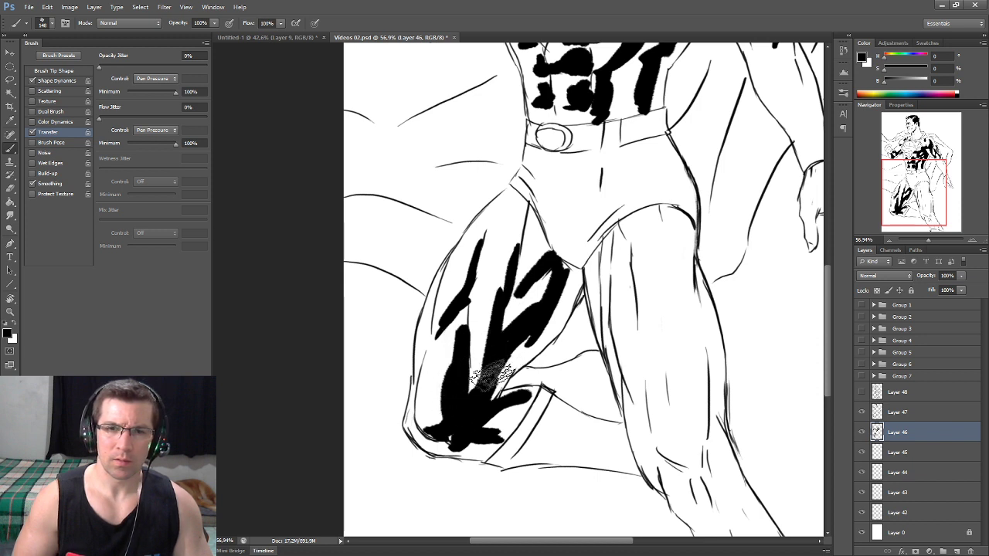
left_click_drag(541, 320, 492, 388)
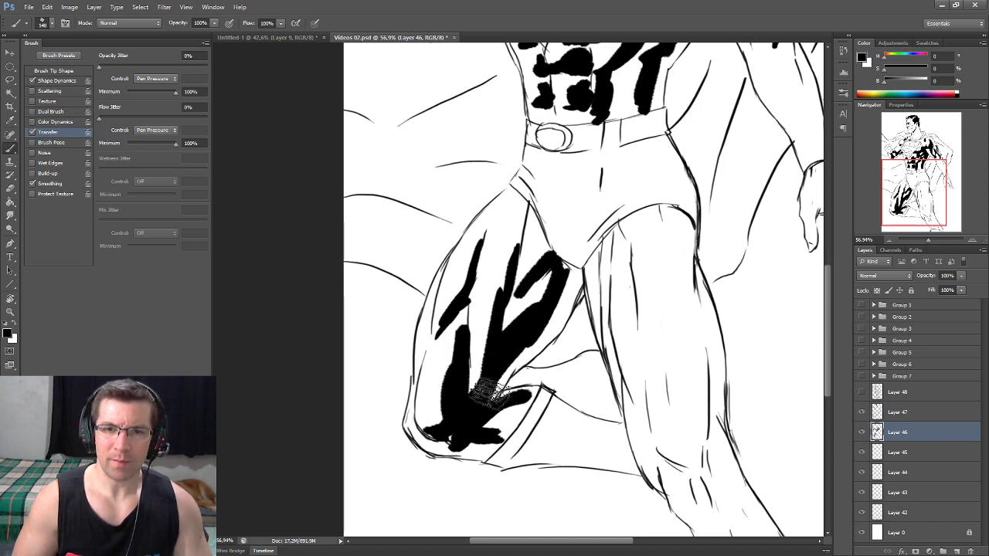
mouse_move(523, 339)
left_mouse_down()
mouse_move(575, 258)
mouse_move(556, 247)
left_mouse_up()
Paint vertical black shadows down the other leg, including a thin stroke along its outer edge
left_click_drag(599, 366, 591, 297)
mouse_move(610, 401)
left_mouse_down()
mouse_move(603, 301)
mouse_move(614, 363)
left_mouse_up()
mouse_move(585, 269)
left_mouse_down()
mouse_move(597, 342)
mouse_move(584, 309)
mouse_move(591, 235)
left_mouse_up()
mouse_move(573, 186)
left_mouse_down()
mouse_move(580, 210)
mouse_move(578, 171)
mouse_move(599, 289)
left_mouse_up()
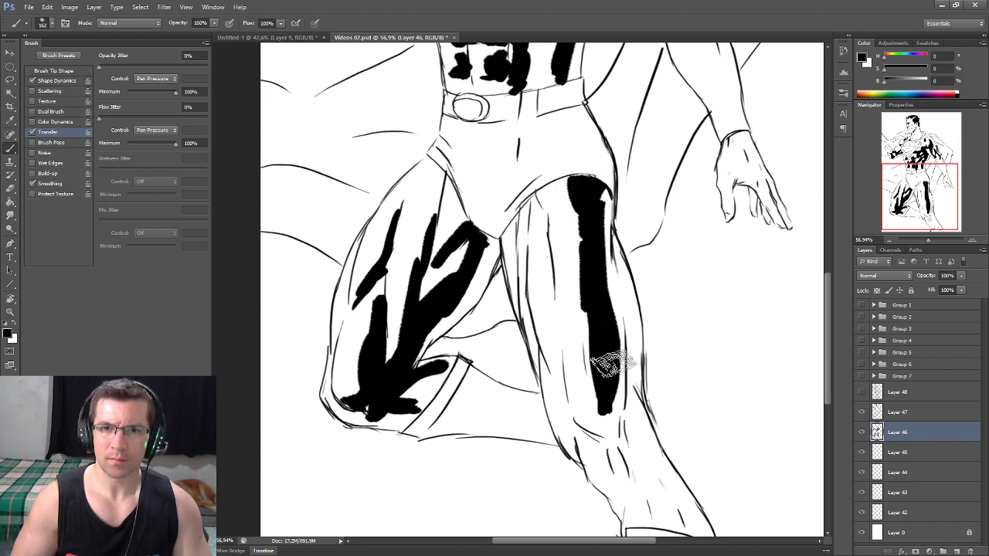
mouse_move(628, 428)
left_mouse_down()
mouse_move(623, 332)
mouse_move(627, 405)
left_mouse_up()
mouse_move(607, 371)
left_mouse_down()
mouse_move(607, 441)
mouse_move(624, 468)
mouse_move(629, 439)
mouse_move(637, 473)
mouse_move(605, 360)
mouse_move(613, 415)
mouse_move(653, 432)
mouse_move(621, 385)
left_mouse_up()
mouse_move(539, 167)
left_mouse_down()
mouse_move(539, 221)
mouse_move(547, 141)
left_mouse_up()
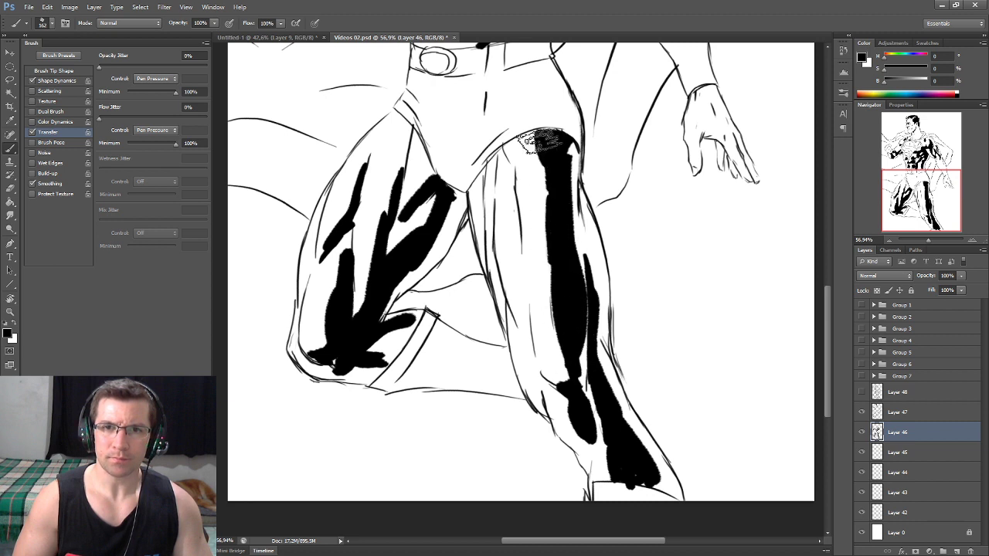
left_click_drag(519, 189, 520, 292)
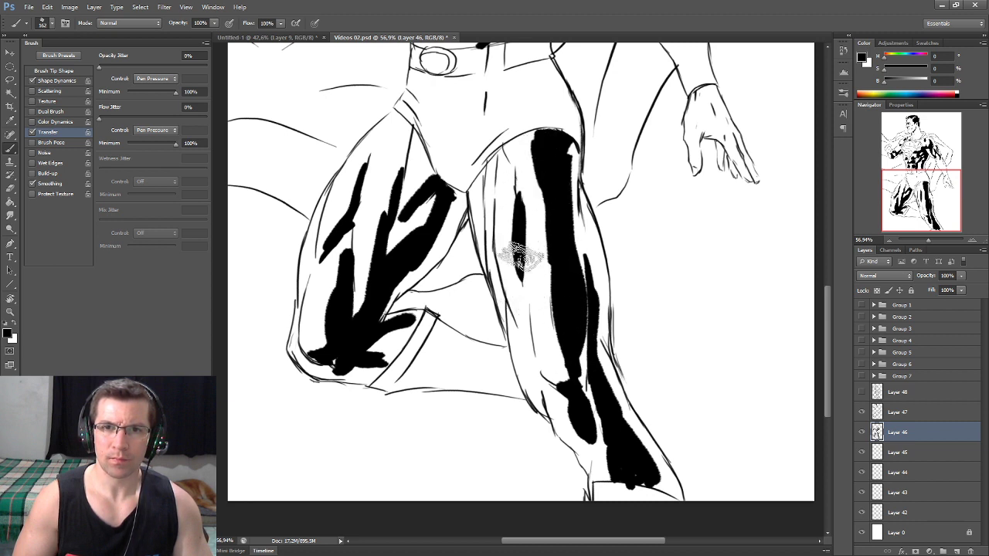
left_click_drag(514, 195, 532, 139)
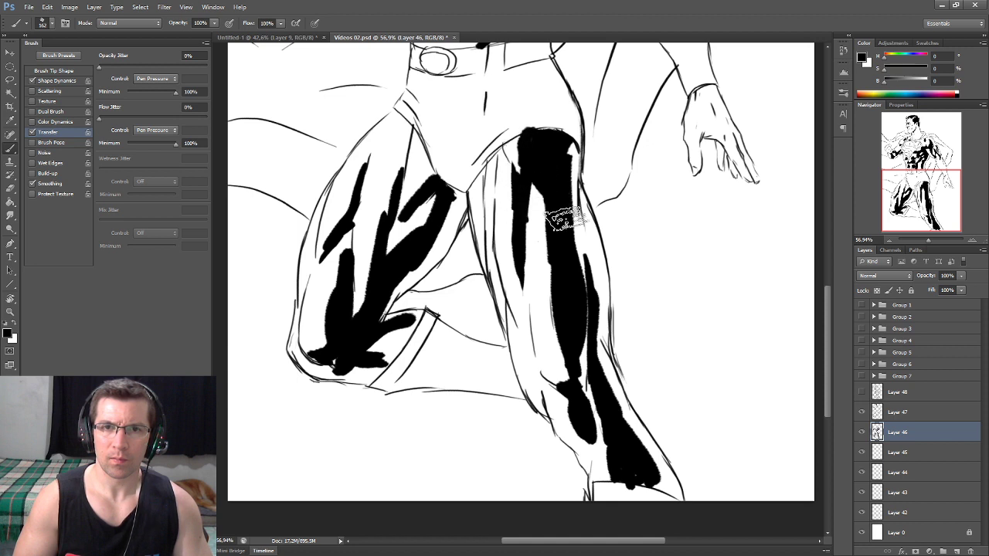
Recenter both legs and extend the left thigh shadow up toward the hip
left_click_drag(432, 229, 495, 223)
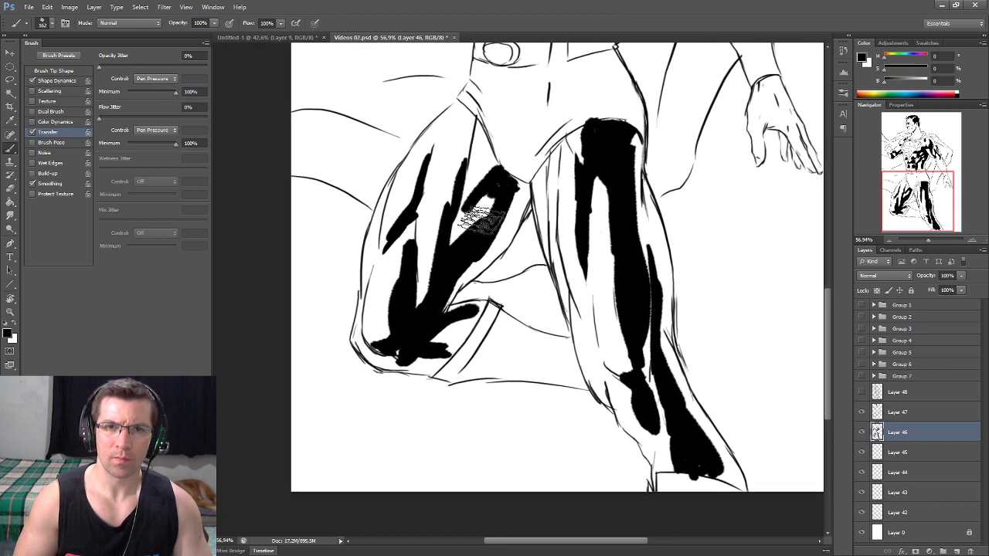
left_click_drag(490, 150, 497, 176)
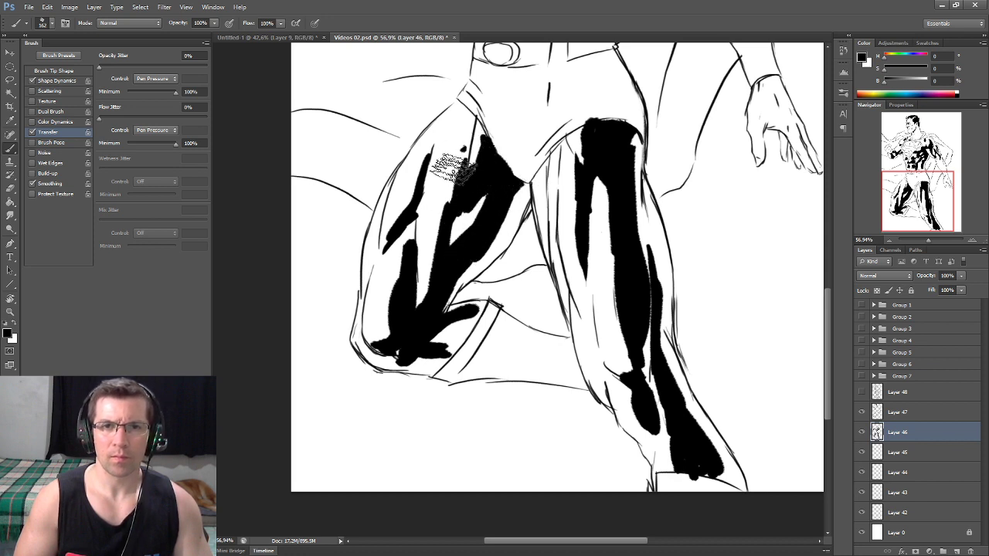
left_click_drag(453, 148, 430, 221)
mouse_move(453, 137)
left_mouse_down()
mouse_move(452, 169)
mouse_move(419, 221)
left_mouse_up()
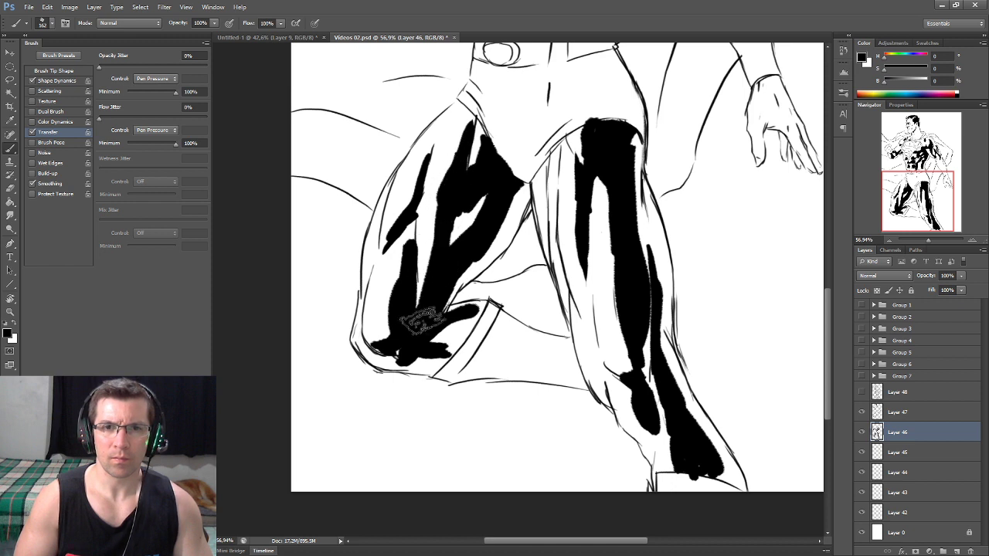
Paint a widening black shadow down the right forearm to the wrist and near the elbow
scroll(463, 247, "up", 3)
scroll(476, 255, "up", 6)
left_click_drag(572, 232, 583, 294)
left_click_drag(569, 261, 595, 309)
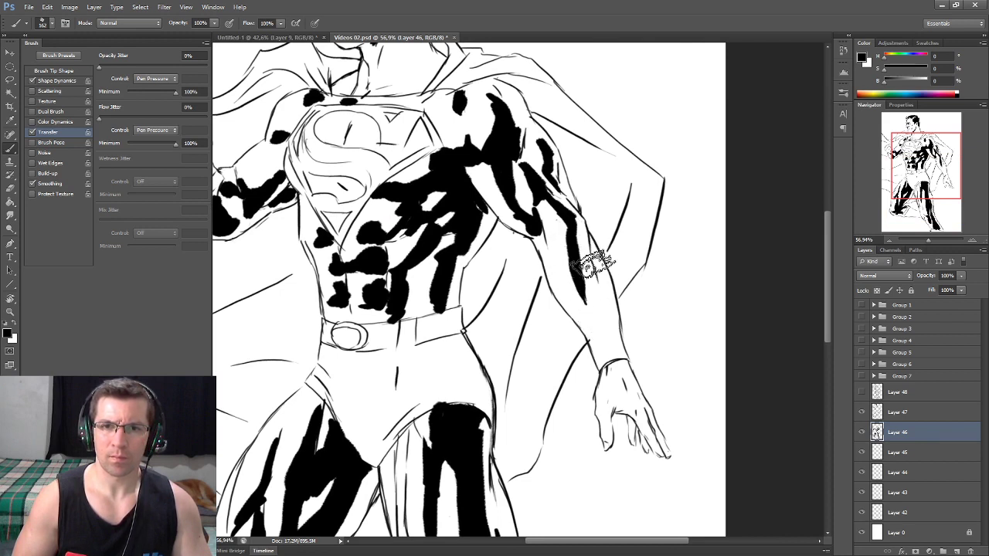
left_click_drag(575, 270, 618, 355)
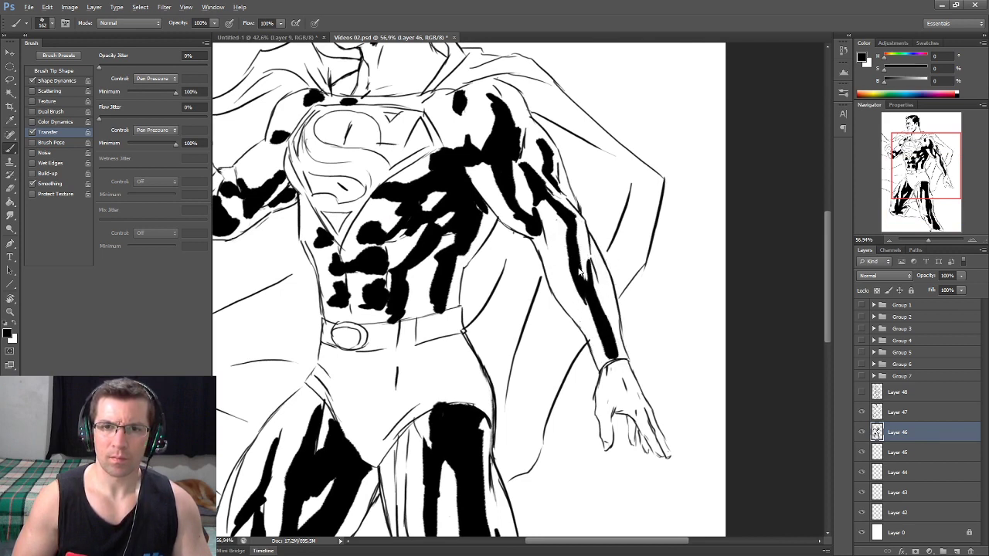
left_click_drag(575, 240, 608, 336)
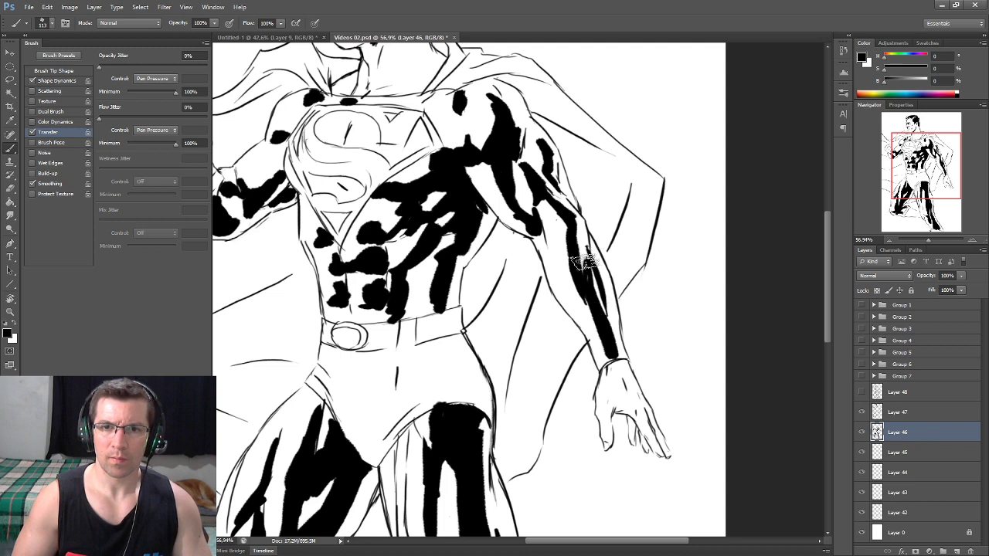
mouse_move(572, 255)
left_mouse_down()
mouse_move(533, 209)
mouse_move(545, 231)
left_mouse_up()
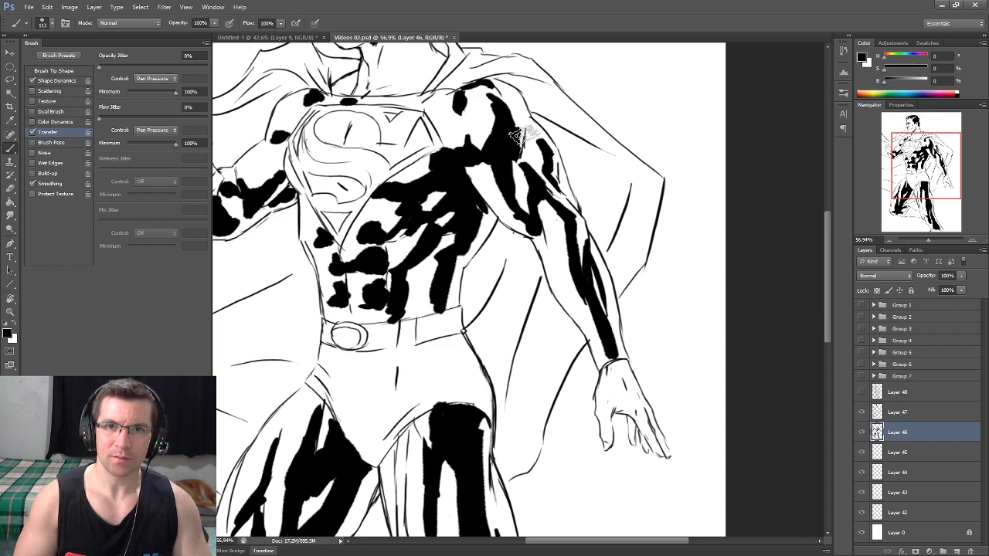
Add black shadow shapes on the torso, darken more of the forearm, then zoom out
scroll(513, 131, "left", 3)
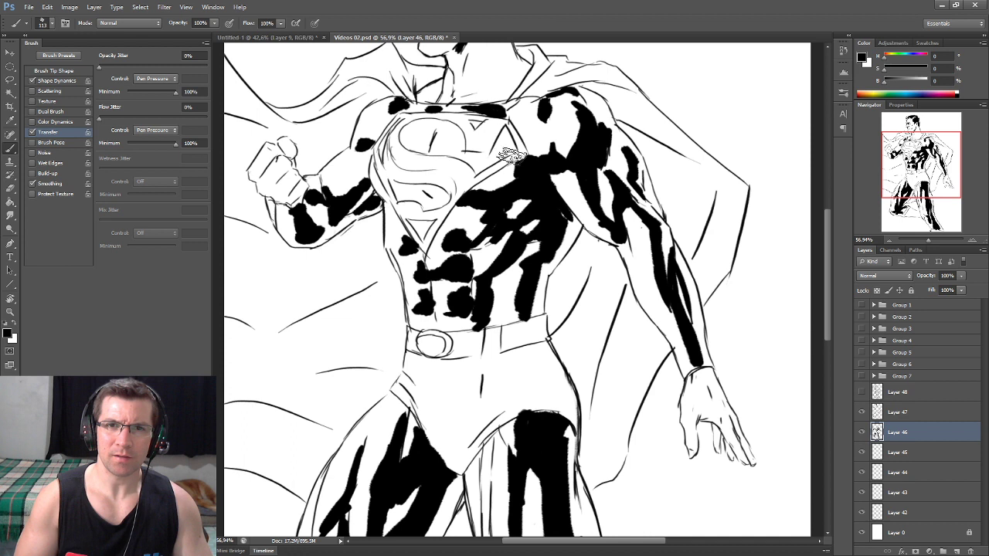
scroll(502, 191, "left", 1)
scroll(464, 174, "left", 2)
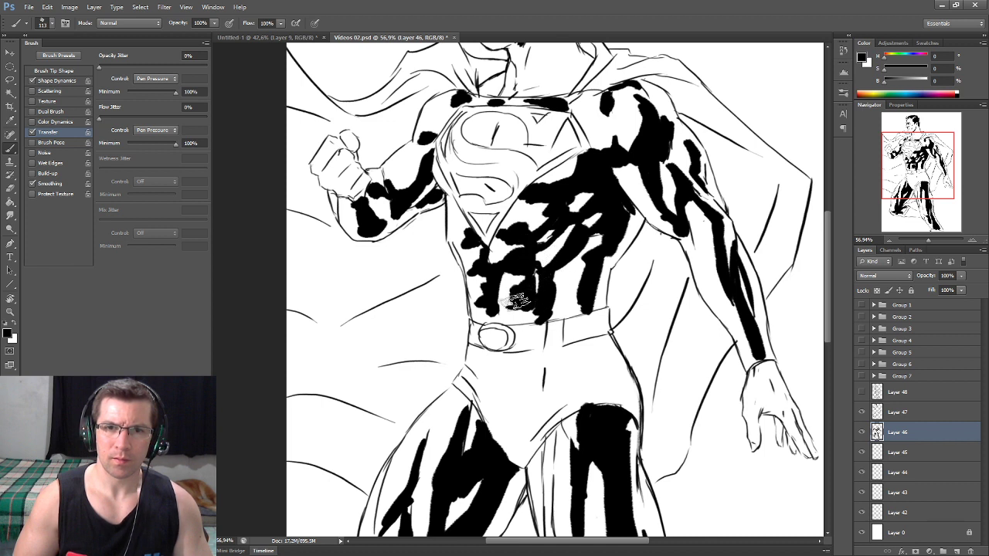
mouse_move(567, 275)
left_mouse_down()
mouse_move(602, 244)
mouse_move(576, 287)
mouse_move(604, 232)
mouse_move(660, 214)
left_mouse_up()
left_click_drag(390, 204, 438, 180)
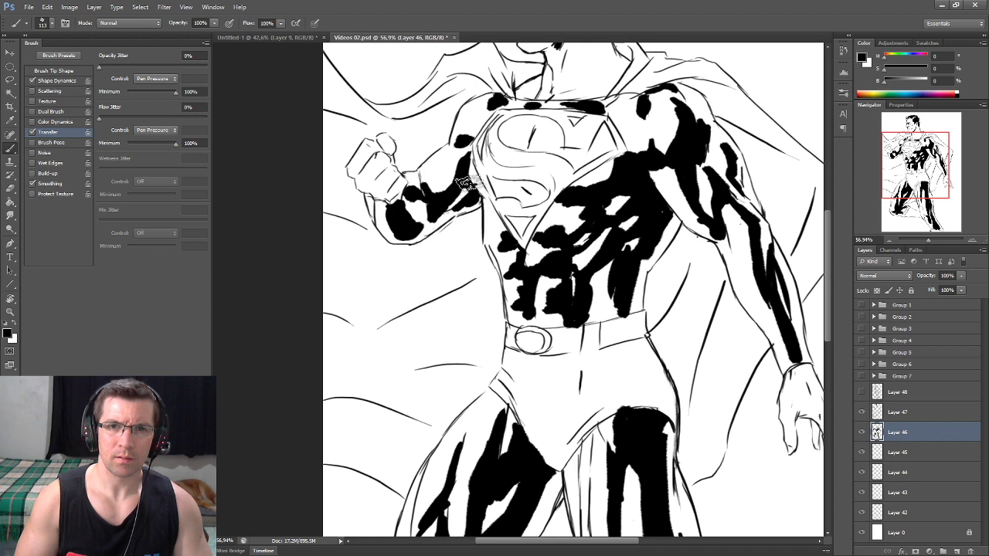
left_click_drag(446, 187, 423, 193)
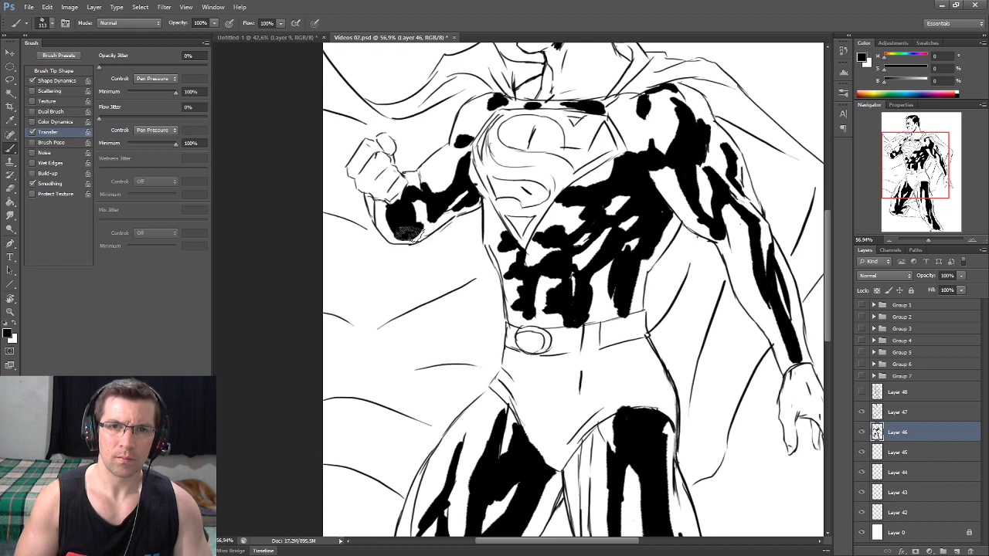
key("ctrl+minus")
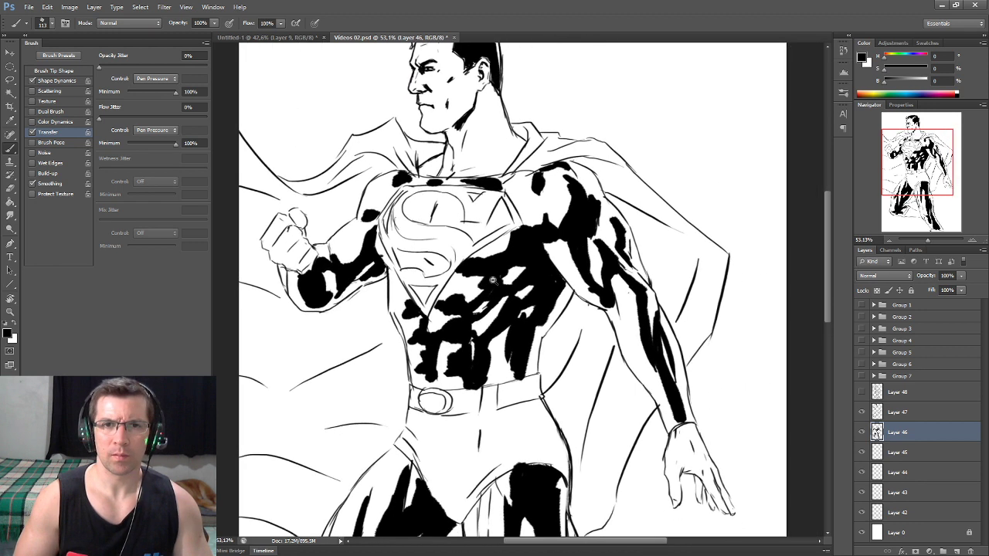
Zoom in on Superman's head and hatch a cheek shadow on Layer 47
key("ctrl+0")
scroll(502, 243, "up", 2)
scroll(503, 243, "up", 1)
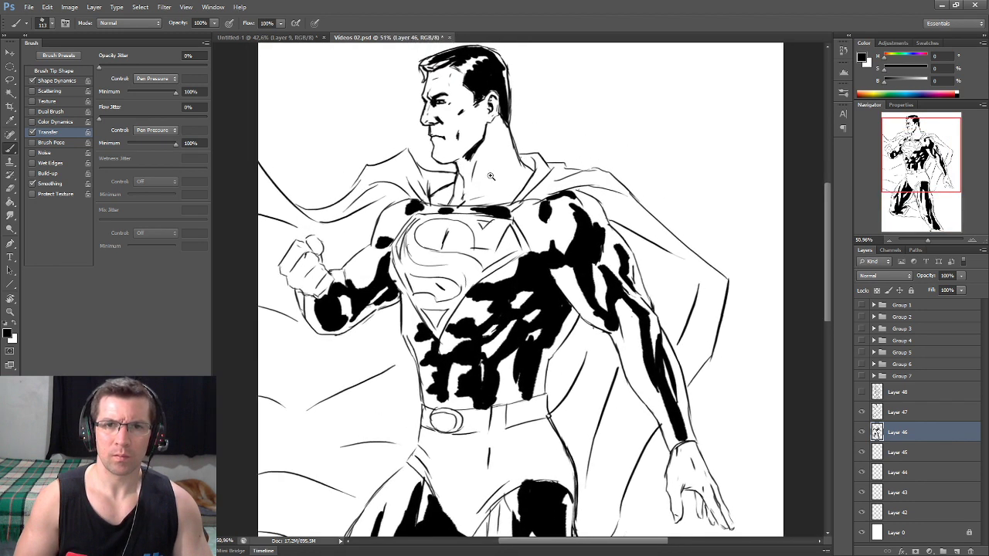
scroll(502, 243, "up", 2)
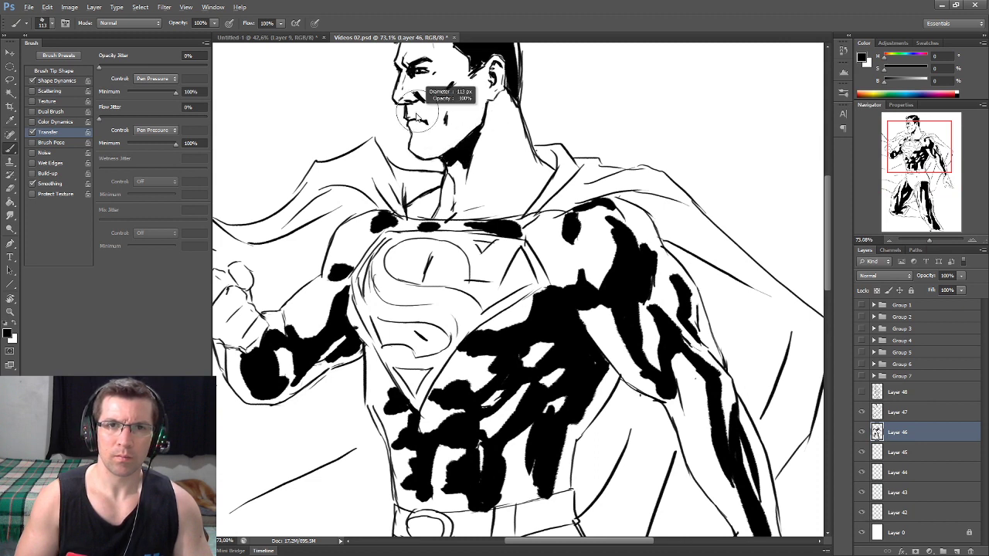
left_click_drag(437, 104, 464, 181)
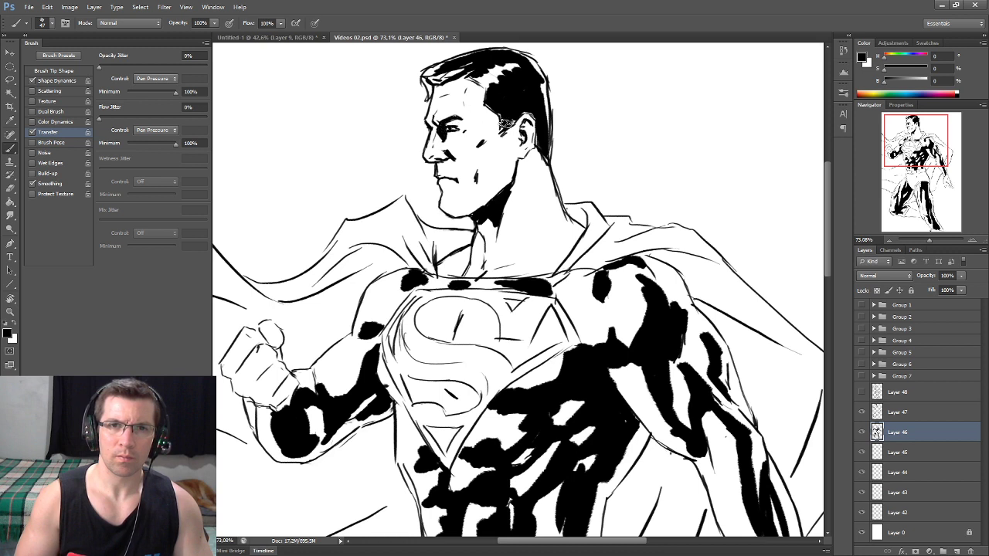
key("alt+bracketright")
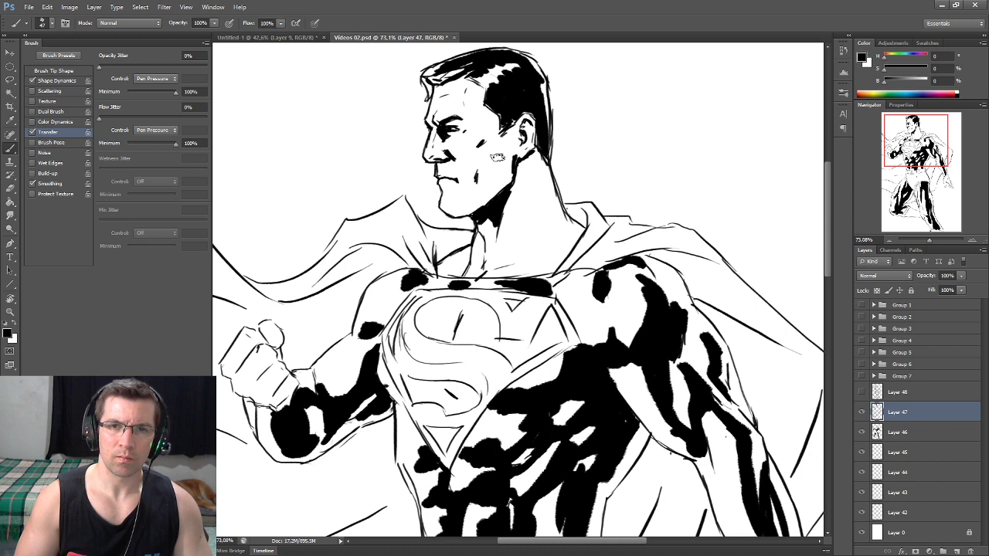
left_click_drag(480, 144, 485, 147)
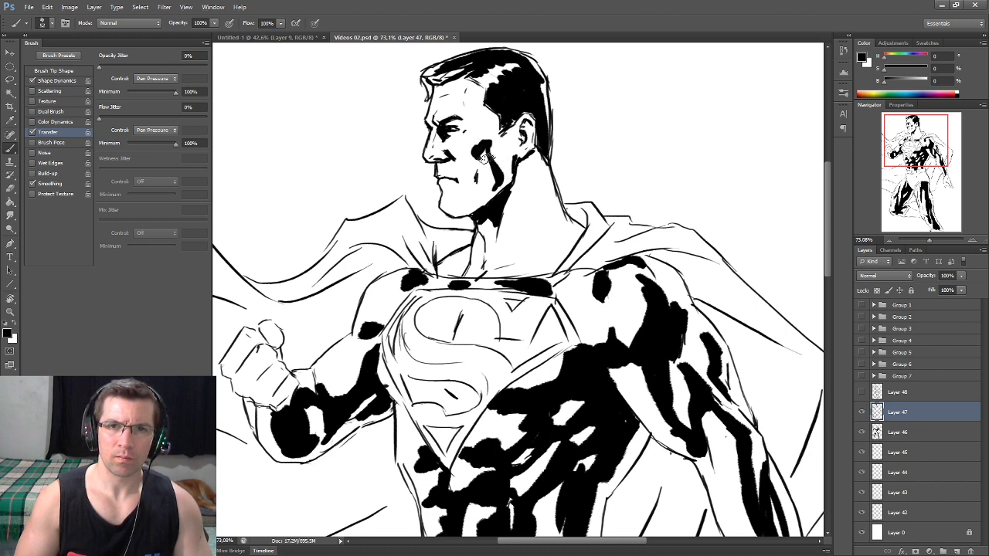
left_click_drag(484, 149, 503, 159)
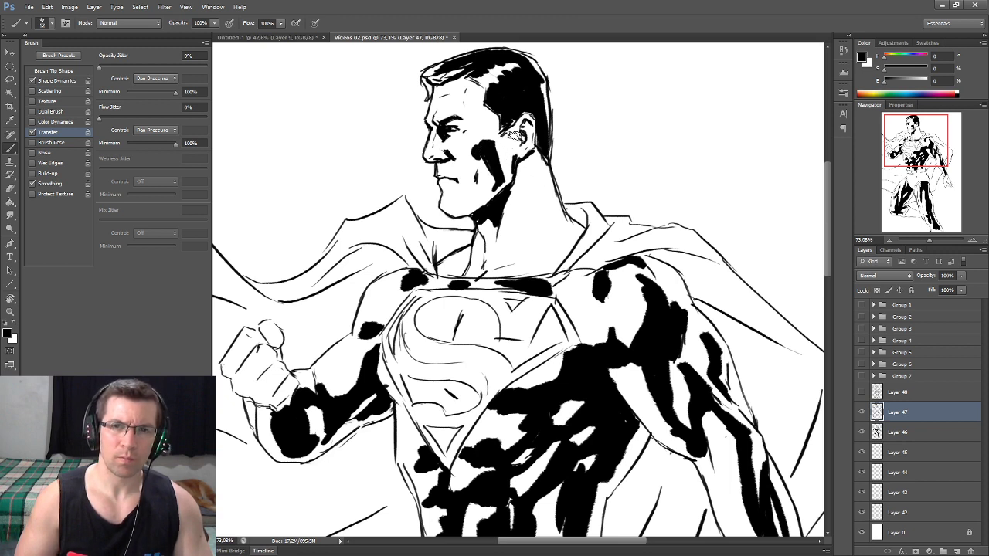
Erase the cheek shadow strokes and return to Layer 46
key("e")
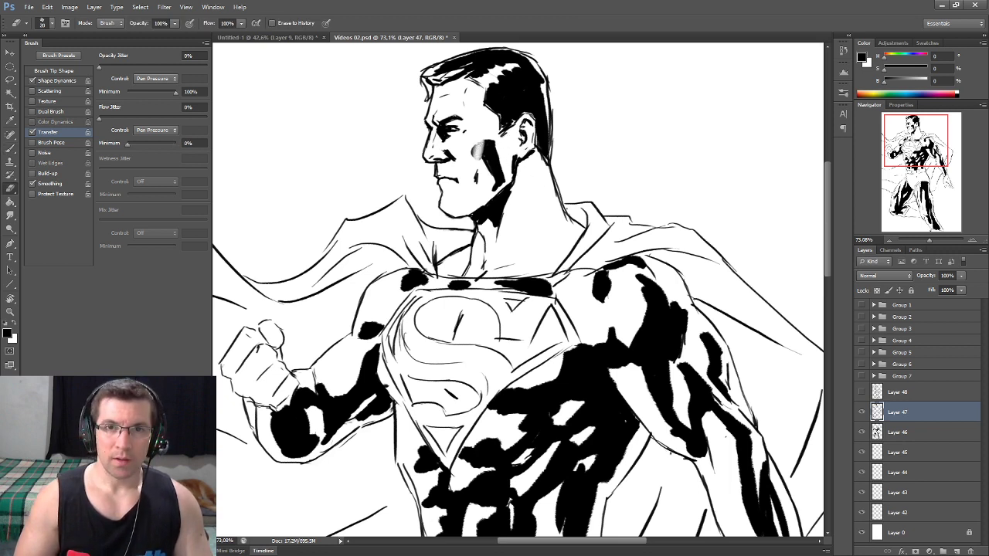
left_click_drag(473, 149, 480, 155)
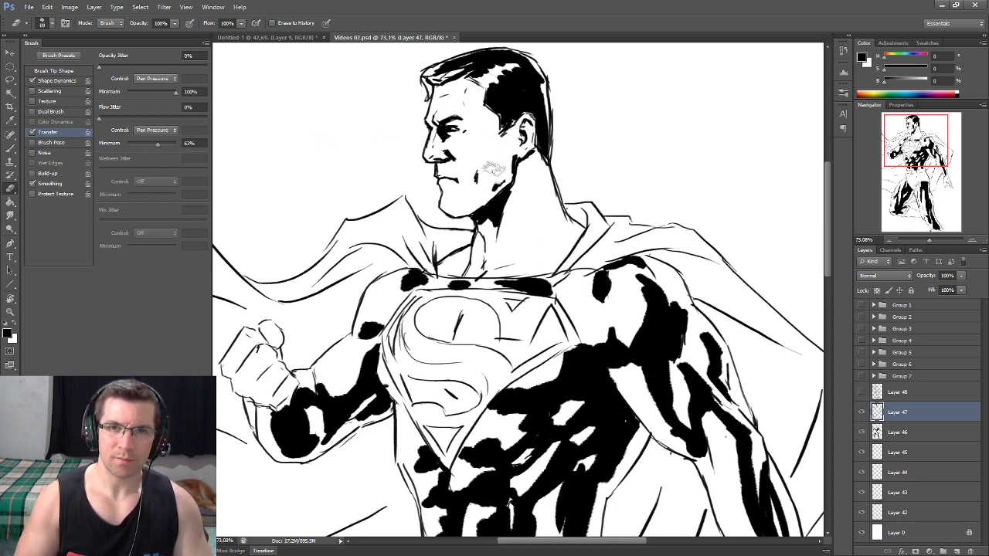
left_click_drag(498, 180, 488, 176)
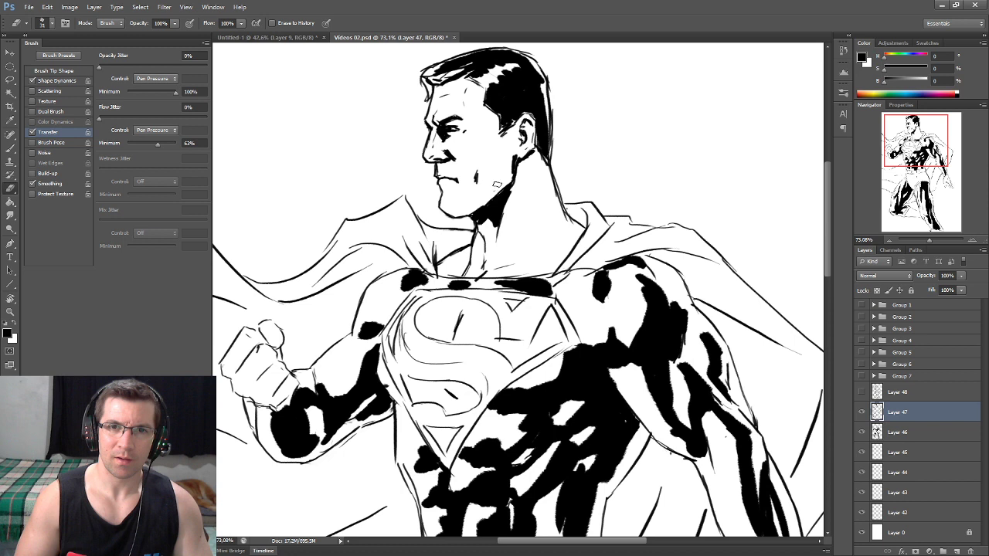
key("alt+bracketleft")
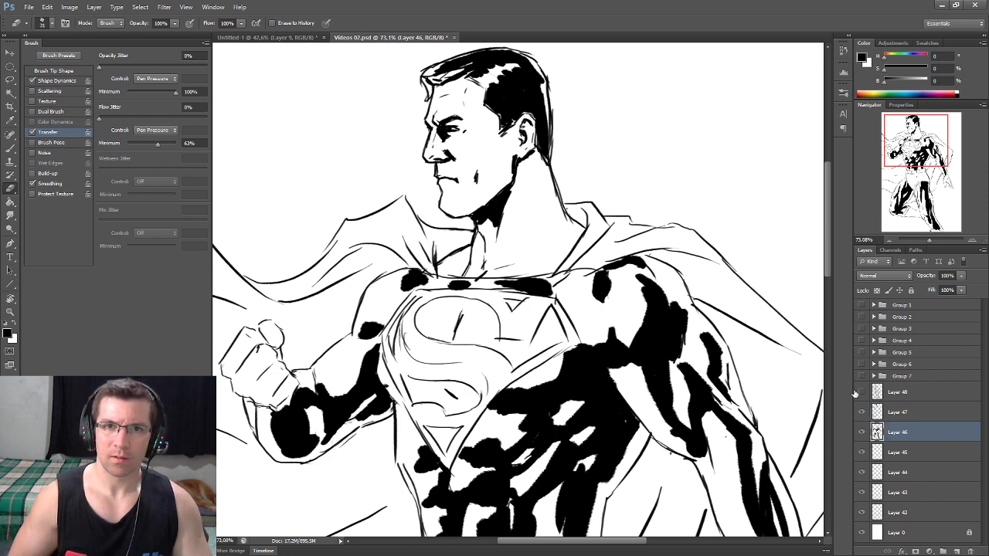
With the brush, paint a solid black shadow from under the jaw down the neck to the collarbone
key("b")
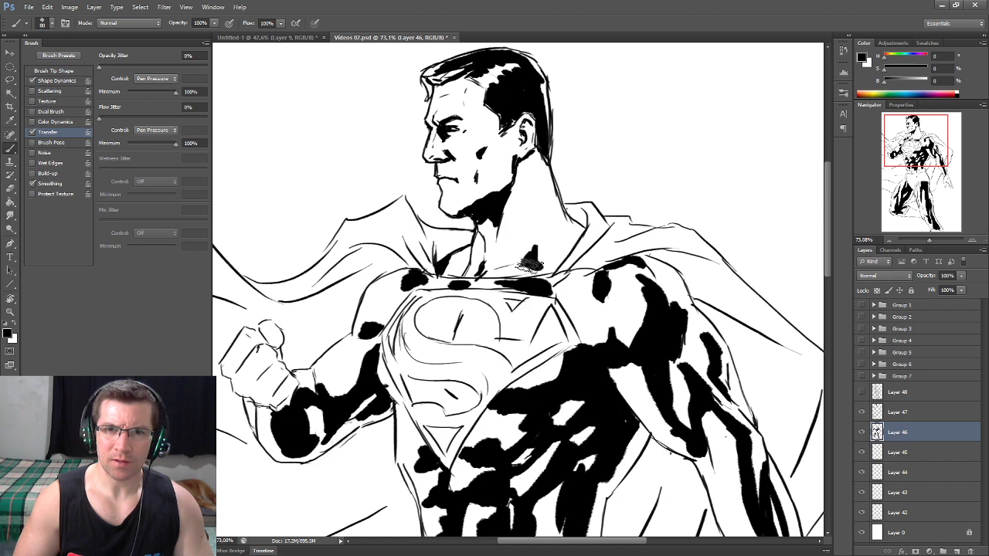
left_click_drag(529, 152, 555, 220)
left_click_drag(541, 186, 547, 219)
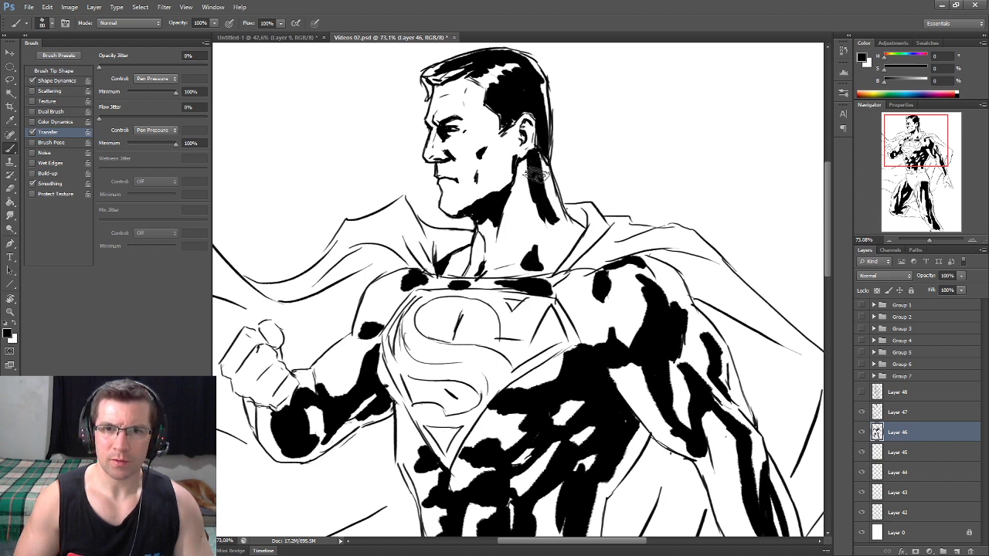
left_click_drag(511, 181, 606, 46)
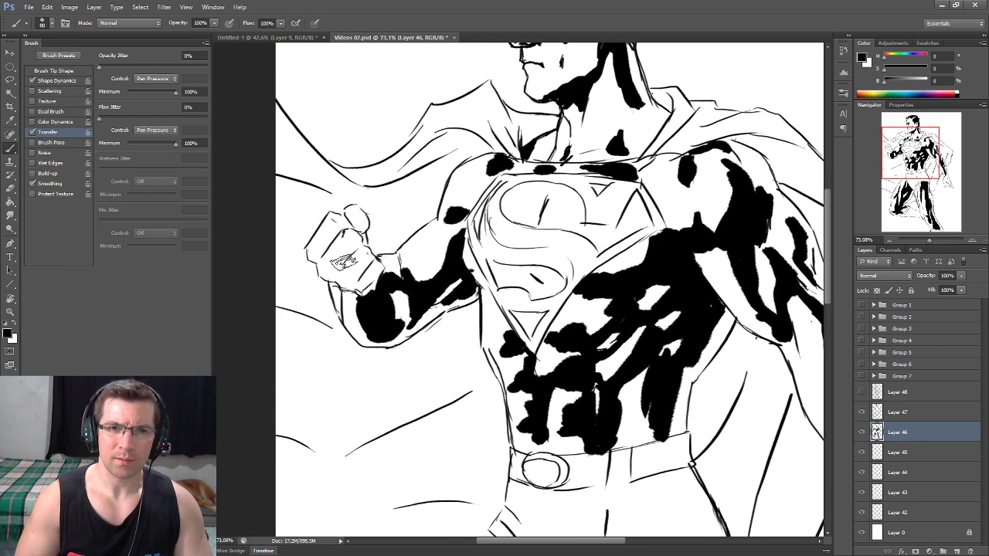
Shrink the brush and paint thin black shadow stripes across the fist's fingers
left_click_drag(334, 253, 346, 222)
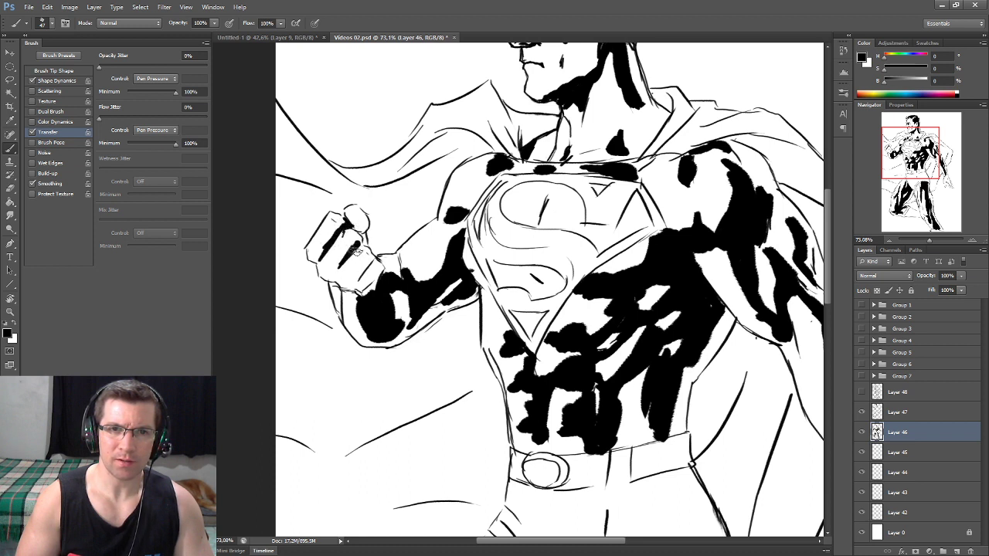
left_click_drag(363, 272, 357, 276)
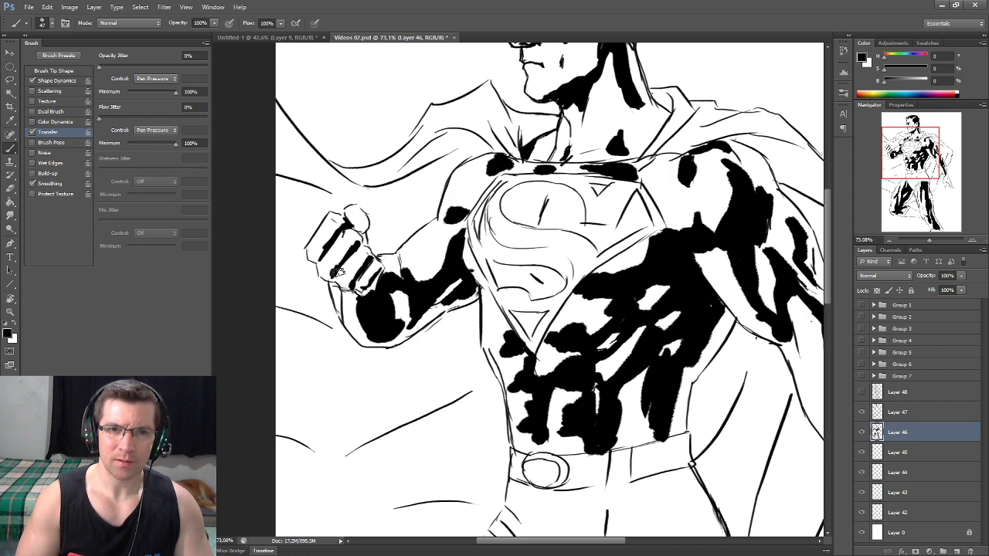
left_click_drag(354, 223, 358, 225)
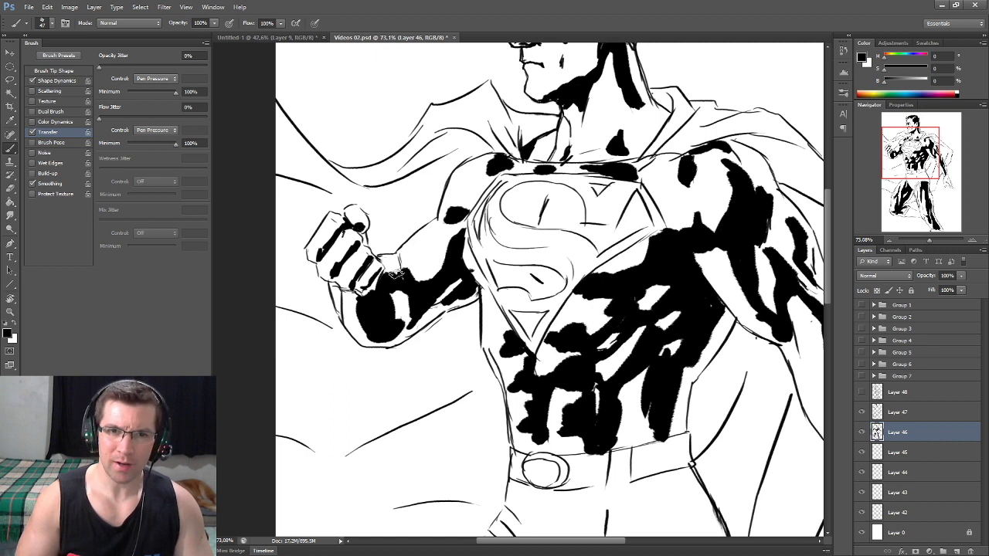
scroll(400, 260, "down", 2)
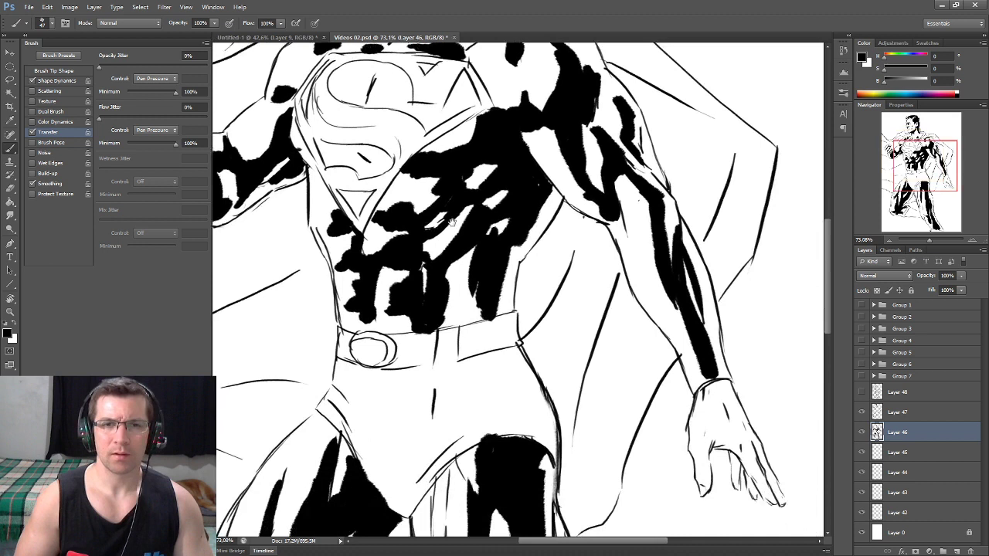
Extend the leg shadows up to the groin and add black shadow marks on the belt
scroll(425, 251, "down", 5)
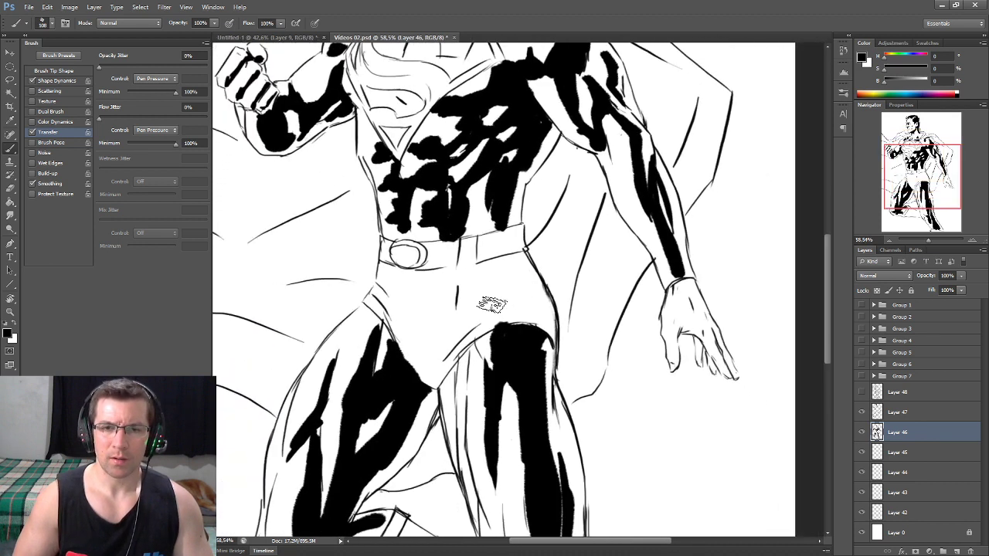
mouse_move(514, 320)
left_mouse_down()
mouse_move(504, 319)
mouse_move(526, 302)
mouse_move(516, 309)
left_mouse_up()
mouse_move(510, 270)
left_mouse_down()
mouse_move(503, 258)
mouse_move(509, 280)
left_mouse_up()
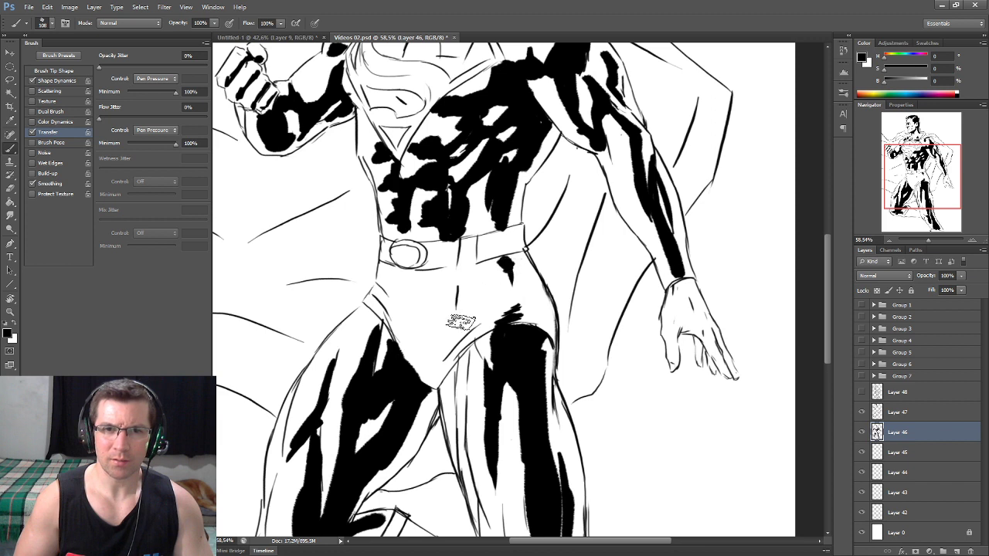
mouse_move(445, 360)
left_mouse_down()
mouse_move(440, 369)
mouse_move(429, 362)
mouse_move(434, 379)
left_mouse_up()
key("e")
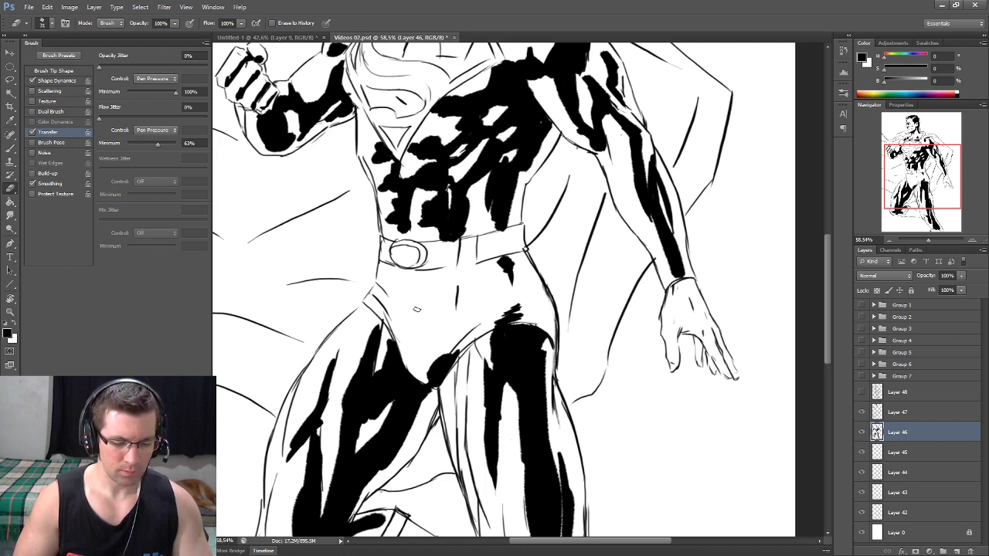
key("b")
mouse_move(444, 356)
left_mouse_down()
mouse_move(468, 333)
mouse_move(437, 377)
mouse_move(495, 323)
left_mouse_up()
left_click_drag(503, 244, 502, 263)
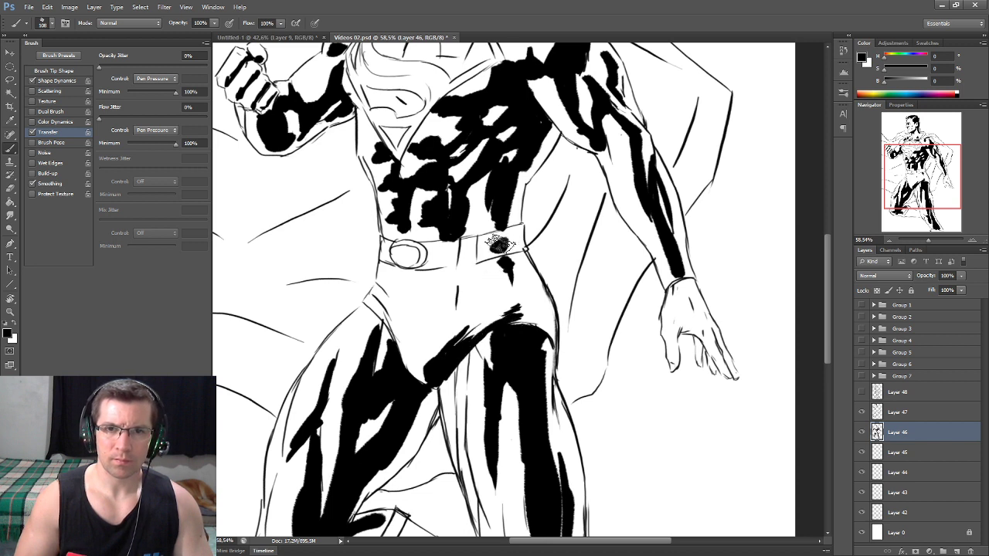
scroll(520, 301, "down", 2)
scroll(520, 301, "down", 2)
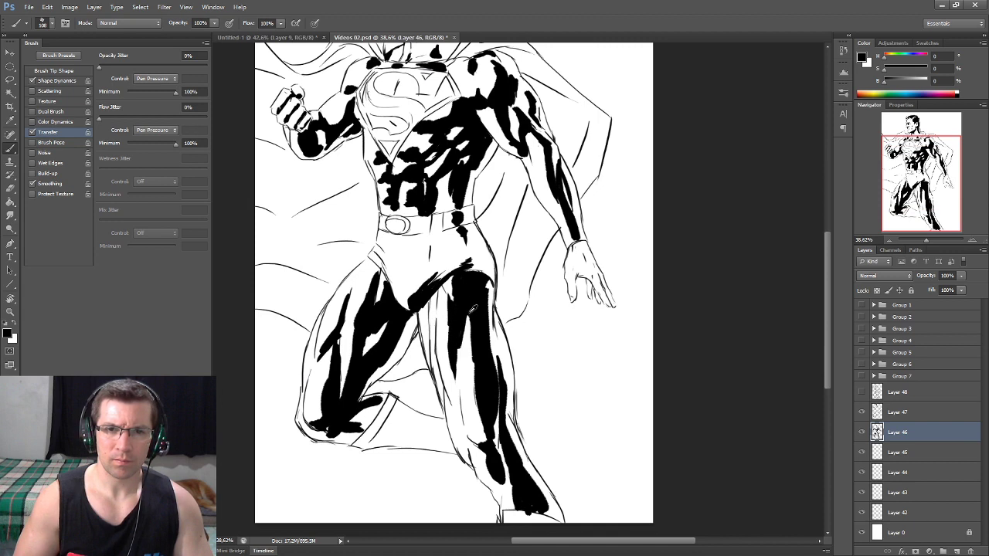
Fill more of the upper thigh and ink a bold black shadow below the left knee
mouse_move(468, 309)
left_mouse_down()
mouse_move(468, 323)
mouse_move(465, 301)
left_mouse_up()
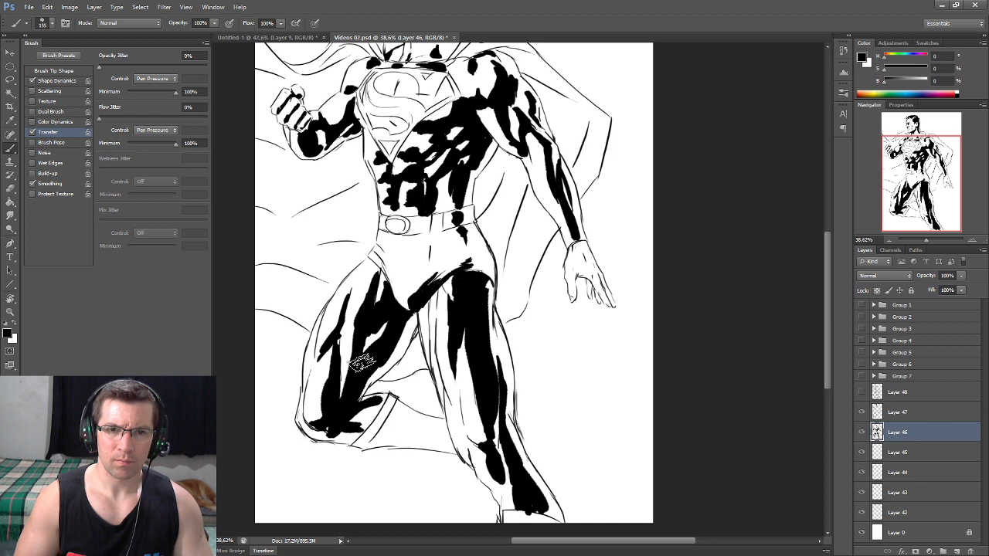
left_click_drag(473, 389, 419, 307)
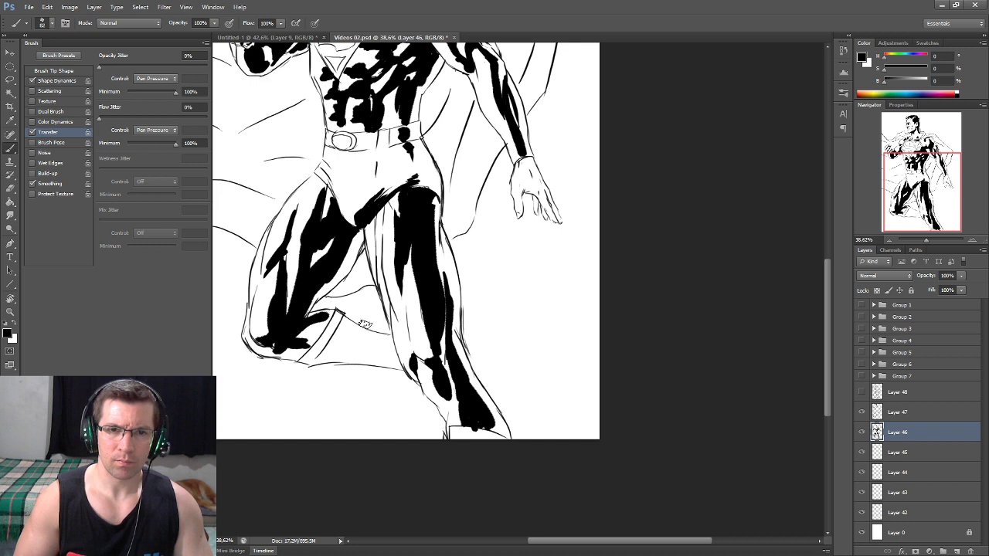
mouse_move(363, 333)
left_mouse_down()
mouse_move(331, 333)
mouse_move(329, 314)
mouse_move(344, 348)
mouse_move(355, 349)
mouse_move(353, 332)
mouse_move(390, 354)
left_mouse_up()
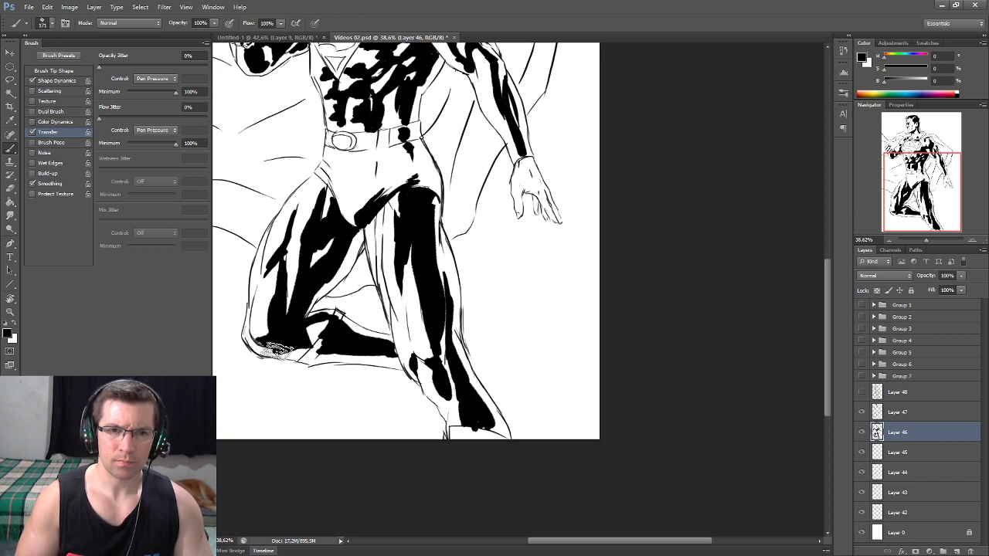
left_click_drag(399, 172, 405, 226)
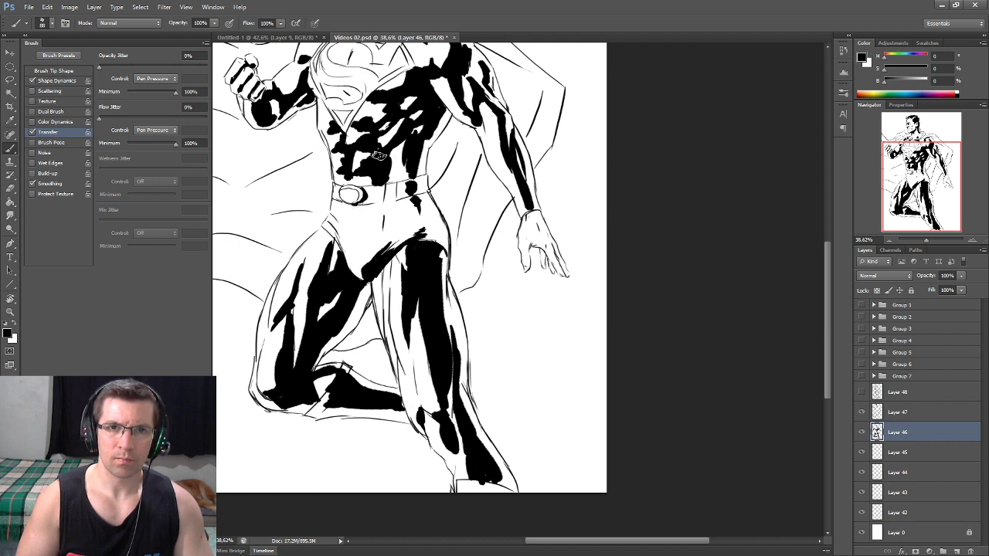
left_click_drag(379, 157, 390, 176)
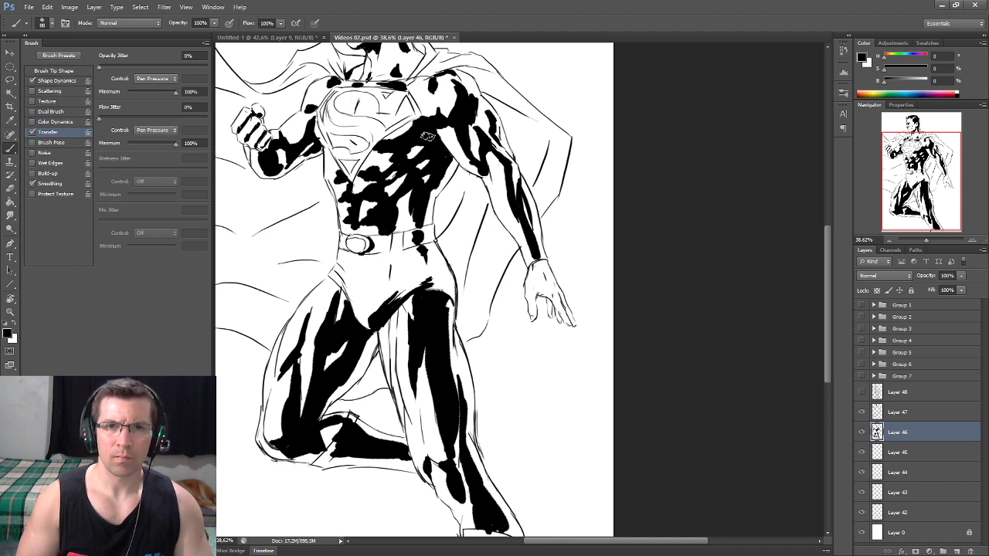
mouse_move(465, 130)
left_mouse_down()
mouse_move(414, 130)
mouse_move(438, 137)
left_mouse_up()
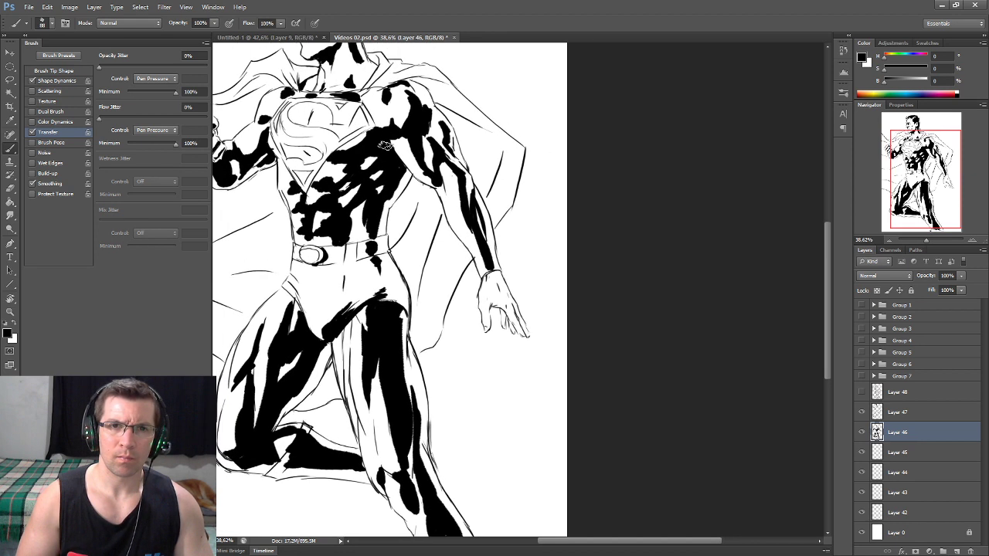
scroll(518, 290, "down", 5)
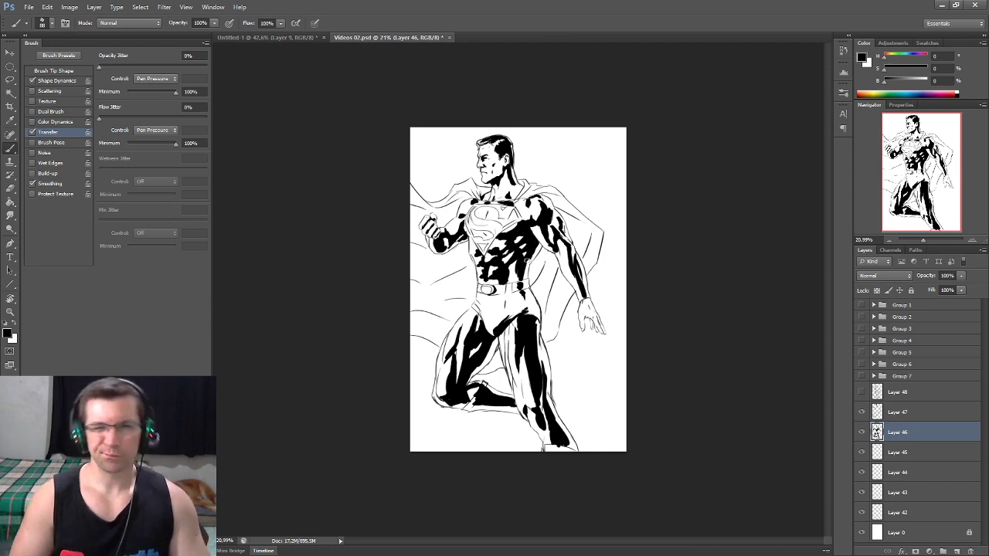
scroll(471, 166, "up", 5)
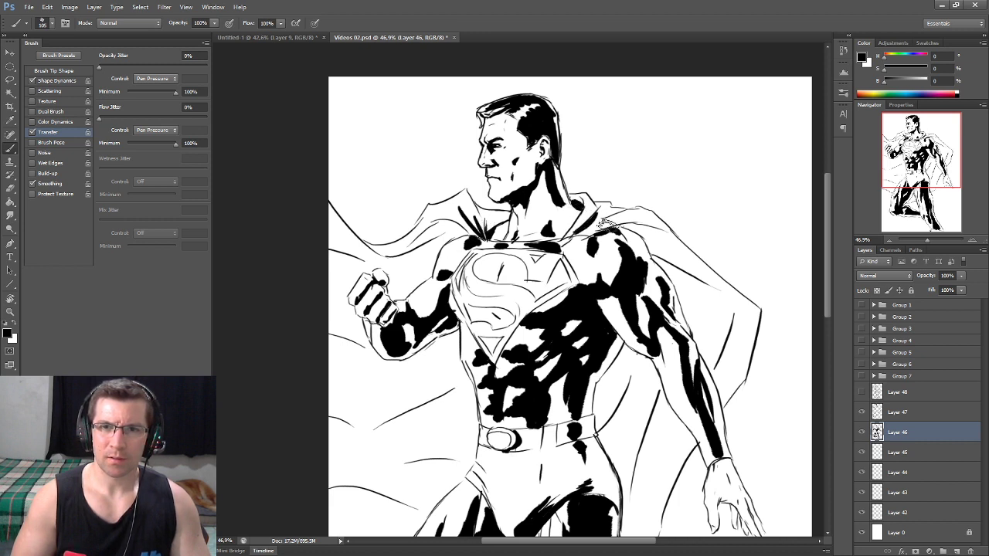
left_click_drag(641, 238, 580, 195)
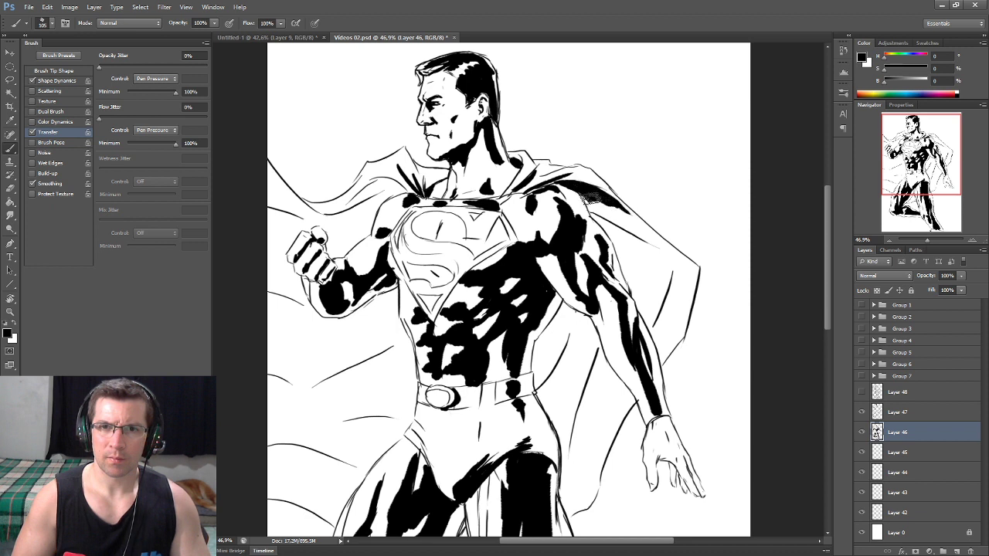
left_click_drag(568, 272, 612, 130)
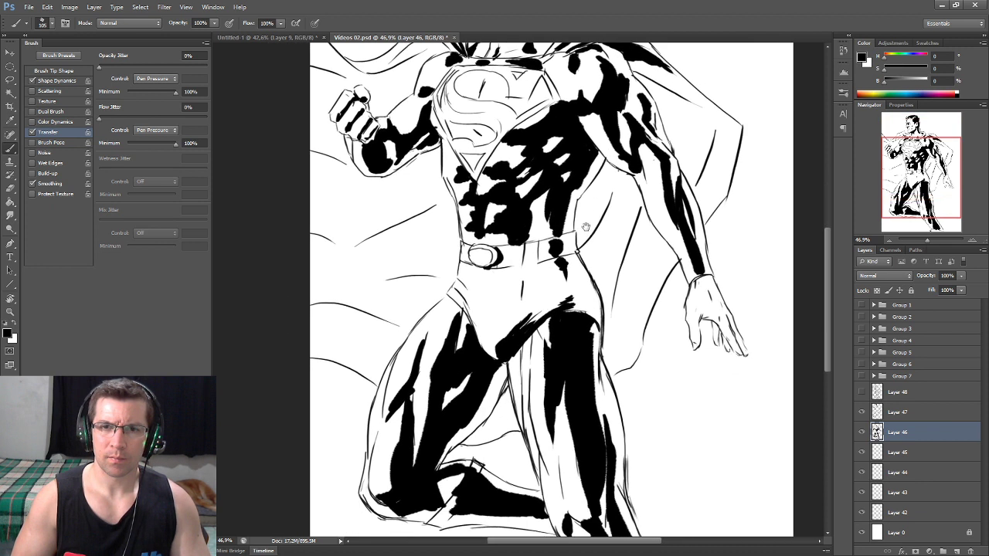
left_click_drag(539, 306, 635, 272)
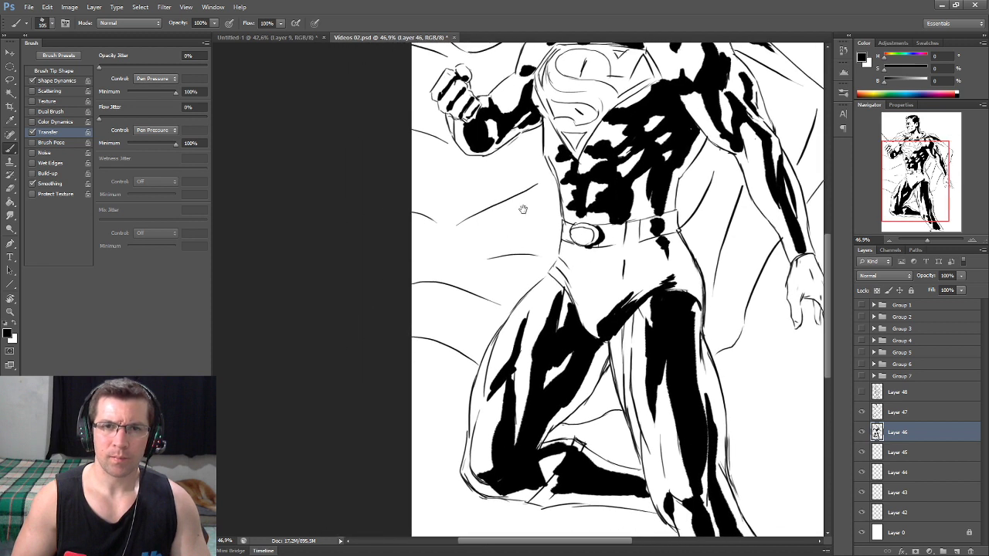
left_click_drag(482, 46, 479, 182)
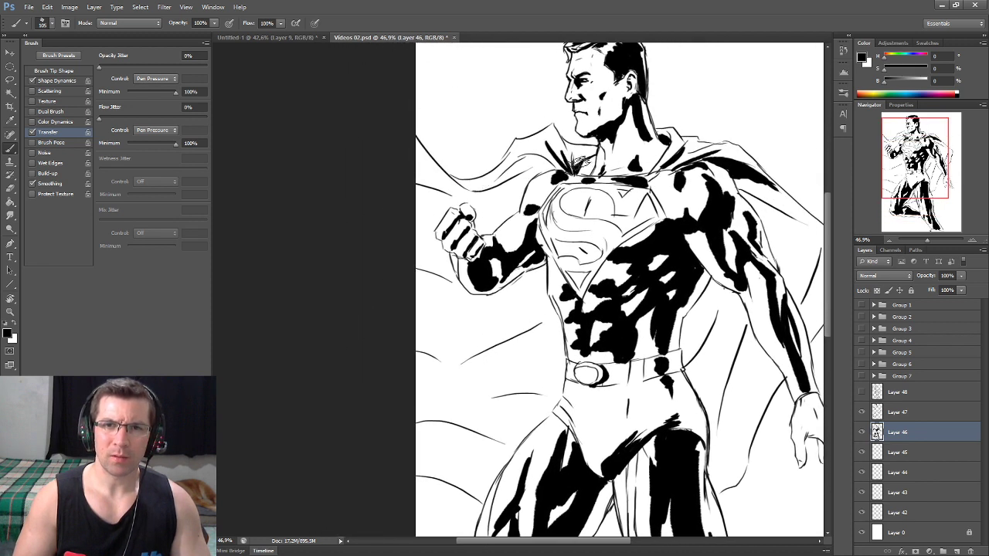
scroll(596, 157, "down", 2)
scroll(563, 318, "down", 2)
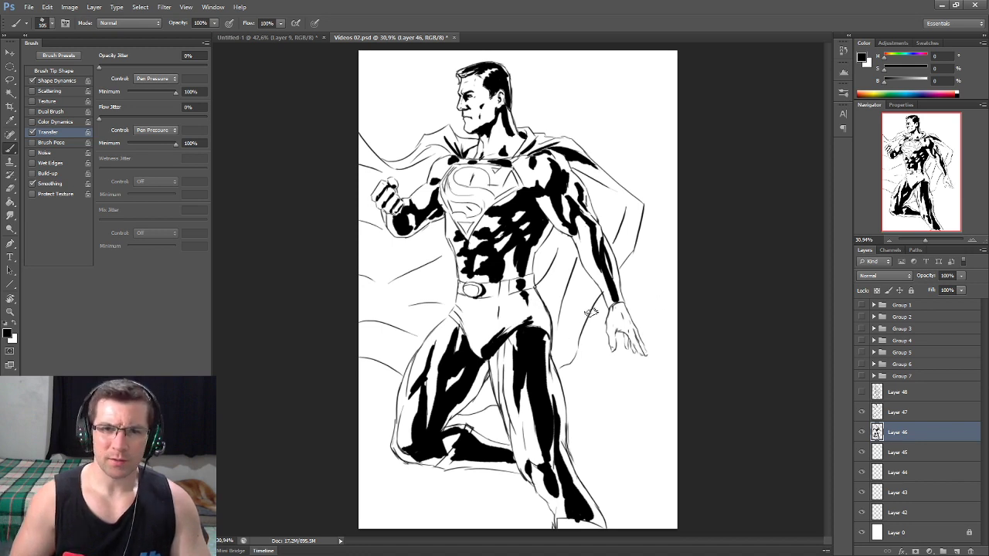
scroll(627, 316, "up", 2)
left_click_drag(596, 283, 553, 237)
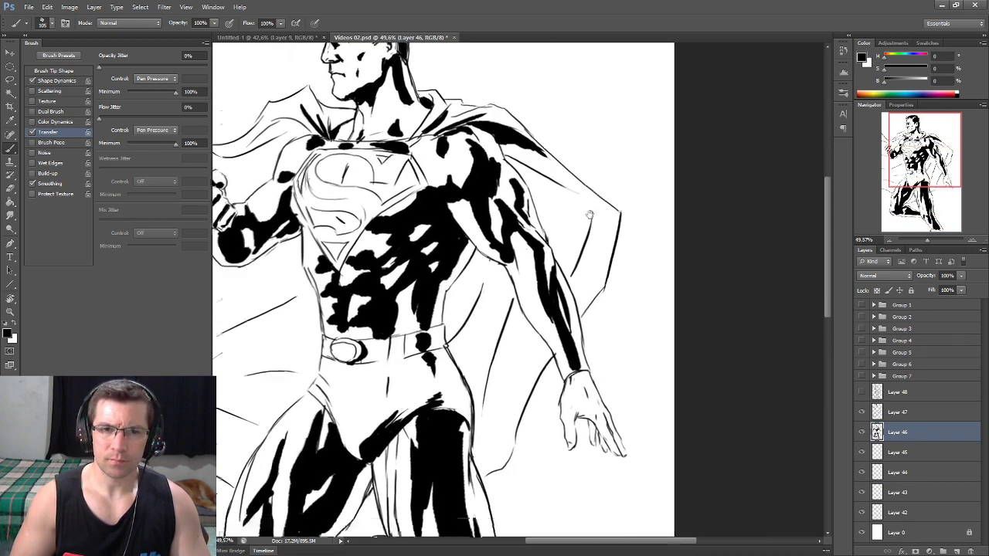
Add more black ink to the lower leg shadow, merging it toward the bent knee
scroll(553, 238, "down", 4)
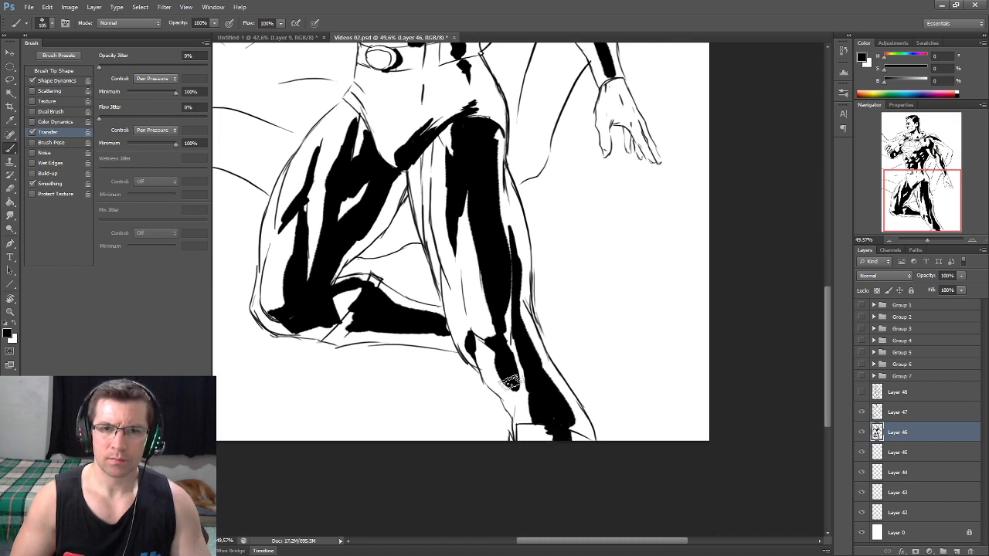
mouse_move(502, 375)
left_mouse_down()
mouse_move(509, 383)
mouse_move(514, 320)
mouse_move(457, 267)
left_mouse_up()
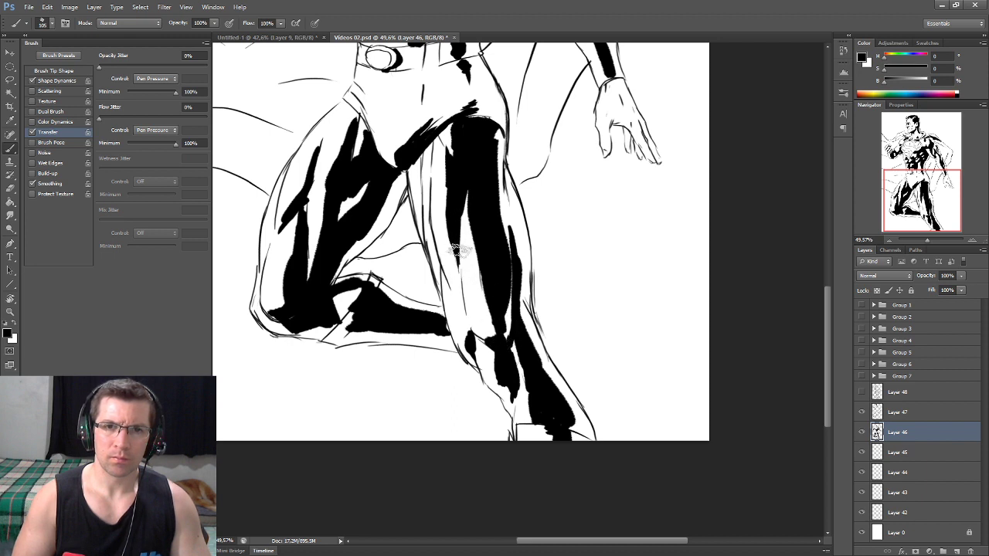
left_click_drag(447, 224, 482, 228)
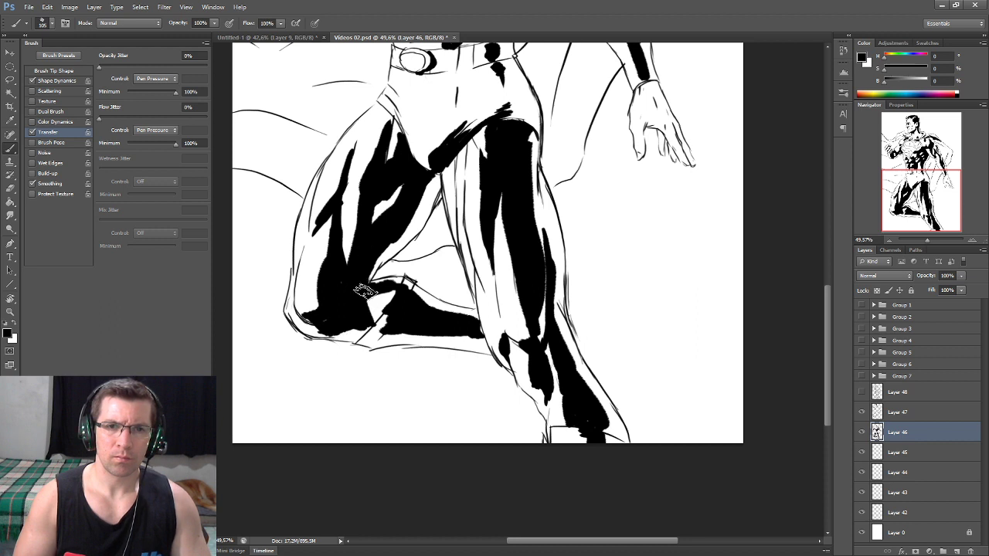
left_click_drag(364, 292, 462, 297)
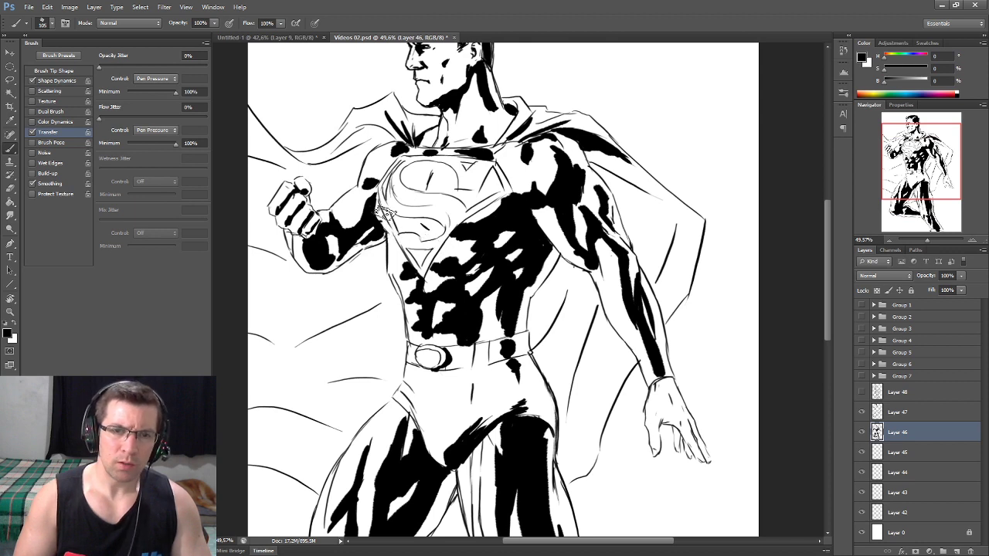
Thicken the black shadow along the right side of Superman's leg
key("e")
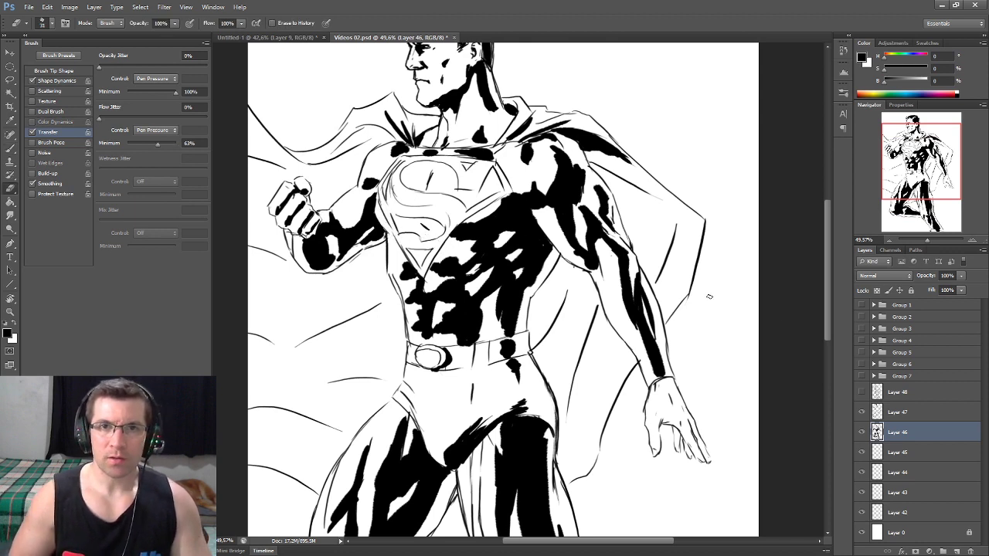
left_click_drag(574, 287, 603, 272)
scroll(603, 272, "down", 2)
scroll(587, 309, "down", 2)
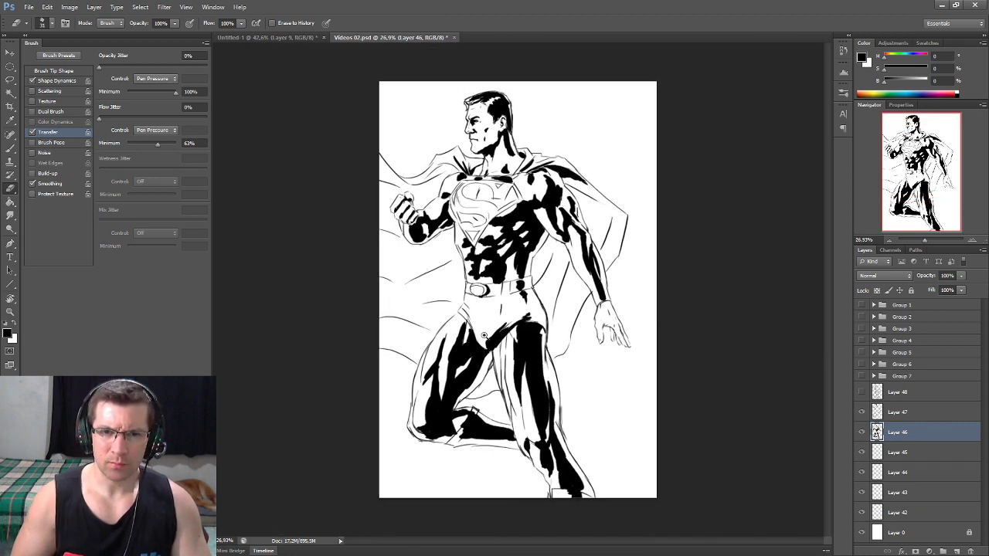
scroll(484, 335, "up", 3)
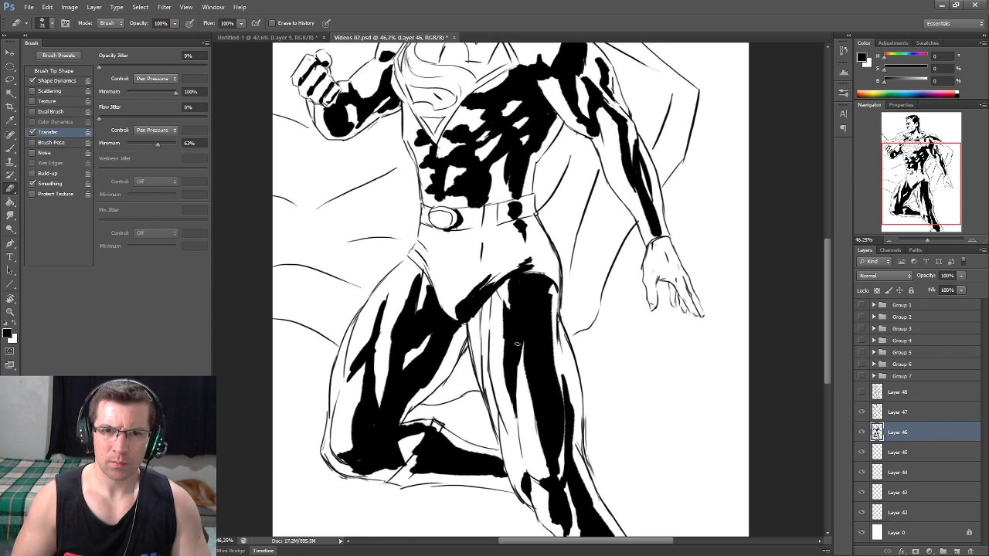
key("b")
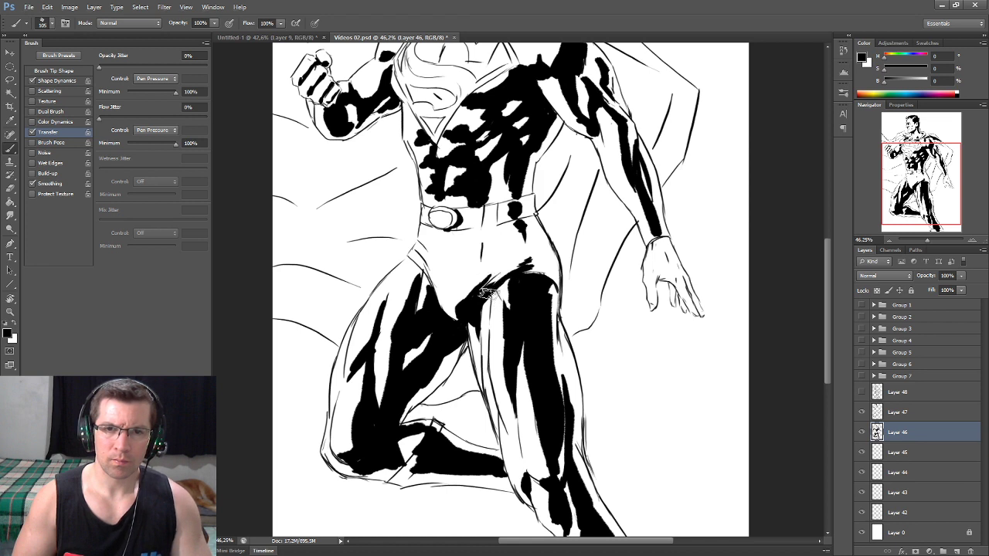
left_click_drag(469, 318, 425, 246)
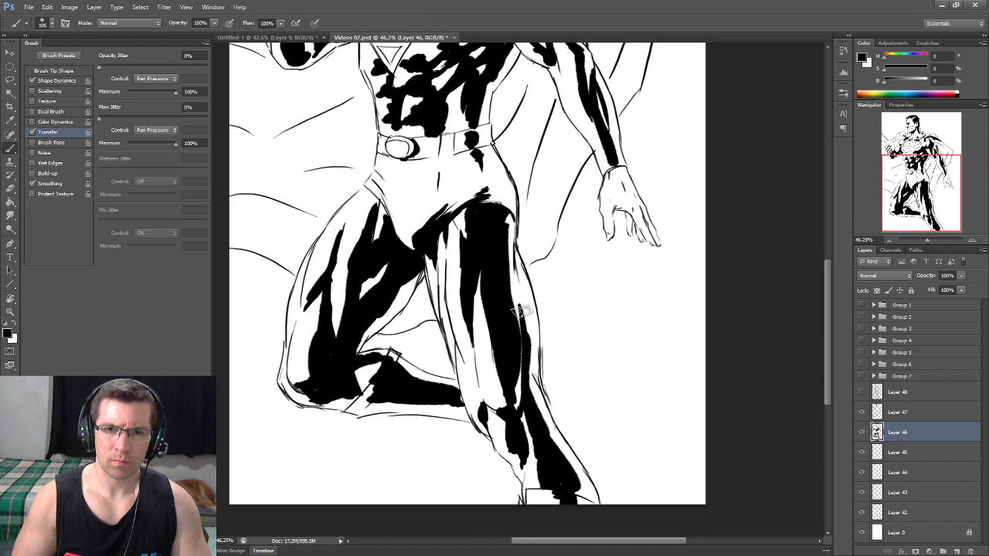
left_click_drag(528, 324, 533, 410)
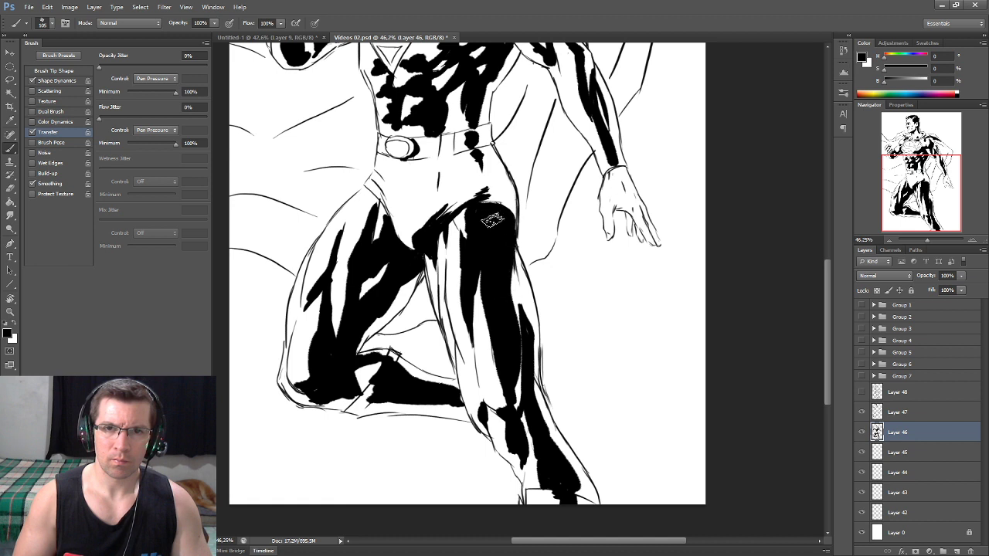
Add shadow below the wrist cuff and darken the hand's finger lines
left_click_drag(456, 166, 579, 298)
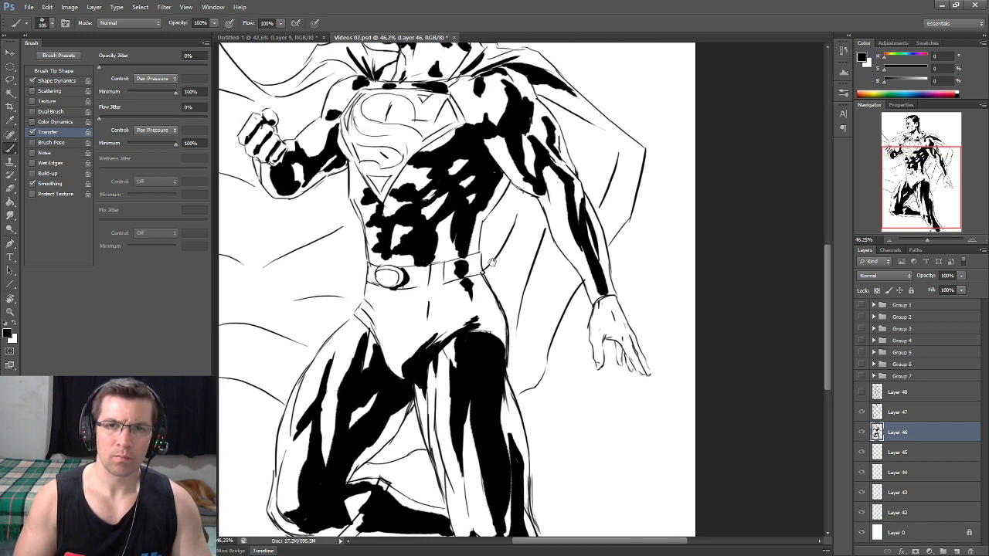
scroll(579, 298, "up", 1)
scroll(576, 292, "up", 1)
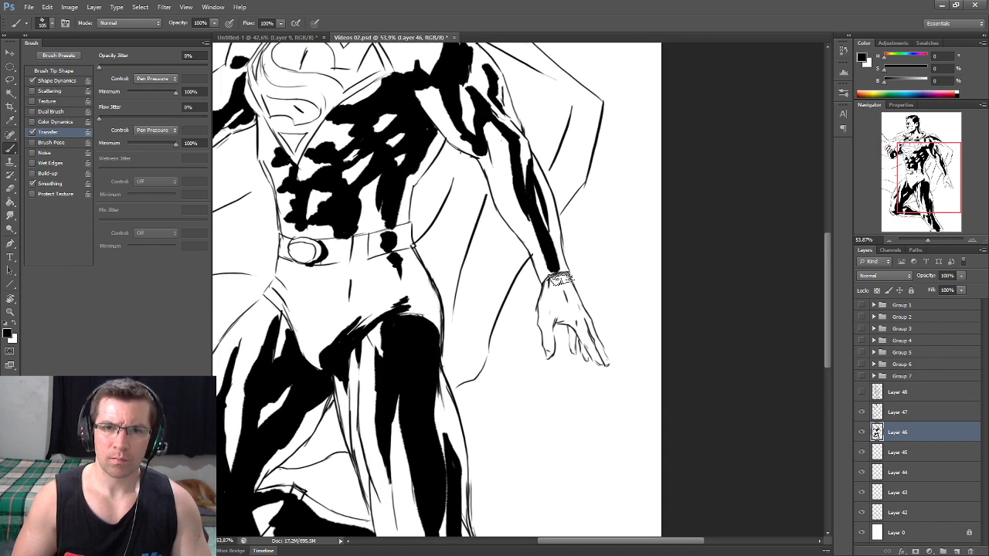
left_click_drag(562, 280, 554, 329)
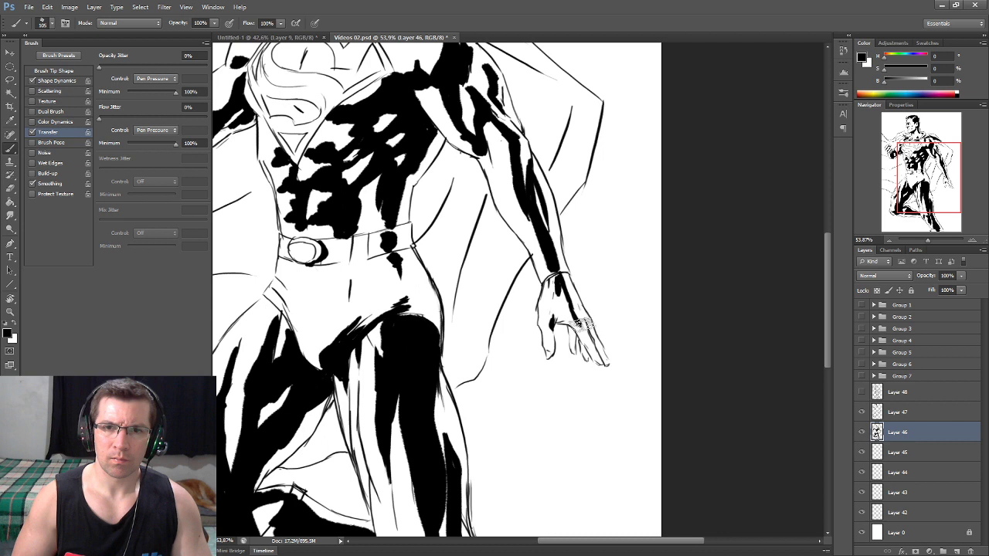
left_click_drag(580, 332, 614, 370)
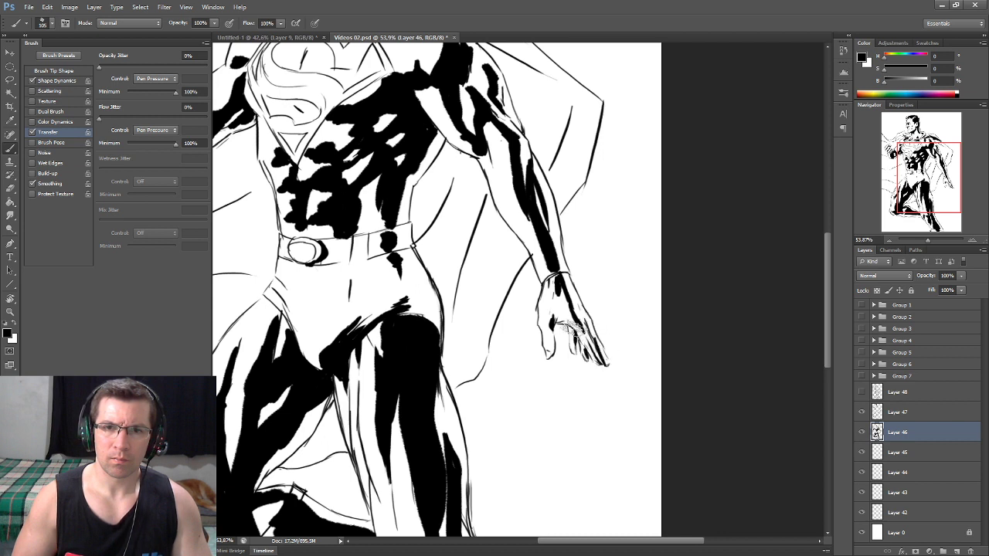
Shrink the brush, add a small ink mark at the collar, and zoom out
scroll(571, 332, "down", 5)
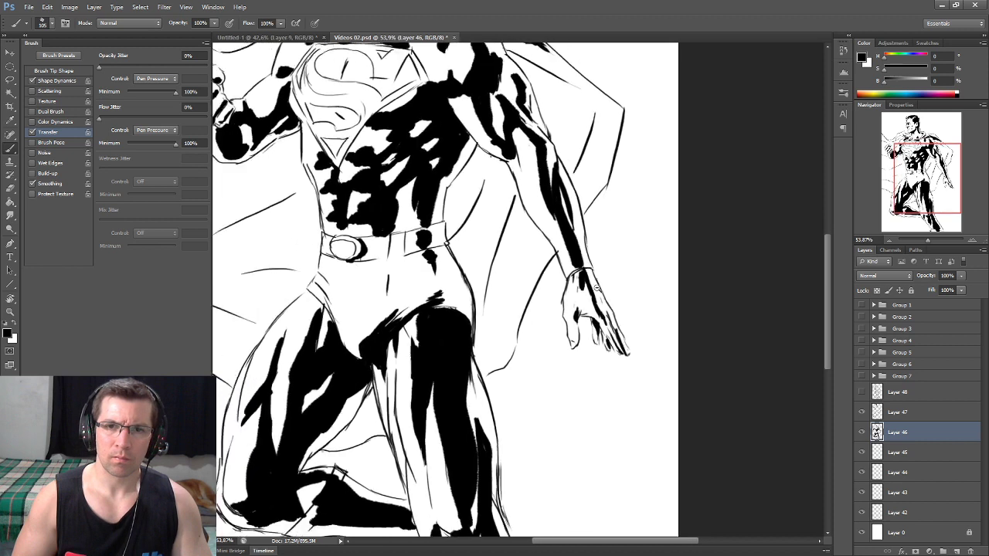
scroll(519, 164, "up", 2)
scroll(519, 165, "up", 2)
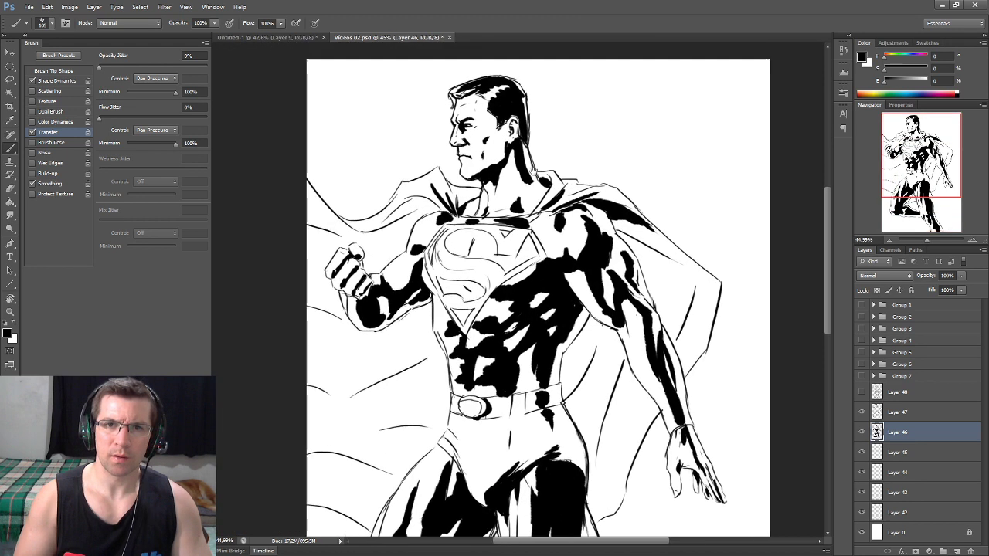
scroll(510, 147, "up", 2)
left_click_drag(491, 125, 516, 141)
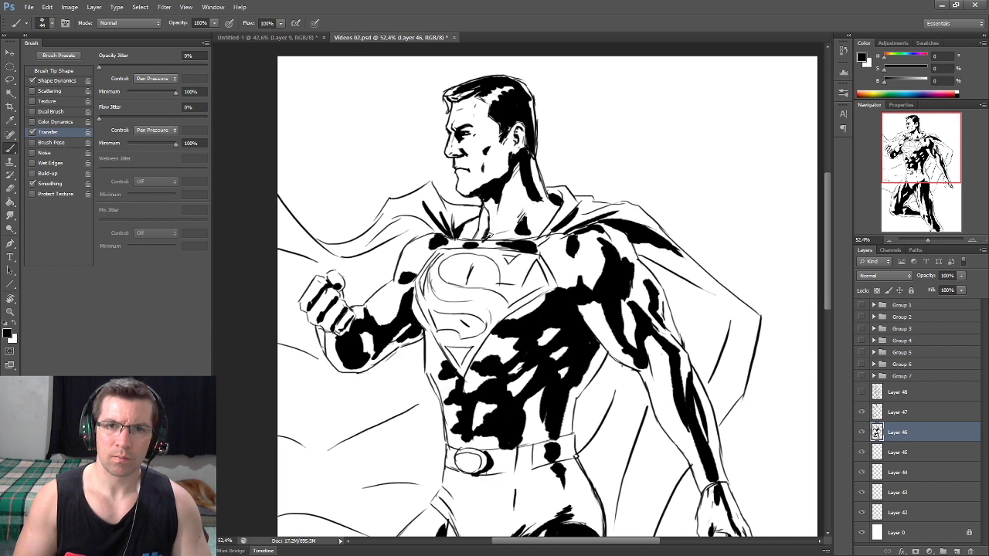
mouse_move(461, 226)
left_mouse_down()
mouse_move(455, 236)
mouse_move(513, 182)
left_mouse_up()
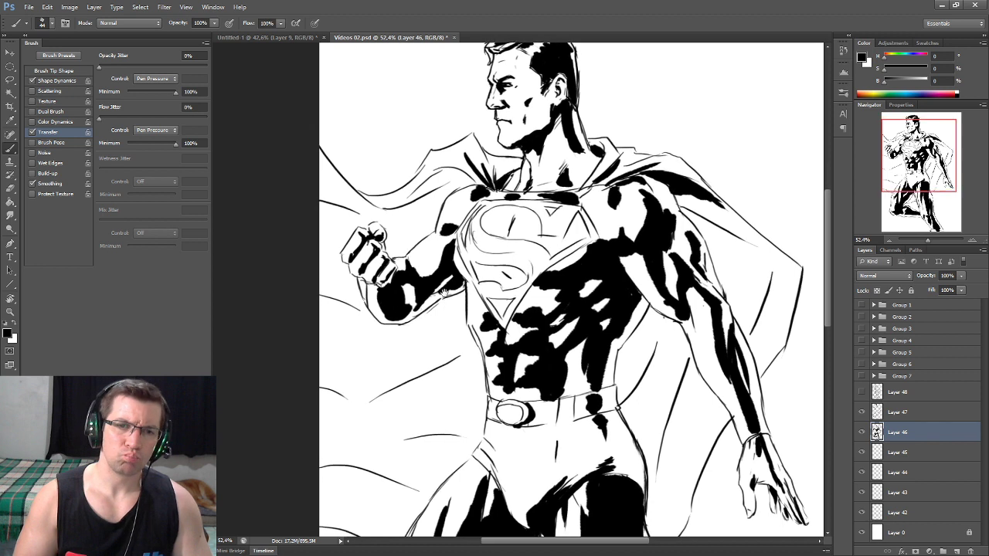
scroll(375, 289, "down", 5)
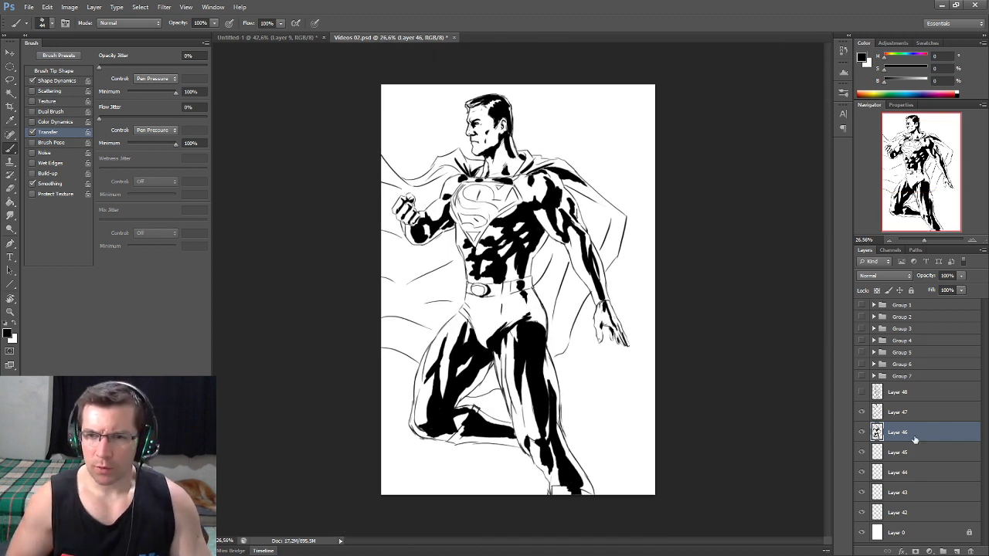
left_click(896, 452)
On Layer 45, paint short black strokes that enlarge the fist and forearm shadow
scroll(497, 207, "up", 2)
scroll(497, 207, "up", 2)
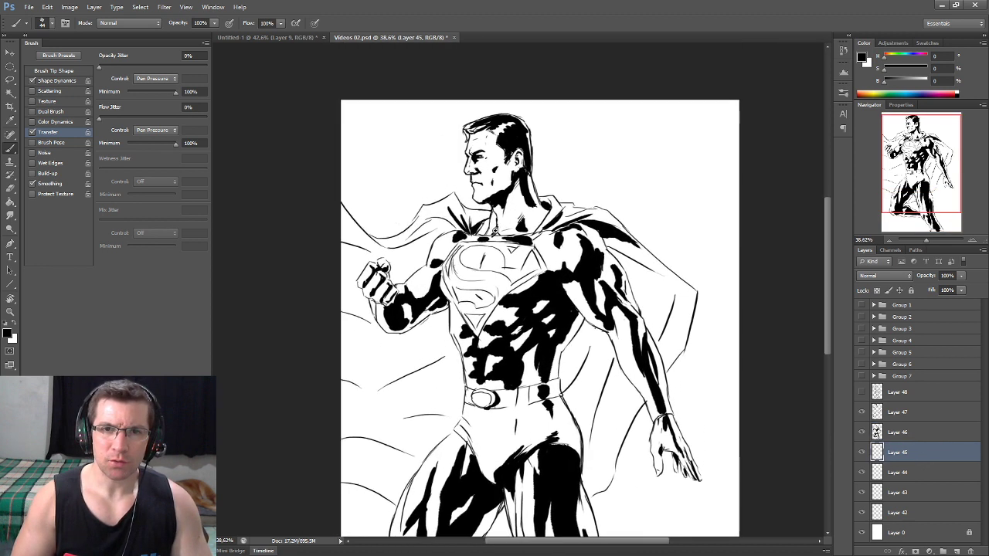
scroll(514, 238, "up", 2)
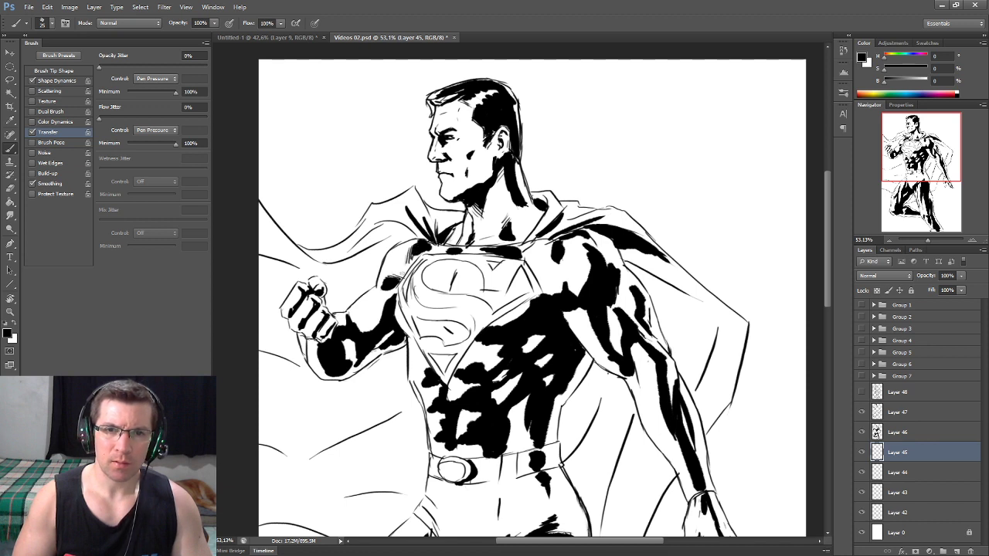
left_click_drag(366, 334, 374, 331)
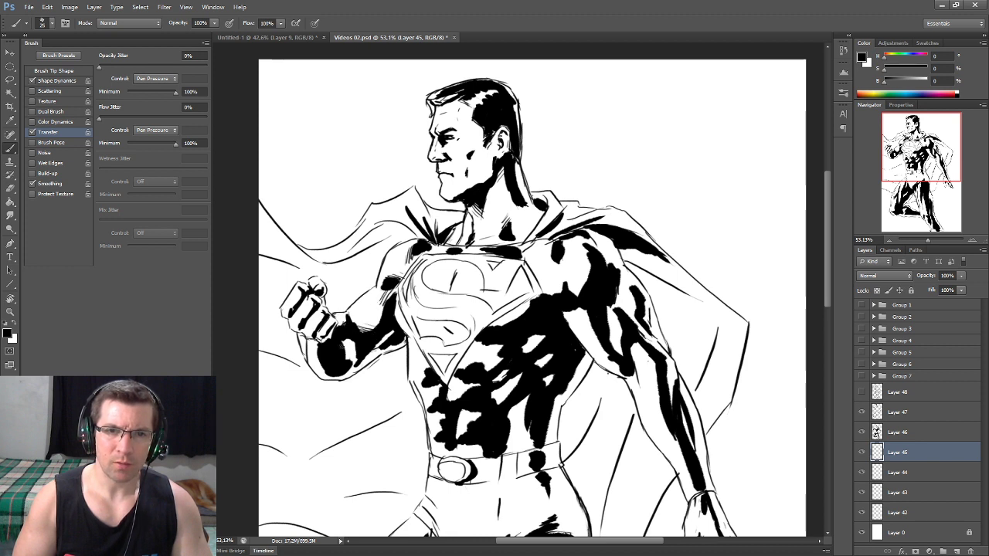
left_click_drag(346, 340, 350, 363)
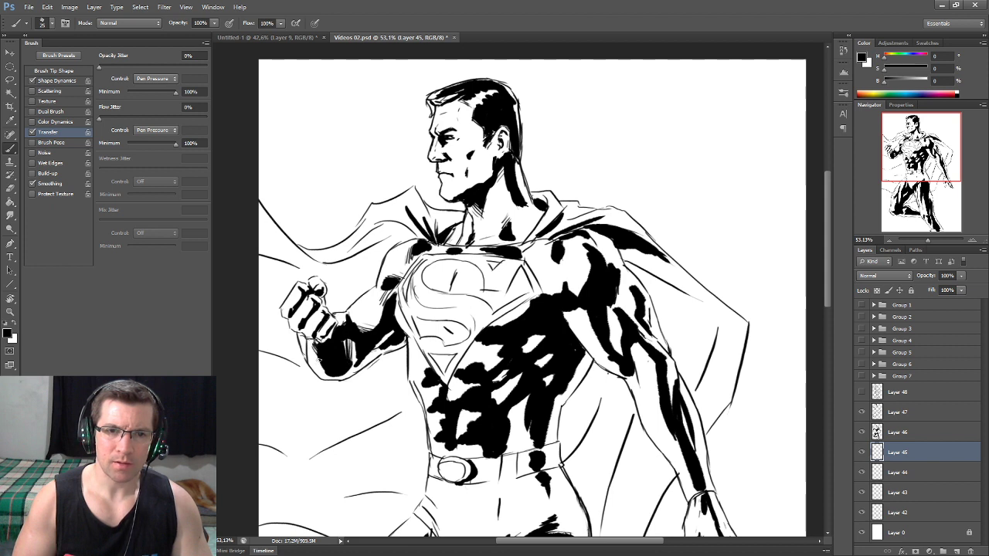
left_click_drag(325, 356, 360, 359)
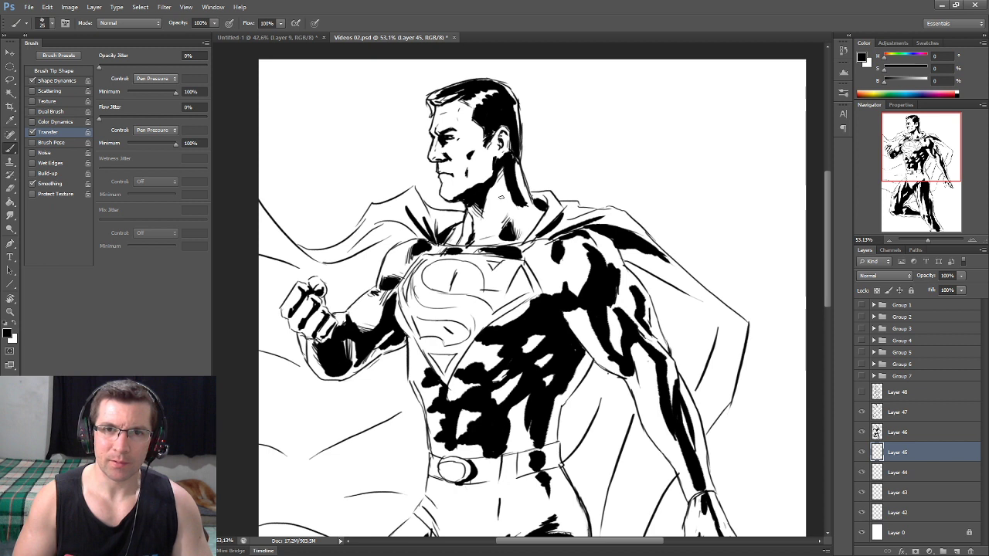
scroll(464, 180, "up", 1)
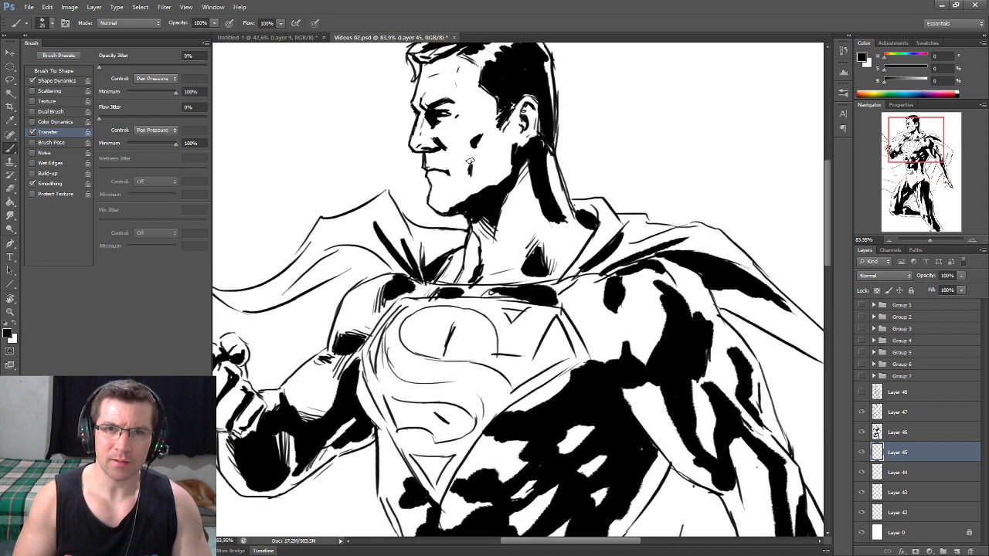
Zoom in and hatch Superman's forehead and hairline
scroll(471, 172, "up", 1)
scroll(479, 163, "up", 1)
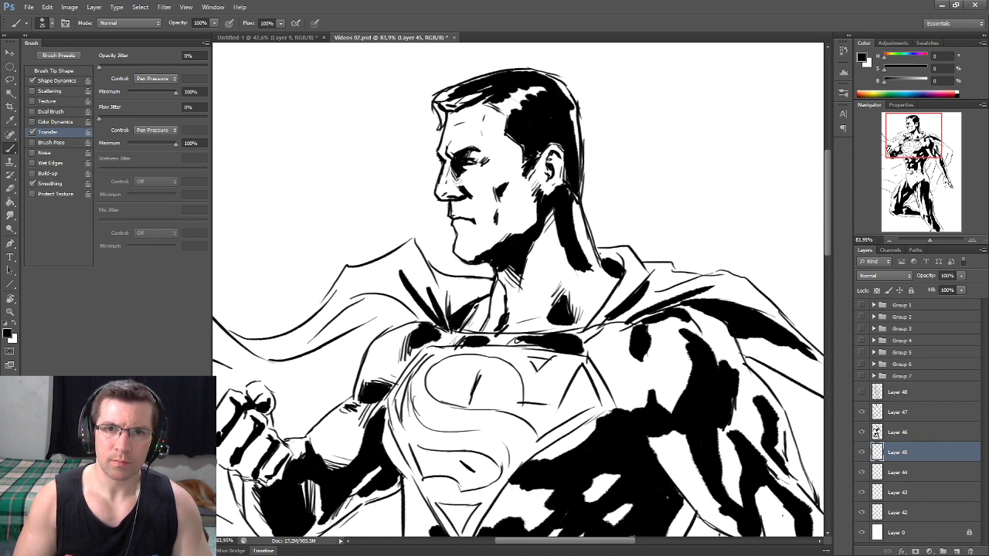
left_click_drag(441, 102, 451, 109)
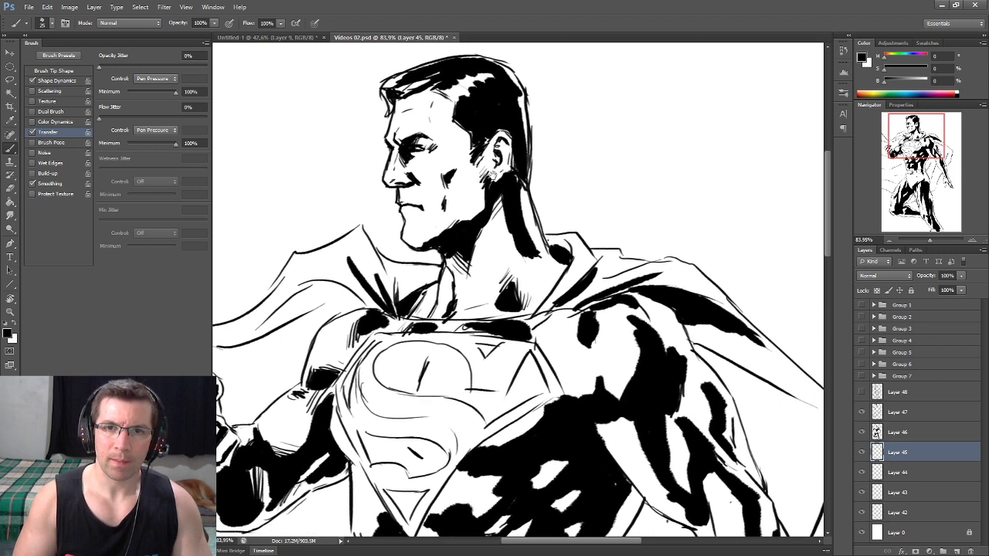
Pan over the chest and add black strokes to the shoulder shadow
left_click_drag(513, 299, 473, 186)
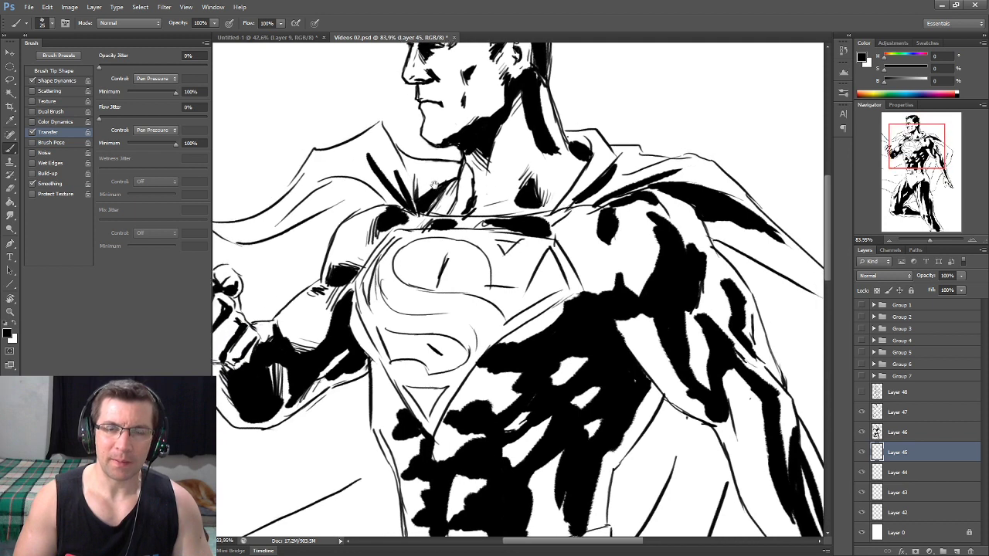
left_click_drag(346, 160, 438, 165)
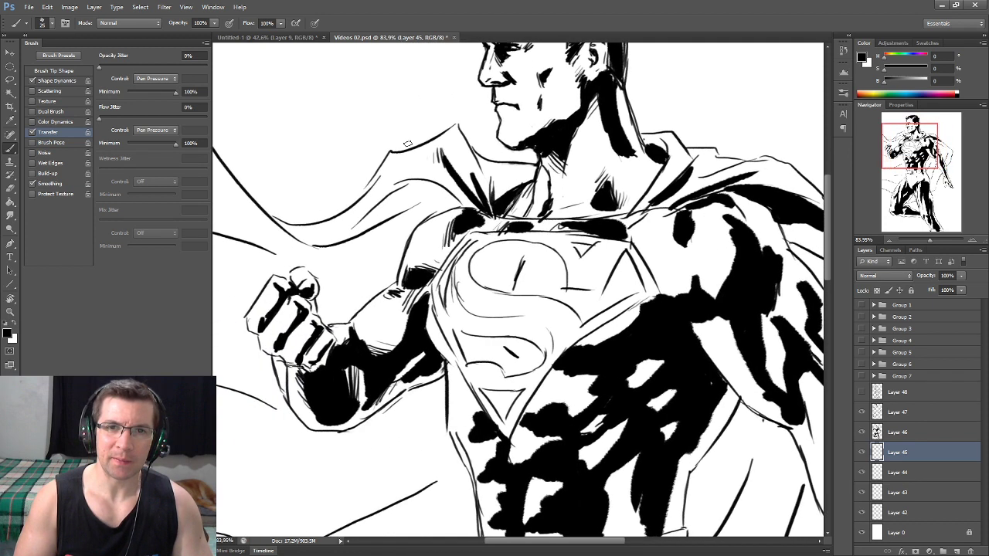
left_click_drag(407, 143, 500, 74)
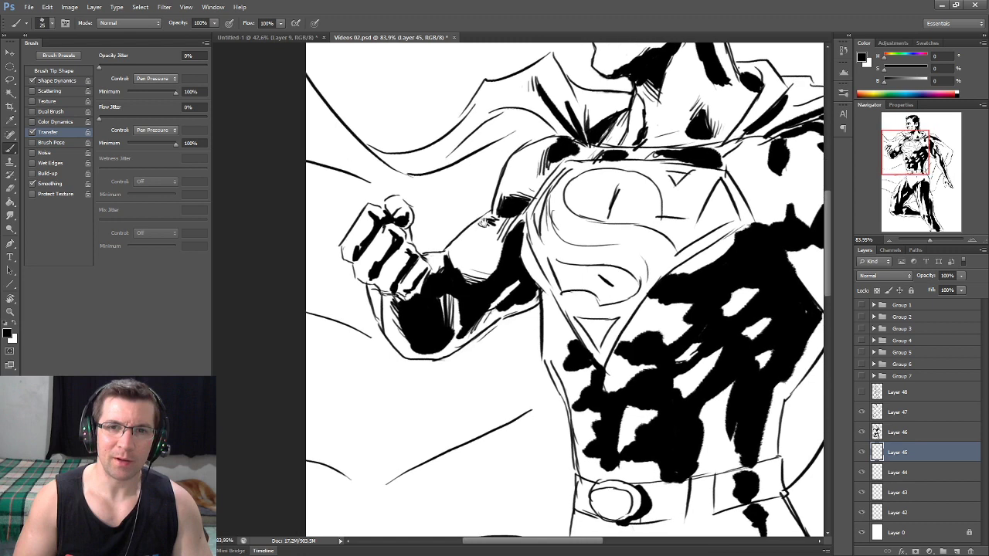
left_click_drag(486, 222, 377, 270)
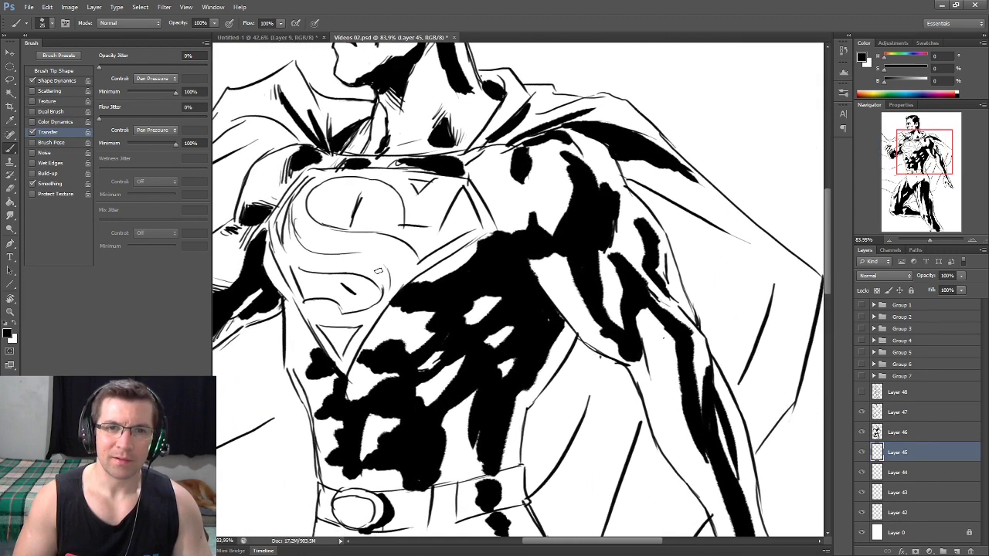
mouse_move(377, 208)
left_mouse_down()
mouse_move(381, 195)
mouse_move(437, 260)
left_mouse_up()
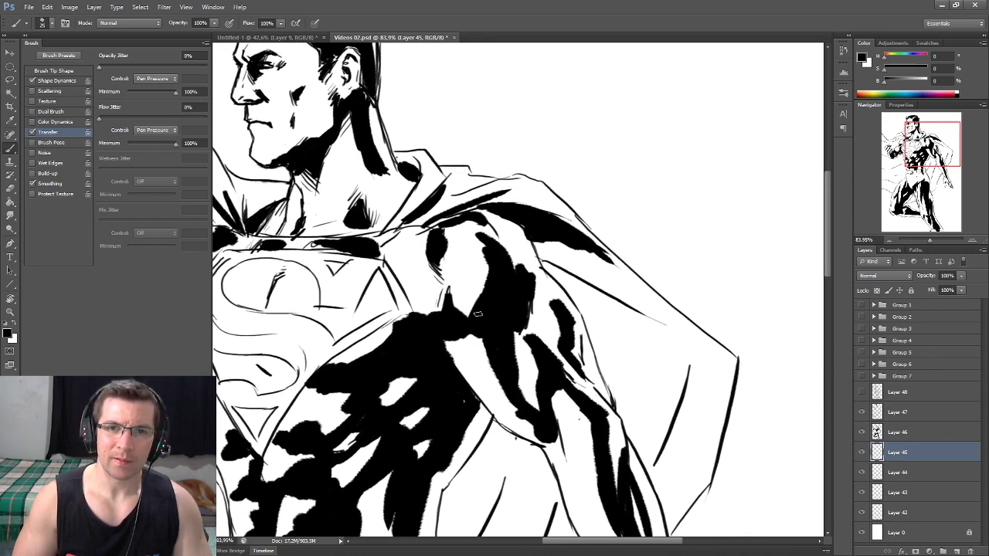
mouse_move(473, 309)
left_mouse_down()
mouse_move(479, 235)
mouse_move(471, 219)
left_mouse_up()
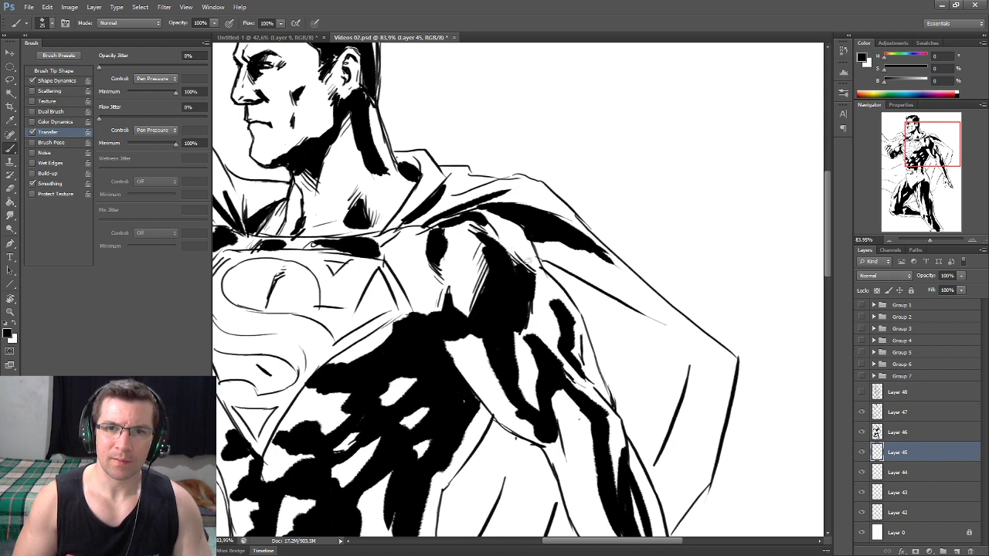
left_click_drag(552, 302, 470, 172)
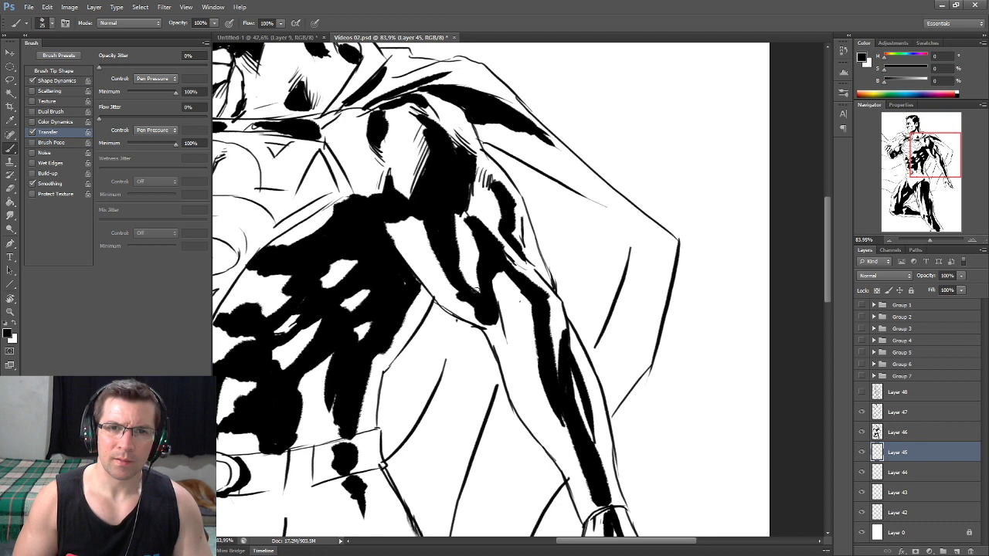
Hatch the shoulder shadow and thicken the black stripe along the forearm
left_click_drag(459, 291, 486, 326)
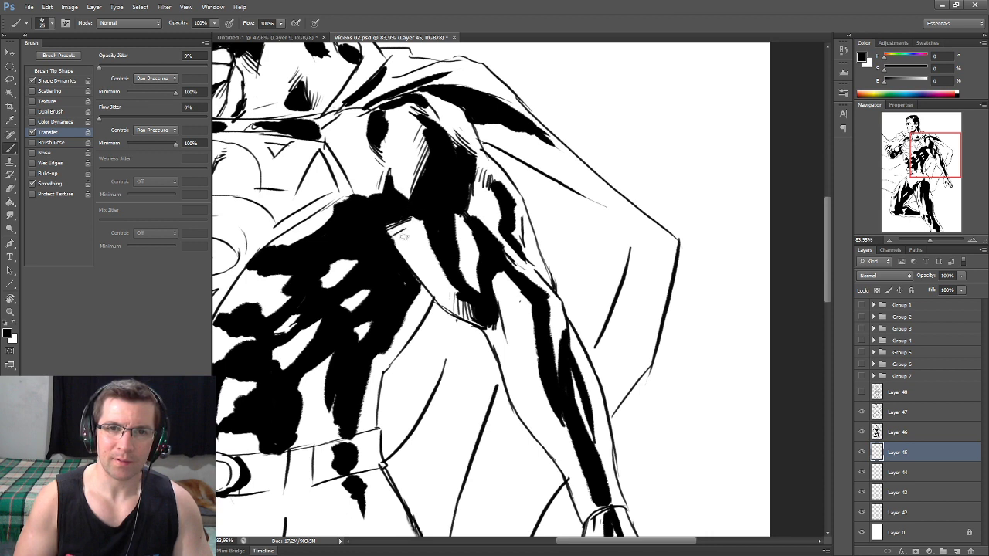
left_click_drag(489, 217, 431, 140)
left_click_drag(429, 232, 454, 281)
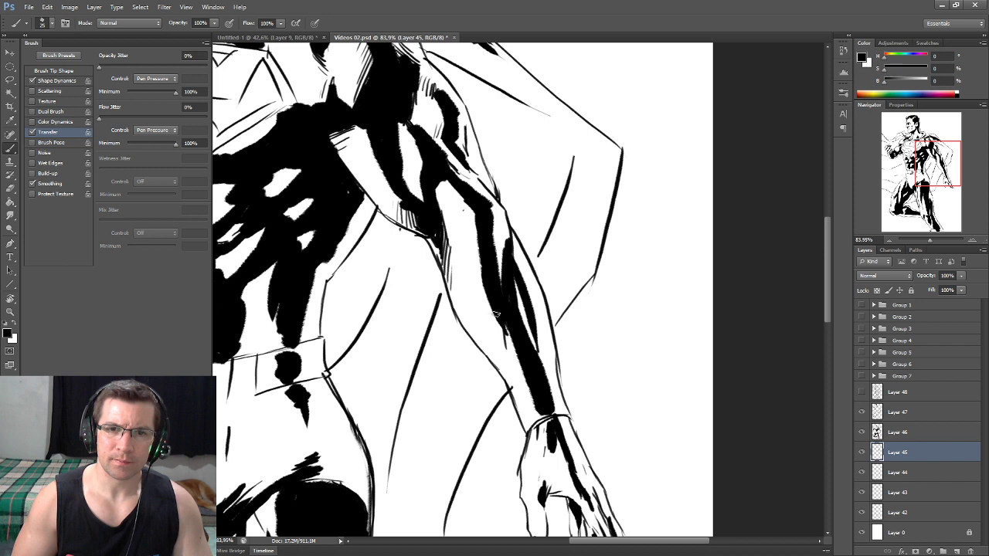
mouse_move(491, 301)
left_mouse_down()
mouse_move(500, 354)
mouse_move(481, 264)
left_mouse_up()
left_click_drag(496, 324, 510, 360)
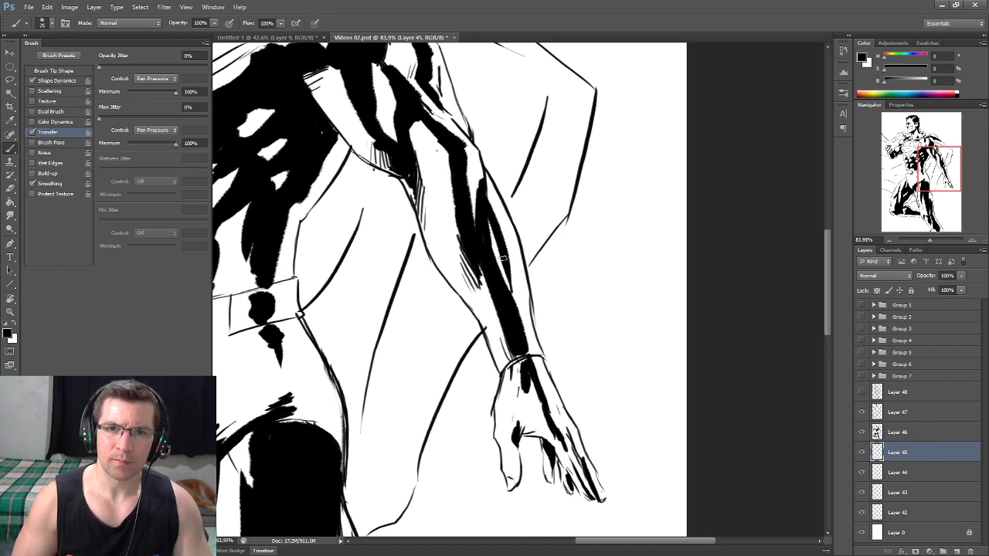
mouse_move(471, 198)
left_mouse_down()
mouse_move(468, 164)
mouse_move(471, 193)
mouse_move(496, 221)
left_mouse_up()
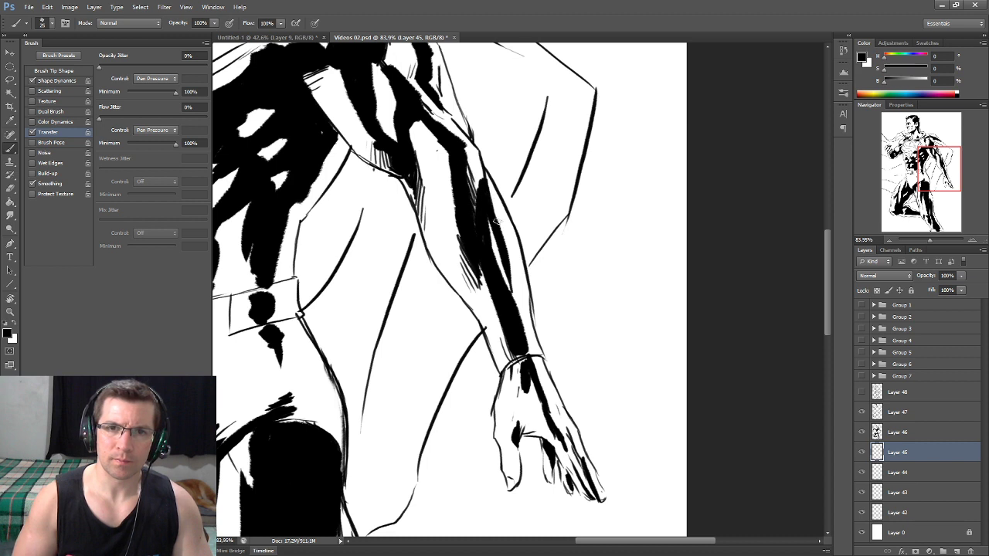
Ink the shadow on the wrist and back of the hand
left_click_drag(521, 407, 515, 361)
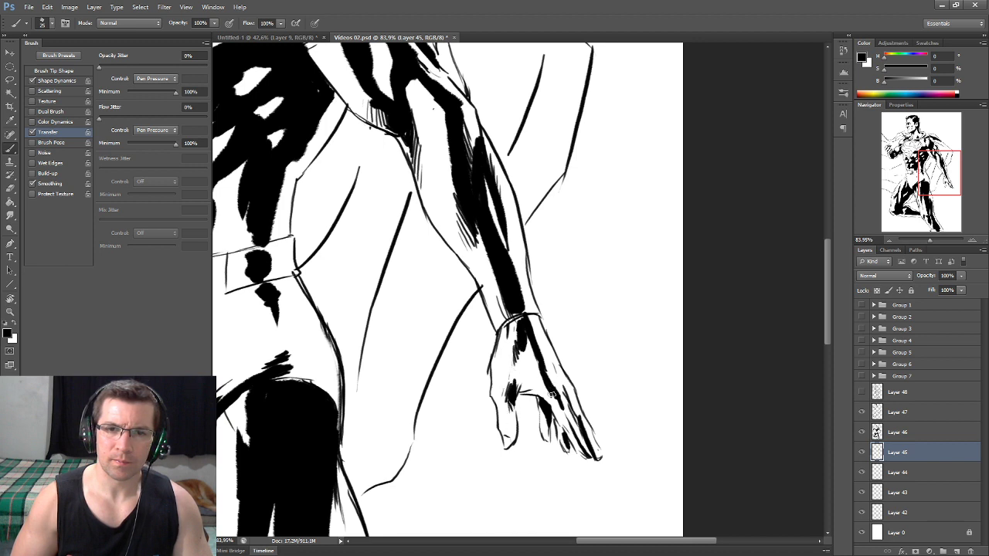
mouse_move(533, 353)
left_mouse_down()
mouse_move(531, 362)
mouse_move(538, 328)
left_mouse_up()
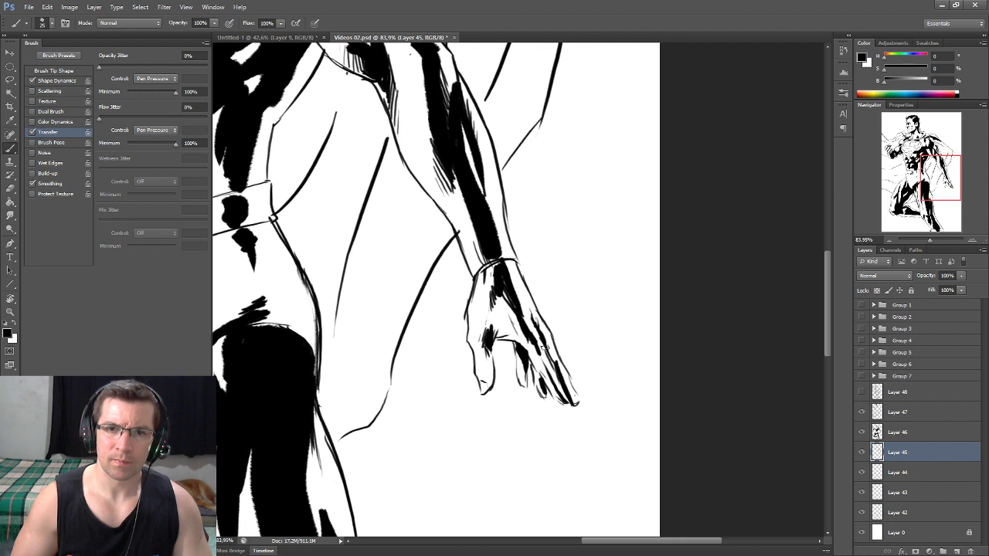
left_click_drag(565, 379, 793, 401)
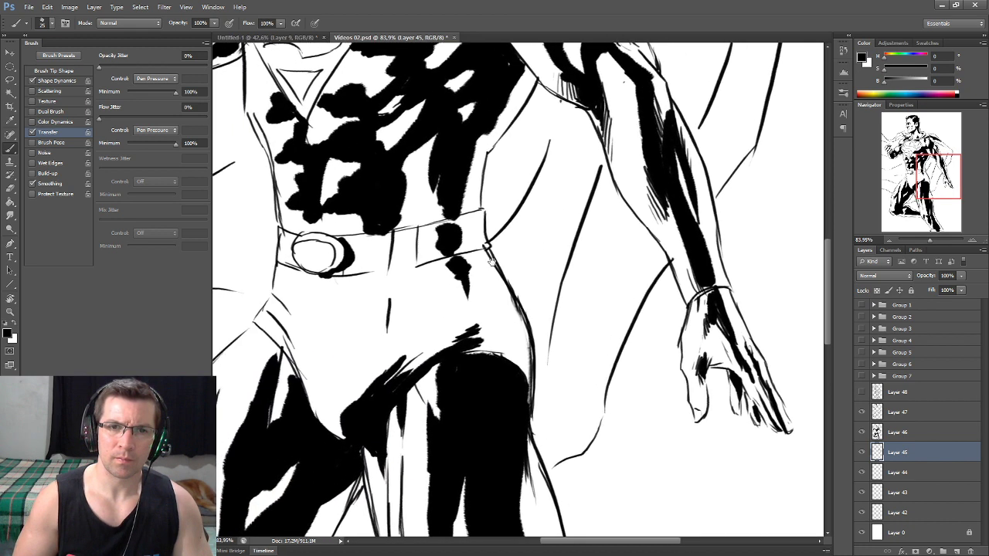
Ink and hatch the belt, the buckle area and the inner thigh shadow
left_click_drag(456, 225, 430, 246)
mouse_move(353, 239)
left_mouse_down()
mouse_move(365, 259)
mouse_move(380, 235)
left_mouse_up()
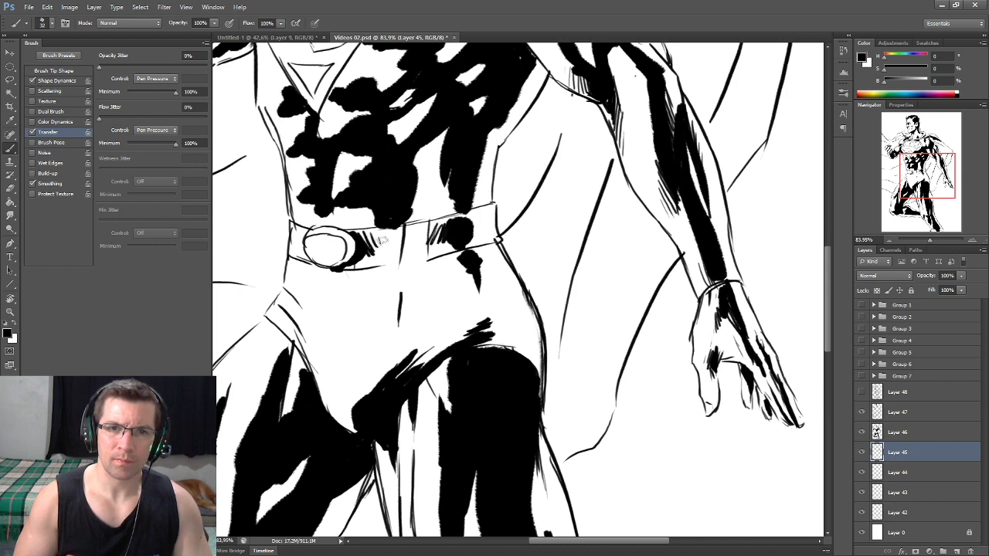
left_click_drag(466, 258, 474, 270)
mouse_move(456, 340)
left_mouse_down()
mouse_move(490, 309)
mouse_move(523, 196)
left_mouse_up()
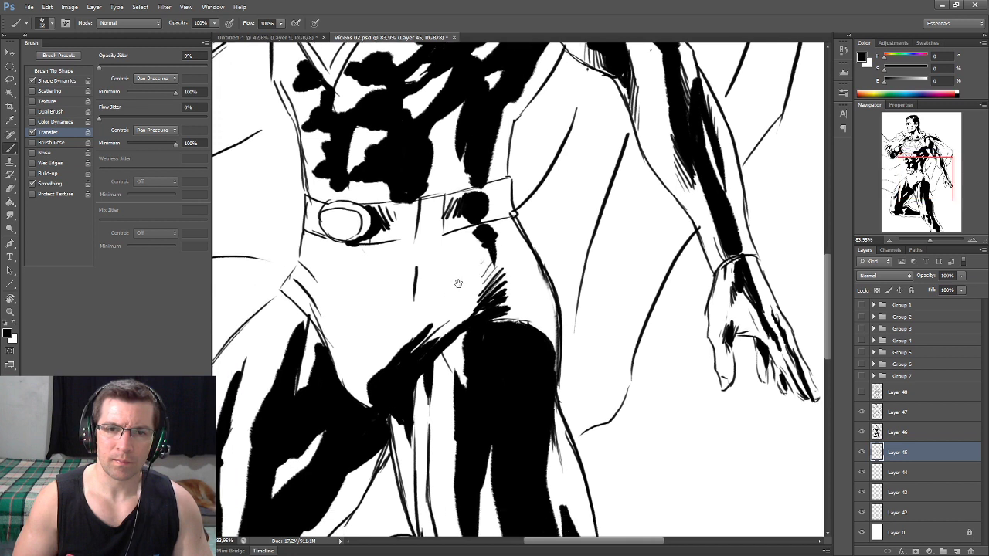
left_click_drag(411, 309, 415, 338)
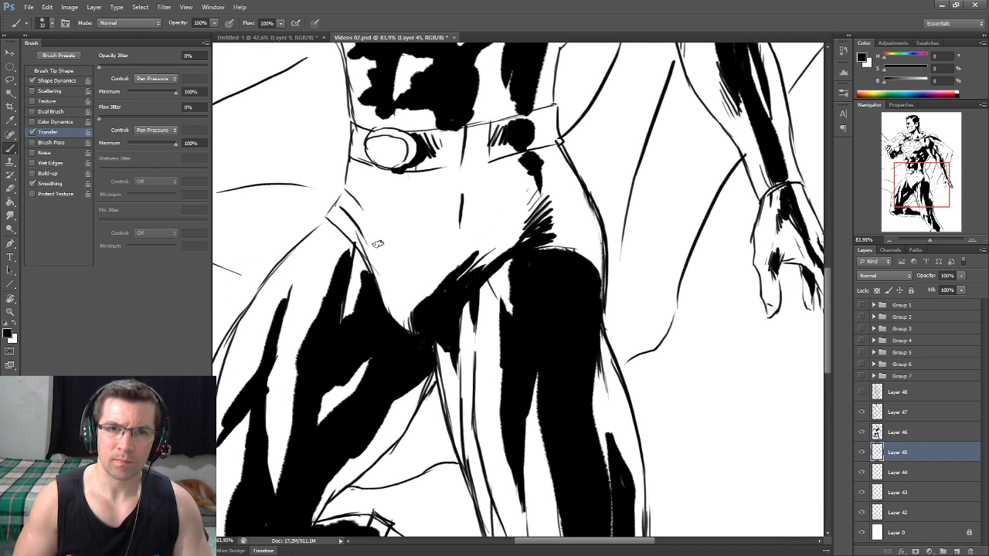
mouse_move(363, 261)
left_mouse_down()
mouse_move(354, 226)
mouse_move(393, 113)
mouse_move(453, 111)
left_mouse_up()
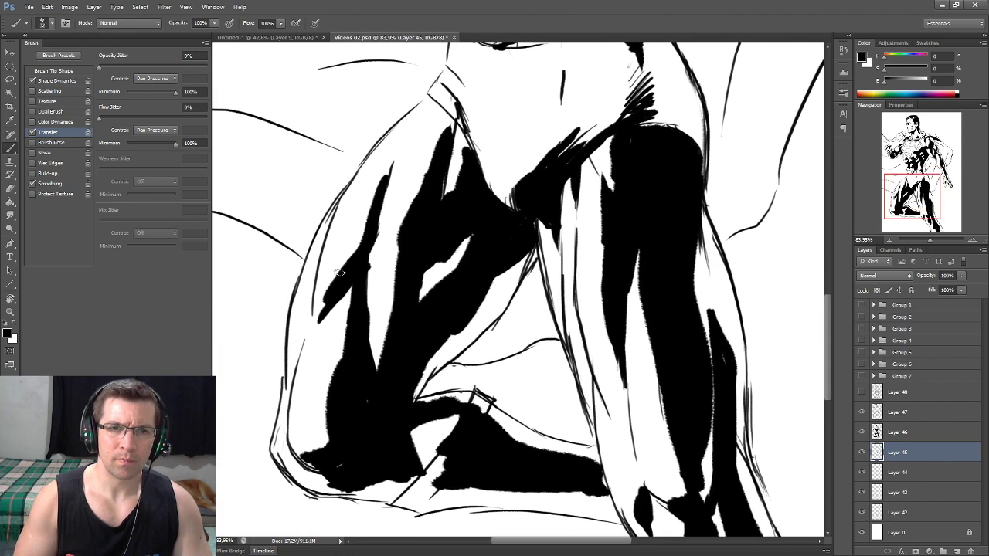
Fill the white gaps and reinforce the edges of the leg shadow near the knees
left_click_drag(332, 287, 316, 320)
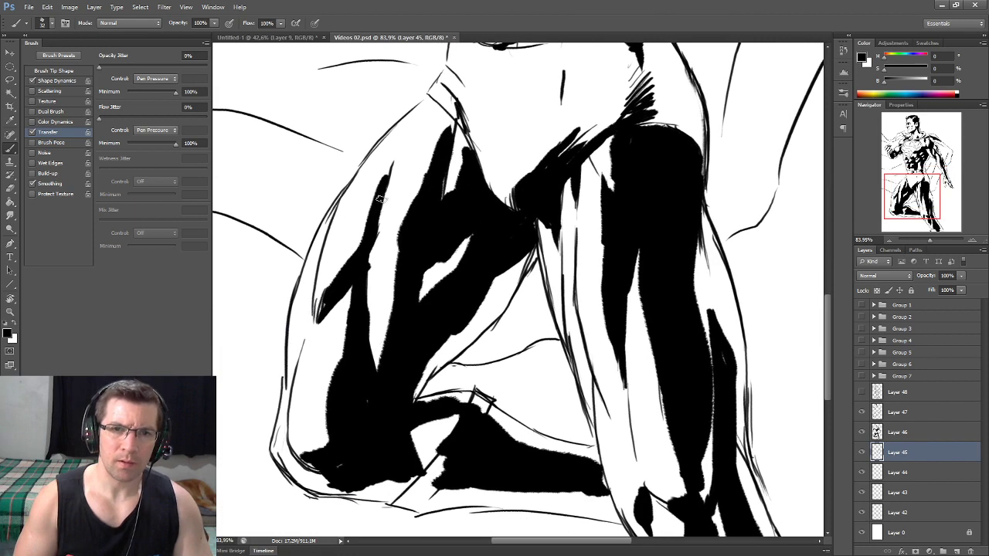
mouse_move(357, 217)
left_mouse_down()
mouse_move(387, 173)
mouse_move(356, 216)
left_mouse_up()
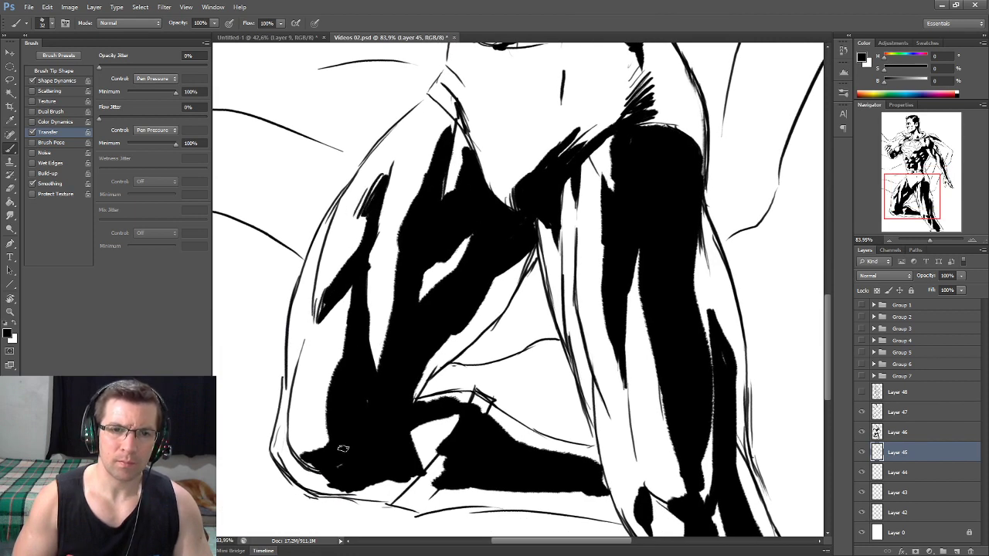
left_click_drag(298, 450, 338, 428)
left_click_drag(373, 327, 375, 369)
left_click_drag(364, 309, 377, 363)
left_click_drag(367, 284, 386, 340)
left_click_drag(470, 236, 424, 300)
mouse_move(528, 254)
left_mouse_down()
mouse_move(481, 292)
mouse_move(480, 306)
left_mouse_up()
left_click_drag(462, 122, 448, 182)
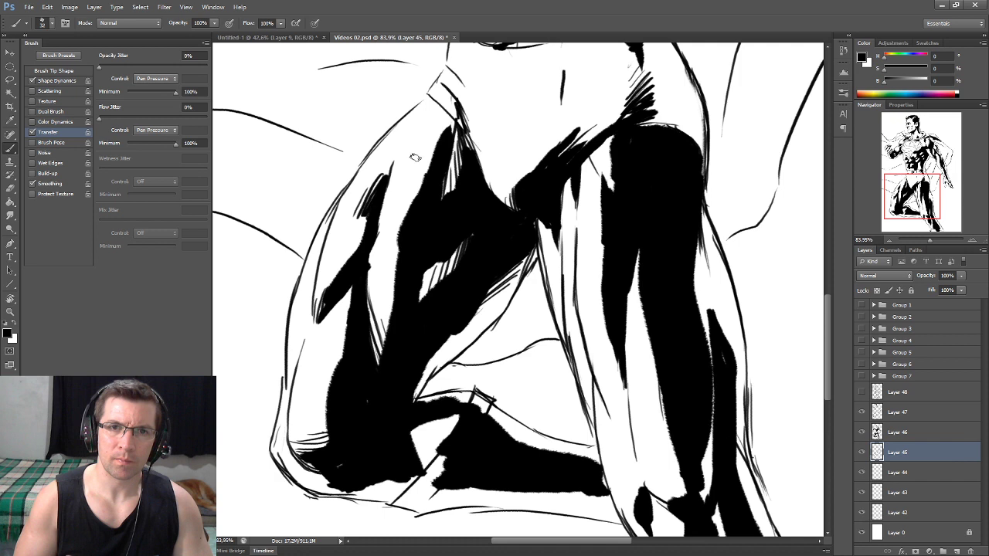
Add small hatching strokes along the lower leg
mouse_move(549, 244)
left_mouse_down()
mouse_move(490, 186)
mouse_move(475, 185)
mouse_move(470, 202)
mouse_move(482, 218)
left_mouse_up()
left_click_drag(549, 226, 515, 159)
mouse_move(526, 215)
left_mouse_down()
mouse_move(511, 261)
mouse_move(519, 295)
left_mouse_up()
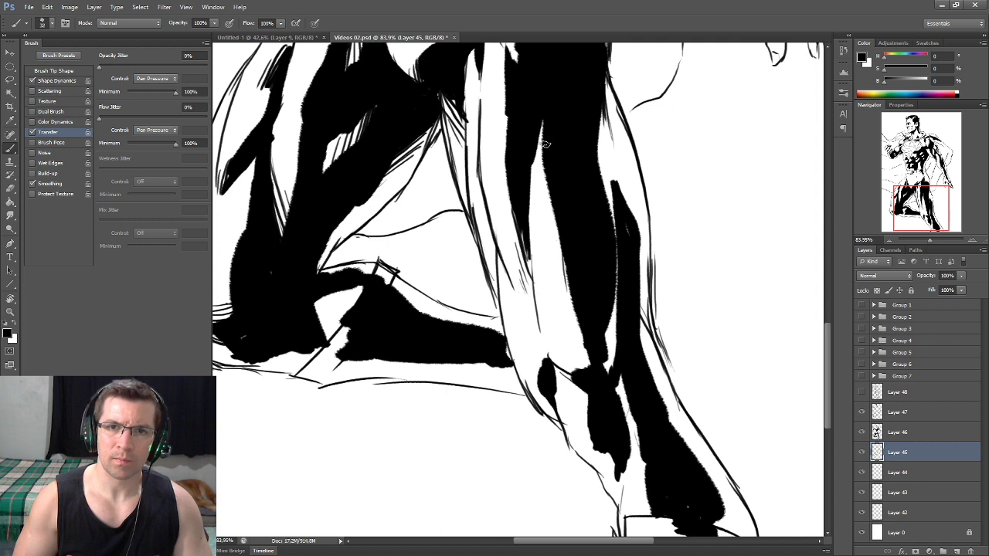
left_click_drag(550, 128, 538, 190)
mouse_move(551, 148)
left_mouse_down()
mouse_move(529, 235)
mouse_move(511, 146)
left_mouse_up()
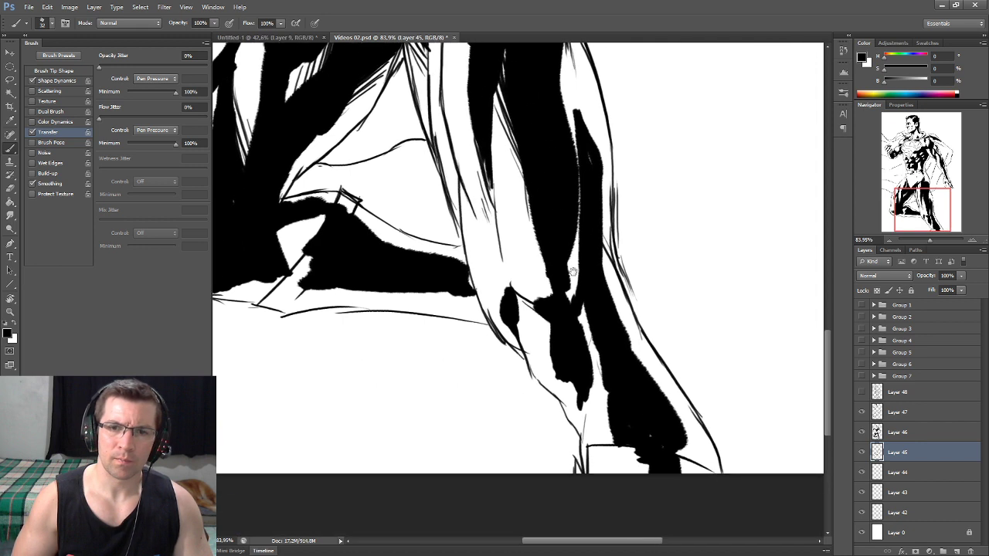
left_click_drag(503, 263, 490, 289)
mouse_move(506, 252)
left_mouse_down()
mouse_move(492, 269)
mouse_move(468, 208)
left_mouse_up()
mouse_move(539, 305)
left_mouse_down()
mouse_move(517, 320)
mouse_move(518, 336)
left_mouse_up()
mouse_move(537, 320)
left_mouse_down()
mouse_move(512, 335)
mouse_move(540, 334)
mouse_move(543, 360)
left_mouse_up()
Thicken and hatch the left edge of the lower leg shadow
mouse_move(551, 242)
left_mouse_down()
mouse_move(542, 267)
mouse_move(551, 292)
mouse_move(535, 248)
left_mouse_up()
left_click_drag(550, 212, 534, 239)
left_click_drag(553, 193, 533, 221)
scroll(548, 196, "up", 1)
scroll(550, 201, "up", 2)
mouse_move(564, 160)
left_mouse_down()
mouse_move(543, 210)
mouse_move(540, 193)
left_mouse_up()
left_click_drag(560, 130, 529, 199)
scroll(533, 231, "down", 2)
Hatch the shadow edge near the knee and thicken the knee's left contour
left_click_drag(540, 360, 528, 417)
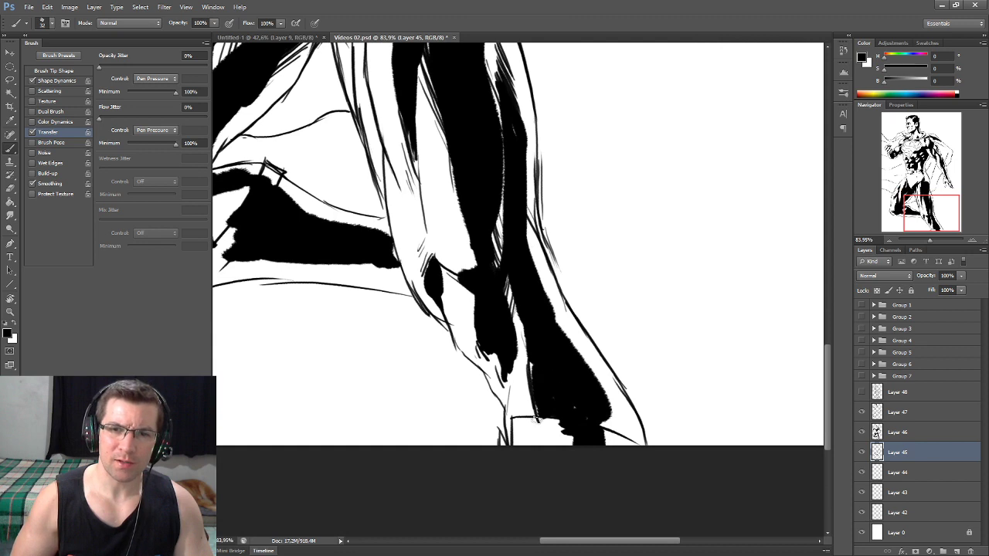
left_click_drag(429, 256, 530, 303)
mouse_move(286, 254)
left_mouse_down()
mouse_move(383, 284)
mouse_move(415, 319)
left_mouse_up()
mouse_move(405, 276)
left_mouse_down()
mouse_move(435, 330)
mouse_move(412, 343)
mouse_move(507, 378)
left_mouse_up()
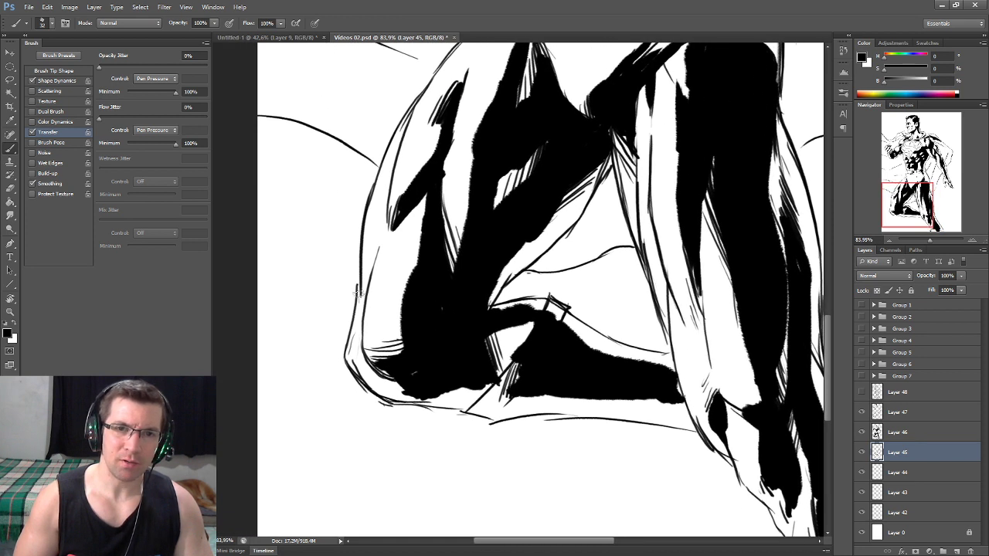
left_click_drag(357, 298, 367, 170)
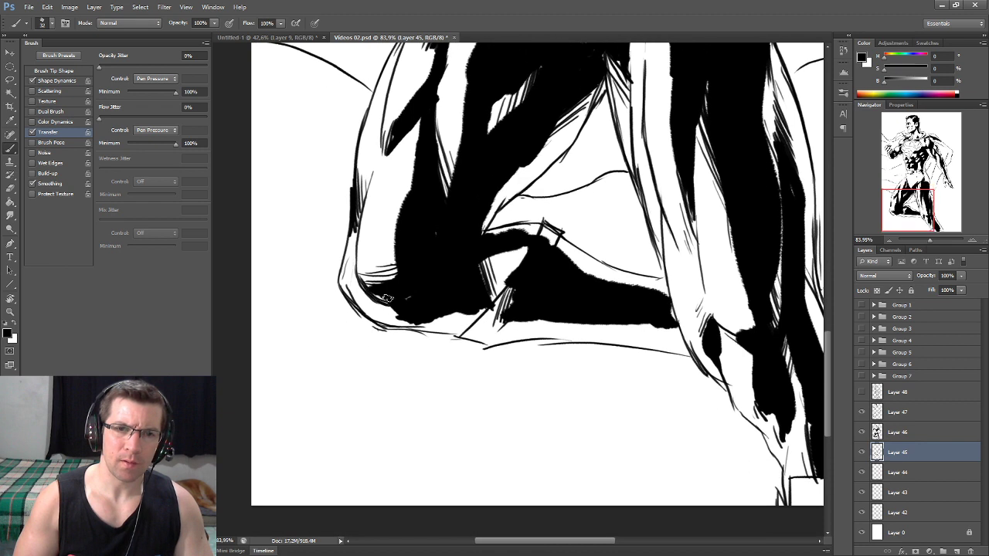
Thicken a hatch line and extend the thigh shadow upward with hatching
mouse_move(412, 111)
left_mouse_down()
mouse_move(424, 216)
mouse_move(450, 172)
left_mouse_up()
left_click_drag(443, 188, 423, 220)
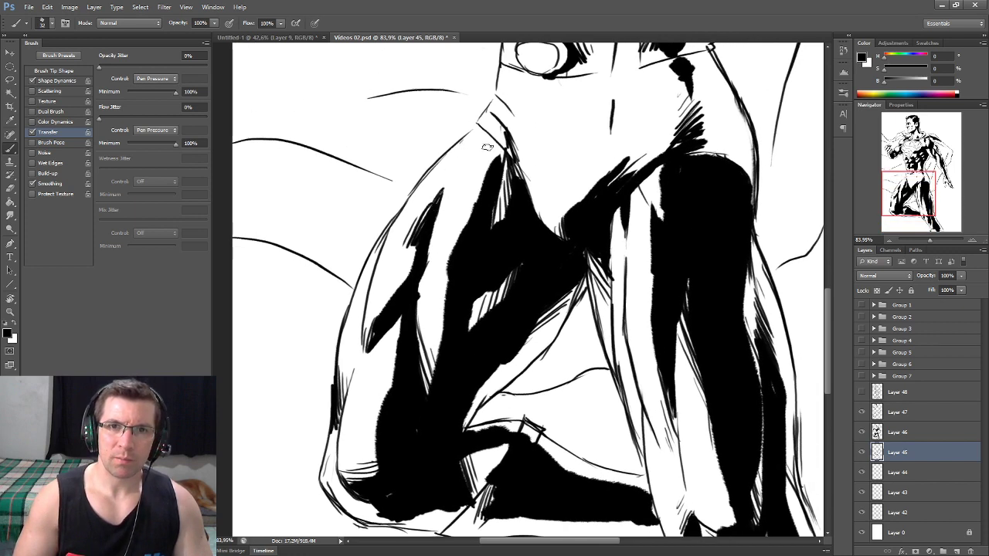
left_click_drag(506, 142, 475, 189)
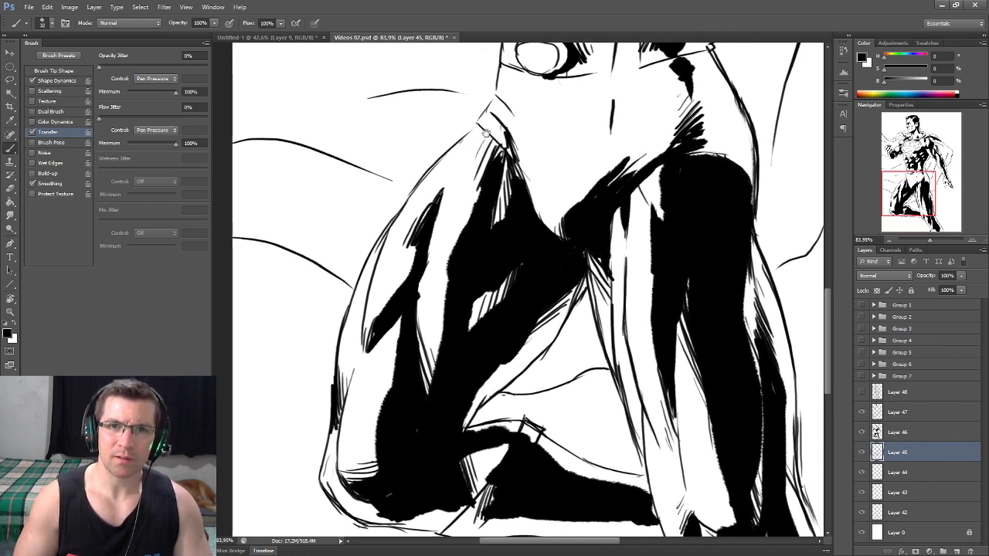
left_click_drag(485, 149, 443, 234)
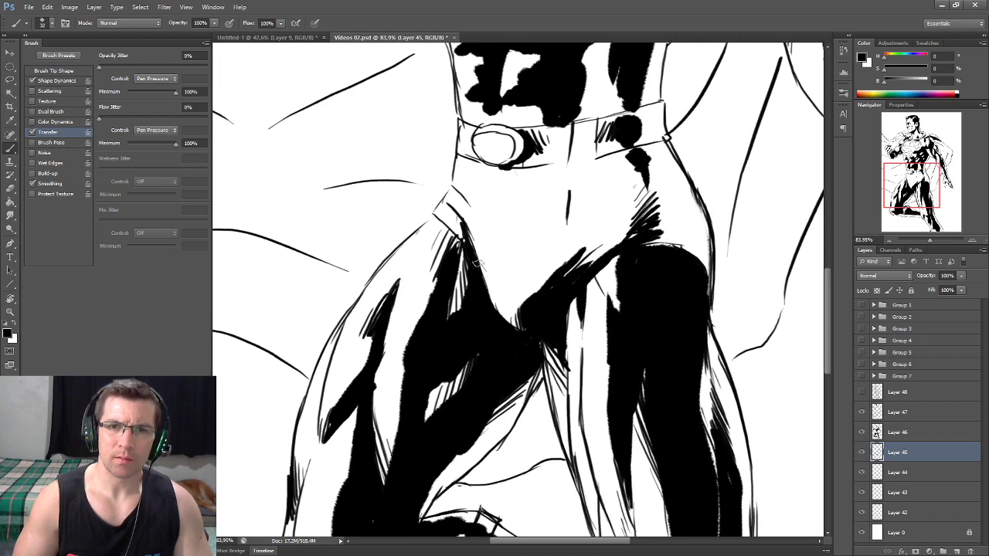
scroll(506, 267, "up", 5)
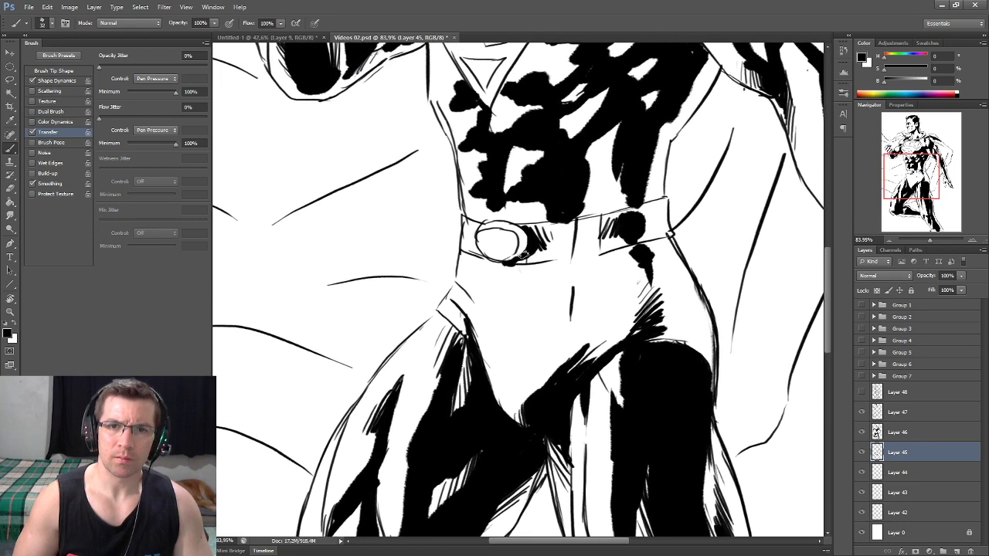
Hatch the belt's right side and fill the white gaps in the chest shadows
left_click_drag(647, 208, 638, 228)
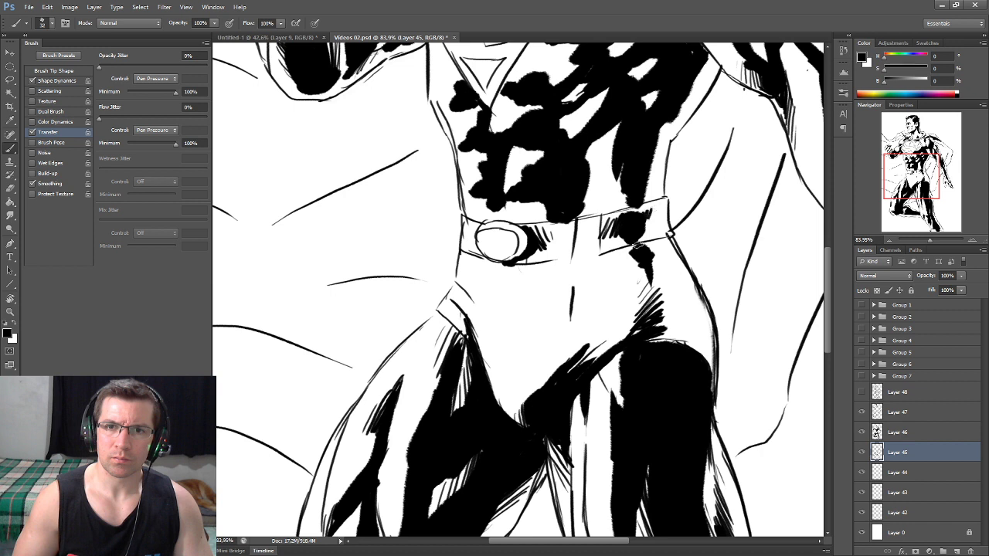
mouse_move(603, 135)
left_mouse_down()
mouse_move(591, 220)
mouse_move(599, 166)
mouse_move(572, 208)
left_mouse_up()
mouse_move(635, 114)
left_mouse_down()
mouse_move(610, 121)
mouse_move(639, 131)
mouse_move(637, 191)
left_mouse_up()
mouse_move(576, 161)
left_mouse_down()
mouse_move(568, 145)
mouse_move(511, 168)
mouse_move(513, 144)
left_mouse_up()
mouse_move(447, 183)
left_mouse_down()
mouse_move(433, 193)
mouse_move(429, 171)
left_mouse_up()
mouse_move(463, 215)
left_mouse_down()
mouse_move(445, 231)
mouse_move(440, 211)
mouse_move(470, 260)
mouse_move(455, 269)
mouse_move(494, 278)
mouse_move(533, 239)
mouse_move(559, 286)
left_mouse_up()
left_click_drag(477, 281, 480, 309)
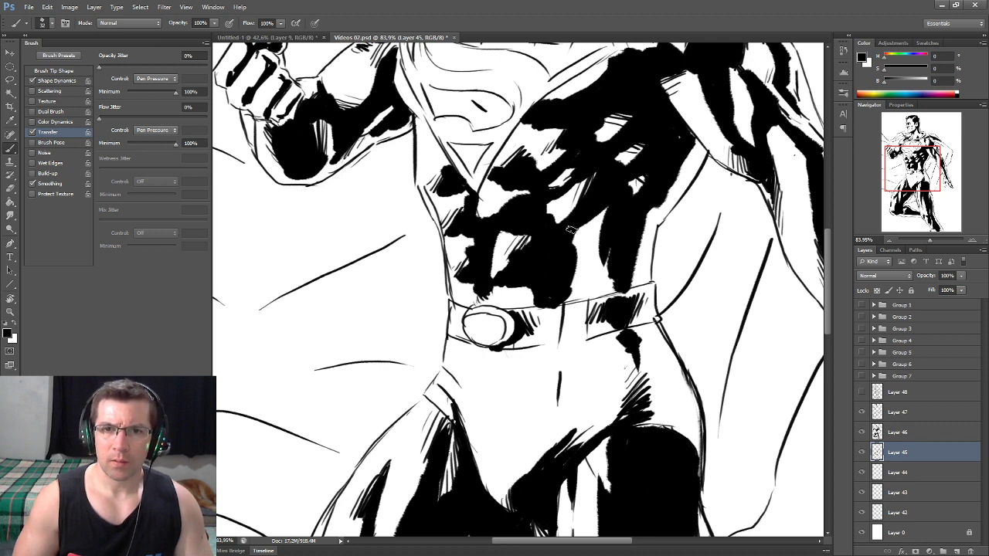
left_click_drag(607, 247, 596, 297)
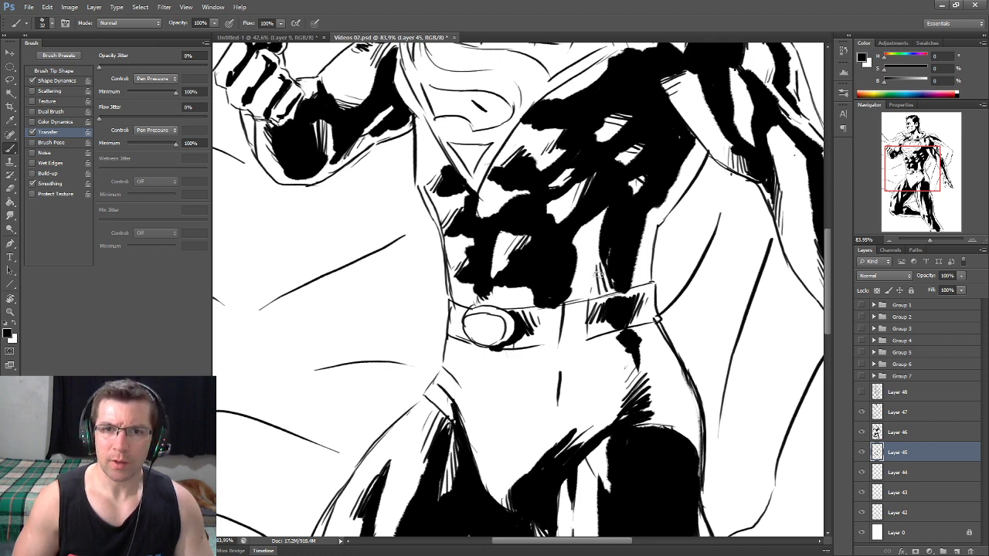
left_click_drag(647, 209, 634, 268)
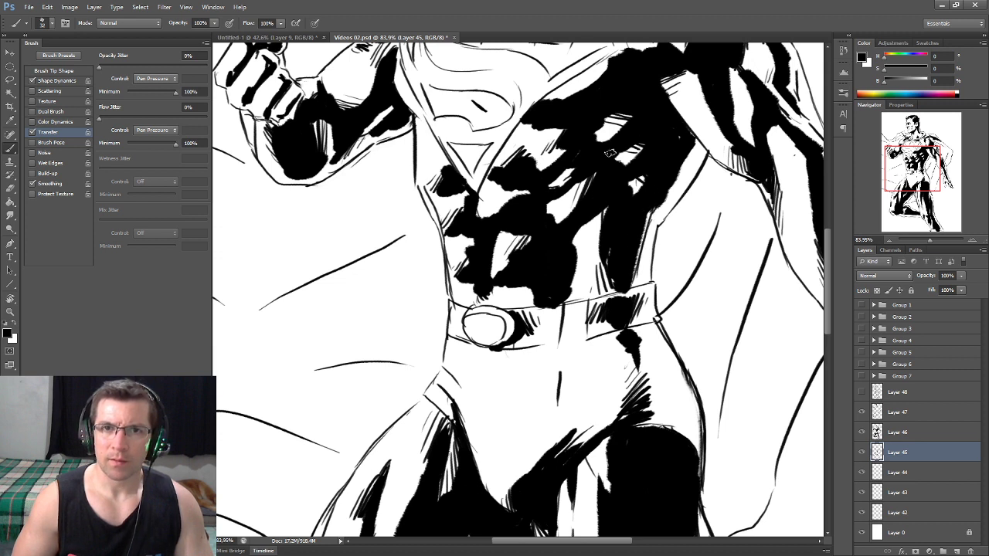
Darken the shoulder contour, upper forearm, wrist shadow and top finger of the fist
left_click_drag(581, 75, 604, 167)
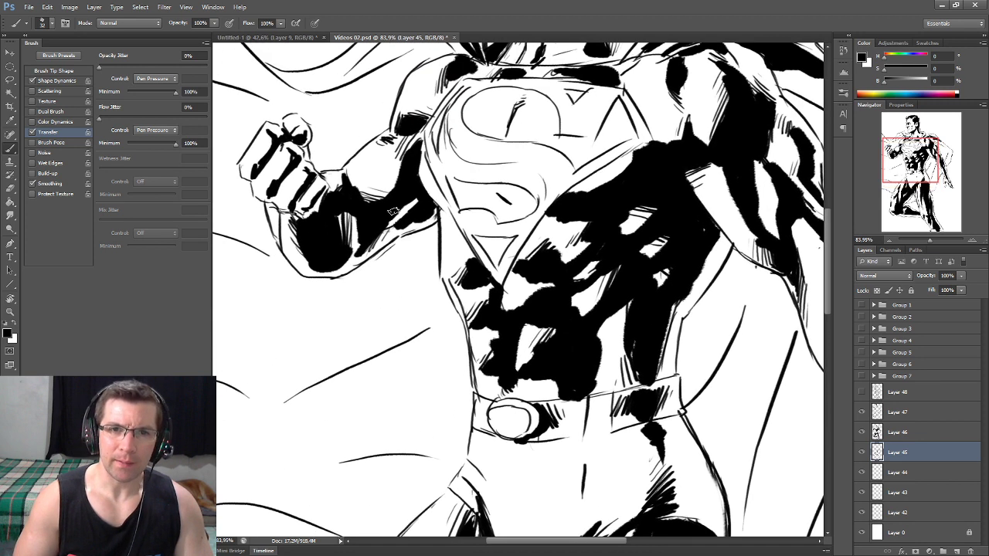
left_click_drag(345, 175, 368, 162)
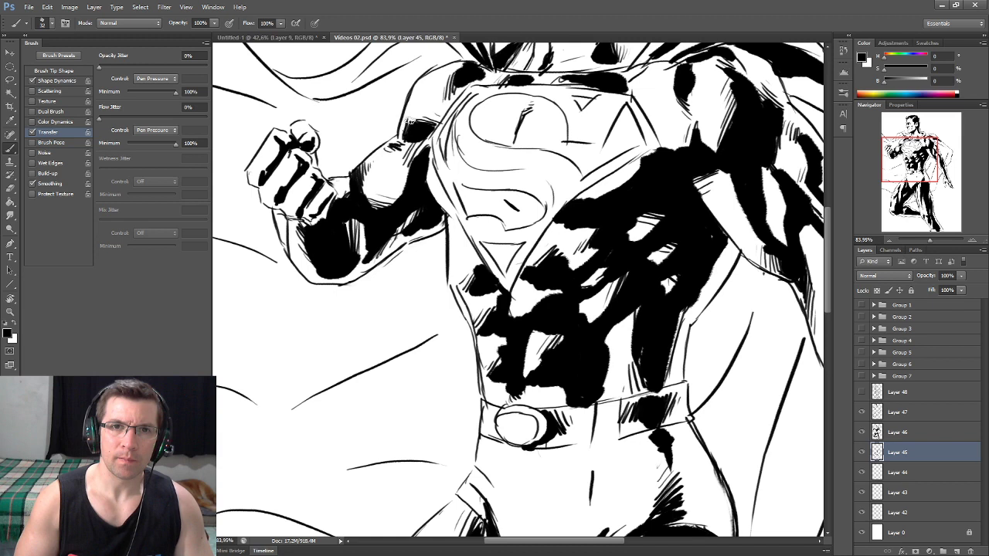
left_click_drag(402, 131, 415, 100)
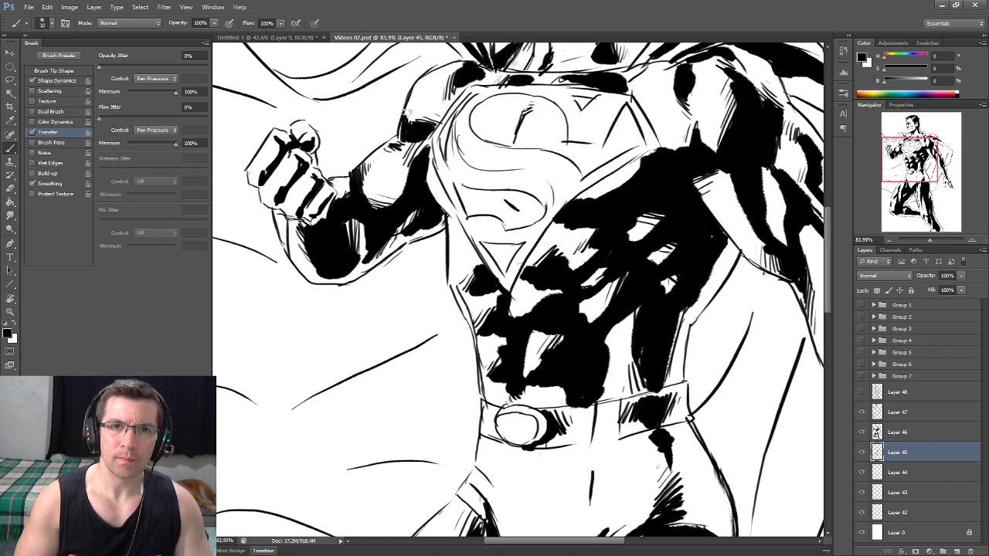
left_click_drag(351, 181, 340, 202)
mouse_move(323, 254)
left_mouse_down()
mouse_move(350, 217)
mouse_move(355, 232)
left_mouse_up()
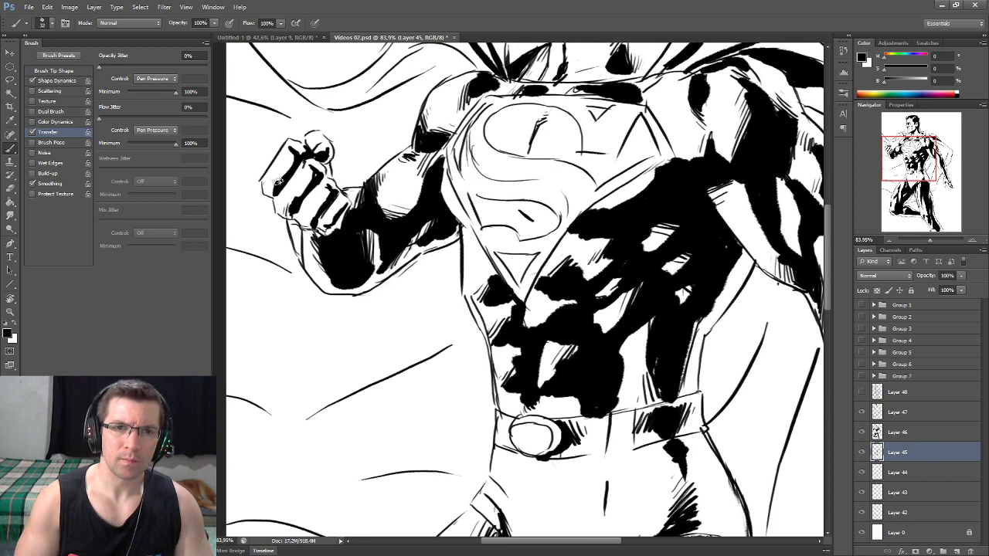
left_click_drag(297, 155, 292, 169)
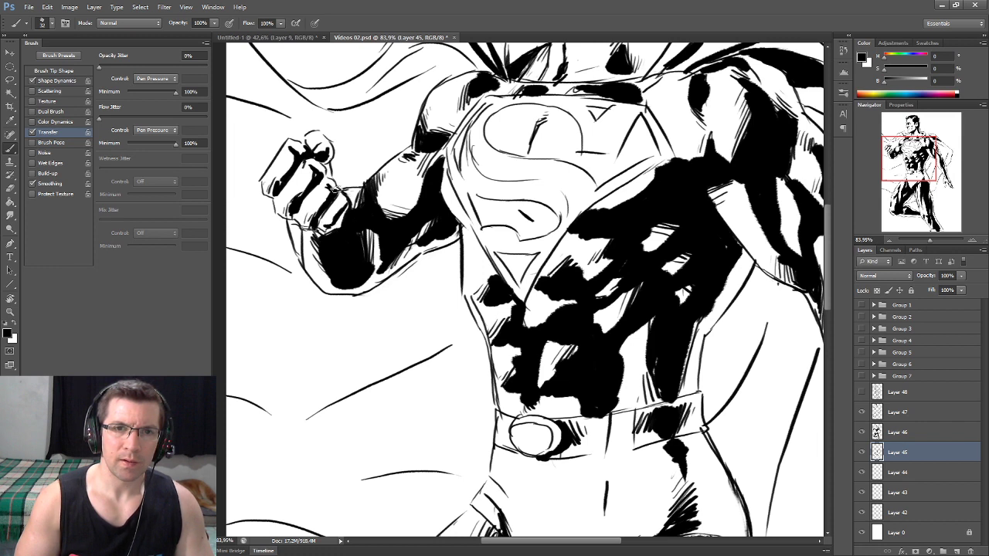
left_click_drag(325, 174, 265, 187)
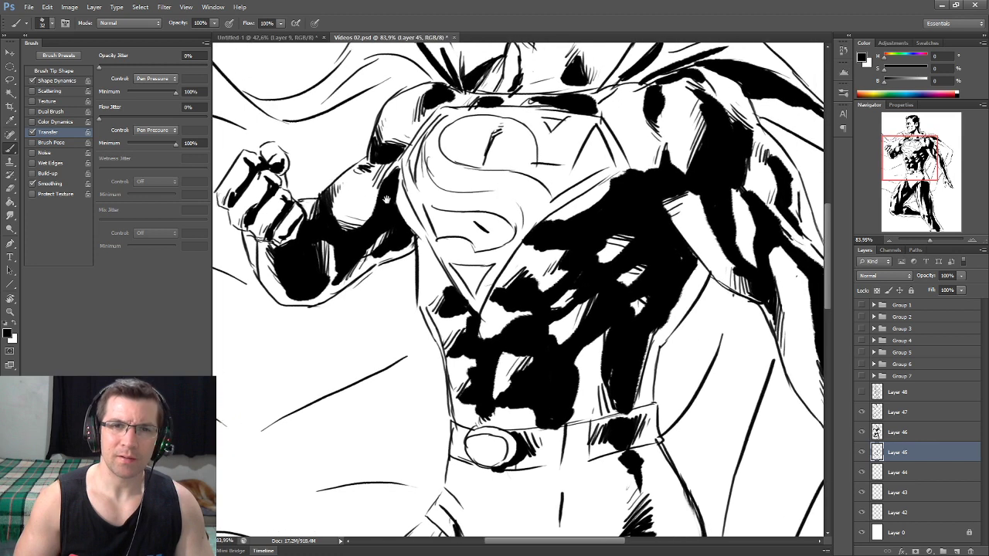
left_click_drag(351, 168, 355, 172)
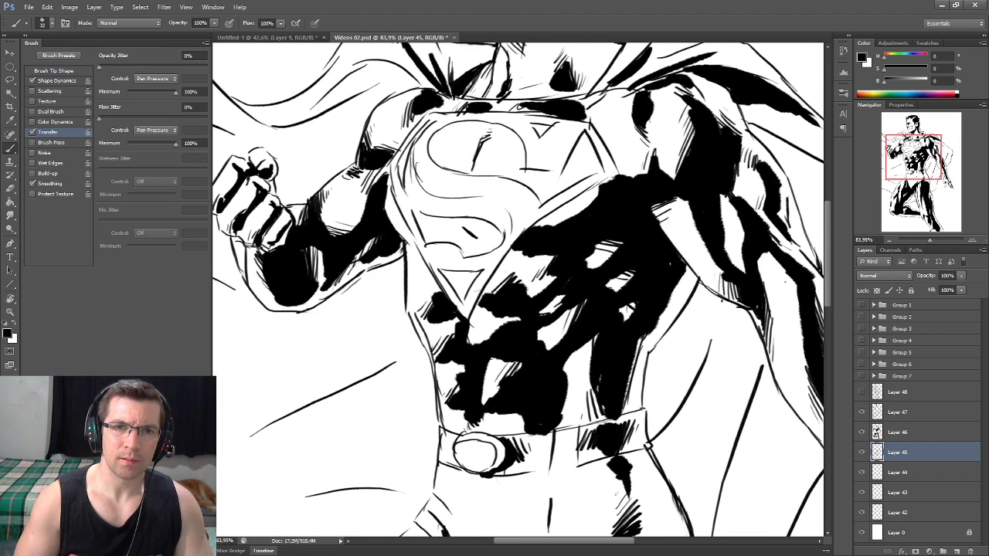
key("e")
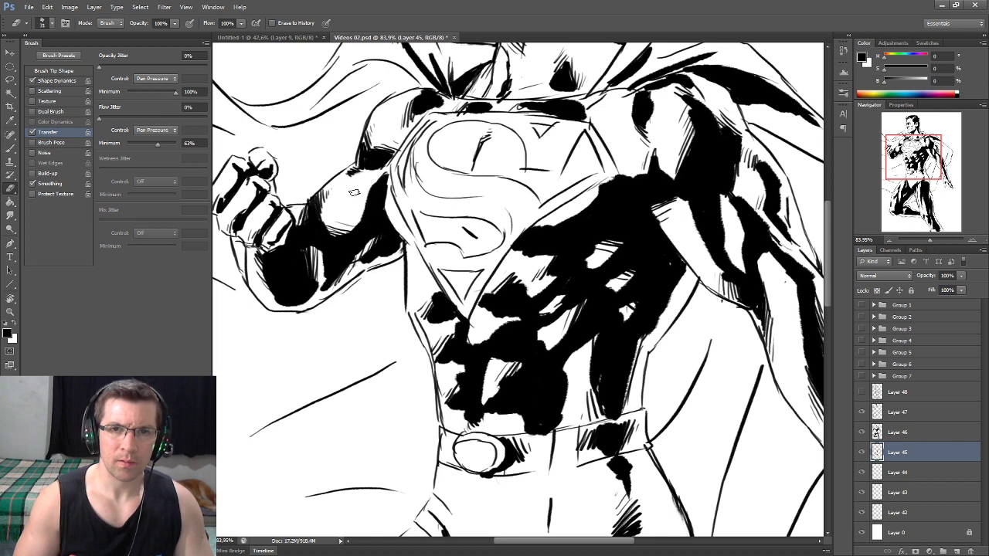
scroll(366, 177, "up", 1)
scroll(367, 185, "right", 2)
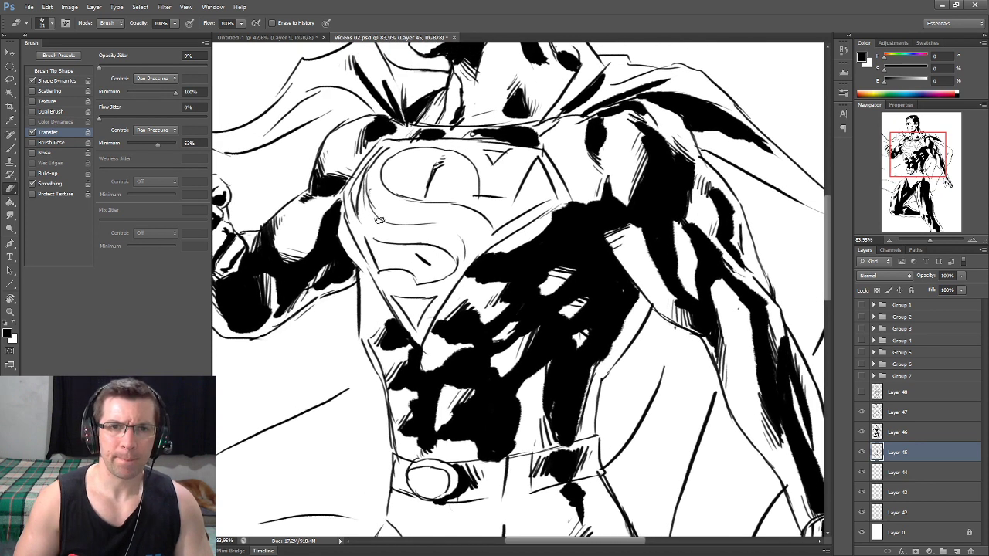
key("ctrl+0")
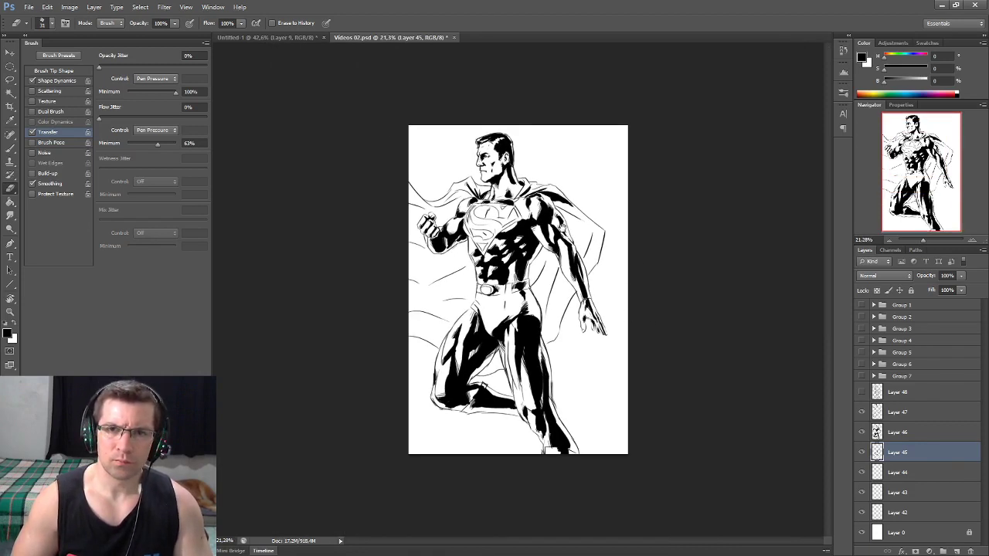
scroll(580, 338, "up", 3)
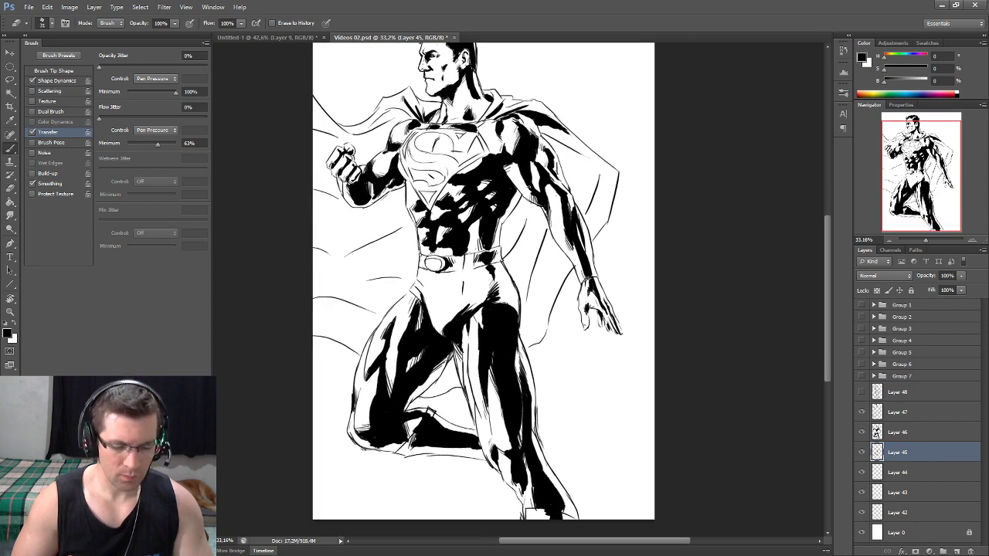
Brush short hatching lines beside the cape on the figure's left side
key("b")
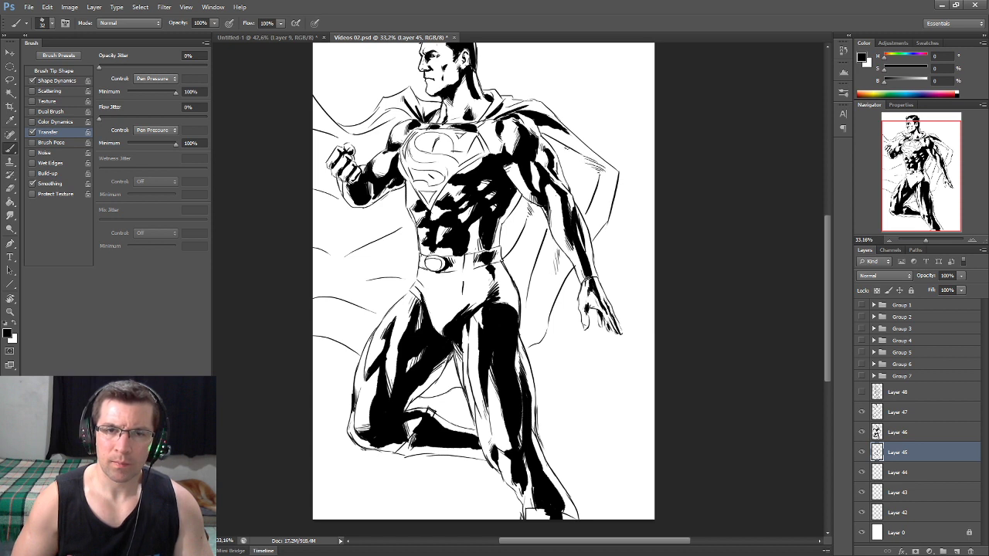
left_click_drag(350, 255, 416, 234)
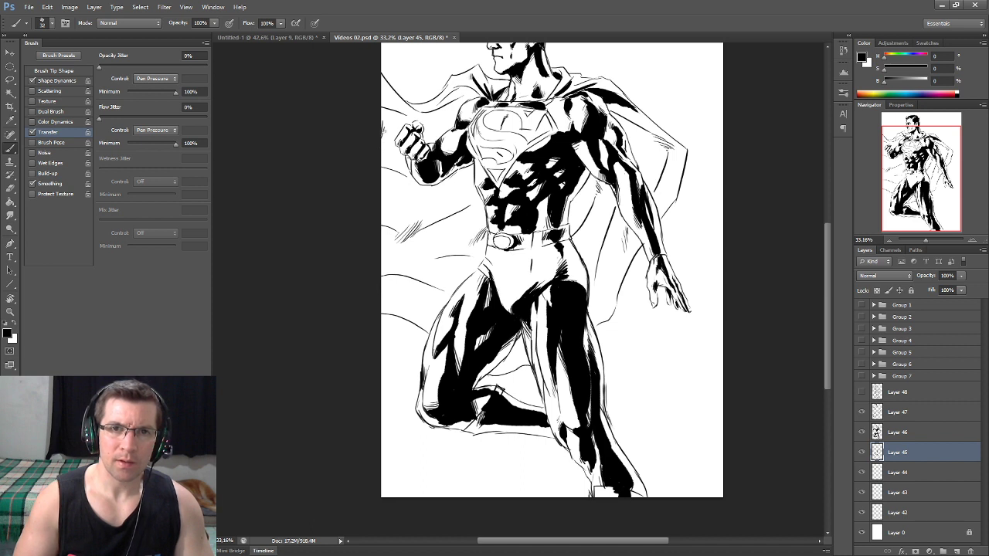
scroll(379, 281, "down", 1)
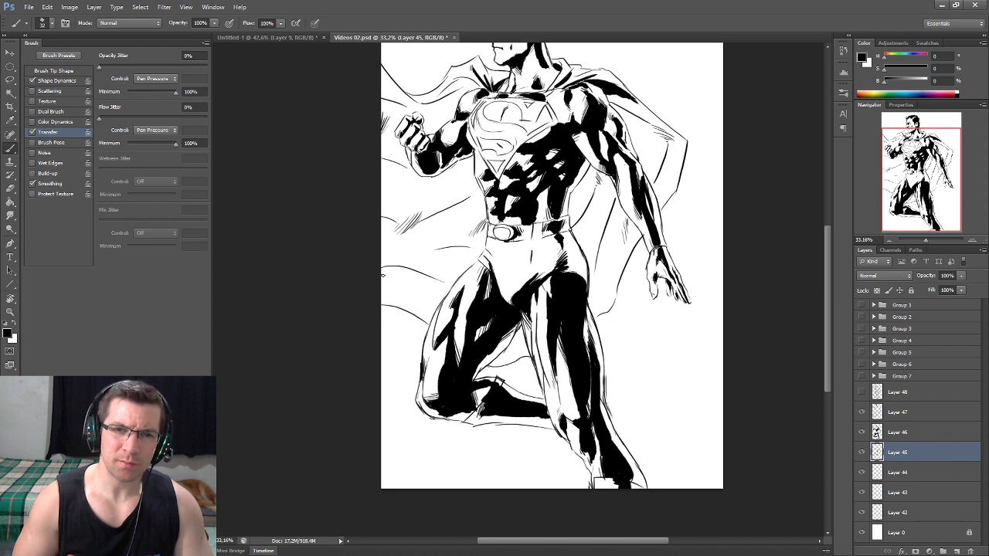
left_click_drag(379, 281, 389, 277)
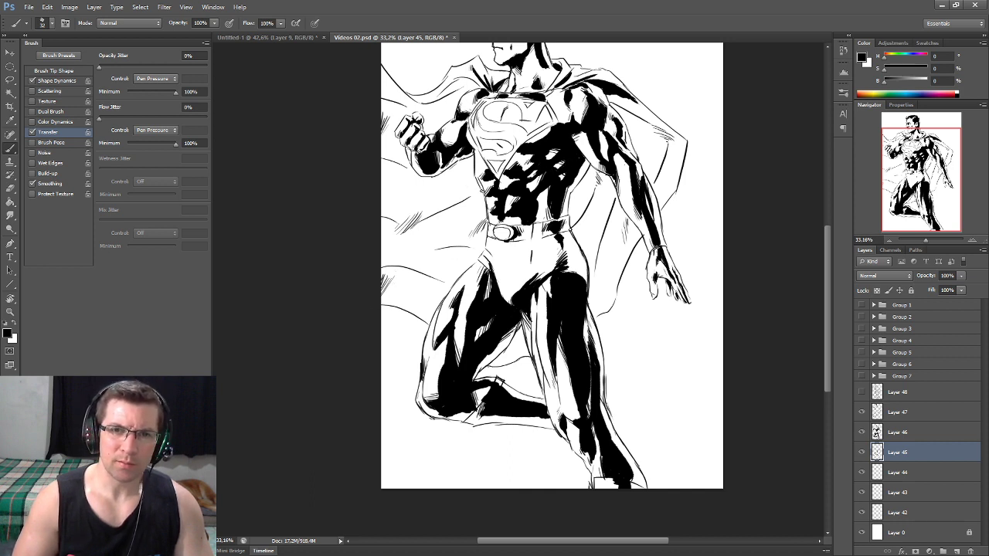
left_click_drag(466, 223, 473, 215)
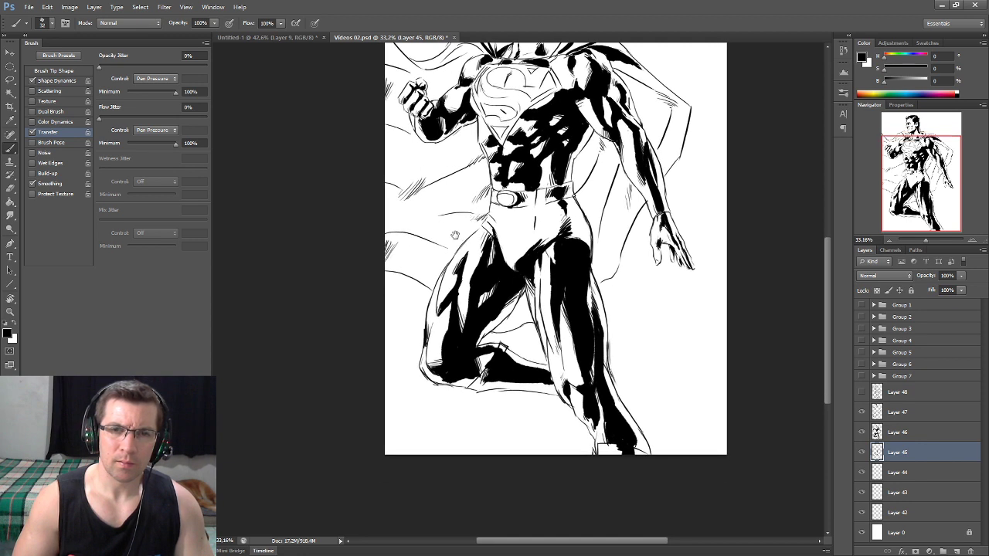
left_click_drag(454, 235, 456, 235)
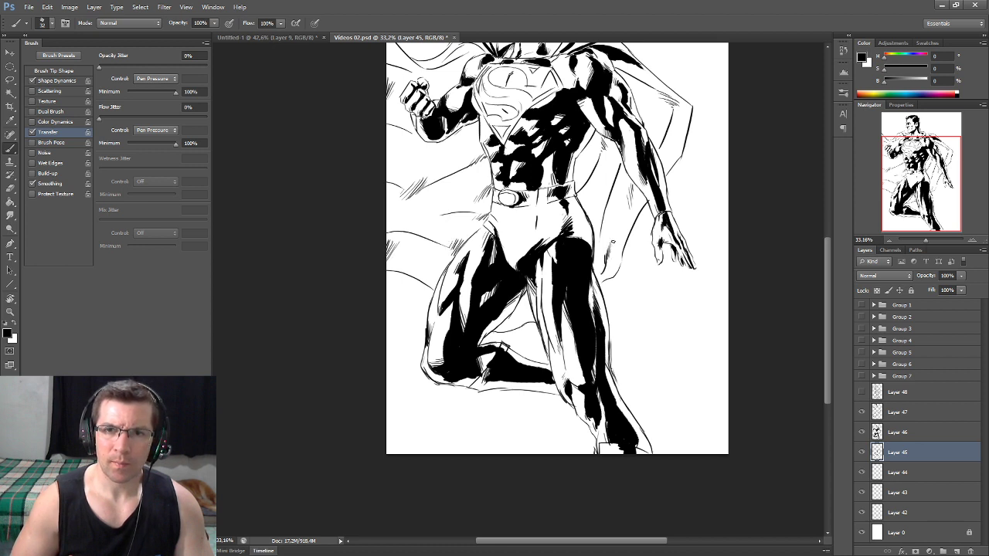
mouse_move(556, 247)
left_mouse_down()
mouse_move(574, 258)
mouse_move(600, 358)
left_mouse_up()
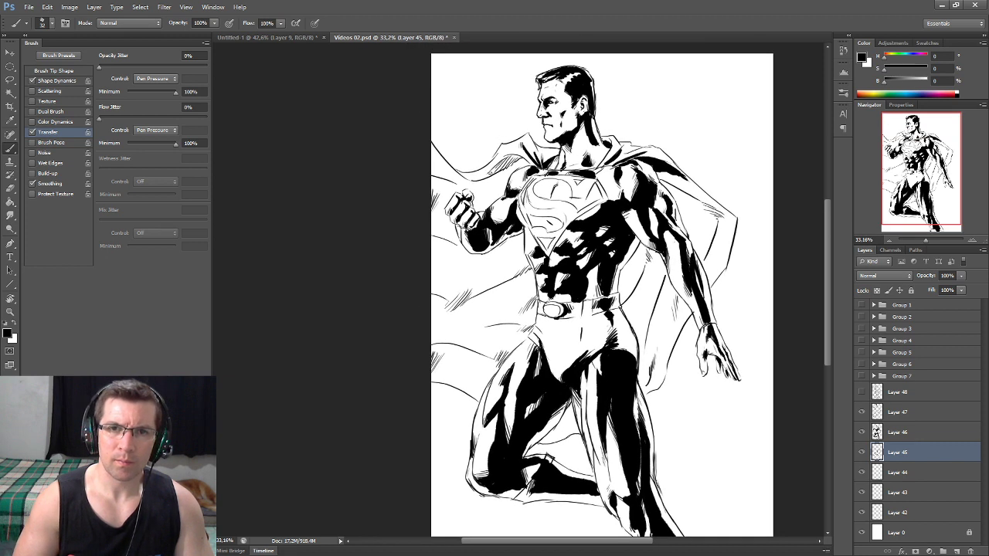
scroll(548, 193, "down", 1)
scroll(549, 193, "down", 2)
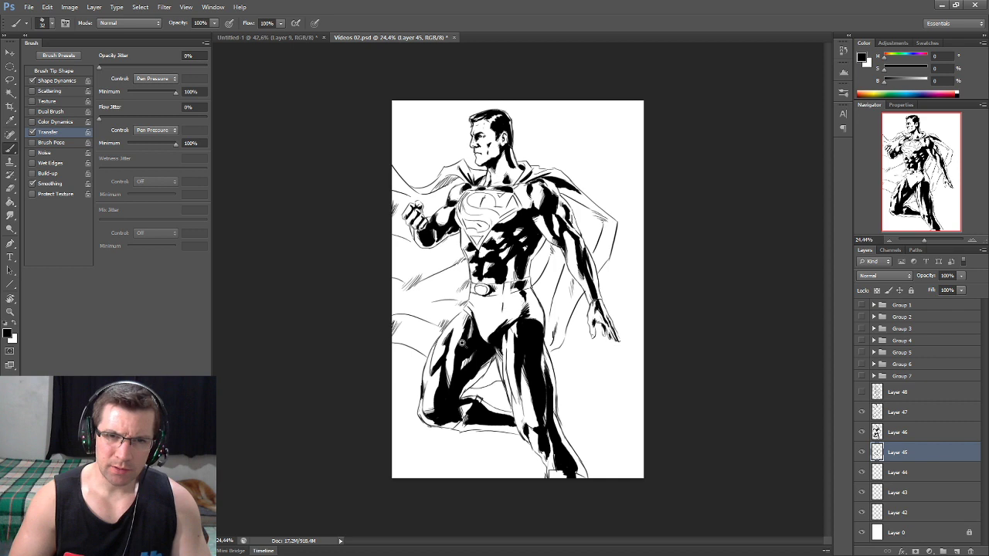
Zoom to about 49% and add dark shadow marks at the outer edge of the bent knee
scroll(467, 362, "up", 3)
scroll(506, 295, "down", 2)
scroll(506, 295, "up", 2)
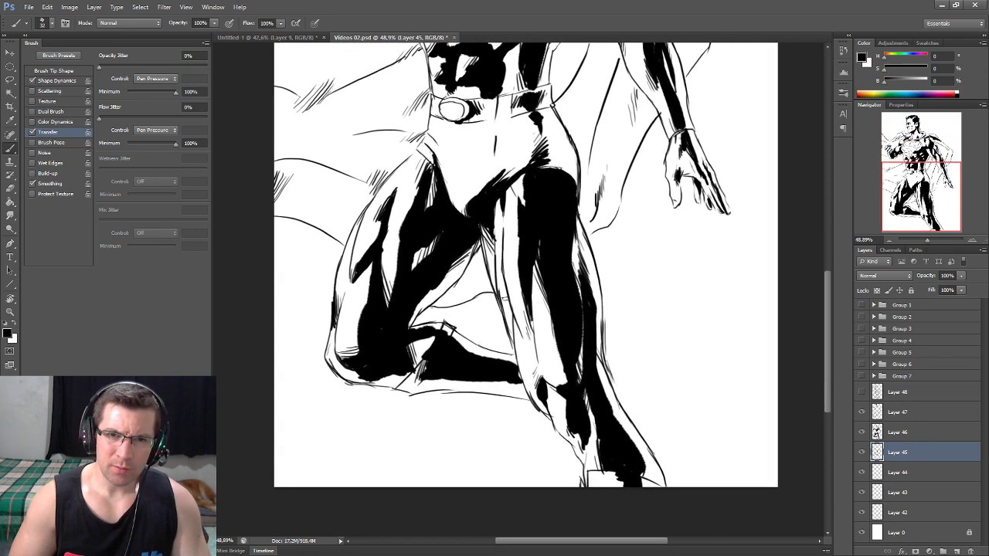
scroll(536, 307, "down", 2)
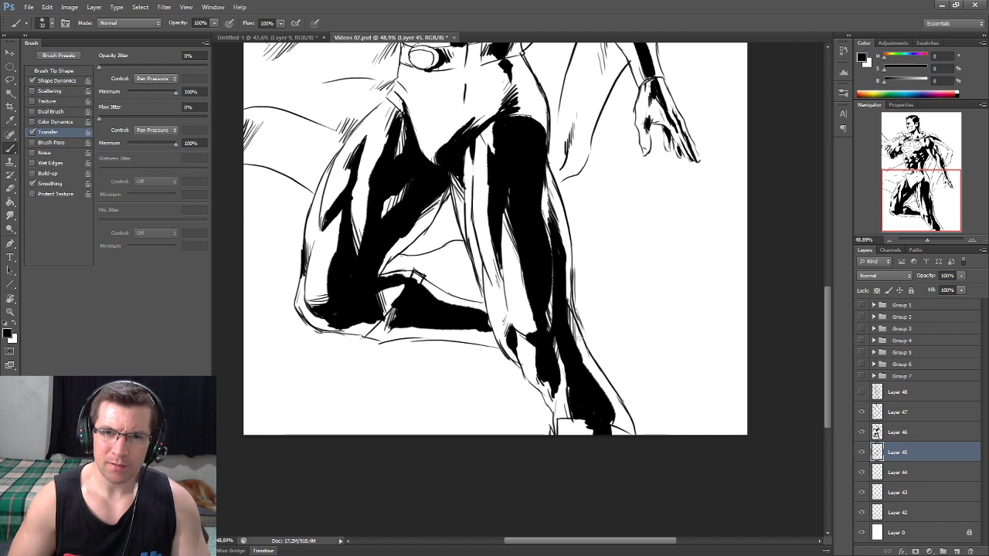
scroll(565, 350, "down", 1)
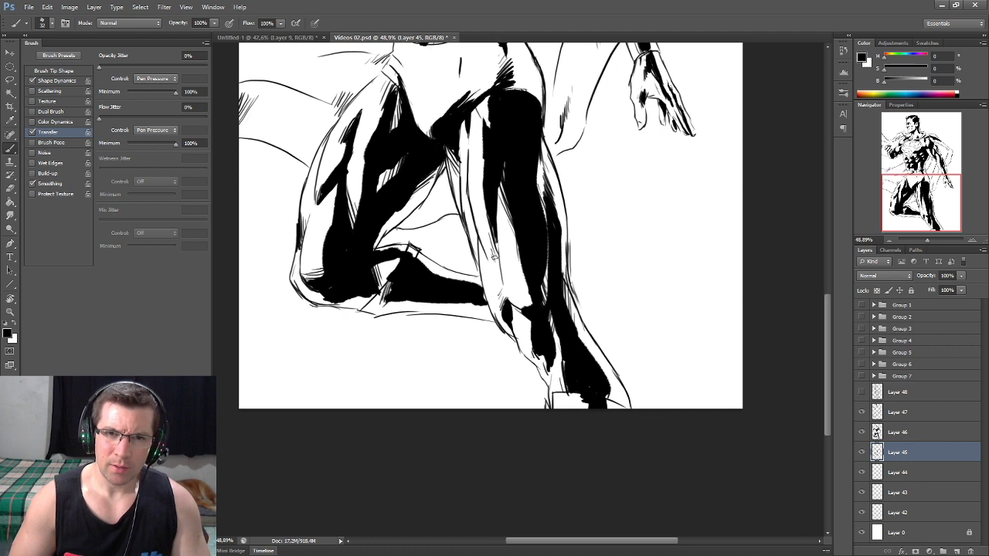
scroll(533, 278, "up", 1)
scroll(495, 202, "up", 1)
scroll(495, 202, "up", 1)
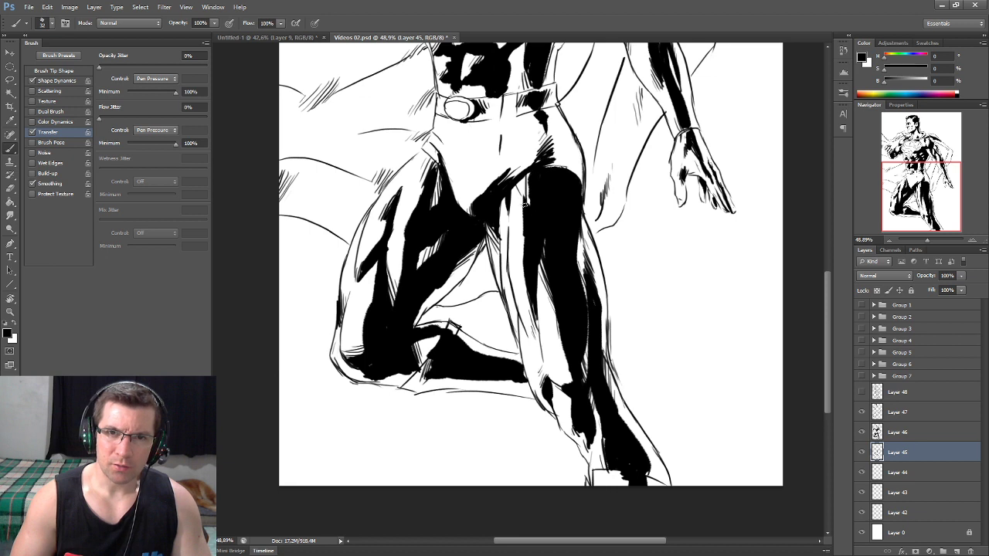
scroll(463, 222, "left", 2)
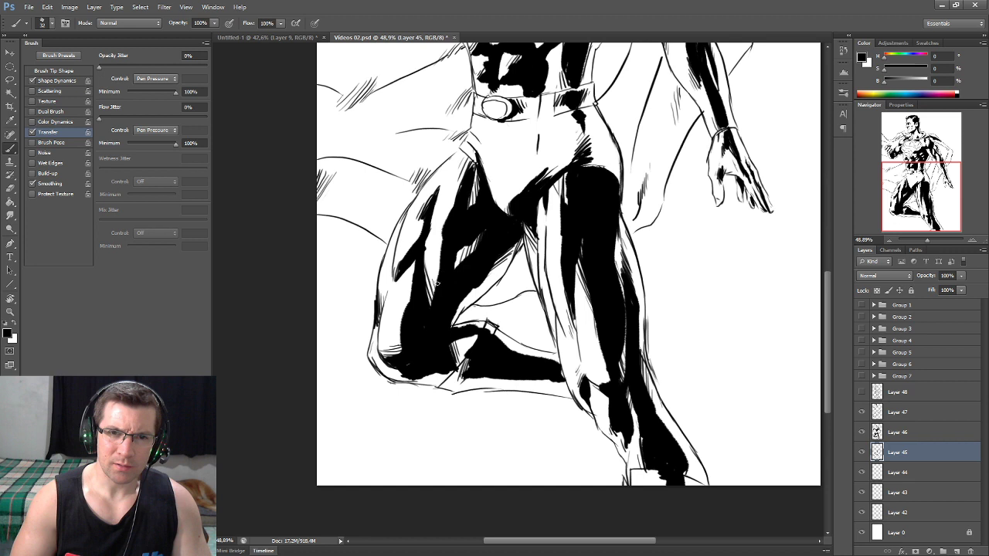
mouse_move(412, 291)
left_mouse_down()
mouse_move(411, 258)
mouse_move(406, 312)
left_mouse_up()
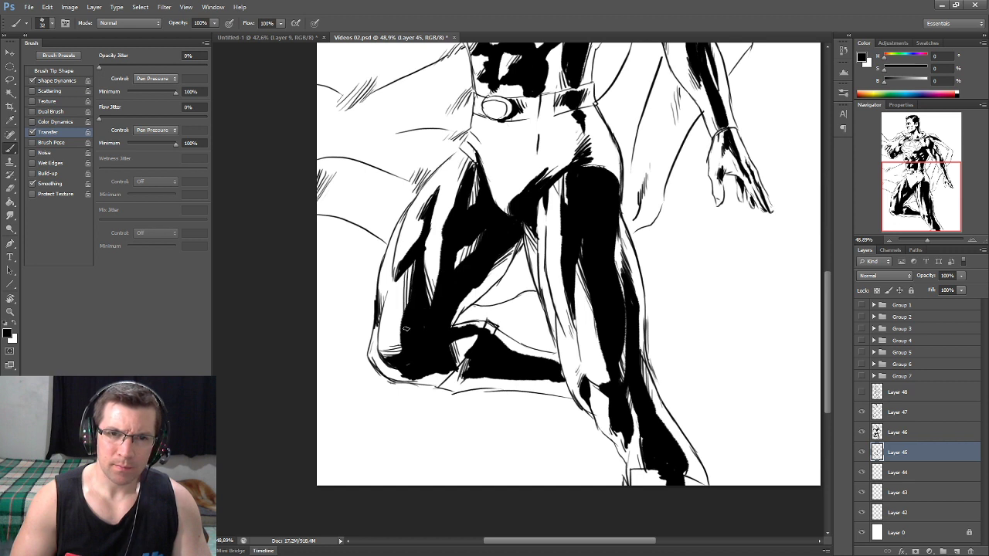
scroll(409, 308, "down", 1)
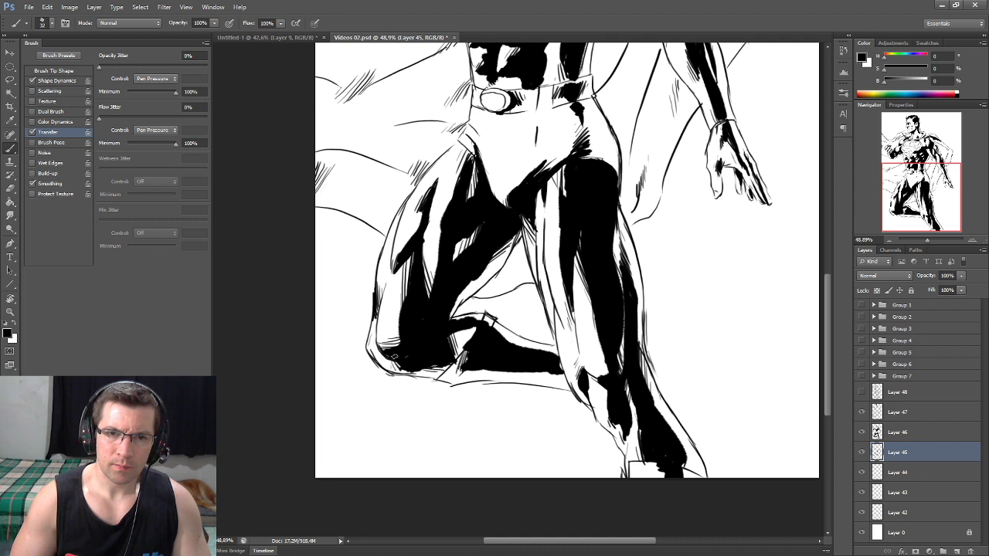
left_click_drag(535, 359, 505, 339)
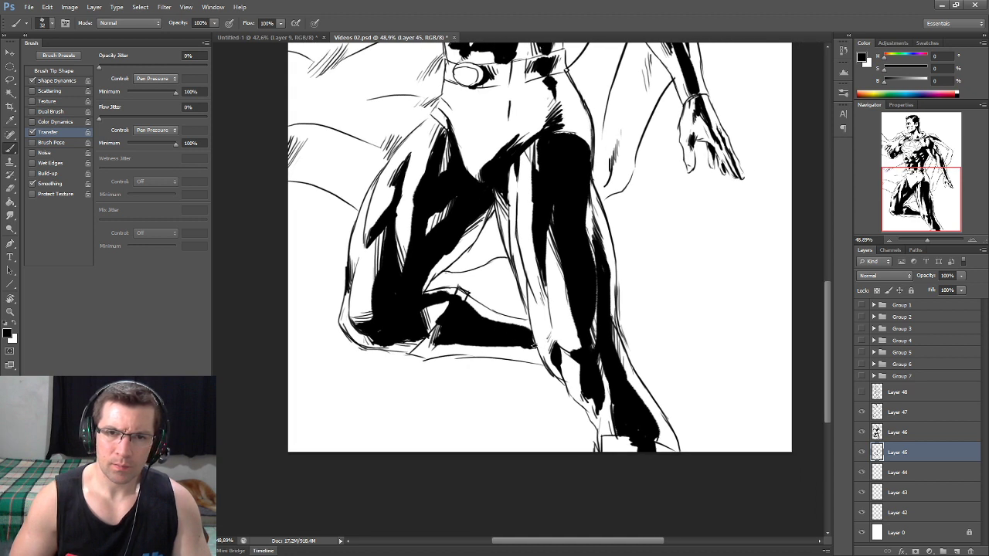
scroll(531, 339, "up", 3)
scroll(533, 338, "up", 3)
scroll(535, 336, "up", 2)
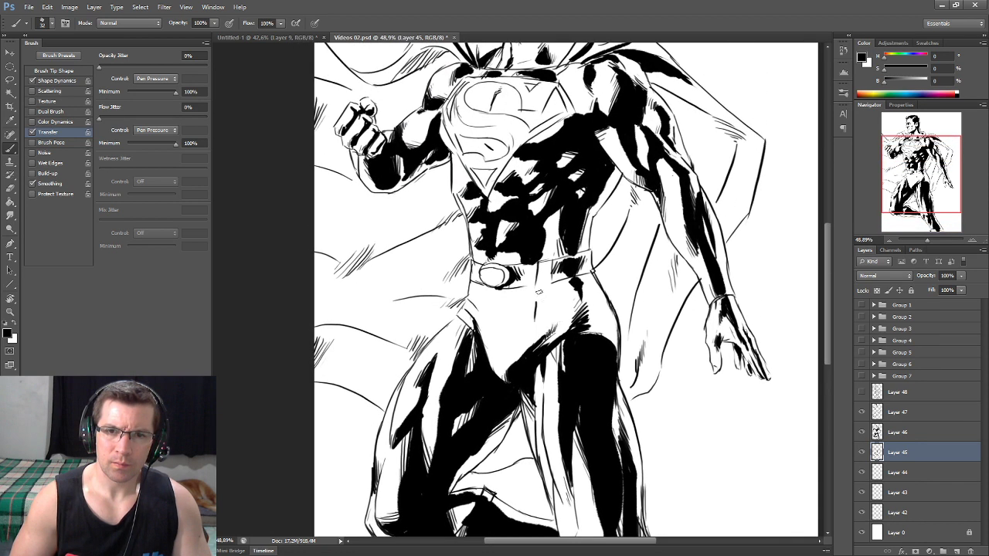
Ink a short brush stroke on the left edge of Superman's chest
key("e")
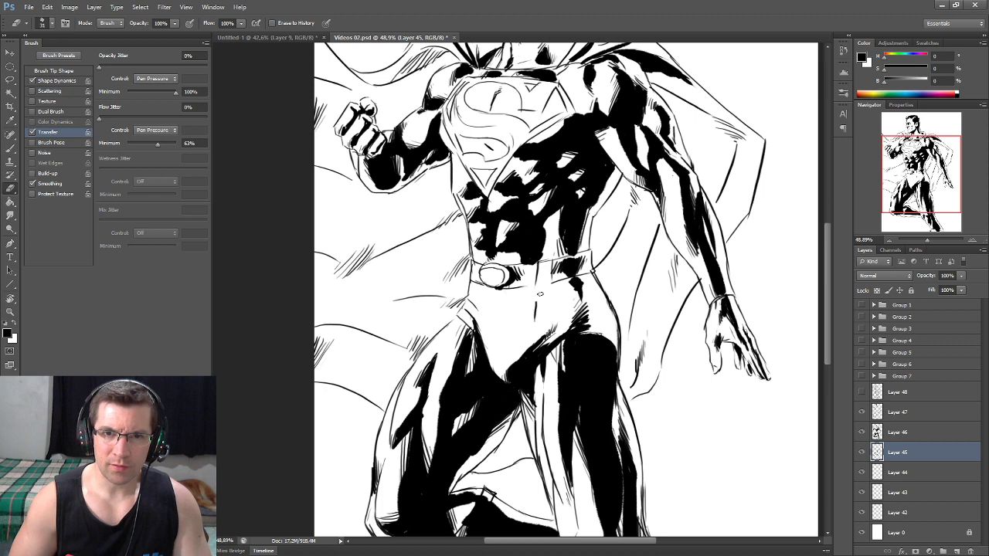
left_click_drag(539, 294, 473, 339)
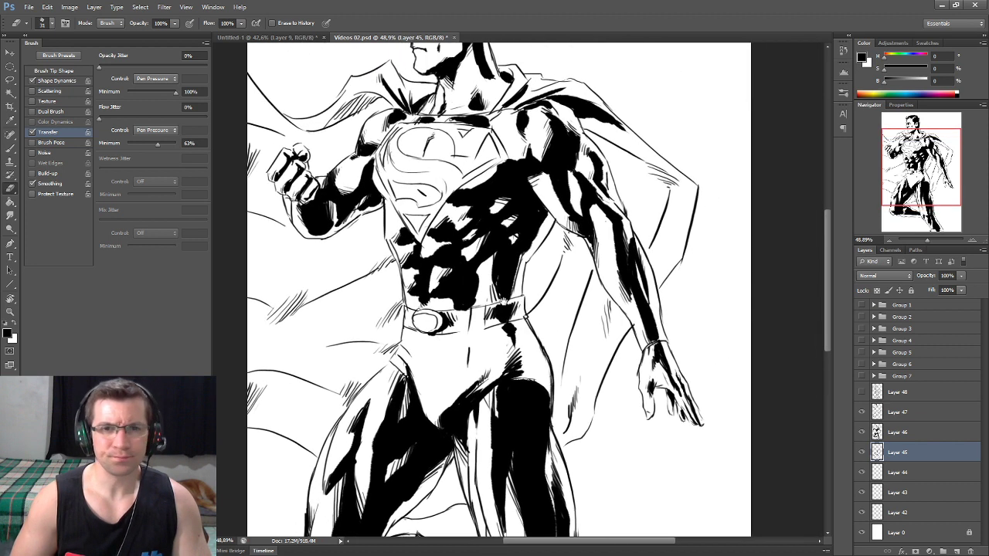
left_click_drag(449, 275, 455, 280)
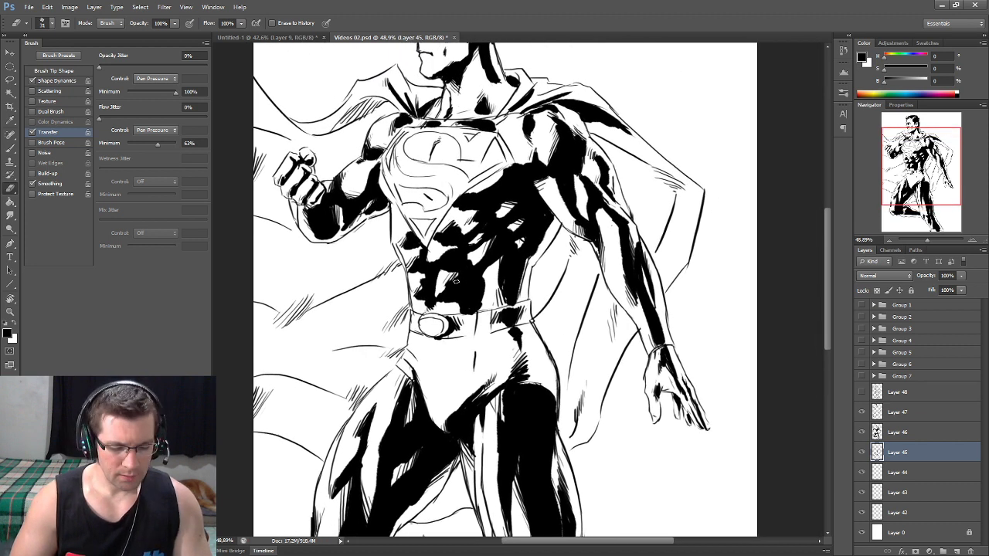
key("b")
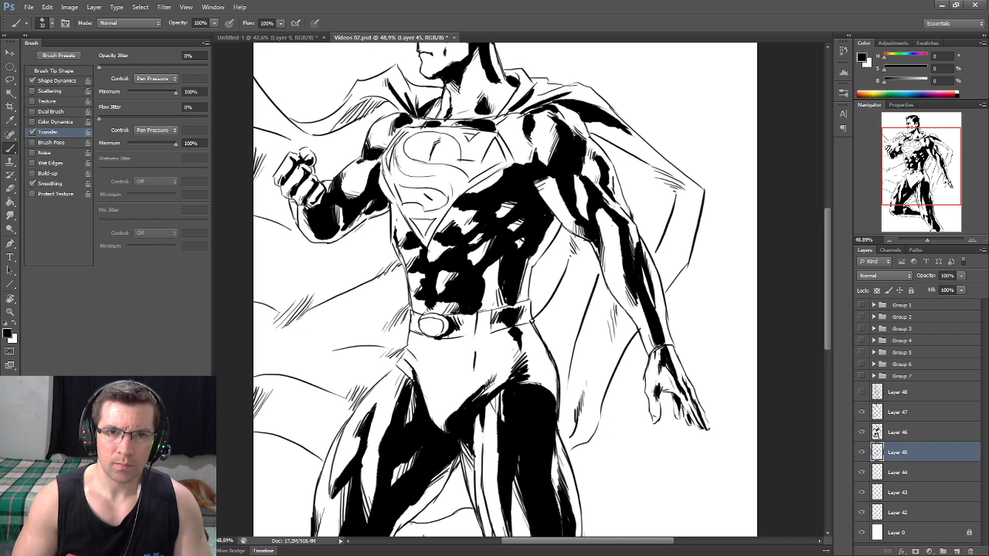
left_click_drag(393, 239, 395, 249)
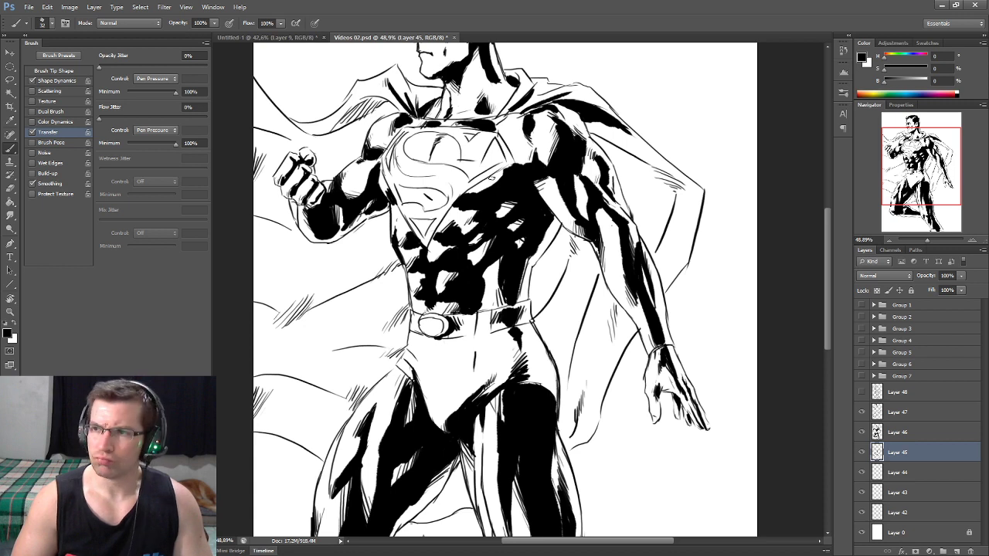
mouse_move(514, 128)
left_mouse_down()
mouse_move(517, 153)
mouse_move(509, 144)
left_mouse_up()
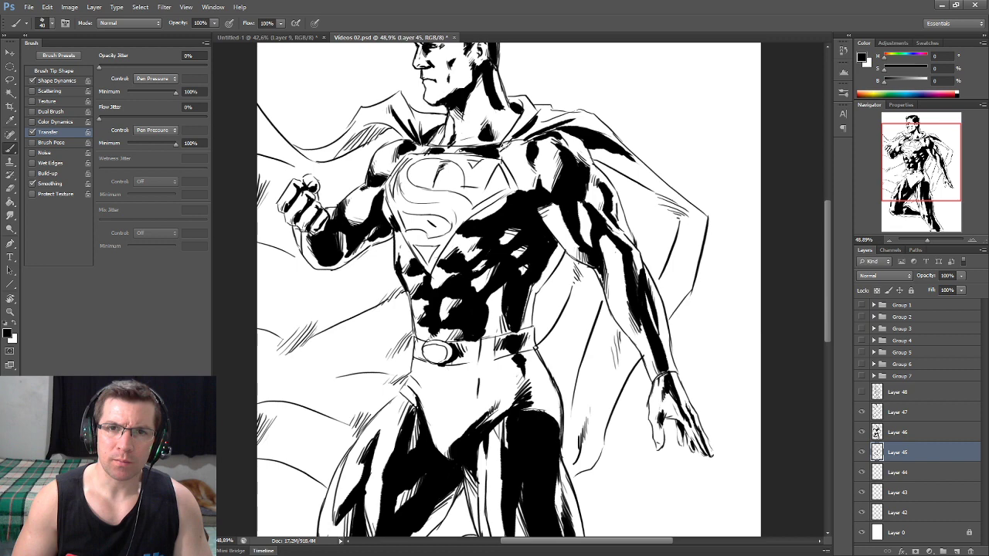
scroll(488, 136, "down", 3)
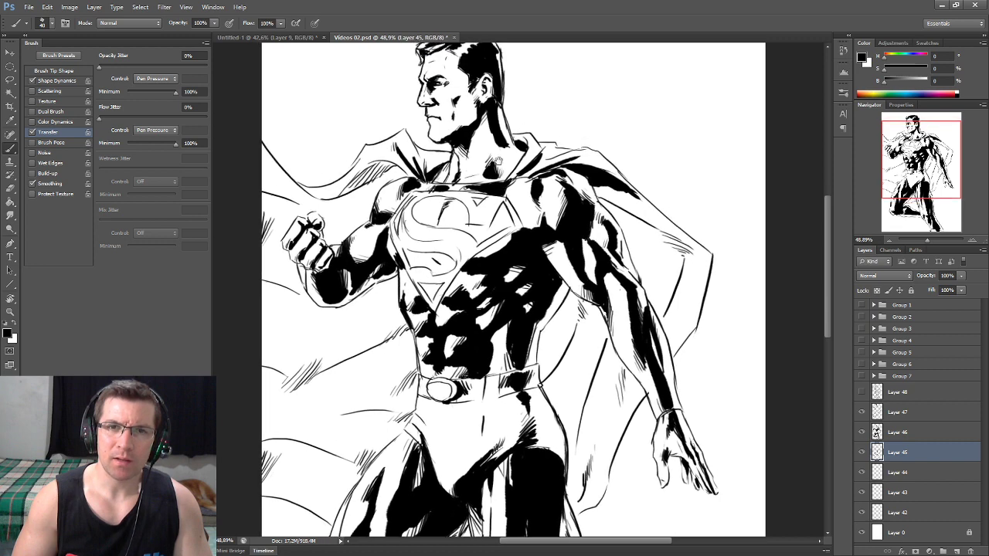
scroll(489, 136, "down", 2)
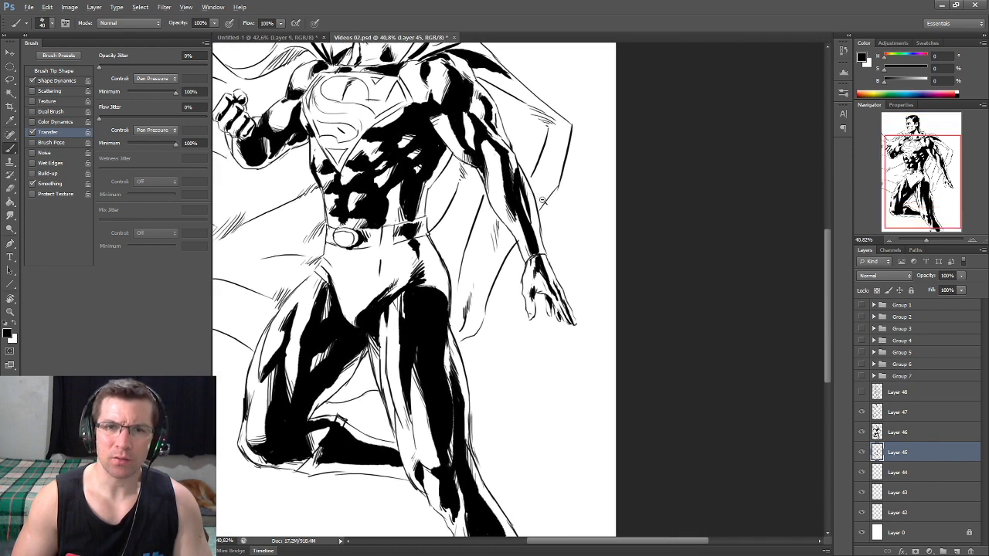
Zoom out to about 21% so the whole inked page fits the window
scroll(488, 135, "down", 2)
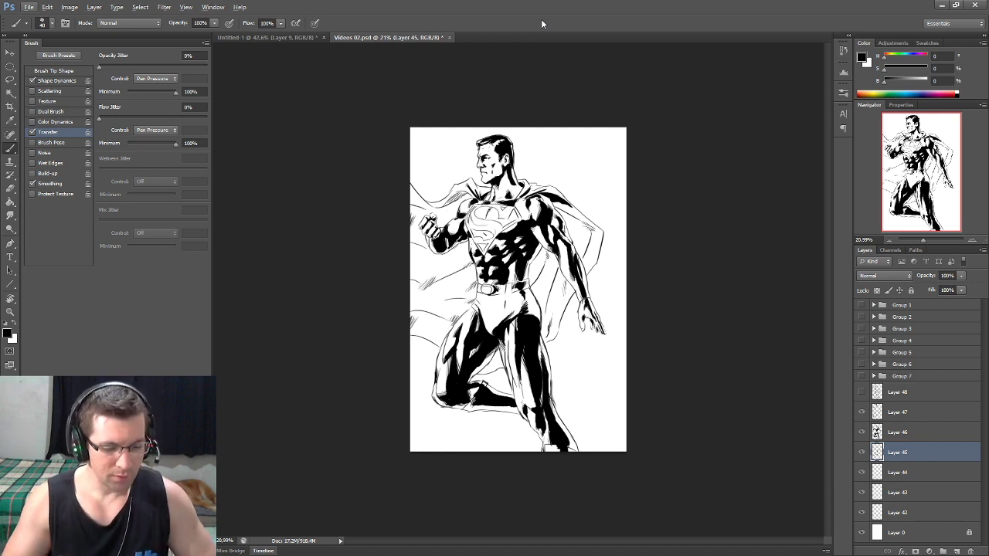
Paint a small black touch-up on the Superman costume on Layer 46 with the Brush
key("e")
key("alt+e")
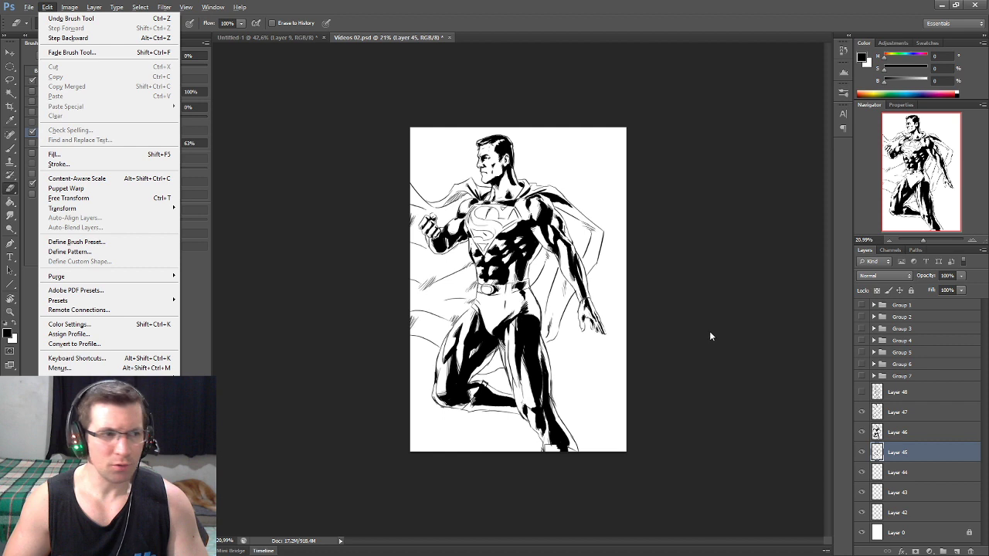
key("Escape")
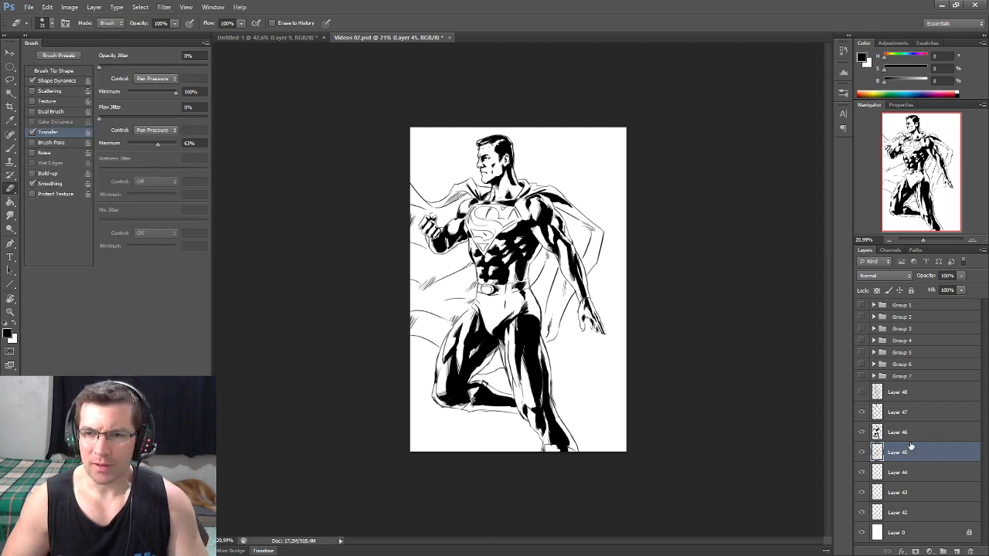
left_click(913, 432)
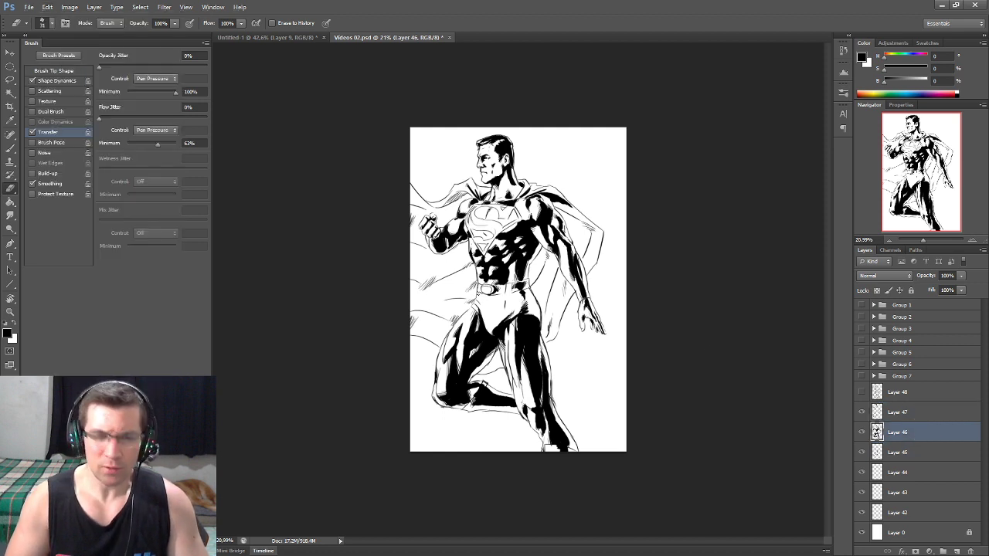
key("b")
left_click_drag(500, 310, 503, 309)
Enlarge the Eraser to about 97, then select Layer 47 with the Brush active
key("e")
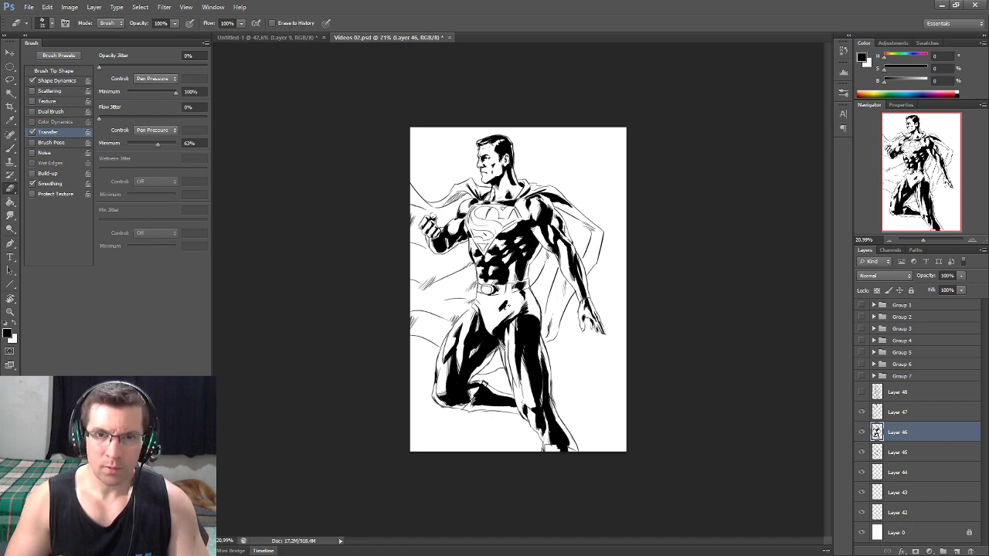
key("bracketright")
key("bracketright")
key("bracketright")
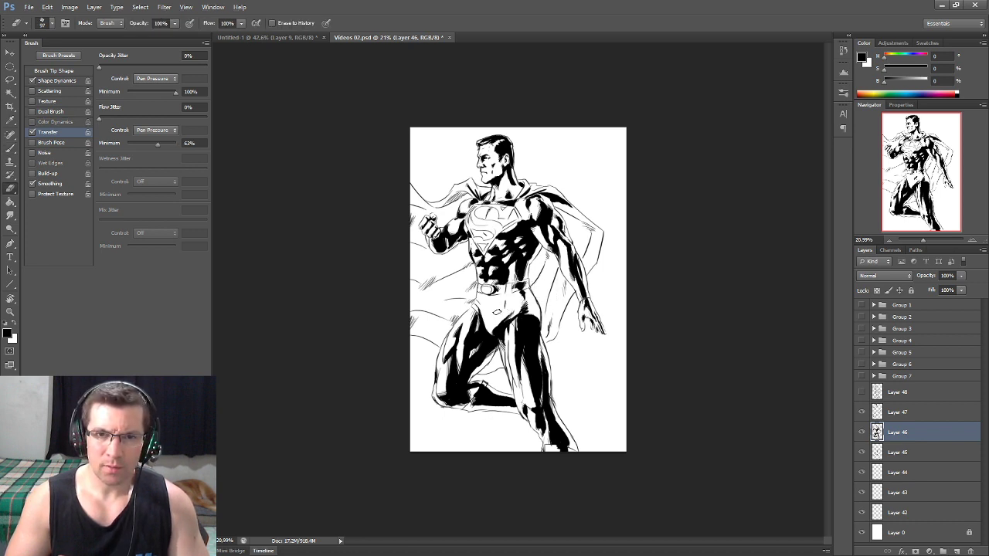
left_click(915, 416)
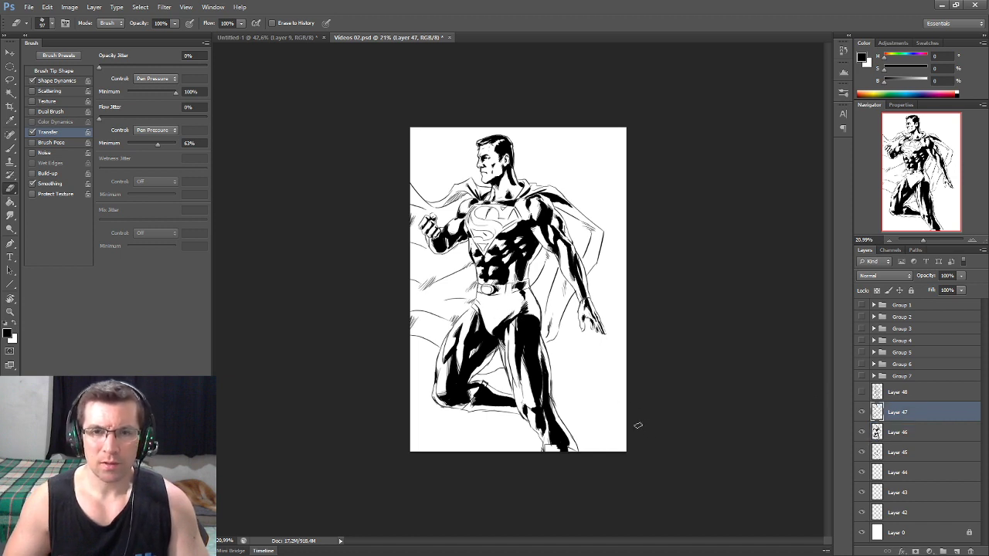
key("b")
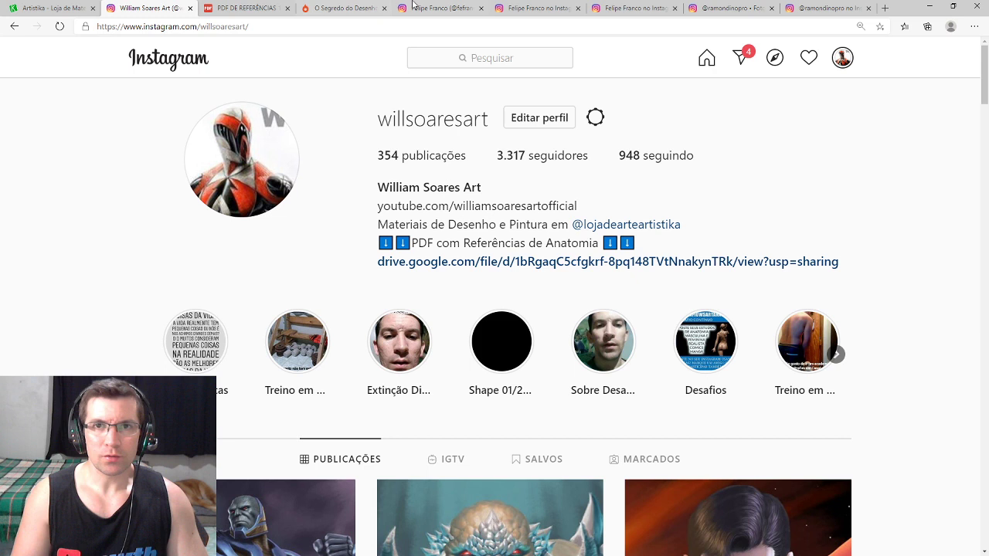
left_click(344, 7)
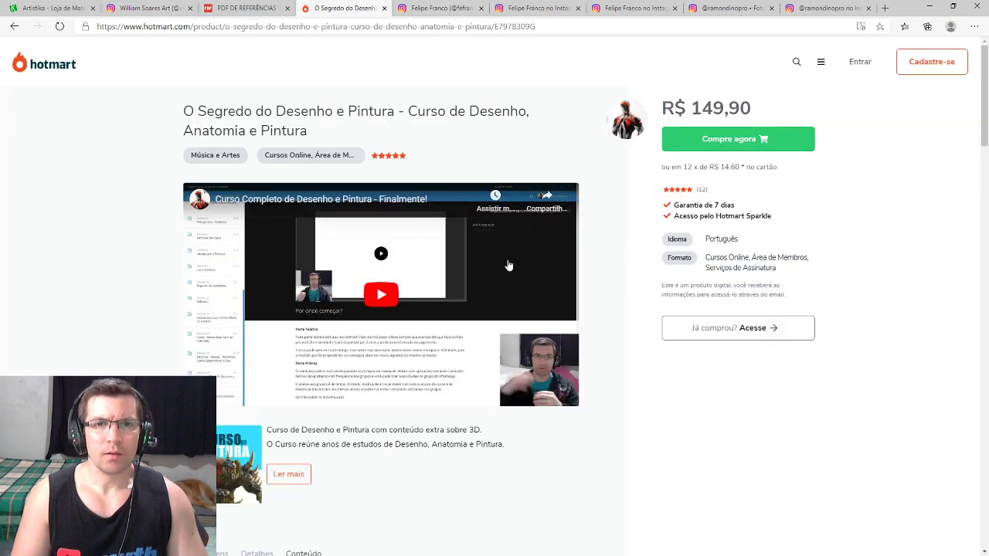
scroll(508, 265, "down", 4)
scroll(605, 216, "down", 2)
scroll(587, 221, "up", 2)
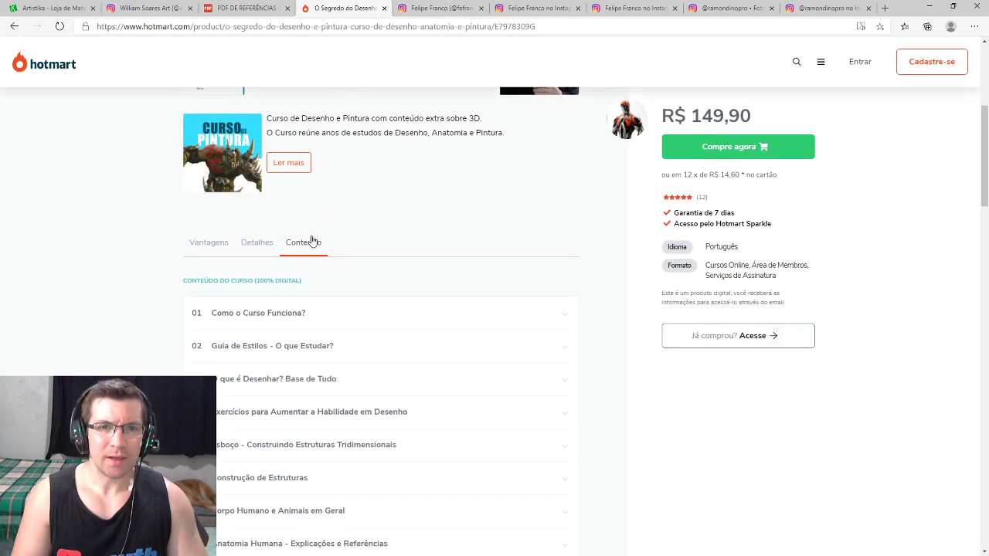
scroll(556, 238, "down", 2)
scroll(403, 230, "down", 3)
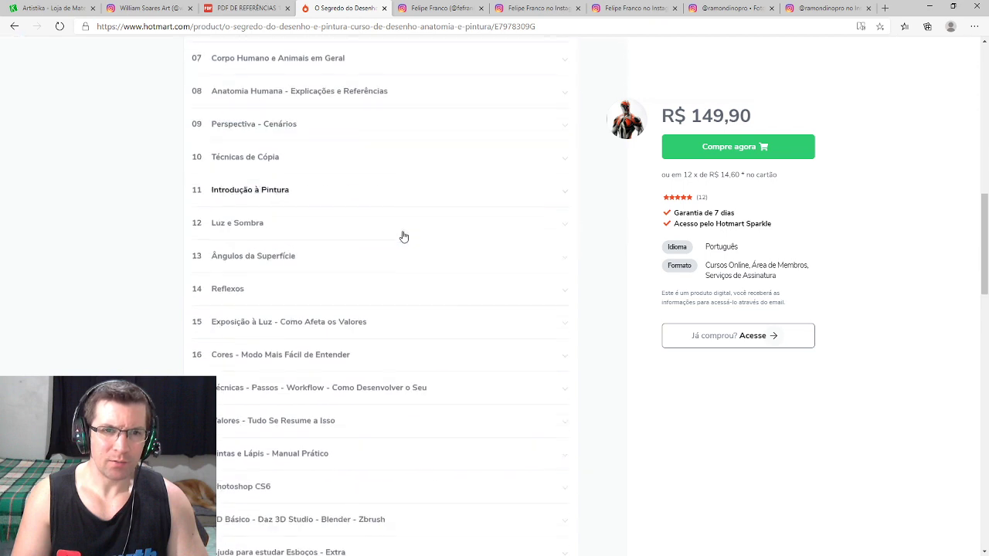
scroll(400, 271, "down", 3)
scroll(393, 302, "down", 1)
scroll(378, 297, "up", 2)
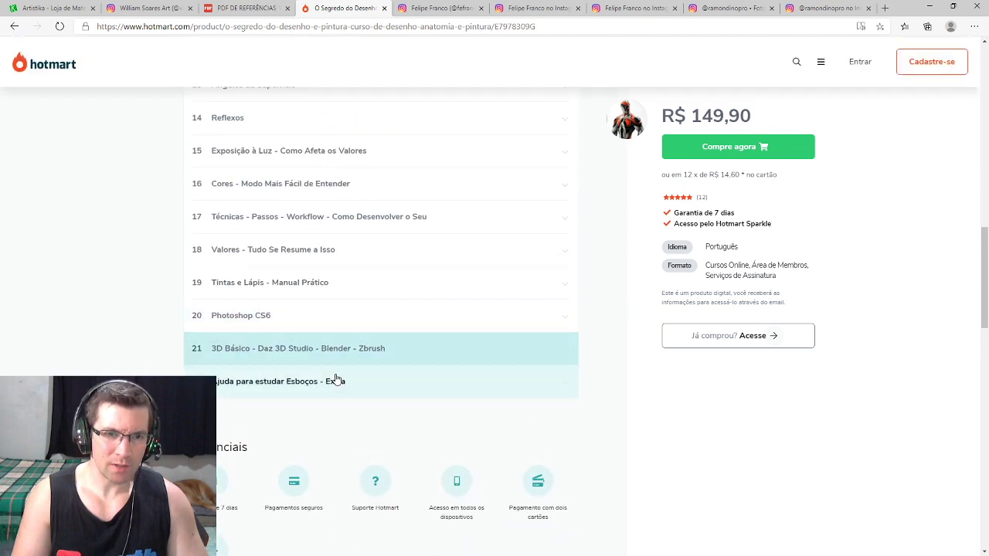
left_click(322, 319)
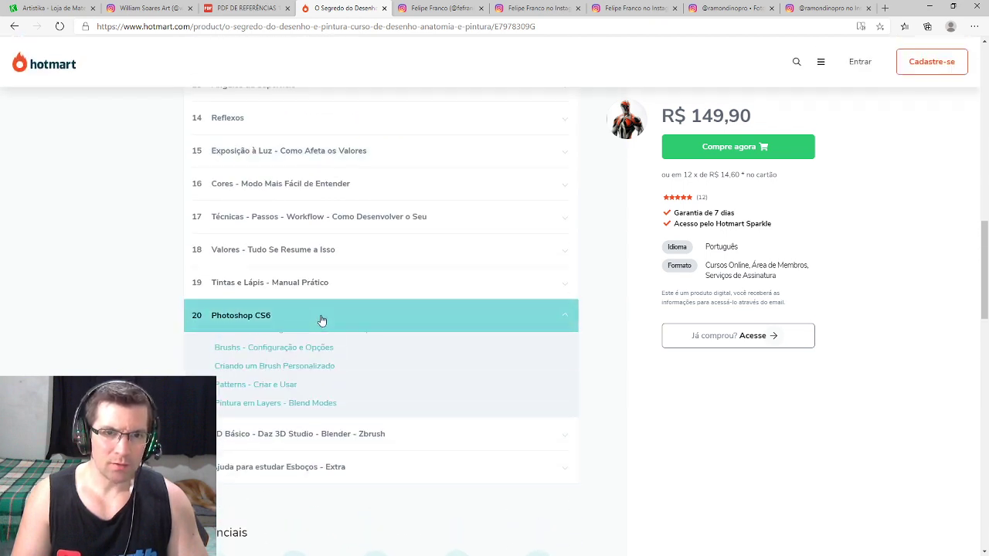
left_click(320, 450)
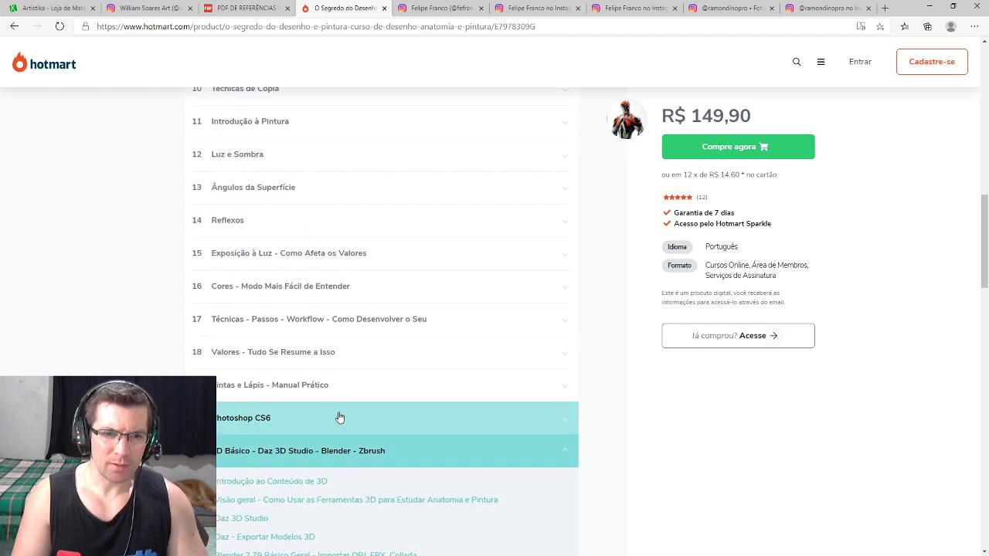
scroll(340, 414, "up", 1)
scroll(309, 309, "up", 2)
left_click(315, 289)
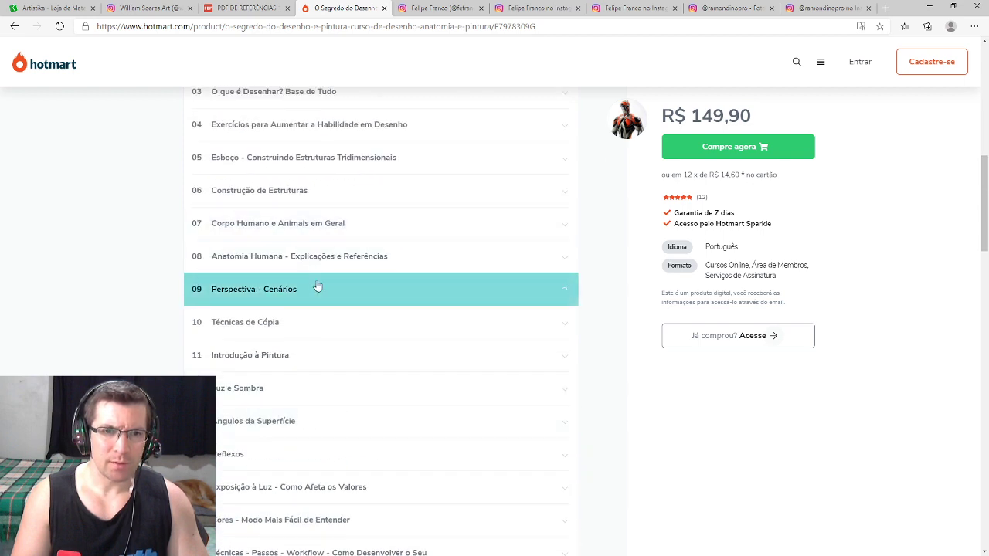
scroll(376, 342, "up", 2)
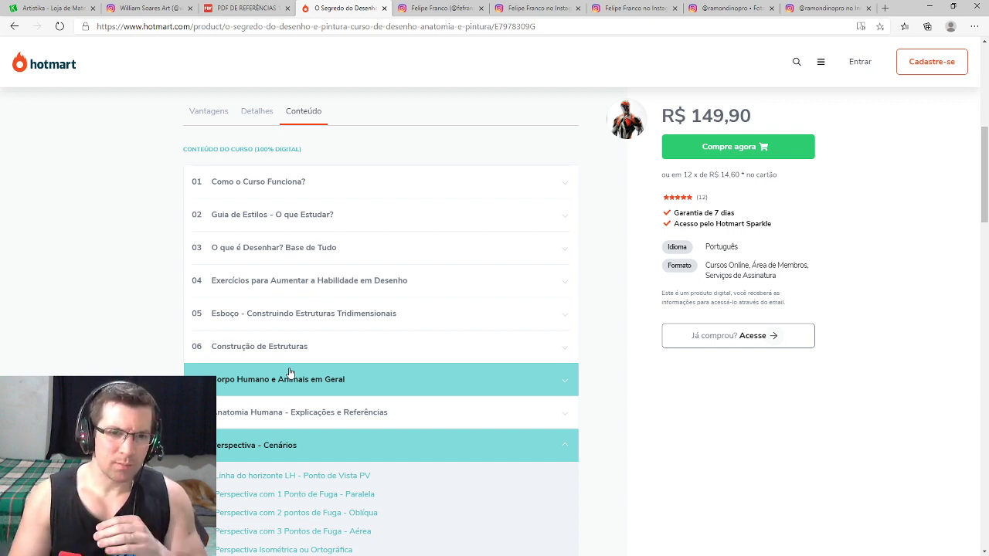
left_click(306, 418)
scroll(306, 418, "down", 1)
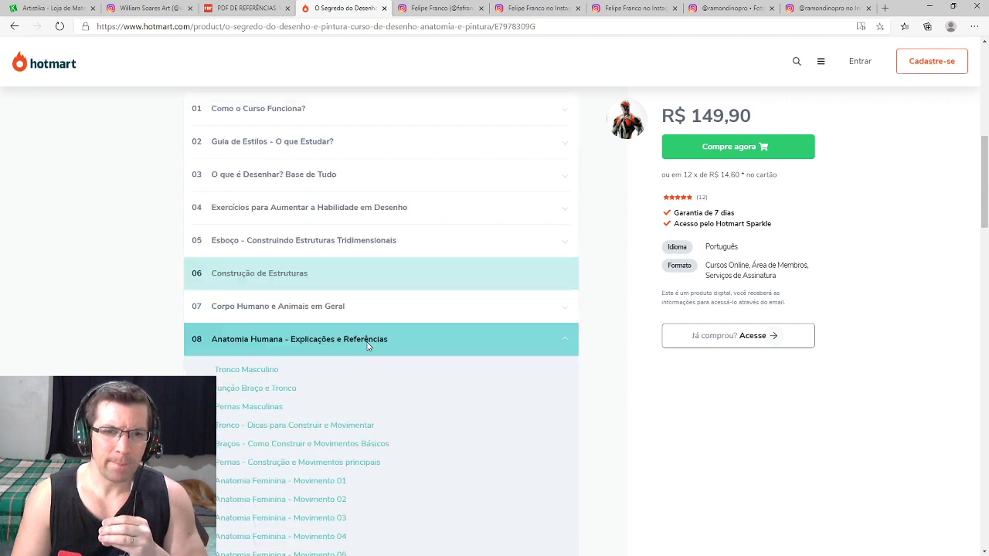
scroll(324, 337, "down", 1)
scroll(279, 168, "down", 2)
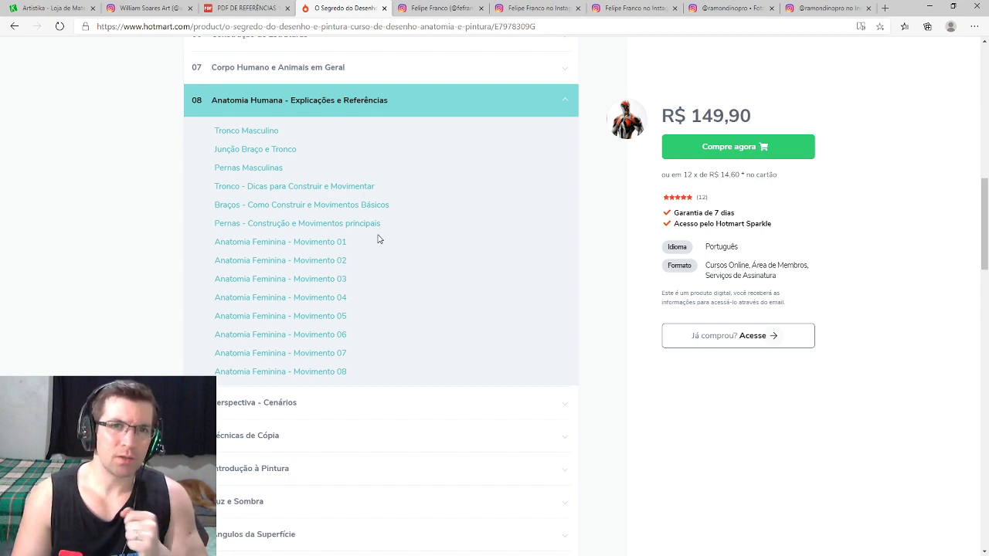
left_click(440, 116)
scroll(456, 177, "up", 2)
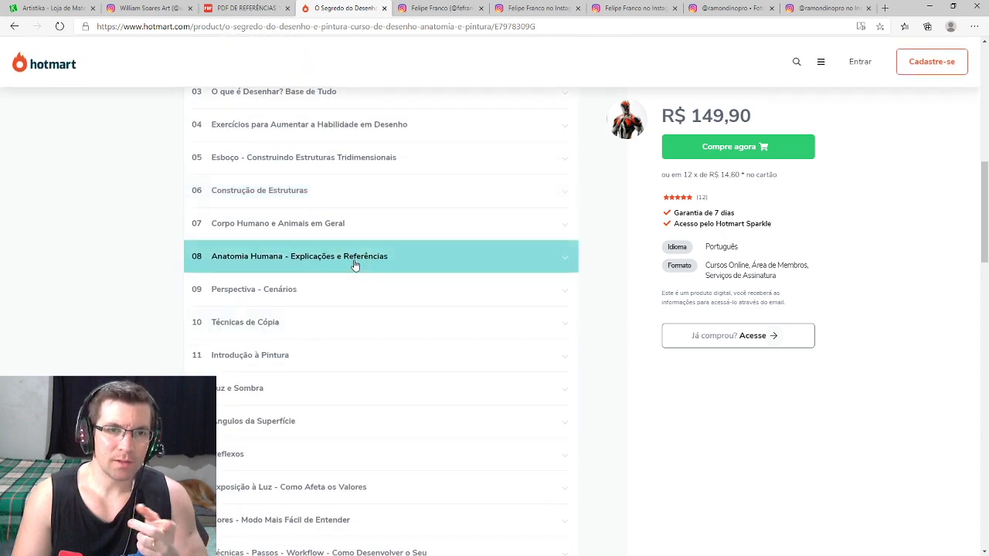
left_click(392, 264)
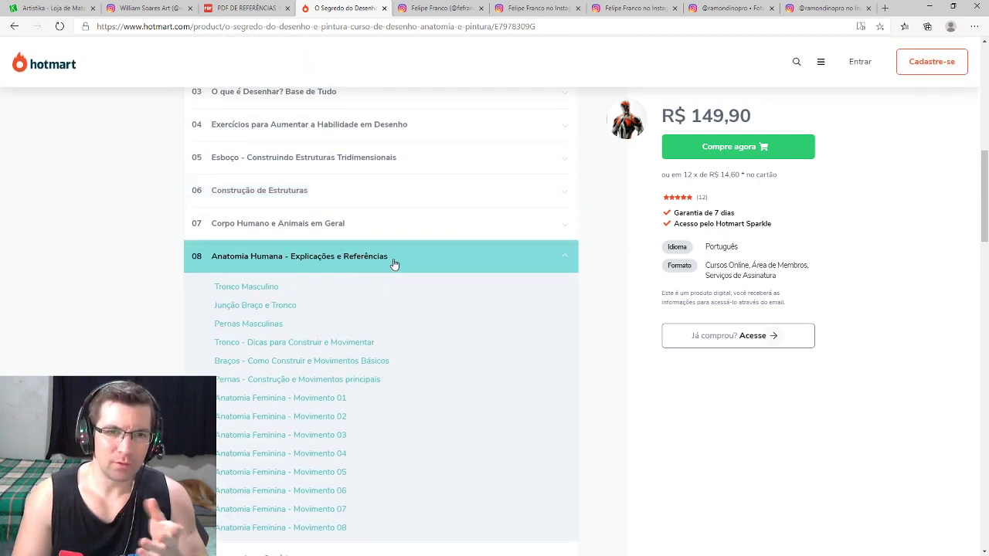
left_click(399, 260)
scroll(523, 207, "up", 5)
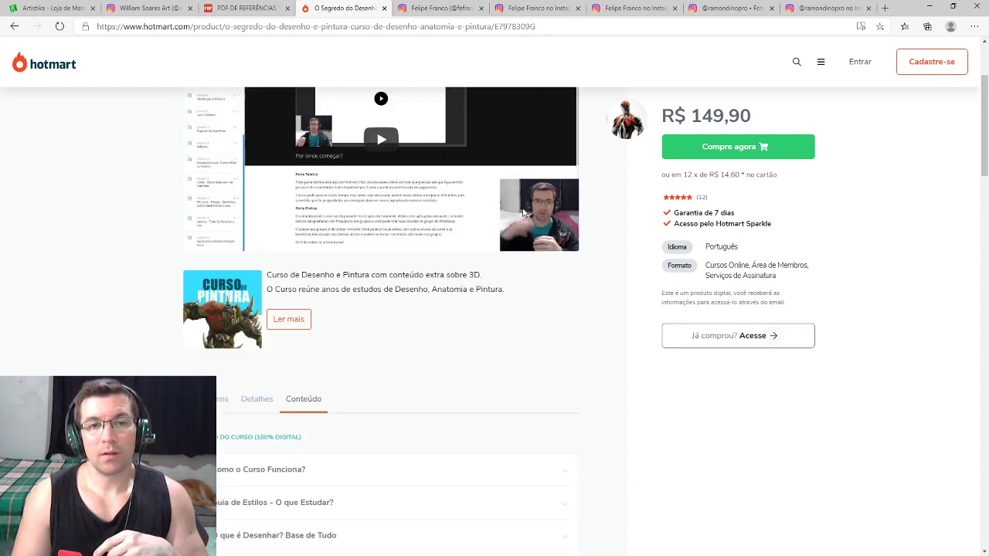
scroll(523, 211, "up", 2)
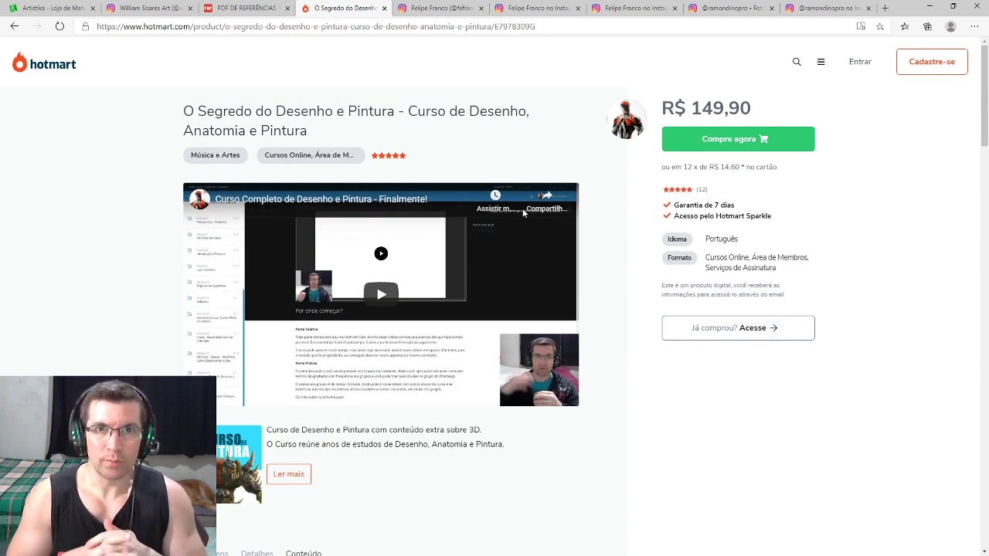
left_click(283, 6)
scroll(738, 277, "down", 2)
scroll(739, 279, "down", 8)
scroll(739, 279, "down", 2)
scroll(710, 267, "down", 5)
key("ctrl+shift+Tab")
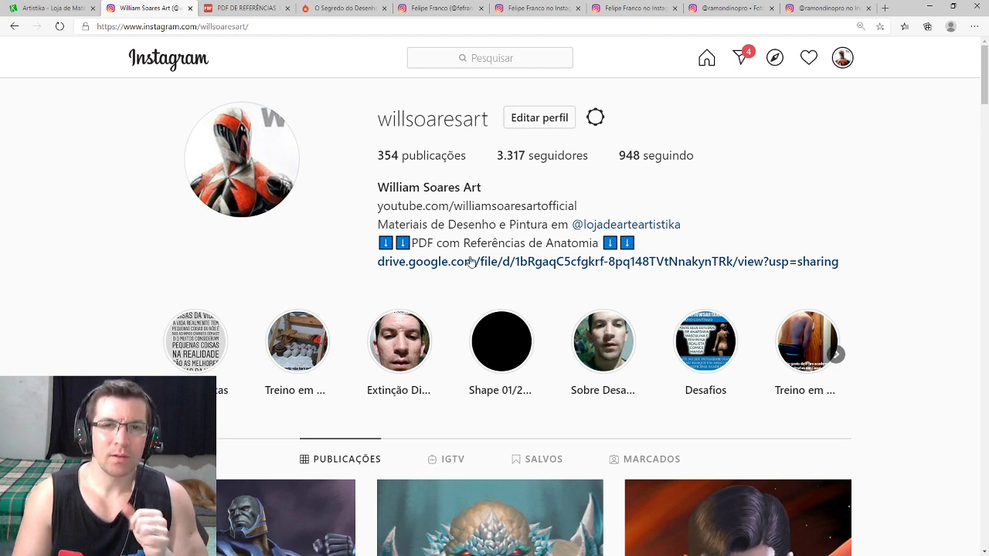
Switch to the PDF DE REFERÊNCIAS 1 tab and scroll down through its anatomy pages
key("ctrl+Tab")
scroll(704, 273, "down", 5)
scroll(793, 289, "up", 5)
scroll(796, 287, "up", 4)
scroll(819, 290, "down", 3)
scroll(823, 290, "down", 9)
scroll(827, 286, "down", 4)
scroll(829, 287, "down", 5)
scroll(835, 282, "down", 5)
scroll(836, 283, "down", 5)
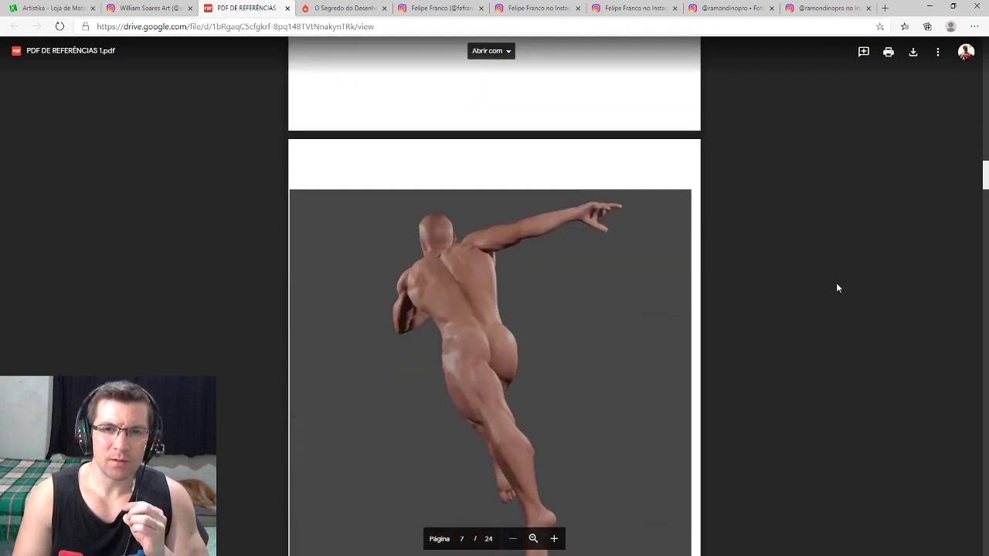
scroll(836, 284, "down", 5)
scroll(832, 286, "down", 5)
scroll(832, 286, "down", 5)
scroll(832, 285, "down", 5)
scroll(831, 285, "down", 5)
scroll(831, 289, "down", 4)
scroll(830, 289, "down", 3)
Return to page 1 of the 24-page reference PDF
scroll(830, 291, "up", 3)
scroll(829, 286, "up", 5)
scroll(950, 270, "up", 5)
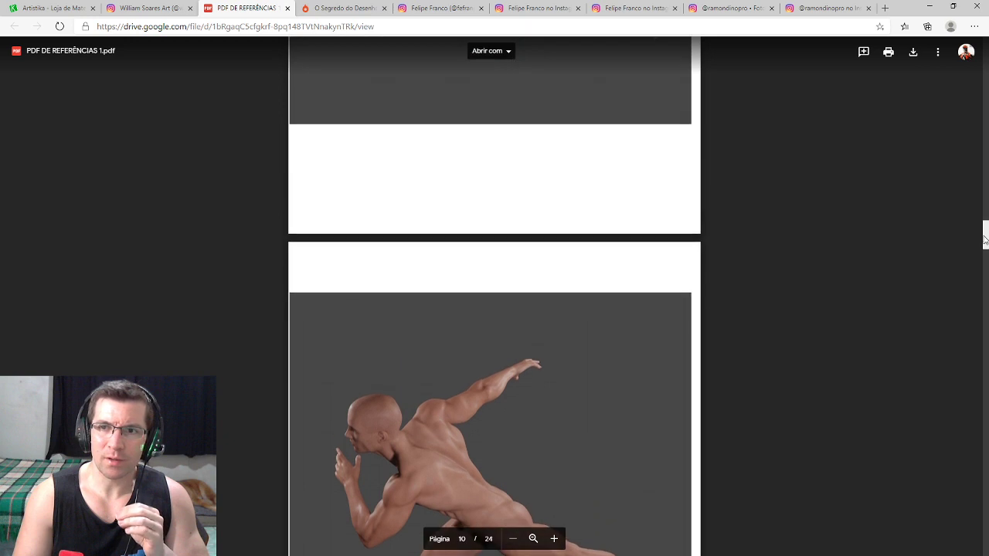
scroll(979, 181, "up", 5)
left_click_drag(978, 181, 978, 46)
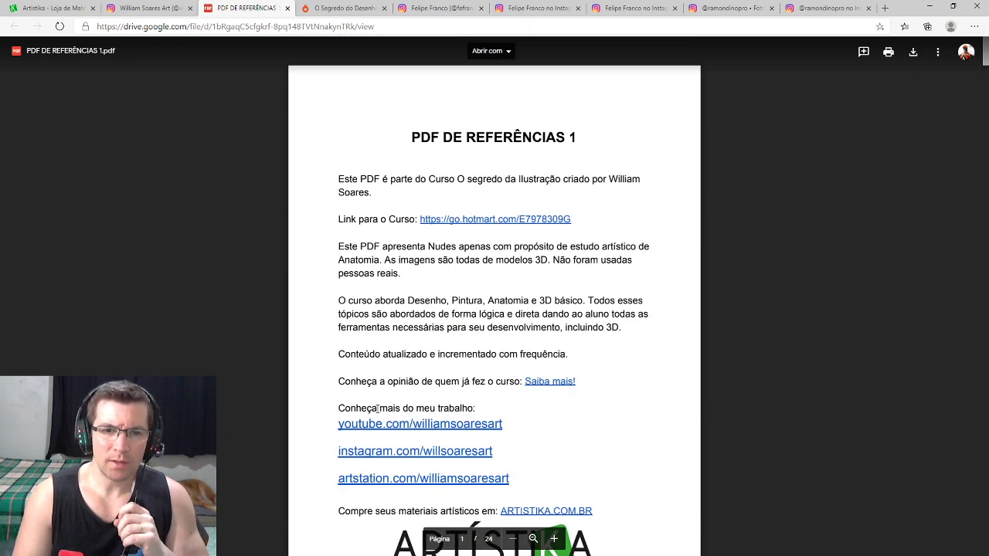